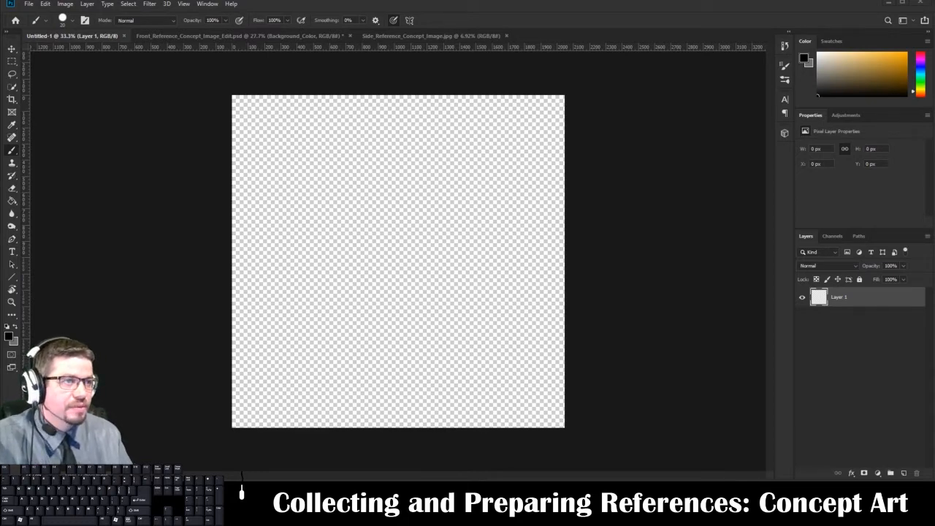
Review the front and side reference concept images in their open documents.
{"action": "left_click", "coordinate": [192, 38]}
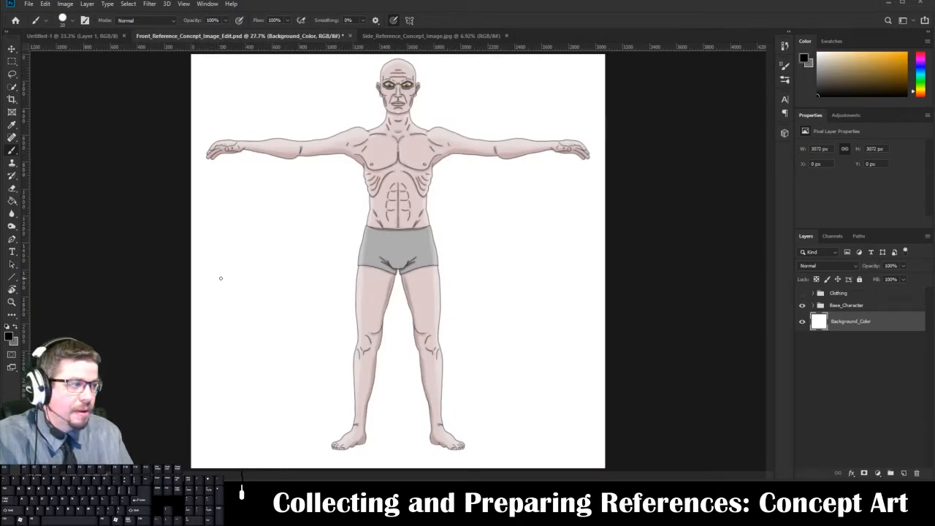
{"action": "left_click", "coordinate": [394, 35]}
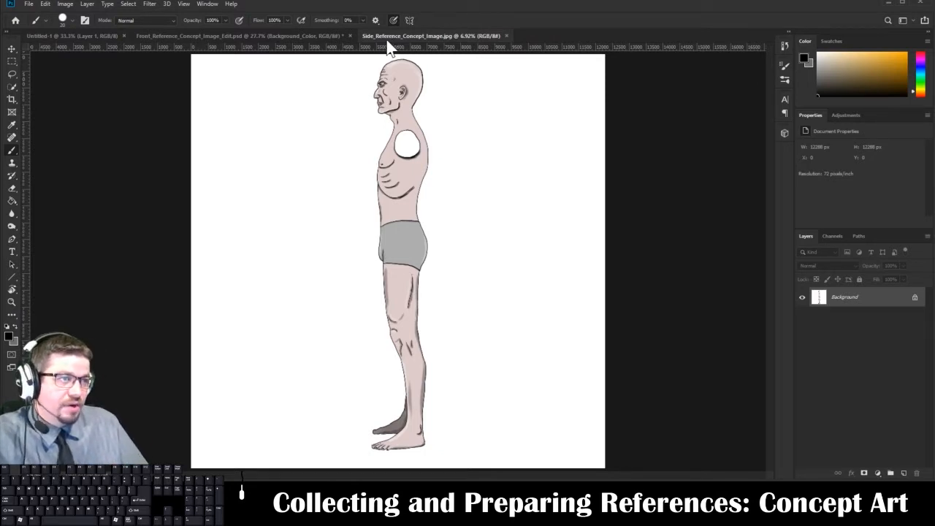
{"action": "left_click", "coordinate": [321, 37]}
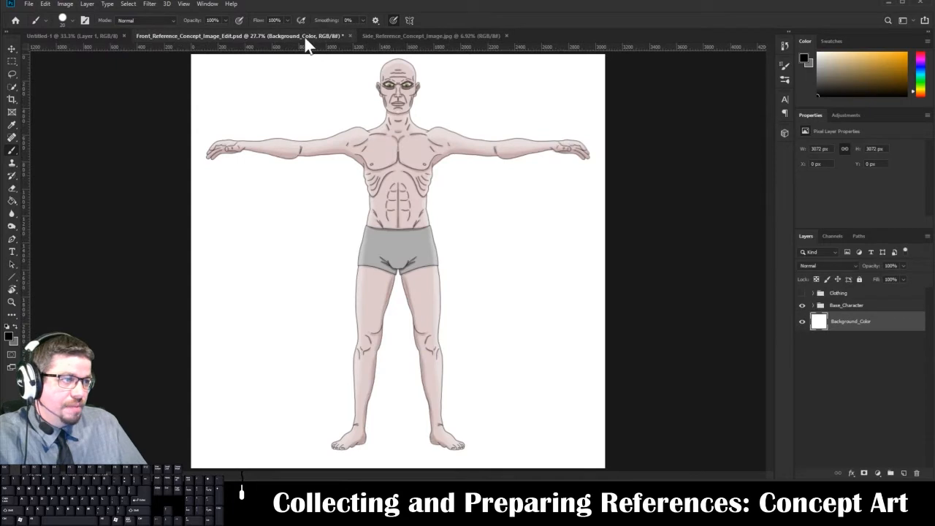
Start a new document set to 2048 by 2048 pixels, 72 pixels/inch, RGB Color and 8 bit.
{"action": "left_click", "coordinate": [28, 6]}
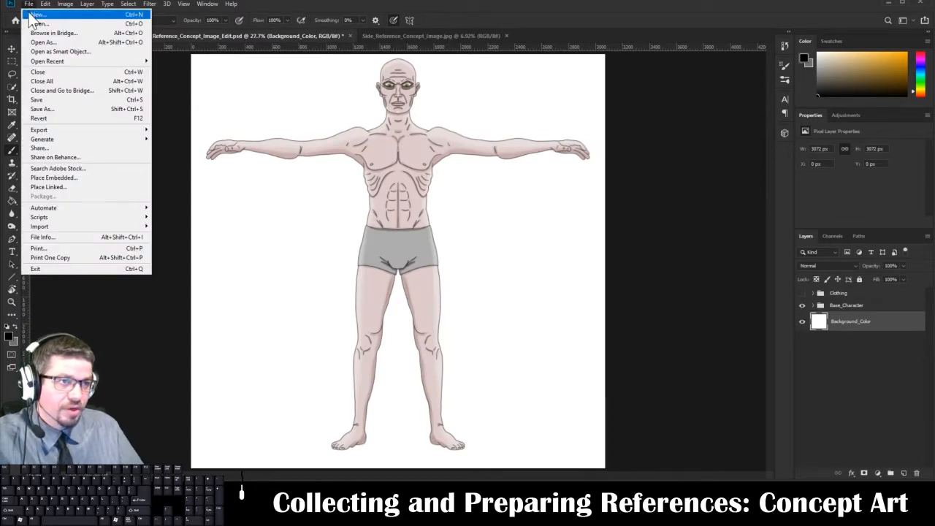
{"action": "left_click", "coordinate": [29, 15]}
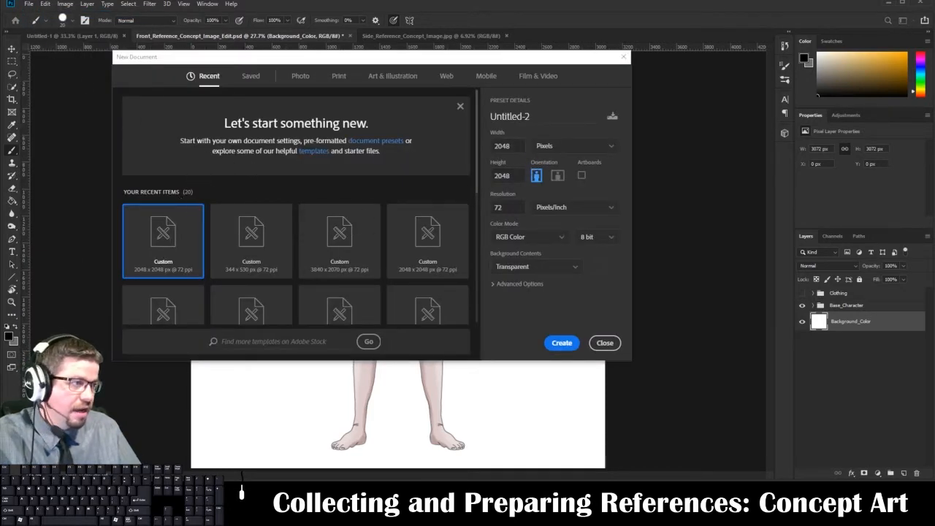
{"action": "left_click", "coordinate": [566, 148]}
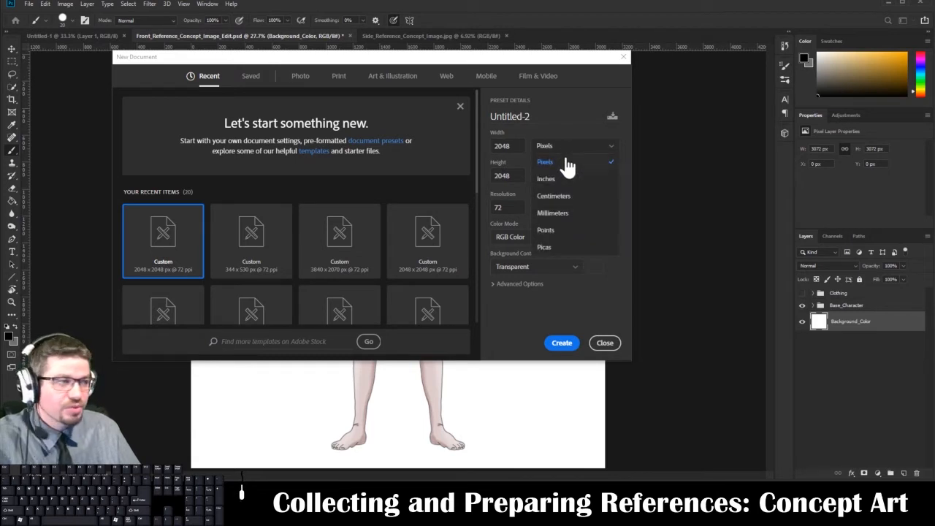
{"action": "left_click", "coordinate": [561, 162]}
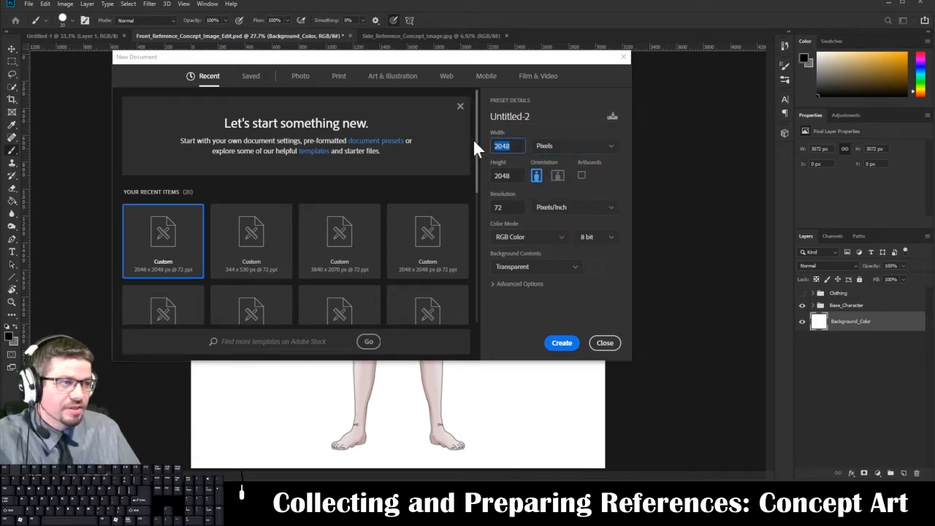
{"action": "key", "text": "Tab"}
{"action": "left_click", "coordinate": [507, 208]}
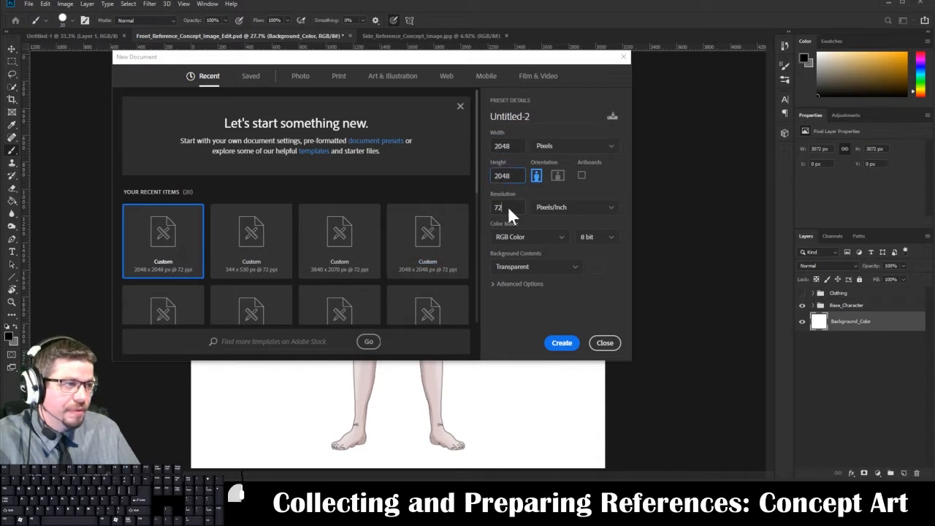
{"action": "left_click", "coordinate": [573, 212]}
{"action": "left_click", "coordinate": [573, 222]}
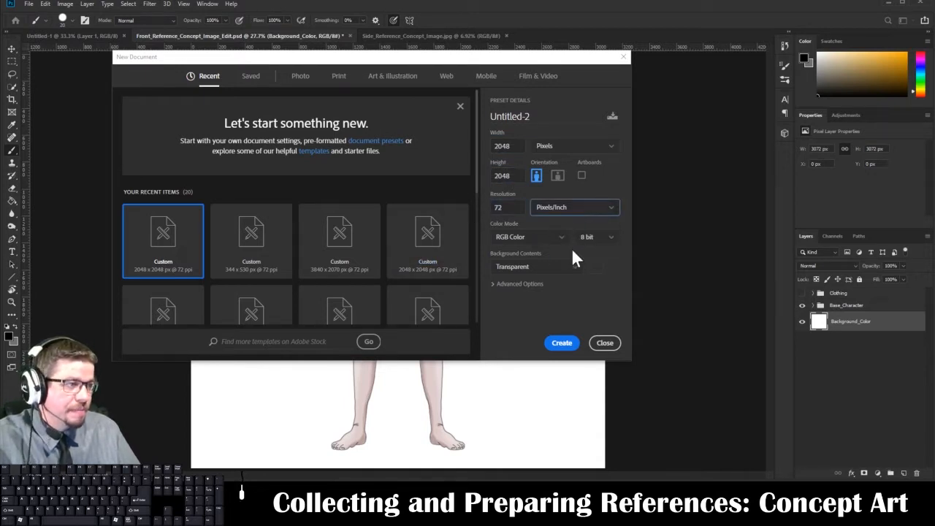
{"action": "left_click", "coordinate": [598, 236]}
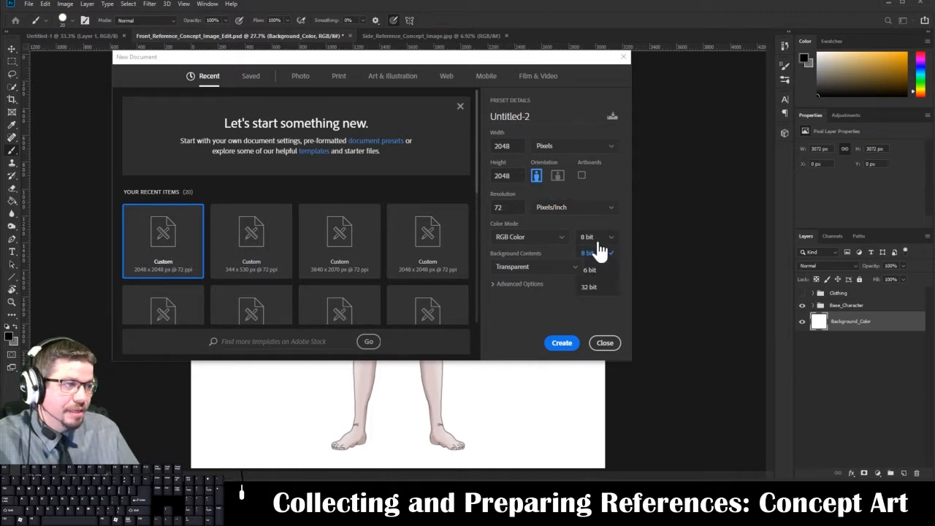
{"action": "left_click", "coordinate": [598, 252]}
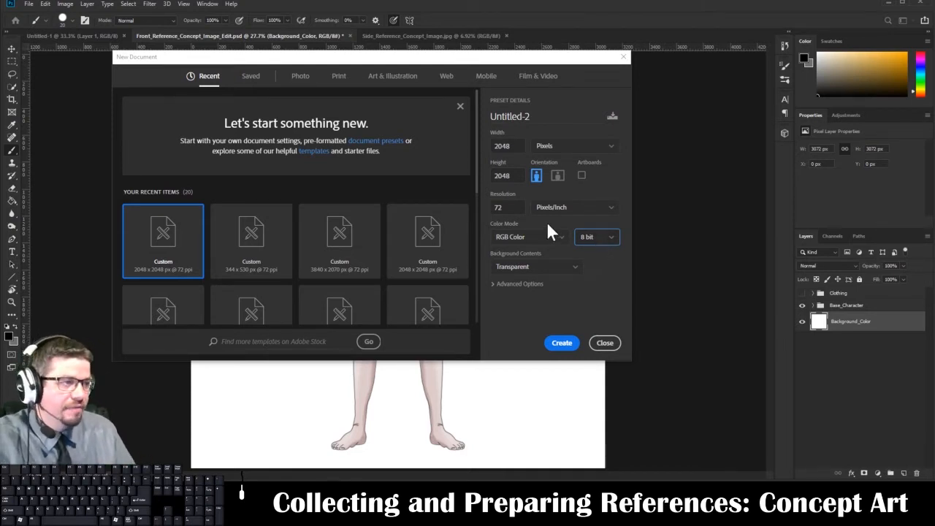
Review the advanced options for color profile and pixel aspect ratio, create the transparent document, and close it again.
{"action": "left_click", "coordinate": [529, 282]}
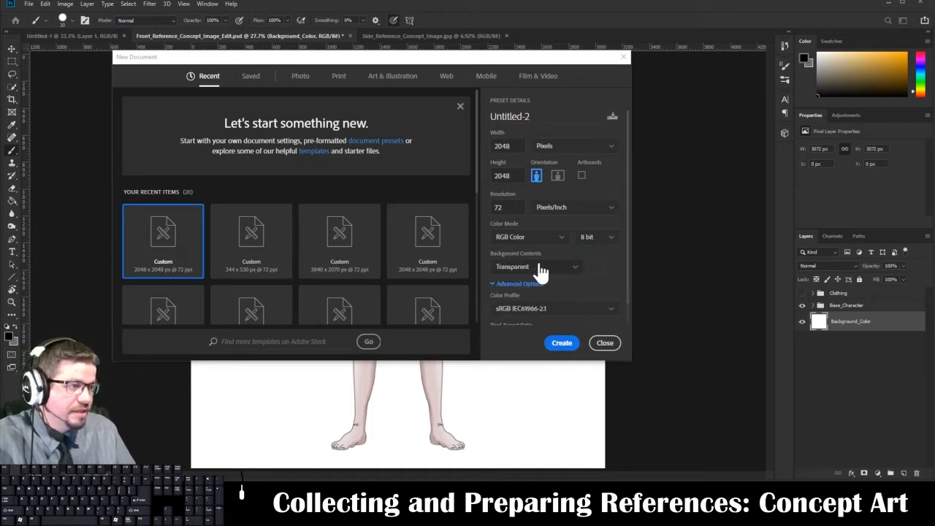
{"action": "scroll", "coordinate": [594, 278], "scroll_direction": "down", "scroll_amount": 1}
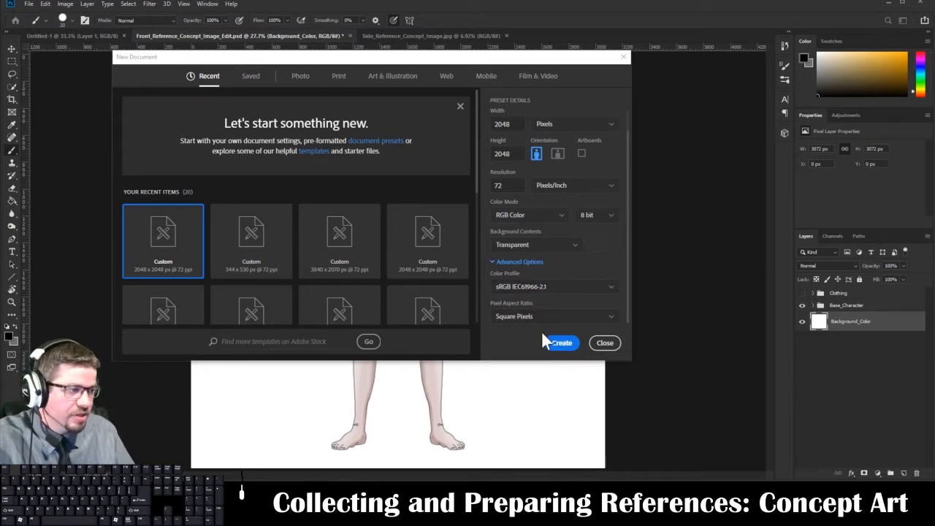
{"action": "left_click", "coordinate": [557, 345]}
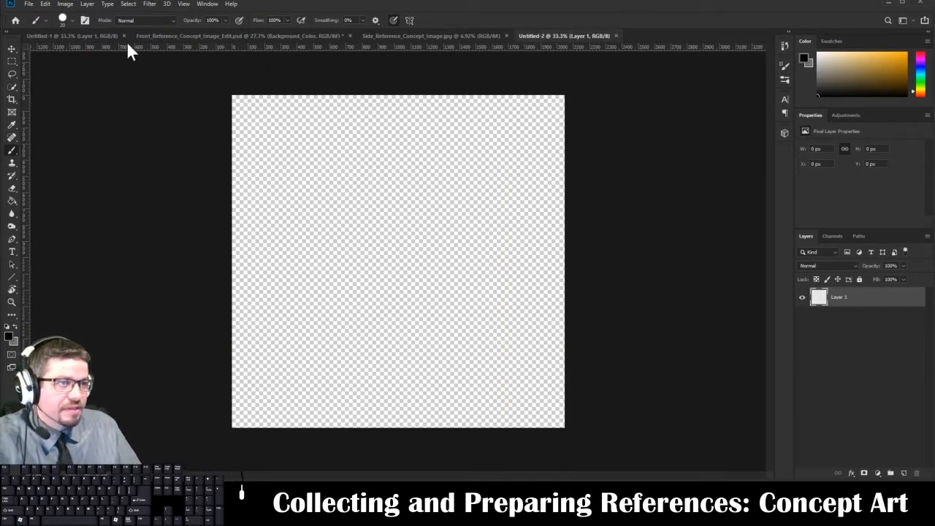
{"action": "left_click", "coordinate": [615, 36]}
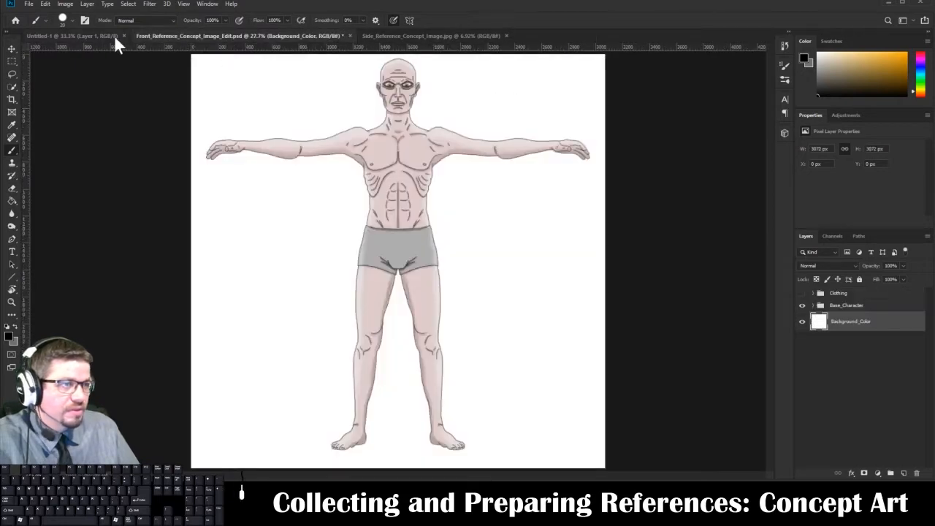
In the blank Untitled-1 document, rename Layer 1 to "Background Color".
{"action": "left_click", "coordinate": [73, 36]}
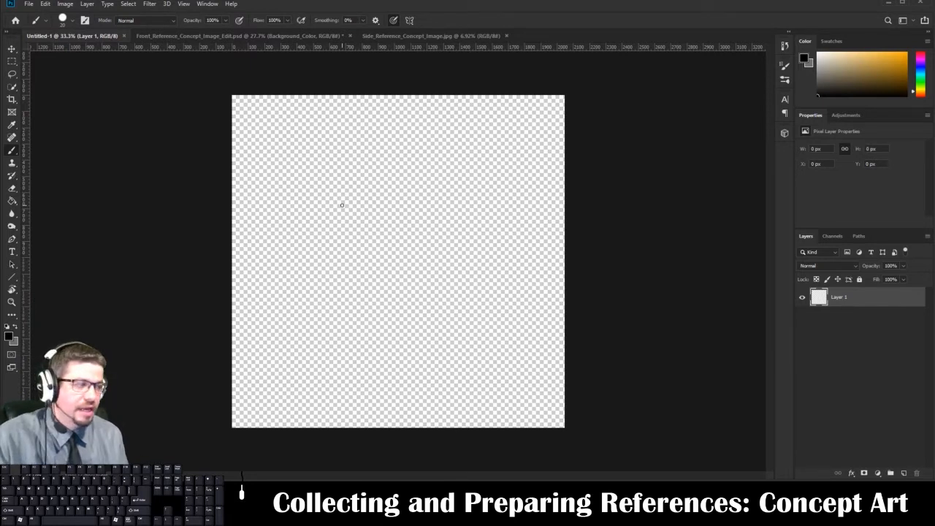
{"action": "left_click", "coordinate": [226, 36]}
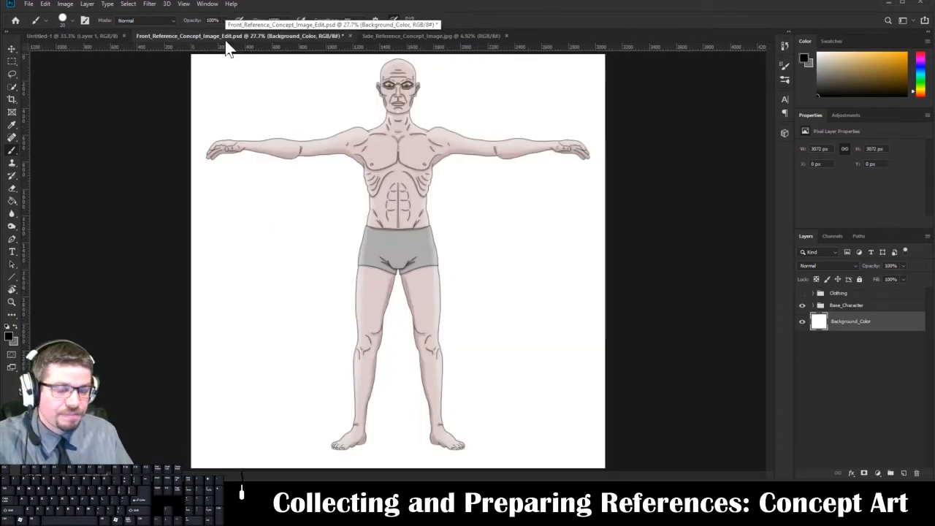
{"action": "left_click", "coordinate": [92, 35]}
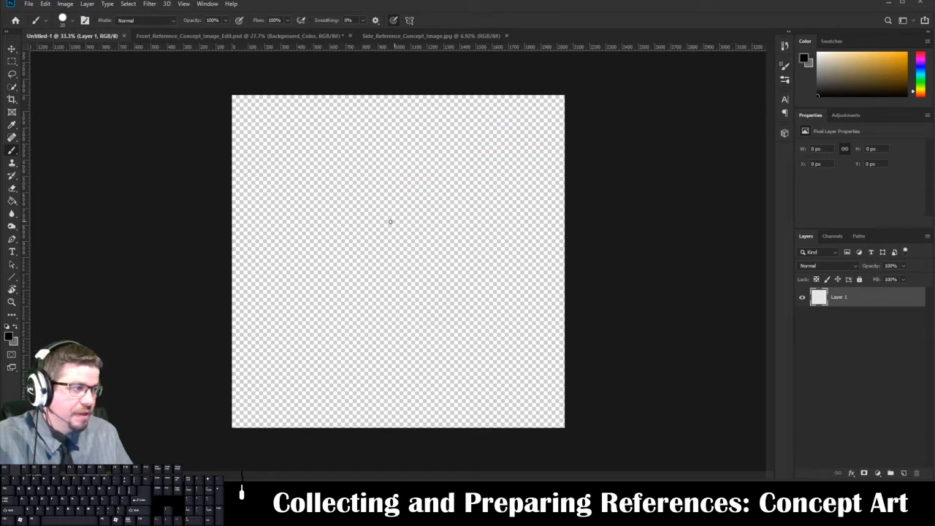
{"action": "double_click", "coordinate": [837, 298]}
{"action": "type", "text": "Ba"}
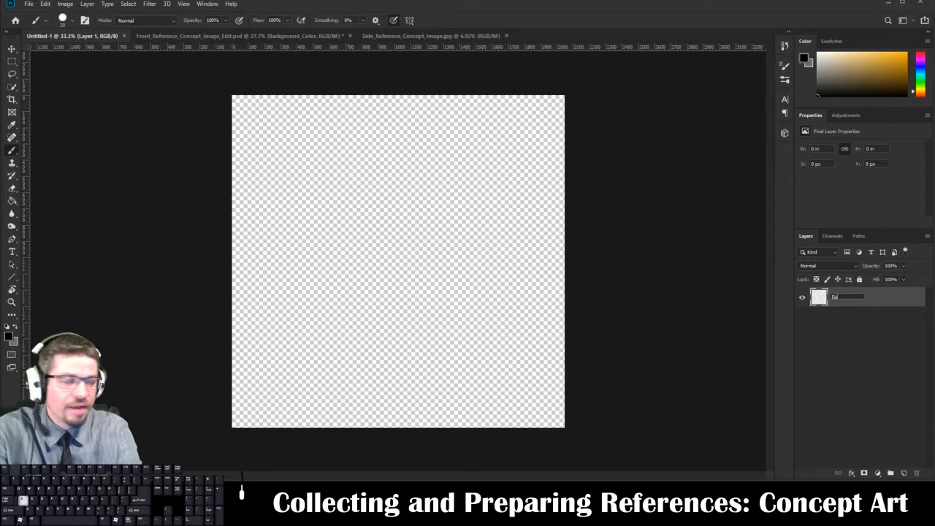
{"action": "type", "text": "ckground Color"}
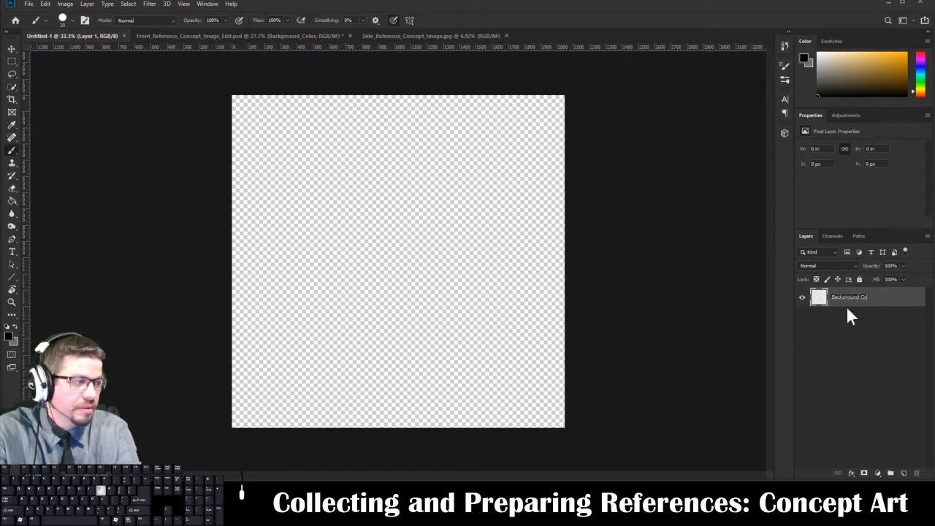
{"action": "key", "text": "Return"}
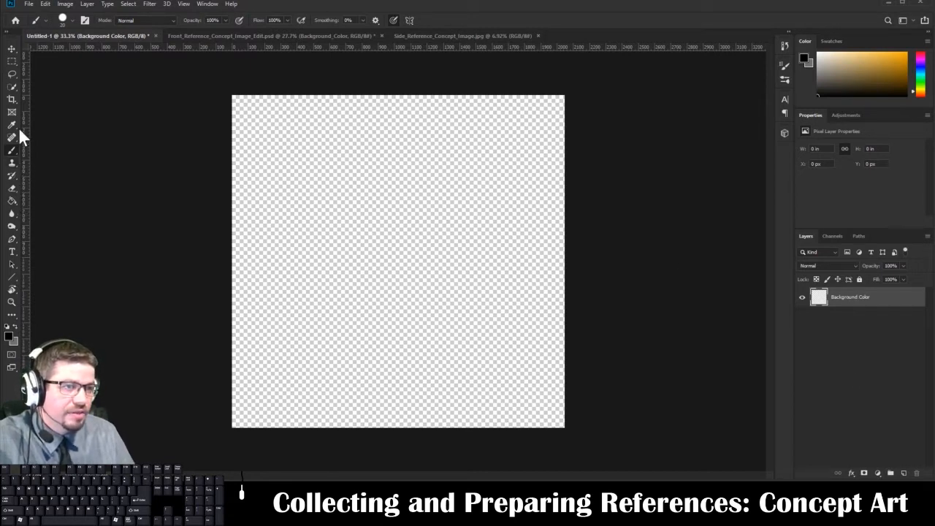
Switch to the Paint Bucket tool and set the foreground color to white.
{"action": "left_click", "coordinate": [13, 201]}
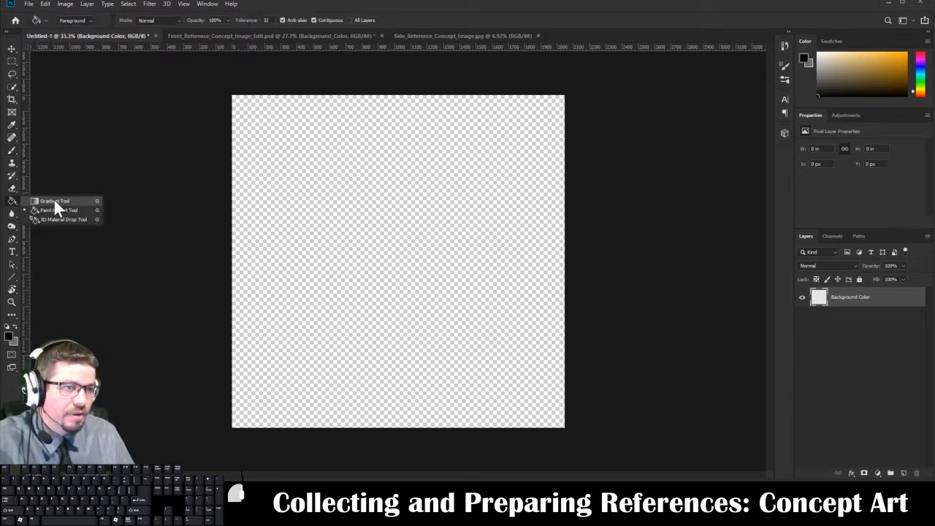
{"action": "left_click", "coordinate": [53, 198]}
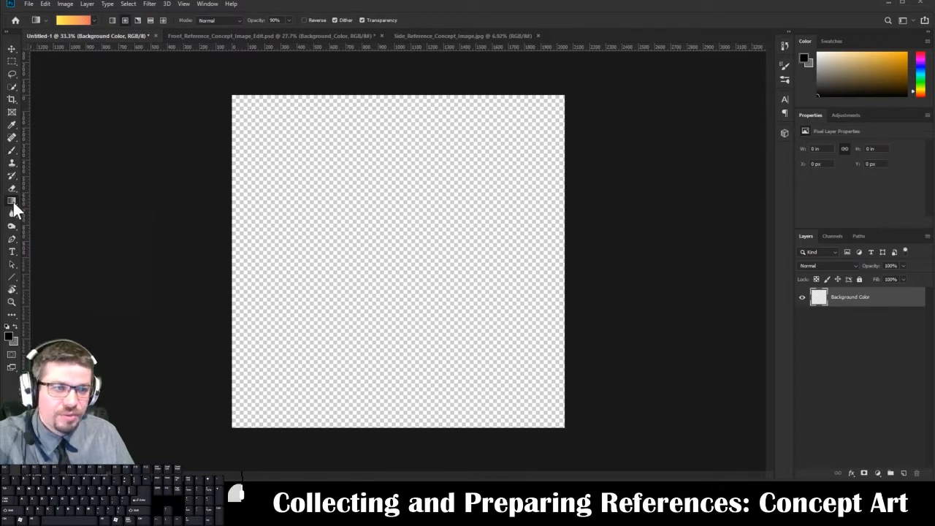
{"action": "left_click", "coordinate": [13, 202]}
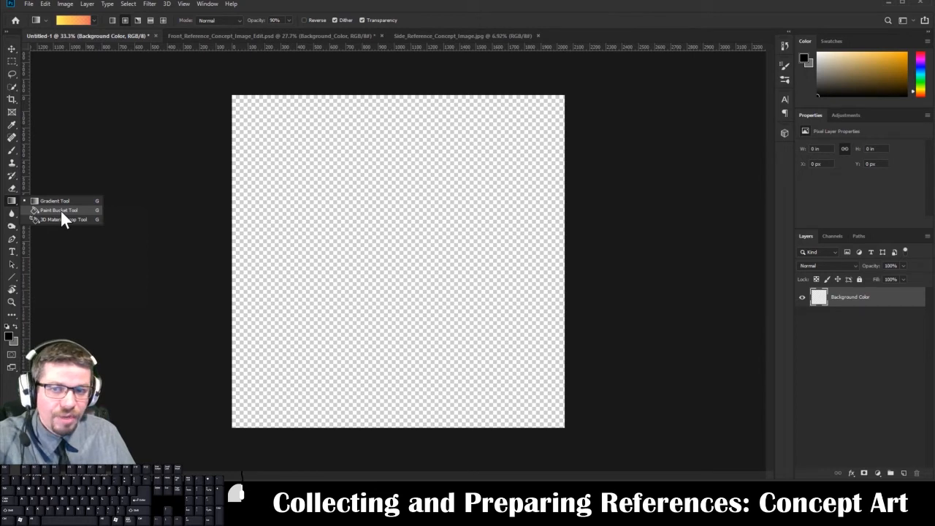
{"action": "left_click", "coordinate": [60, 210]}
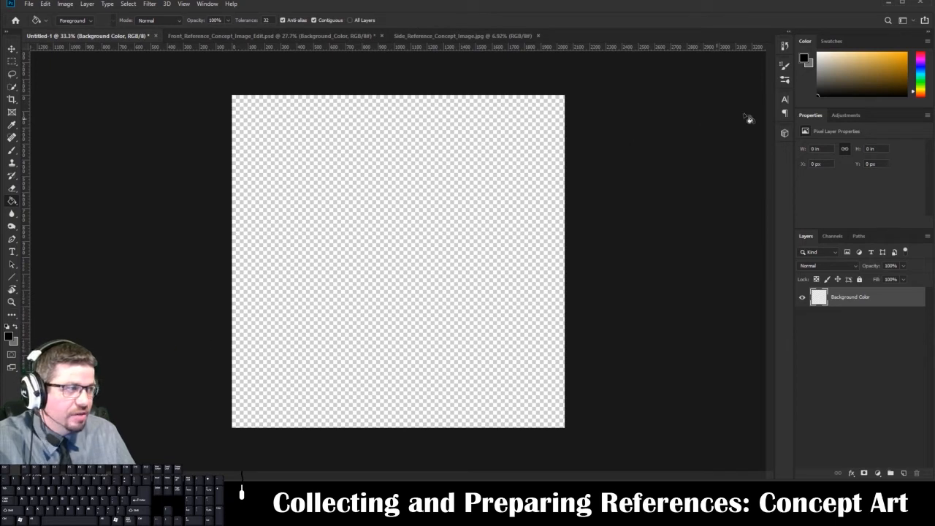
{"action": "left_click", "coordinate": [841, 87]}
{"action": "left_click", "coordinate": [817, 53]}
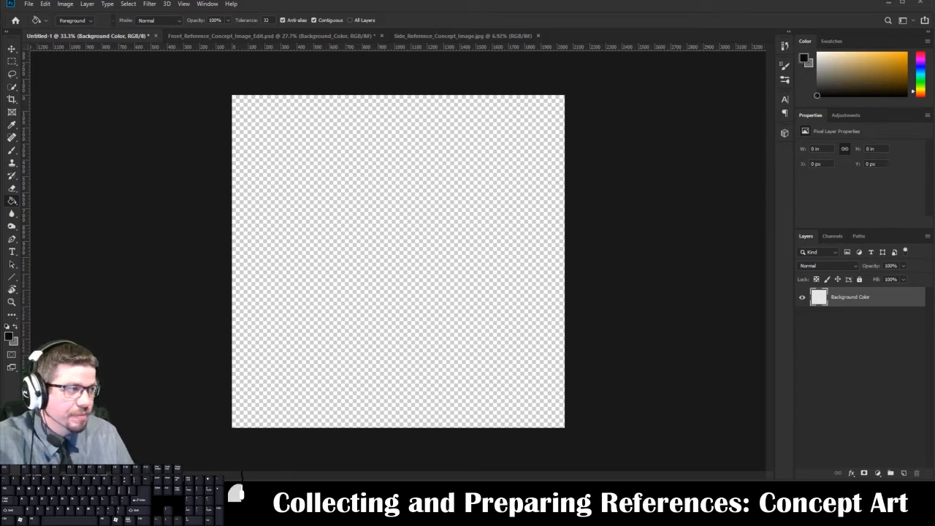
{"action": "left_click", "coordinate": [906, 21]}
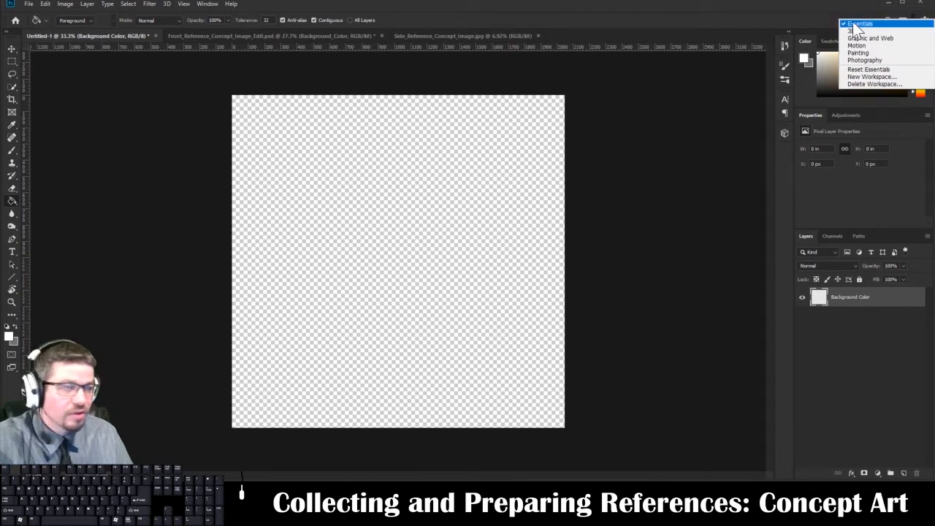
{"action": "left_click", "coordinate": [825, 30]}
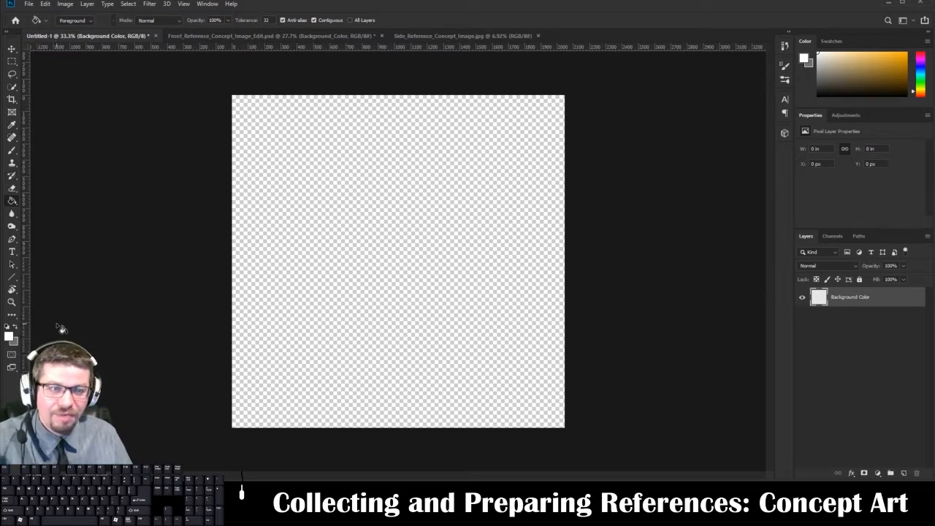
{"action": "key", "text": "i"}
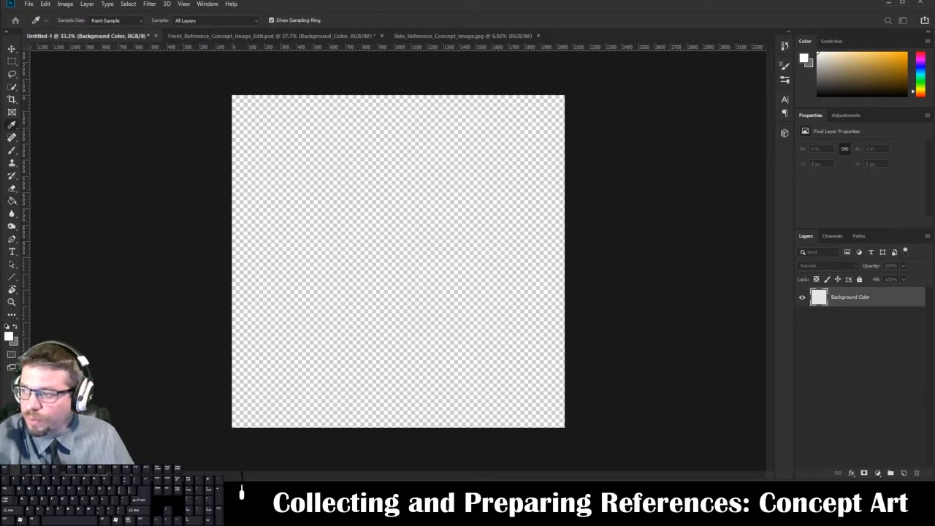
{"action": "left_click", "coordinate": [8, 336]}
{"action": "left_click_drag", "start_coordinate": [164, 176], "coordinate": [356, 108]}
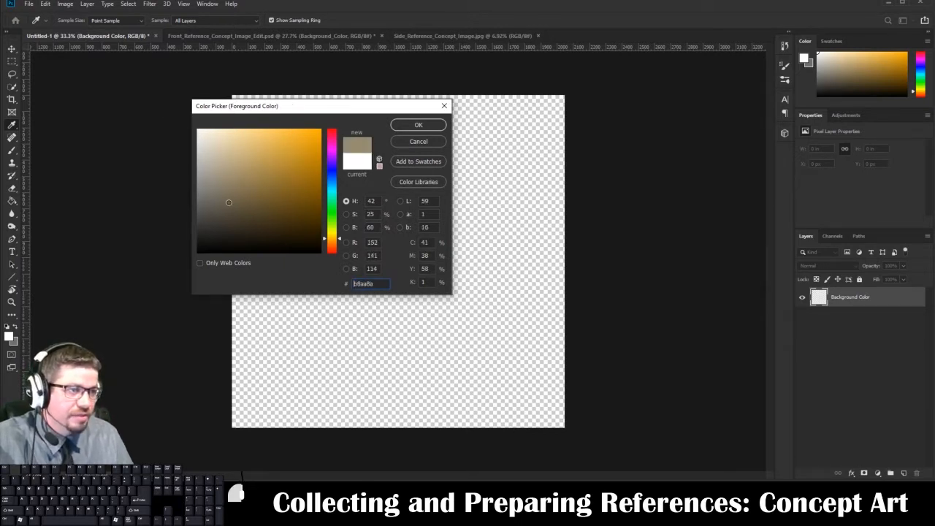
{"action": "left_click", "coordinate": [420, 126]}
Fill the Background Color layer with white using the Paint Bucket tool.
{"action": "key", "text": "g"}
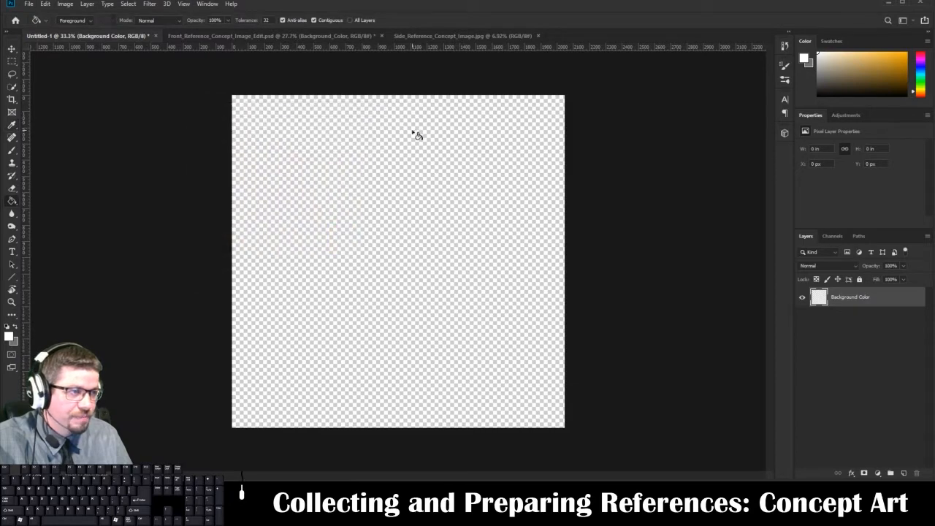
{"action": "left_click", "coordinate": [328, 245]}
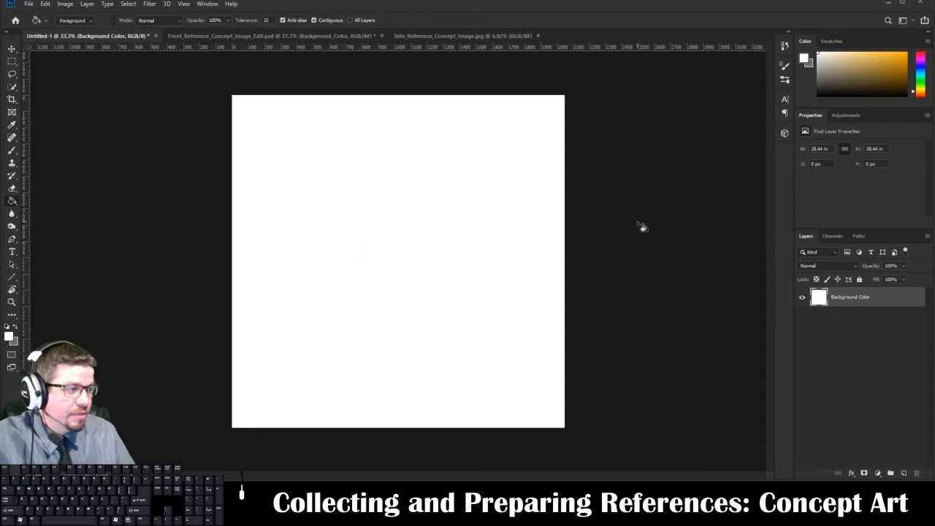
Add a new empty layer above the Background Color layer and leave it selected.
{"action": "left_click", "coordinate": [903, 473]}
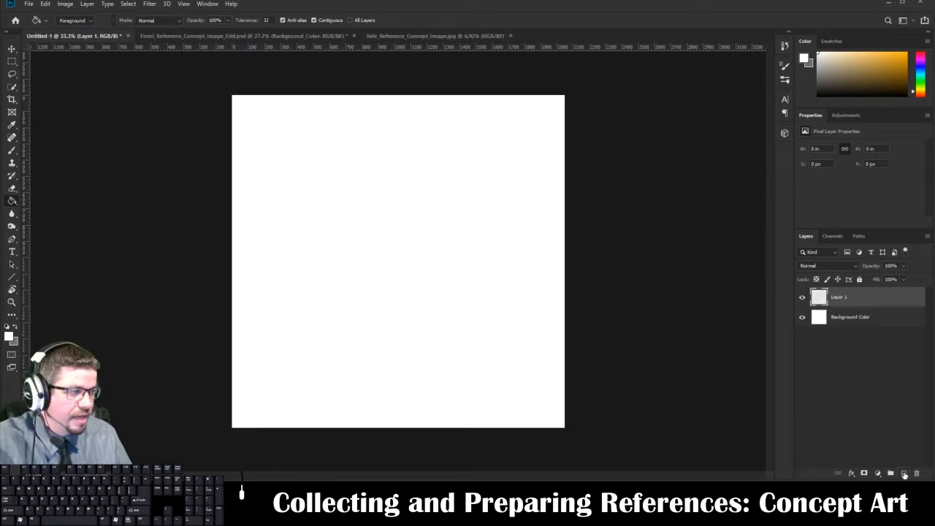
{"action": "left_click", "coordinate": [854, 318]}
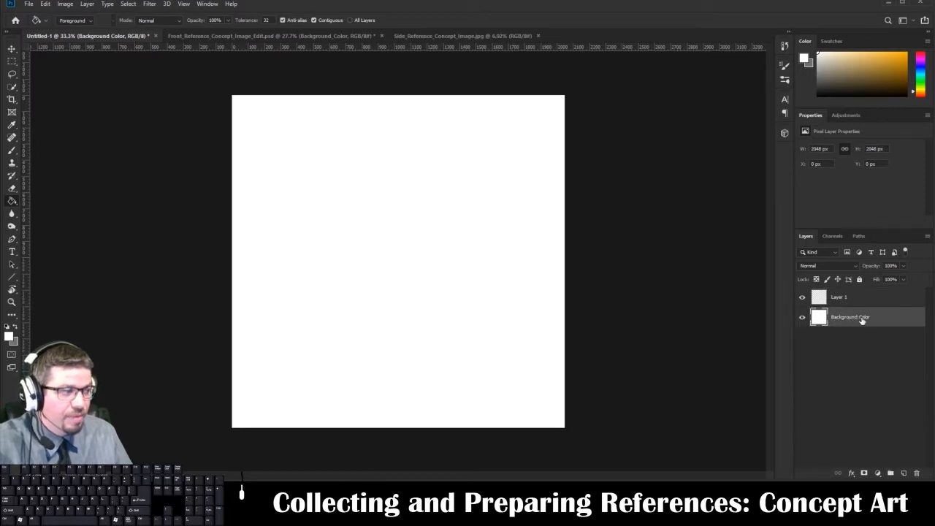
{"action": "left_click", "coordinate": [840, 298]}
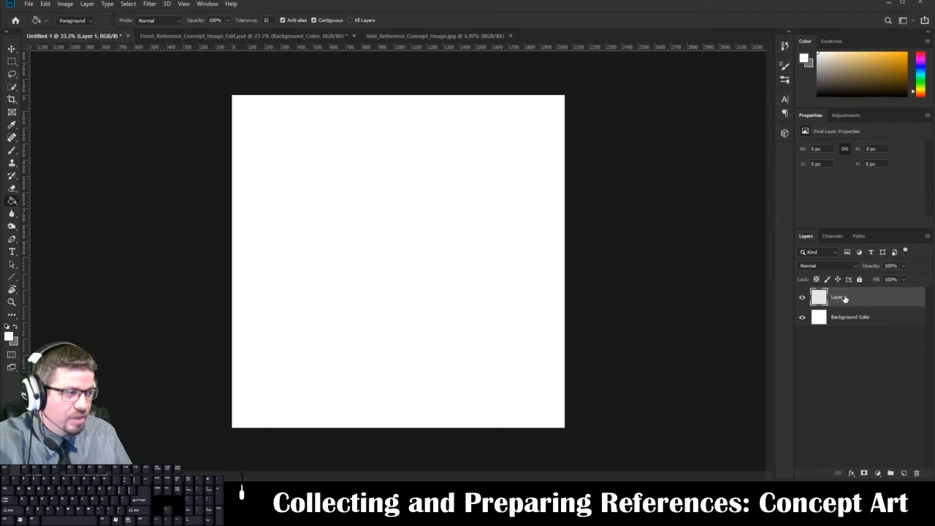
Rename Layer 1, the empty layer above Background Color, to "Shape_Sketch".
{"action": "double_click", "coordinate": [839, 297]}
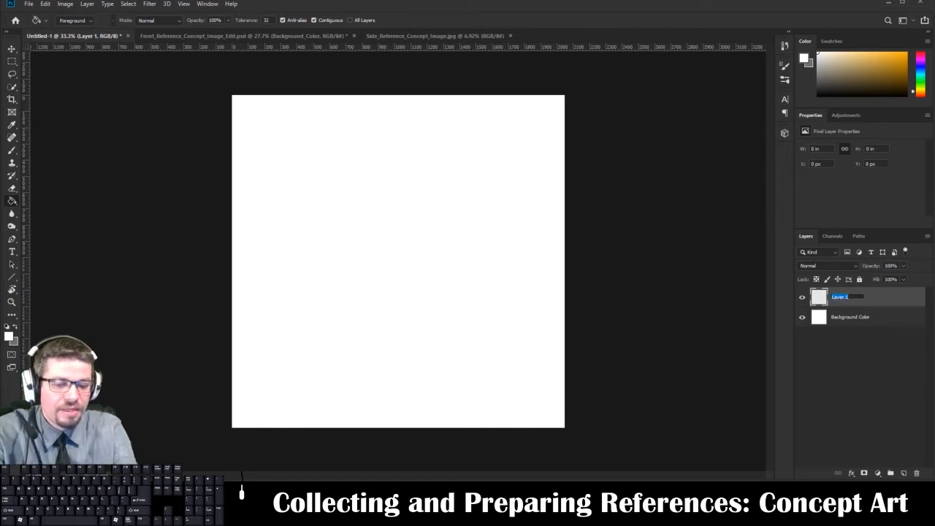
{"action": "type", "text": "S"}
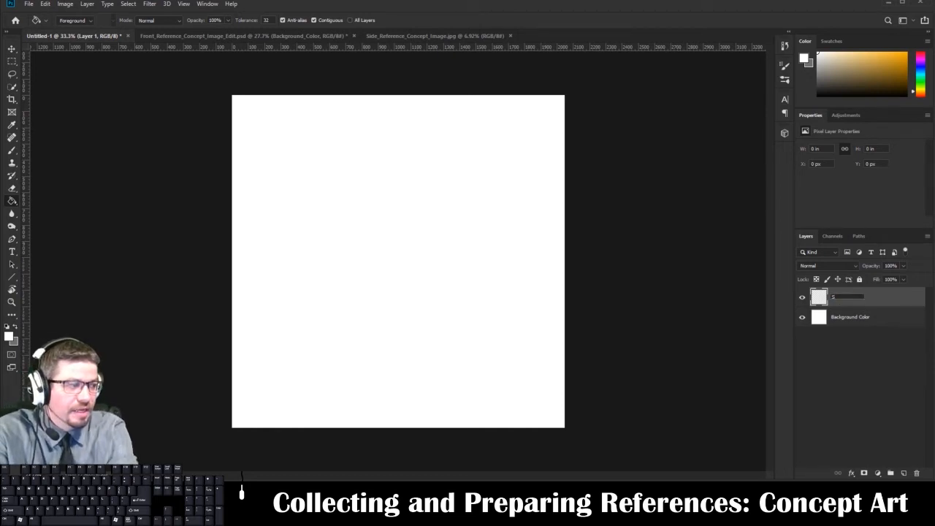
{"action": "type", "text": "hape_Sketch"}
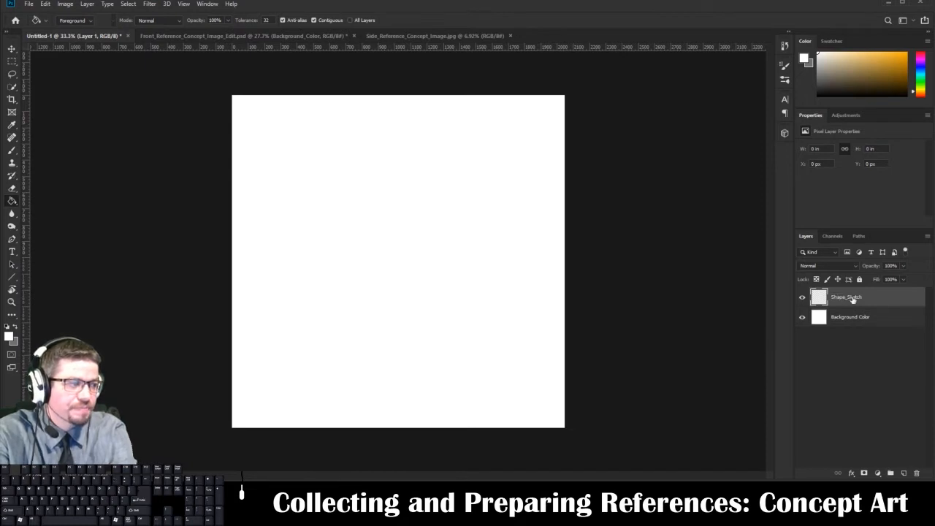
{"action": "key", "text": "Return"}
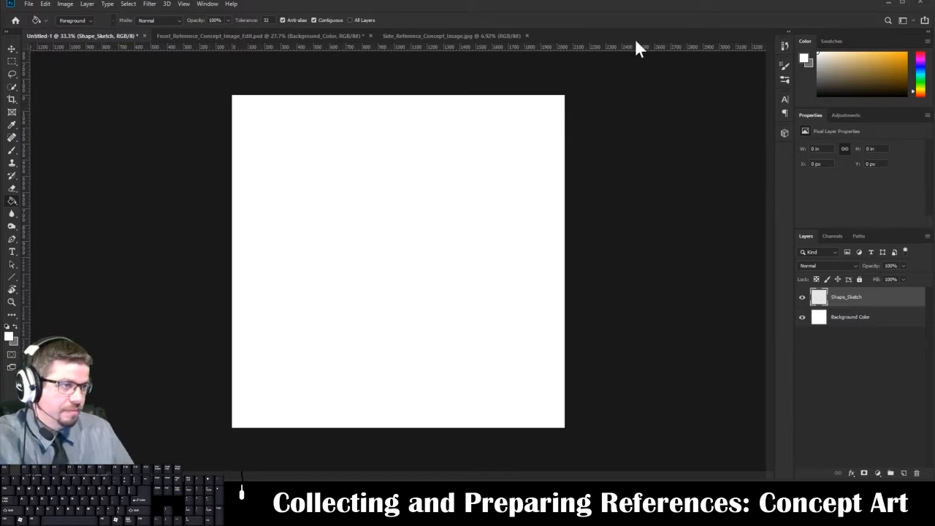
In Front_Reference_Concept_Image_Edit.psd, hide the Original, Ink, Highlights_Shading and Color layers of the Base_Character group and show its Shape_Sketch layer.
{"action": "left_click", "coordinate": [189, 38]}
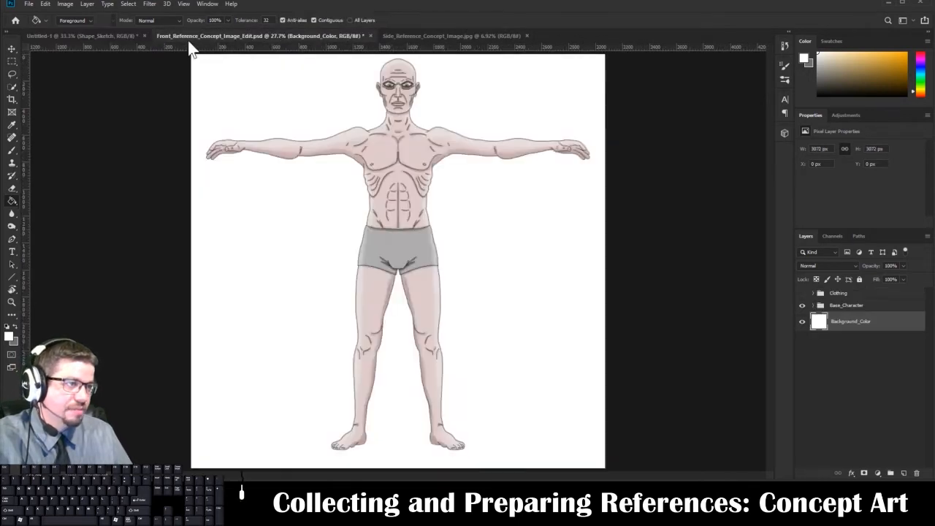
{"action": "left_click", "coordinate": [813, 306]}
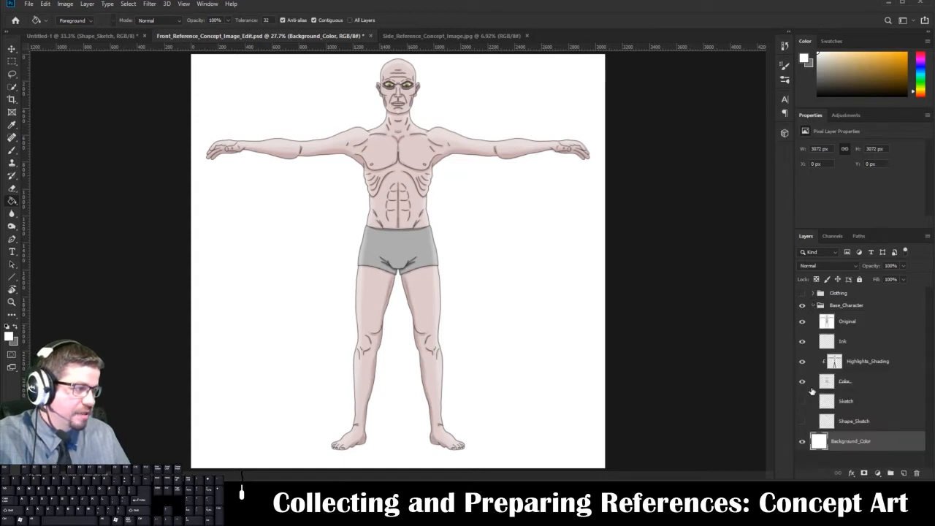
{"action": "left_click_drag", "start_coordinate": [801, 320], "coordinate": [803, 382]}
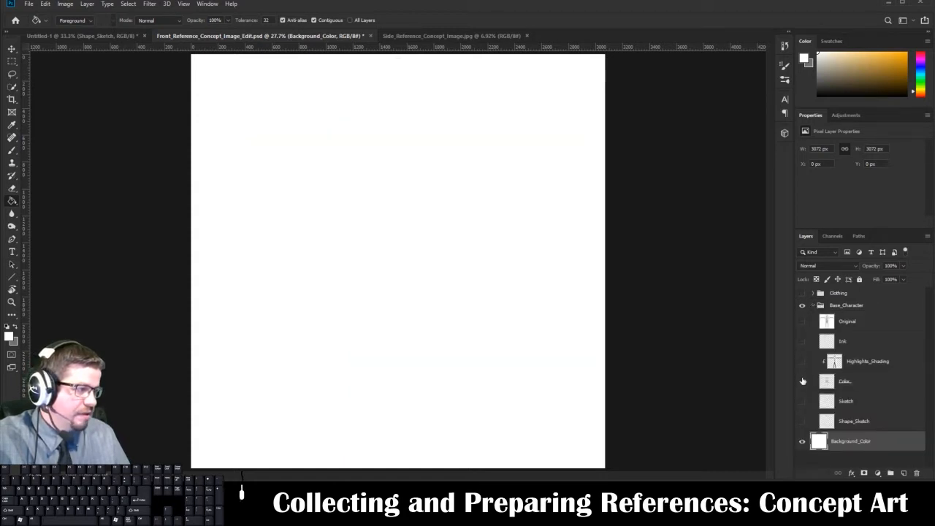
{"action": "left_click", "coordinate": [803, 422]}
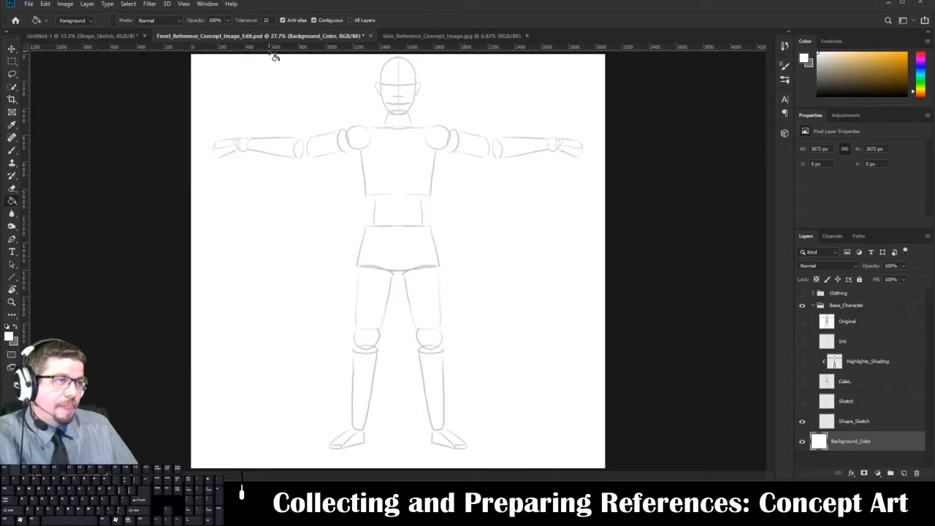
Return to the Untitled-1 document and set the foreground color to black.
{"action": "left_click", "coordinate": [83, 36]}
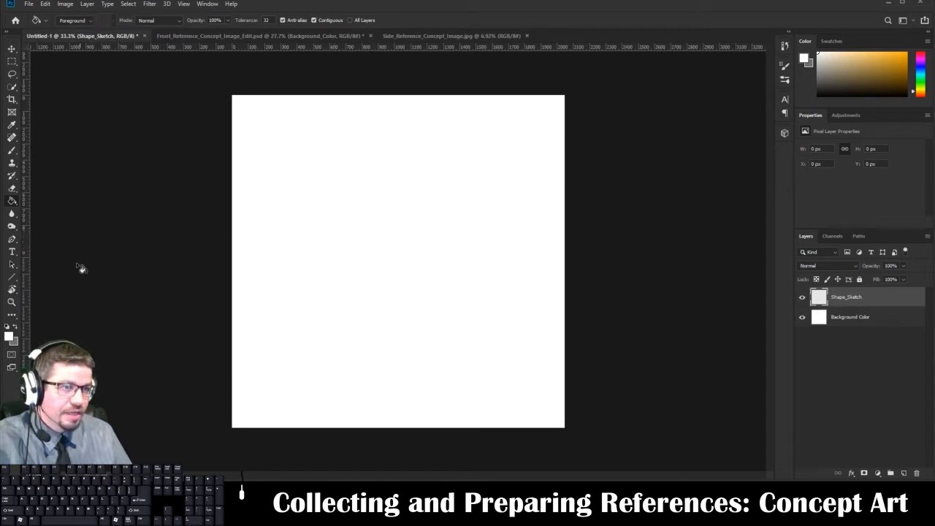
{"action": "left_click", "coordinate": [9, 336]}
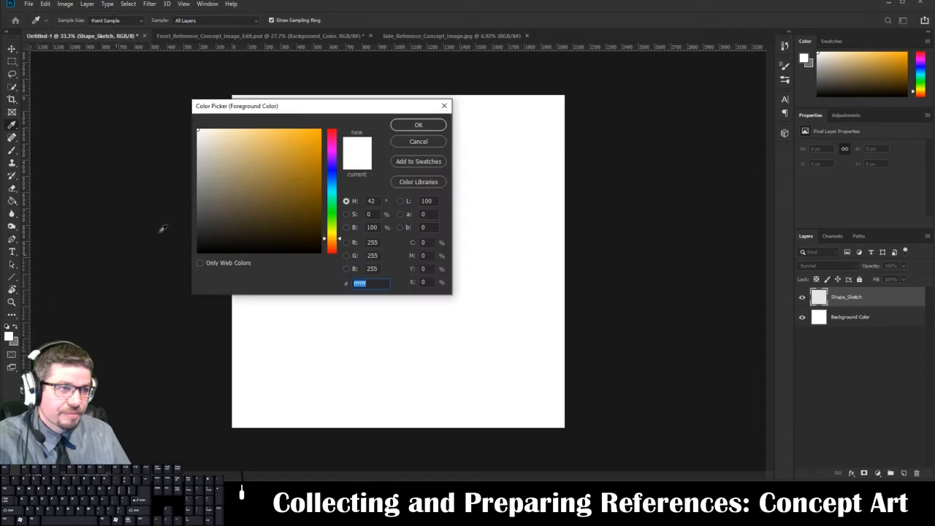
{"action": "left_click_drag", "start_coordinate": [214, 203], "coordinate": [171, 288]}
{"action": "left_click", "coordinate": [397, 127]}
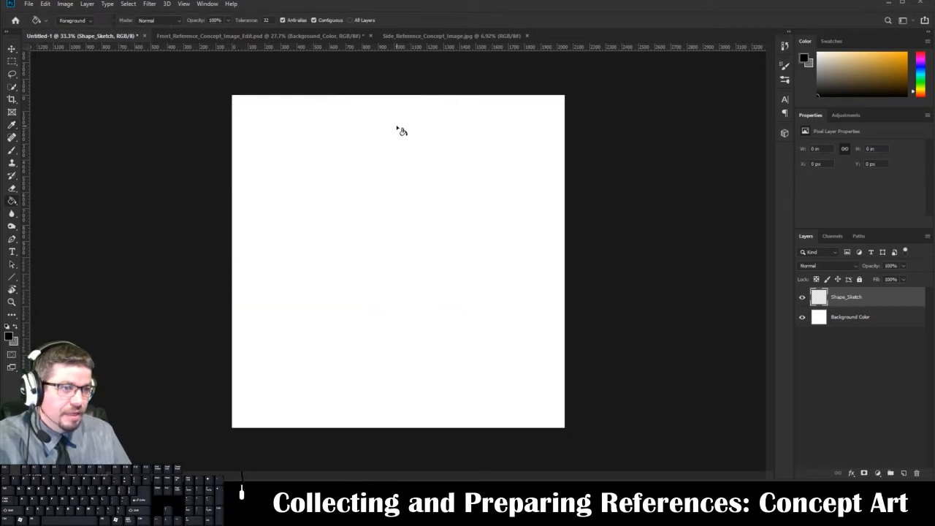
Switch to the Brush tool with the Hard Round brush and set its size to 69 px.
{"action": "left_click", "coordinate": [12, 150]}
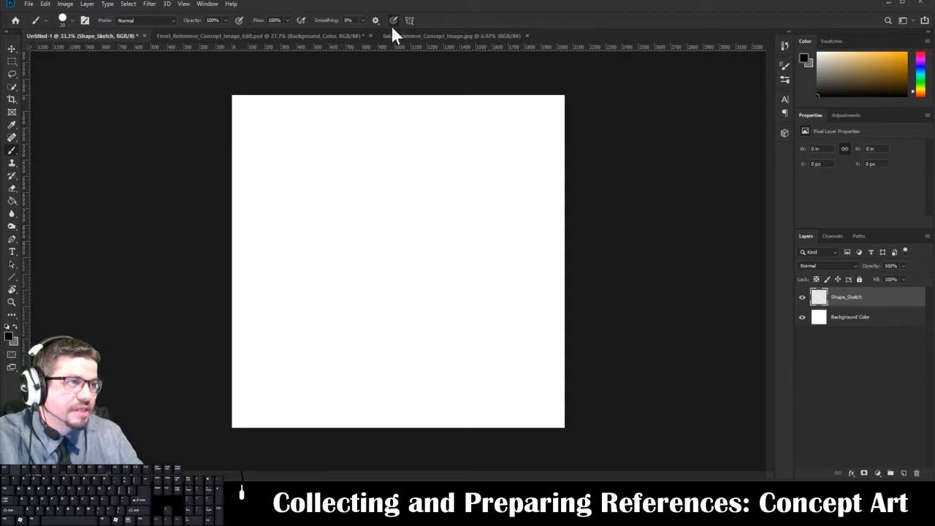
{"action": "right_click", "coordinate": [339, 174]}
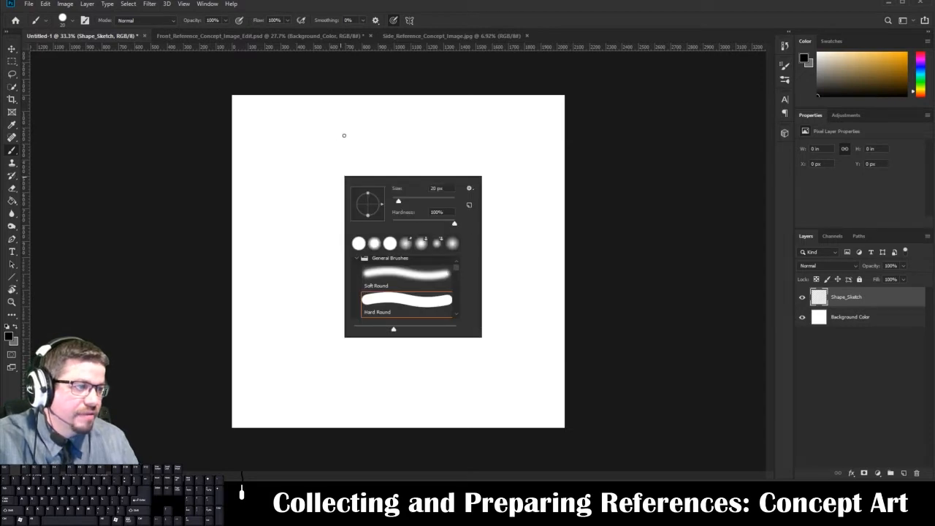
{"action": "left_click", "coordinate": [407, 200]}
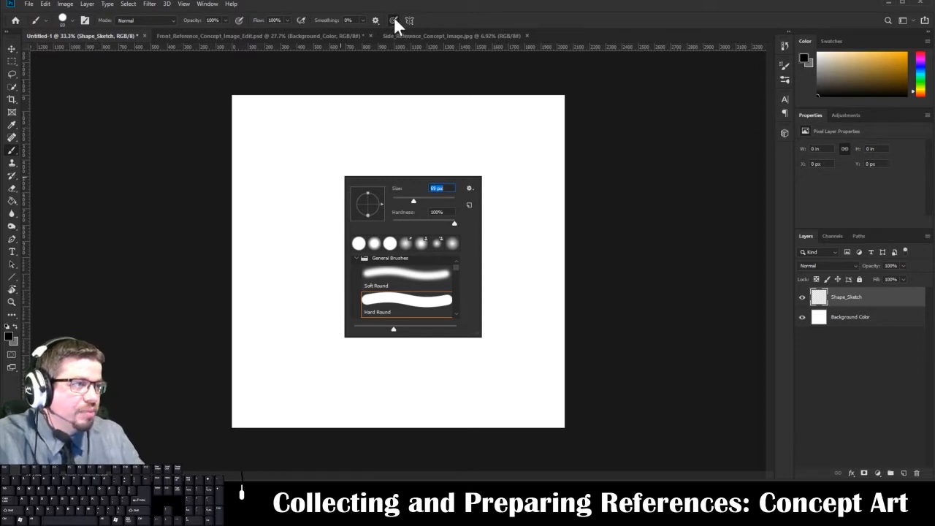
{"action": "key", "text": "Return"}
Paint test strokes on Shape_Sketch without pen pressure, with size pressure, with opacity pressure and with both, leaving both pressure options enabled.
{"action": "left_click_drag", "start_coordinate": [348, 139], "coordinate": [348, 263]}
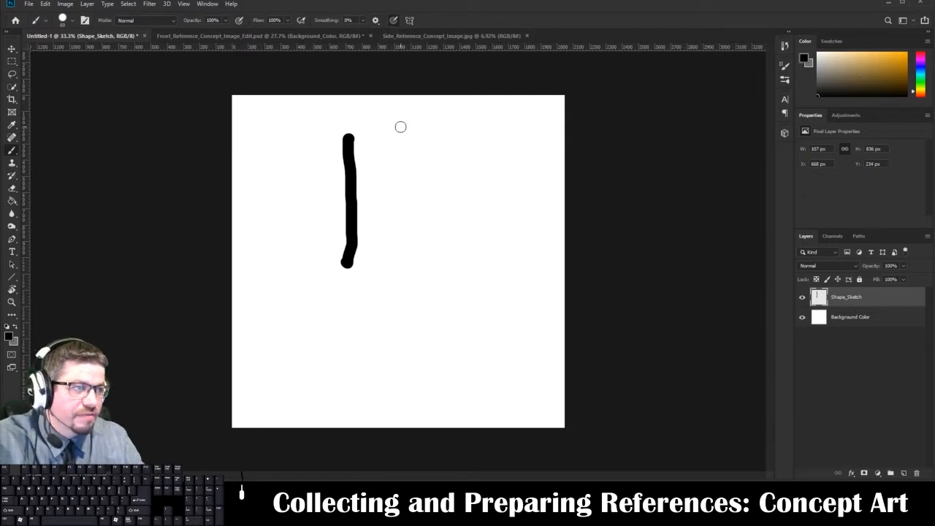
{"action": "mouse_move", "coordinate": [401, 129]}
{"action": "left_mouse_down"}
{"action": "mouse_move", "coordinate": [394, 167]}
{"action": "mouse_move", "coordinate": [408, 325]}
{"action": "left_mouse_up"}
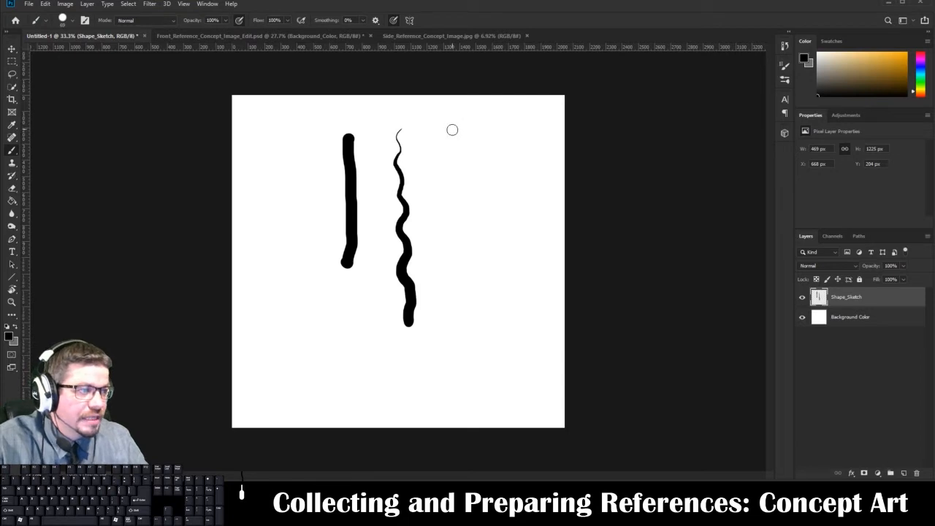
{"action": "left_click", "coordinate": [391, 21]}
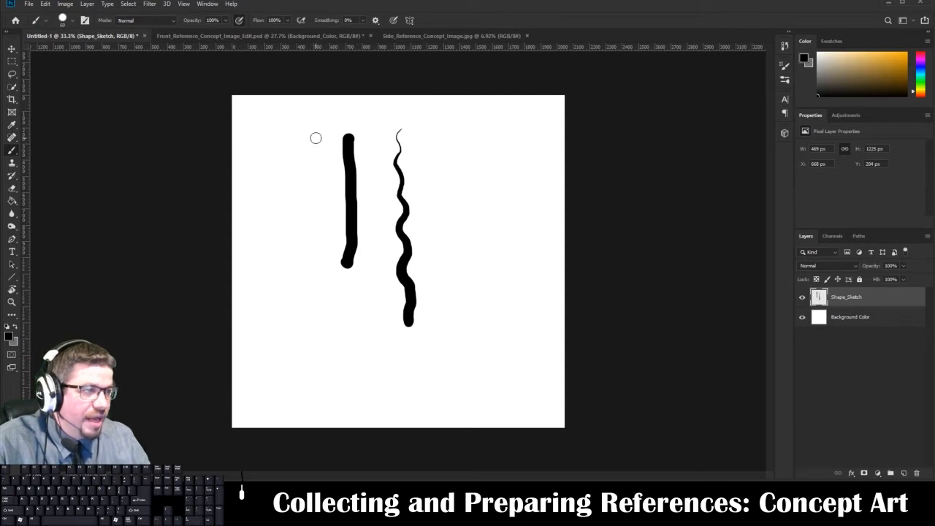
{"action": "left_click_drag", "start_coordinate": [315, 138], "coordinate": [284, 346]}
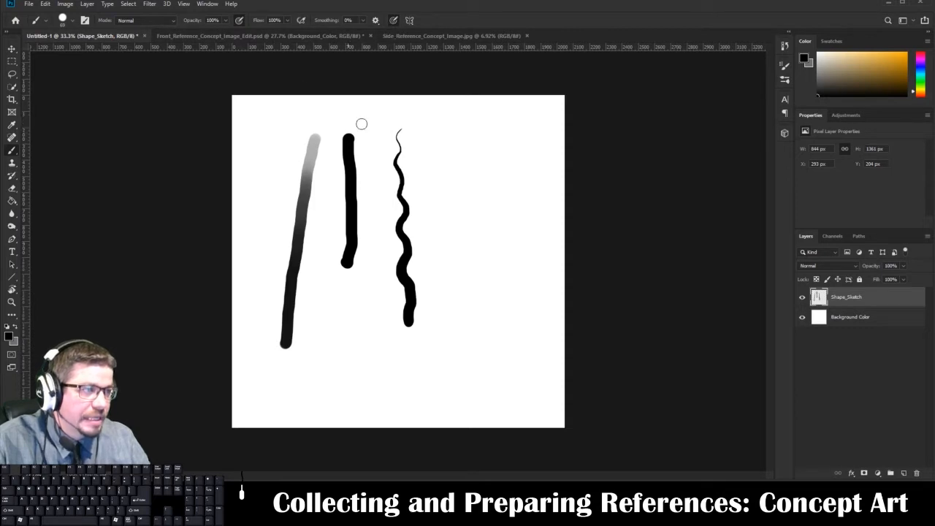
{"action": "mouse_move", "coordinate": [461, 129]}
{"action": "left_mouse_down"}
{"action": "mouse_move", "coordinate": [473, 178]}
{"action": "mouse_move", "coordinate": [466, 200]}
{"action": "left_mouse_up"}
{"action": "mouse_move", "coordinate": [476, 227]}
{"action": "left_mouse_down"}
{"action": "mouse_move", "coordinate": [465, 294]}
{"action": "mouse_move", "coordinate": [486, 325]}
{"action": "mouse_move", "coordinate": [500, 326]}
{"action": "mouse_move", "coordinate": [515, 240]}
{"action": "mouse_move", "coordinate": [489, 108]}
{"action": "left_mouse_up"}
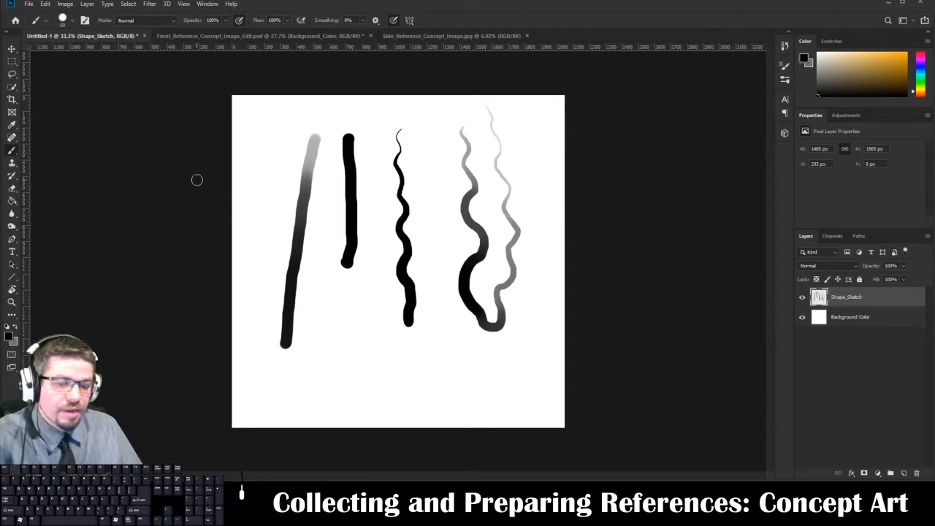
Select the whole canvas, delete all test strokes from the Shape_Sketch layer and deselect.
{"action": "key", "text": "ctrl+a"}
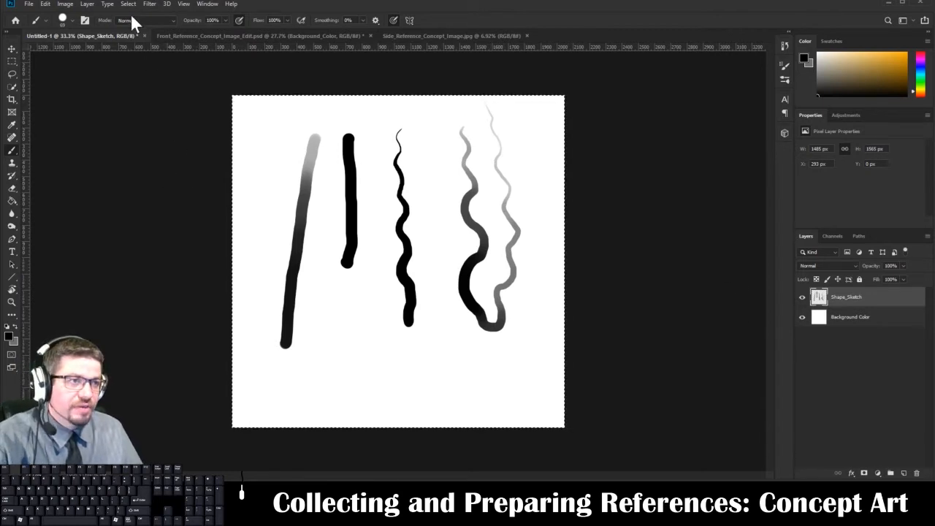
{"action": "left_click", "coordinate": [128, 3]}
{"action": "left_click", "coordinate": [129, 5]}
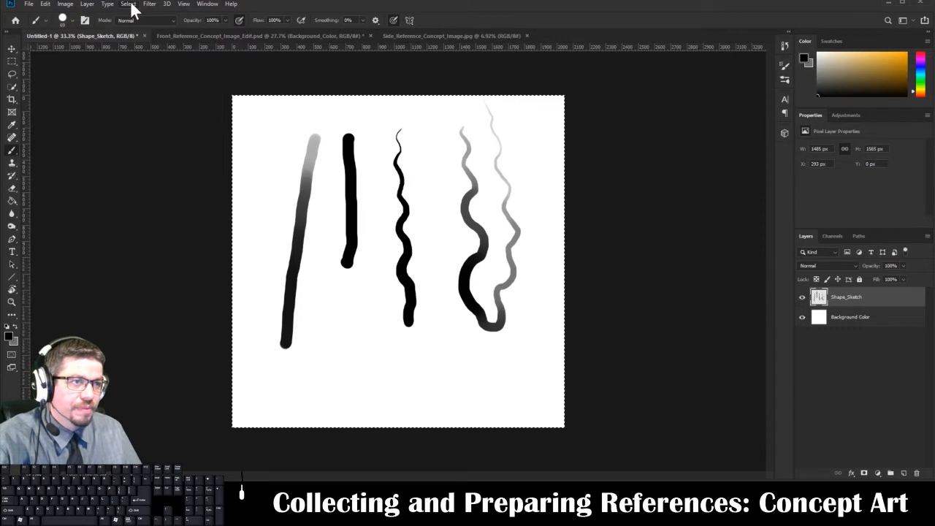
{"action": "left_click", "coordinate": [129, 6]}
{"action": "left_click", "coordinate": [129, 8]}
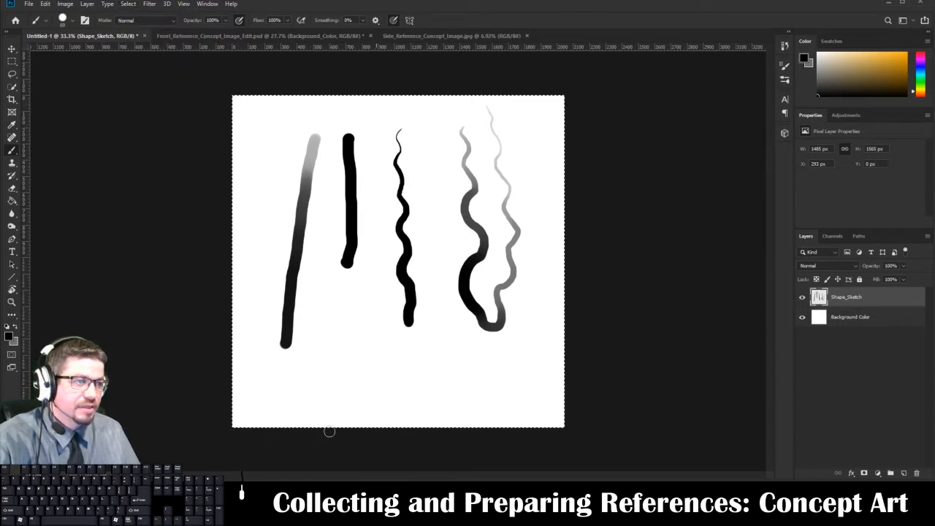
{"action": "key", "text": "Delete"}
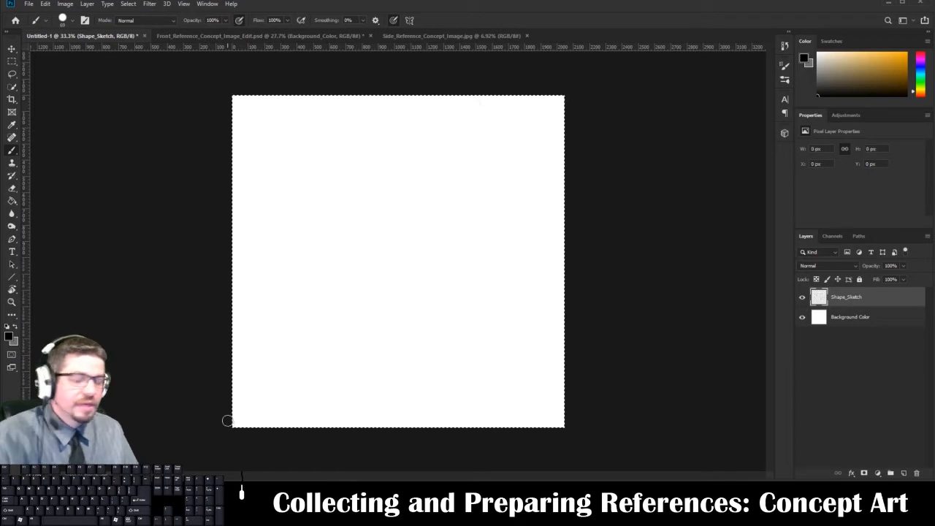
{"action": "key", "text": "ctrl+d"}
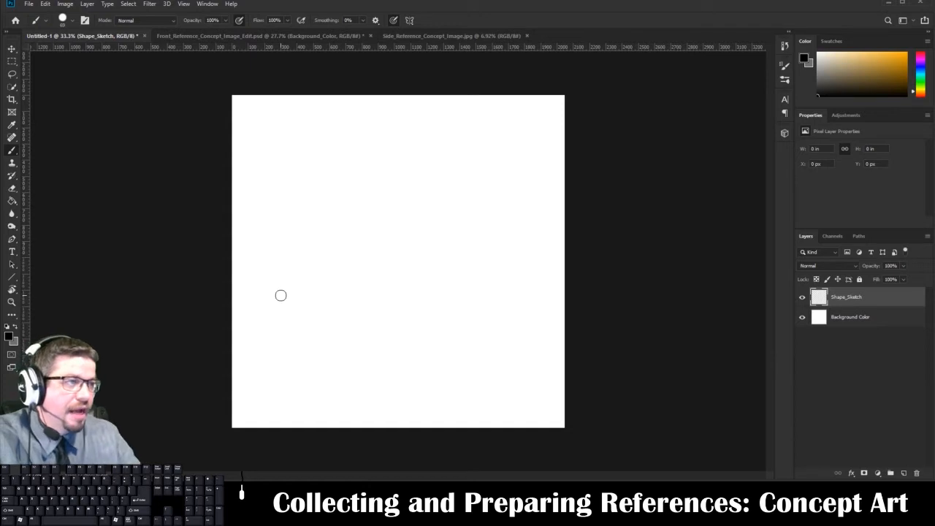
Enable vertical paint symmetry for the brush and accept the symmetry line at the canvas center.
{"action": "left_click", "coordinate": [409, 20]}
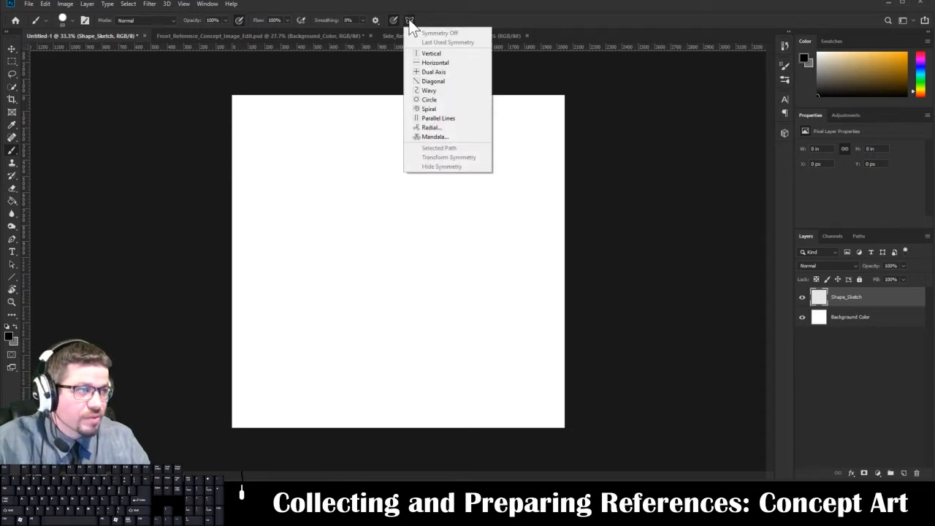
{"action": "key", "text": "Escape"}
{"action": "left_click", "coordinate": [410, 20]}
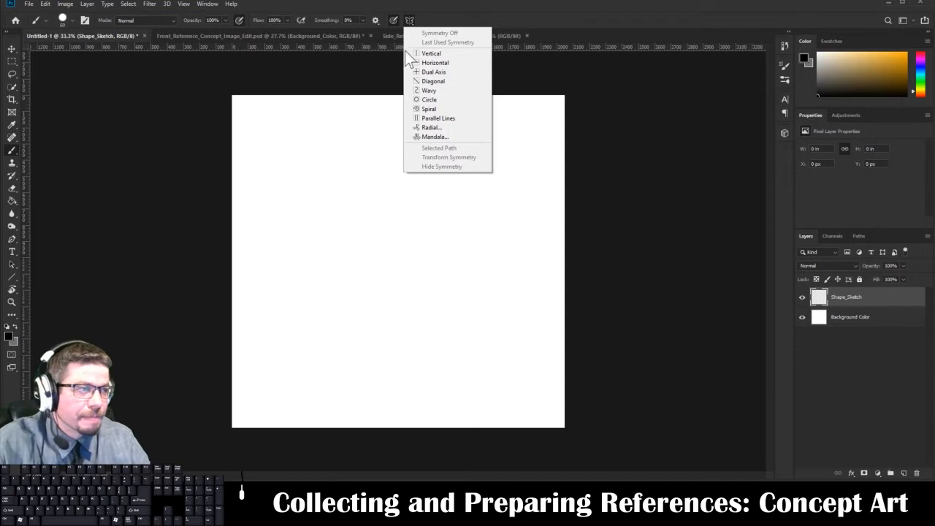
{"action": "left_click", "coordinate": [429, 53]}
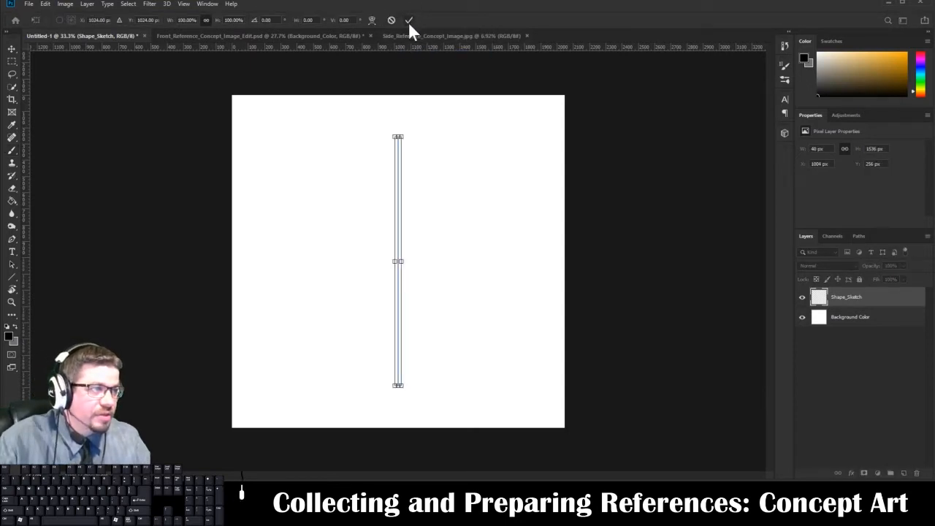
{"action": "left_click", "coordinate": [406, 20]}
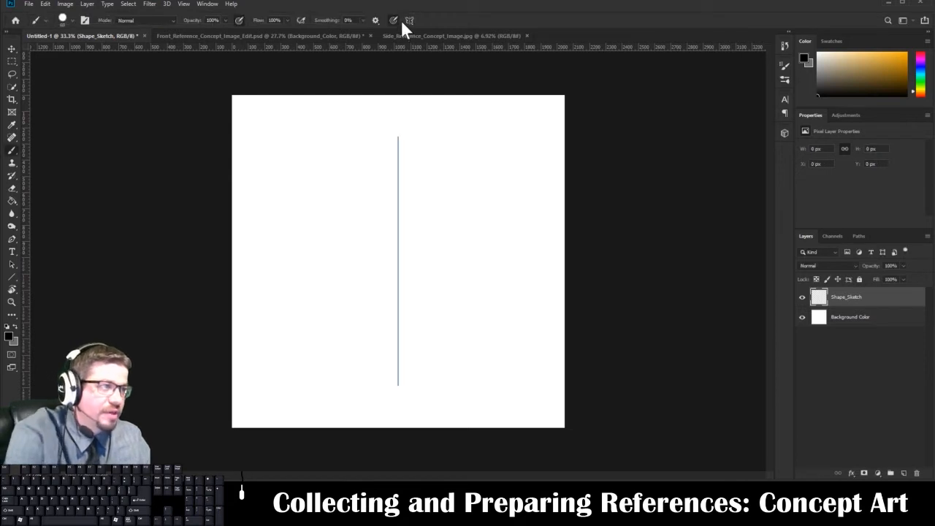
Set the brush size to 20 px and draw a short, light mark mirrored across the vertical symmetry line.
{"action": "right_click", "coordinate": [292, 173]}
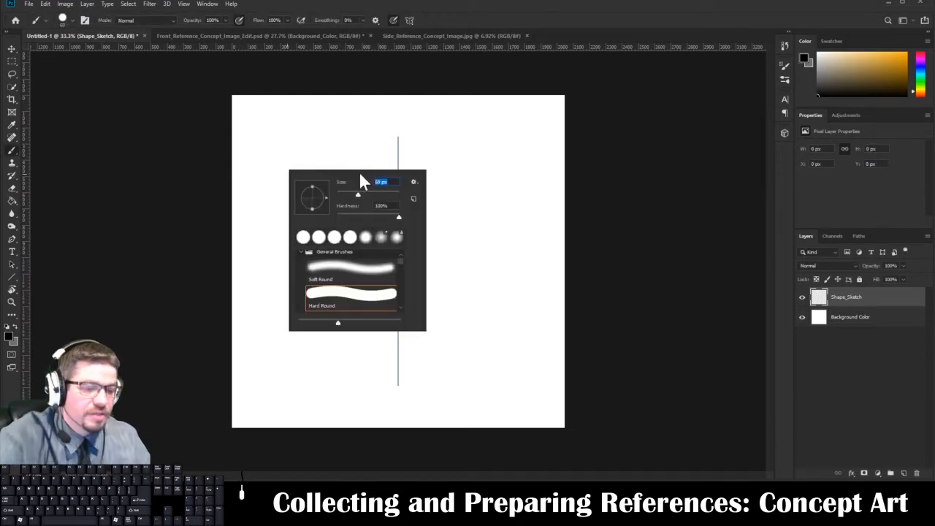
{"action": "type", "text": "20"}
{"action": "key", "text": "Return"}
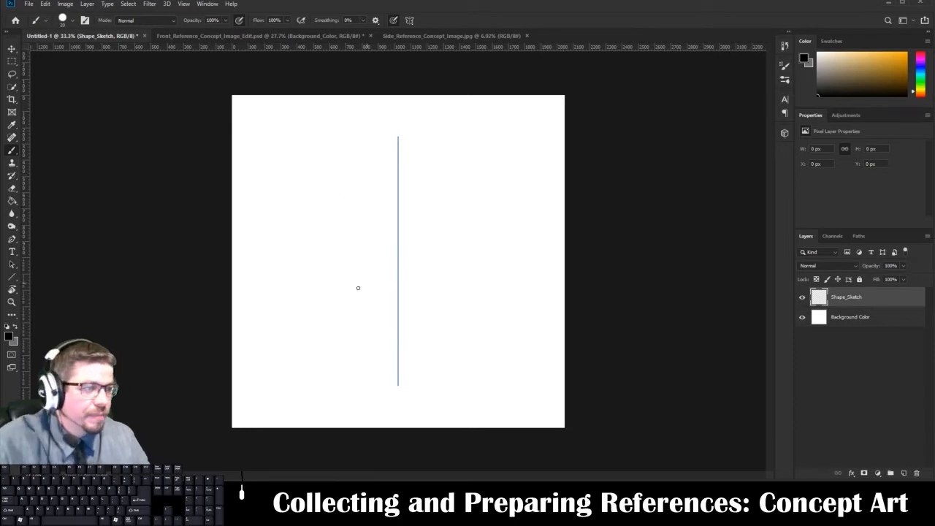
{"action": "left_click_drag", "start_coordinate": [336, 233], "coordinate": [336, 241]}
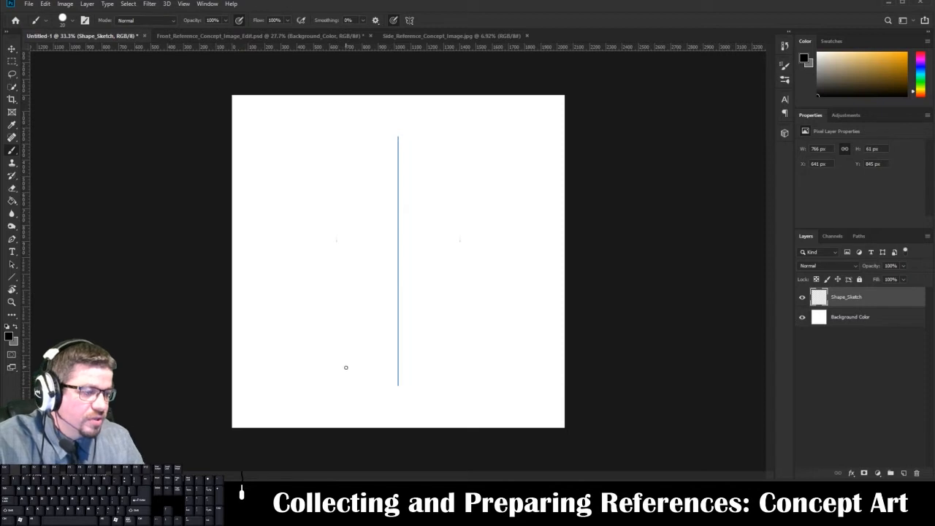
{"action": "mouse_move", "coordinate": [349, 364]}
{"action": "left_mouse_down"}
{"action": "mouse_move", "coordinate": [329, 387]}
{"action": "mouse_move", "coordinate": [360, 371]}
{"action": "left_mouse_up"}
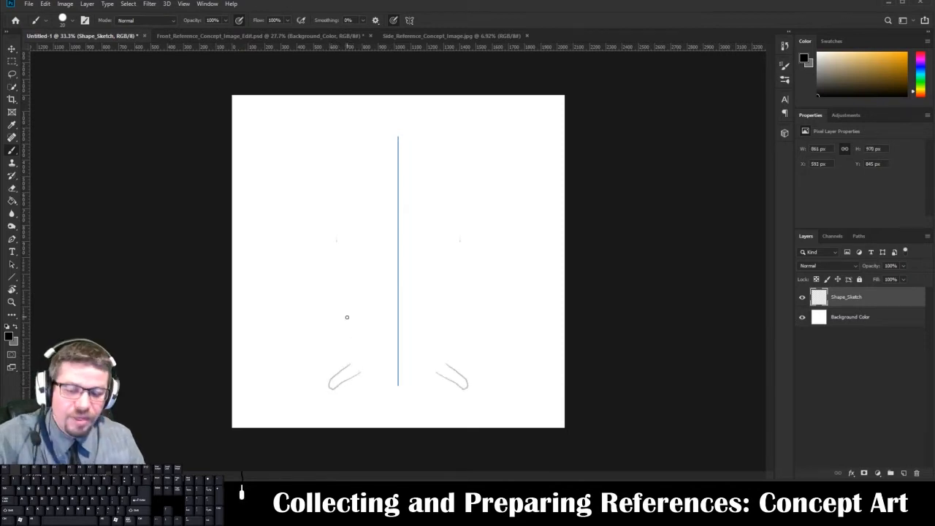
{"action": "key", "text": "ctrl+z"}
{"action": "key", "text": "ctrl+z"}
Erase the leftover short mirrored marks from the Shape_Sketch layer with the Eraser tool.
{"action": "key", "text": "ctrl+plus"}
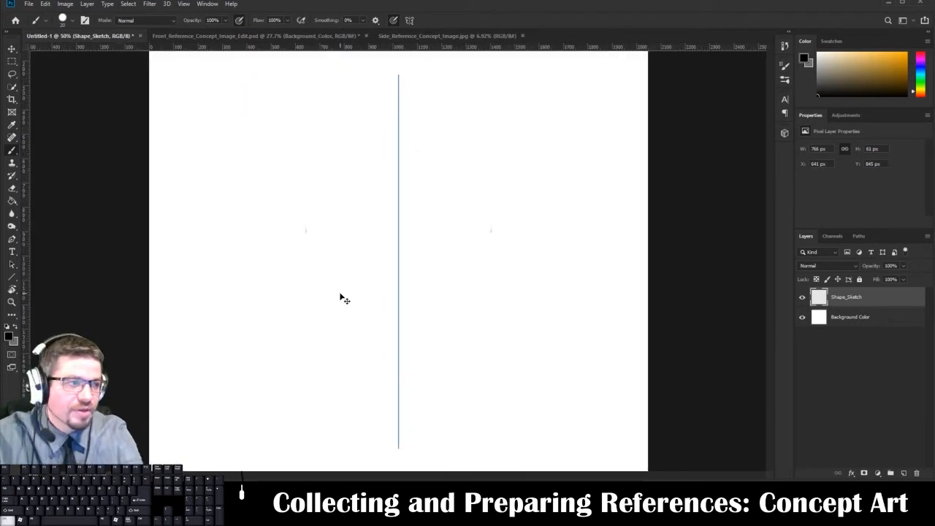
{"action": "key", "text": "ctrl+plus"}
{"action": "key", "text": "e"}
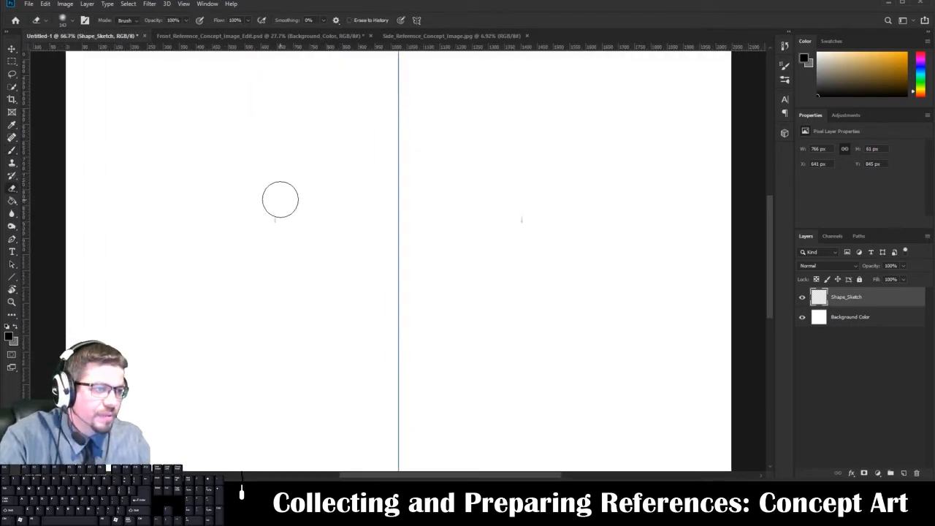
{"action": "right_click", "coordinate": [14, 186]}
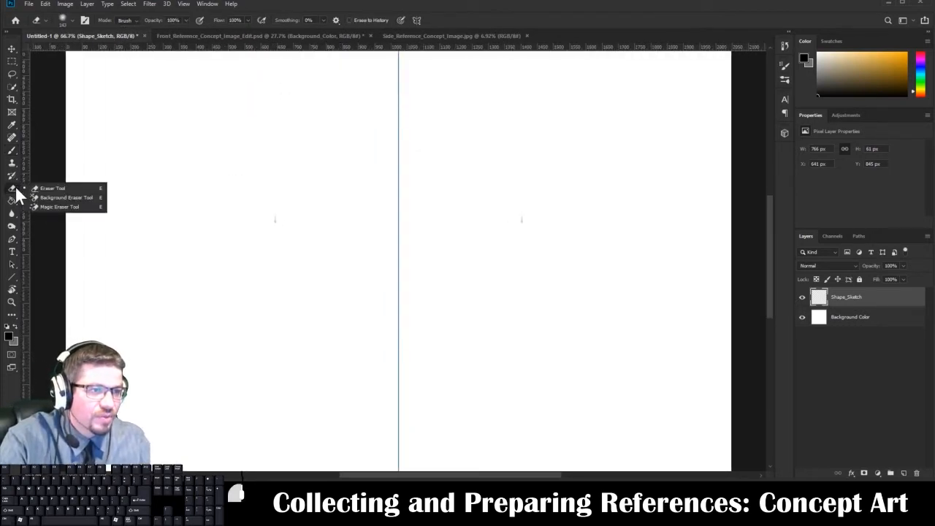
{"action": "left_click", "coordinate": [32, 188]}
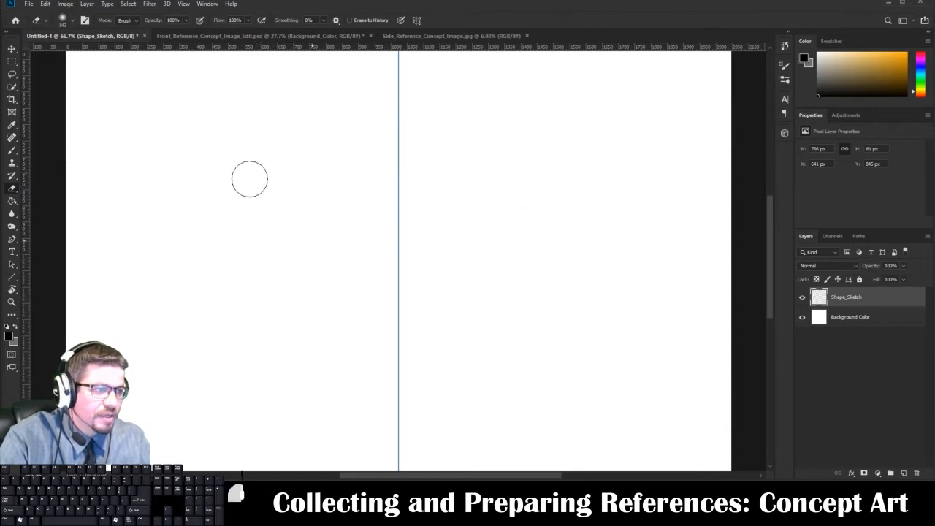
{"action": "mouse_move", "coordinate": [250, 179]}
{"action": "left_mouse_down"}
{"action": "mouse_move", "coordinate": [266, 121]}
{"action": "mouse_move", "coordinate": [282, 307]}
{"action": "left_mouse_up"}
{"action": "left_click_drag", "start_coordinate": [284, 209], "coordinate": [283, 114]}
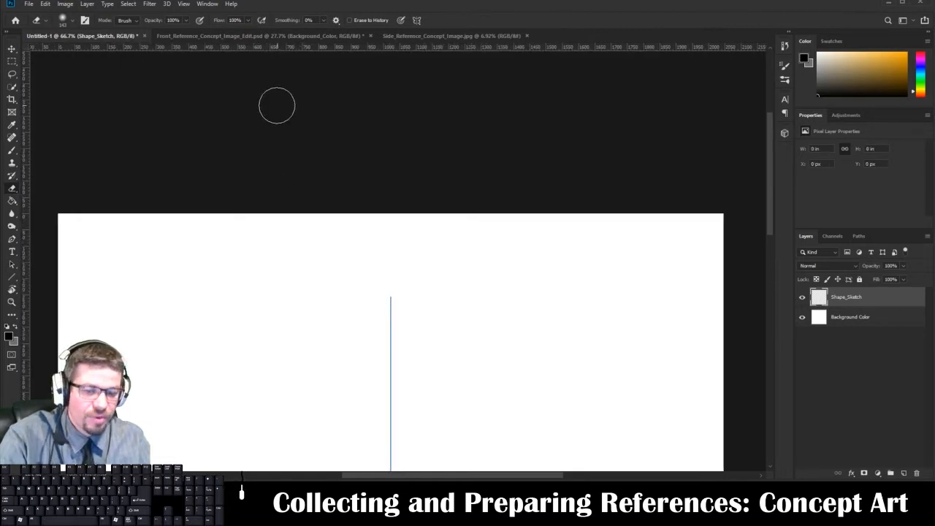
Brush a symmetrical head outline tapering to a narrow chin near the top of the canvas, about 316 px wide and 488 px high.
{"action": "key", "text": "b"}
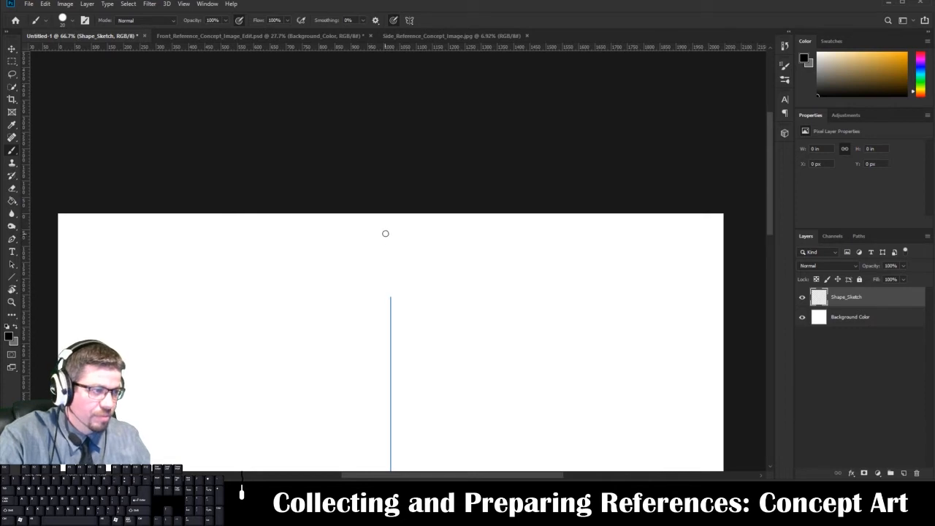
{"action": "mouse_move", "coordinate": [387, 234]}
{"action": "left_mouse_down"}
{"action": "mouse_move", "coordinate": [361, 236]}
{"action": "mouse_move", "coordinate": [341, 275]}
{"action": "mouse_move", "coordinate": [354, 336]}
{"action": "mouse_move", "coordinate": [390, 385]}
{"action": "left_mouse_up"}
{"action": "key", "text": "ctrl+z"}
{"action": "key", "text": "e"}
{"action": "left_click_drag", "start_coordinate": [390, 317], "coordinate": [389, 369]}
{"action": "key", "text": "b"}
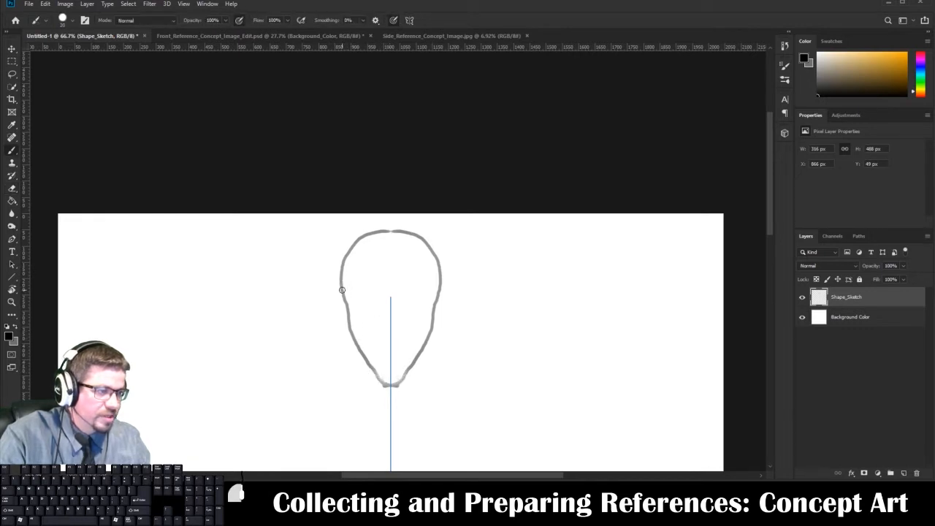
Add a curved brow line across the head and a straight vertical center line from crown to chin.
{"action": "mouse_move", "coordinate": [342, 292]}
{"action": "left_mouse_down"}
{"action": "mouse_move", "coordinate": [397, 303]}
{"action": "mouse_move", "coordinate": [403, 261]}
{"action": "mouse_move", "coordinate": [367, 276]}
{"action": "mouse_move", "coordinate": [361, 290]}
{"action": "mouse_move", "coordinate": [391, 257]}
{"action": "left_mouse_up"}
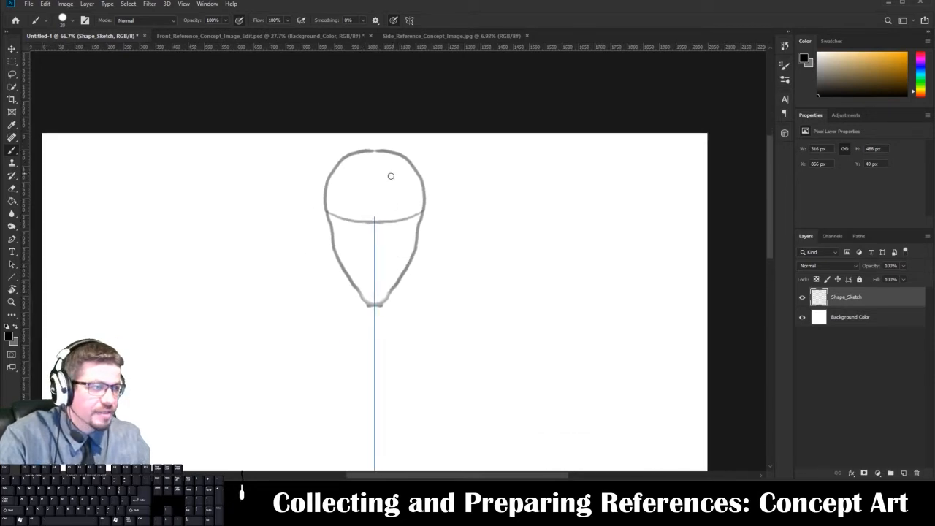
{"action": "key", "text": "shift"}
{"action": "left_click_drag", "start_coordinate": [373, 152], "coordinate": [374, 305]}
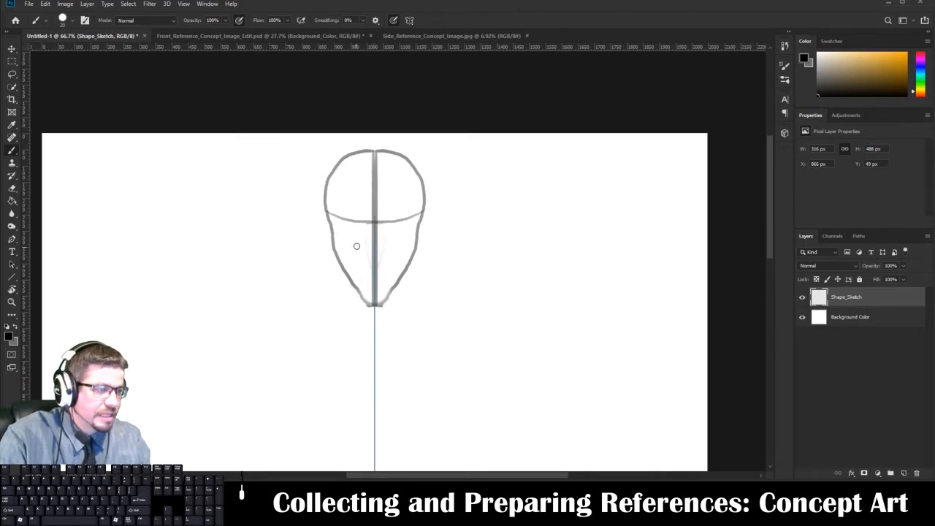
Erase the stray faint lines in the lower face, then draw a short nose curve and a mouth line across the jaw.
{"action": "key", "text": "e"}
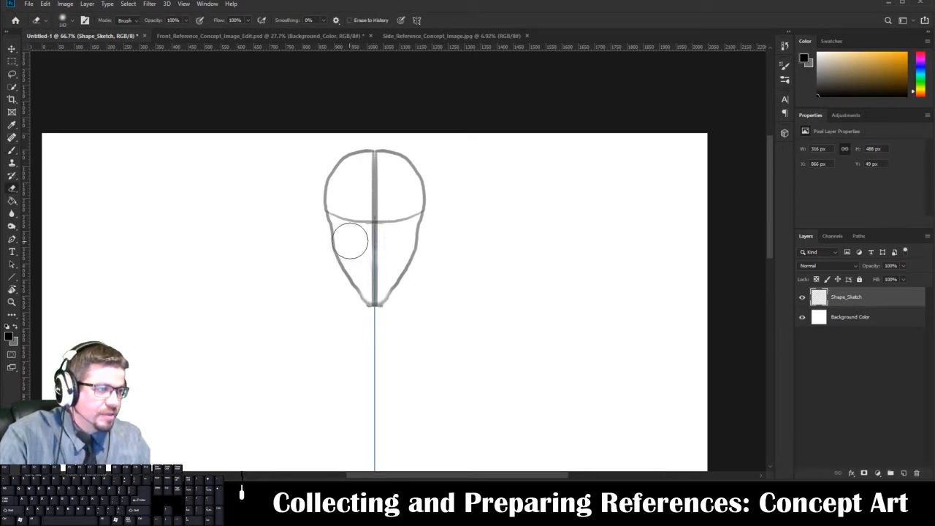
{"action": "key", "text": "b"}
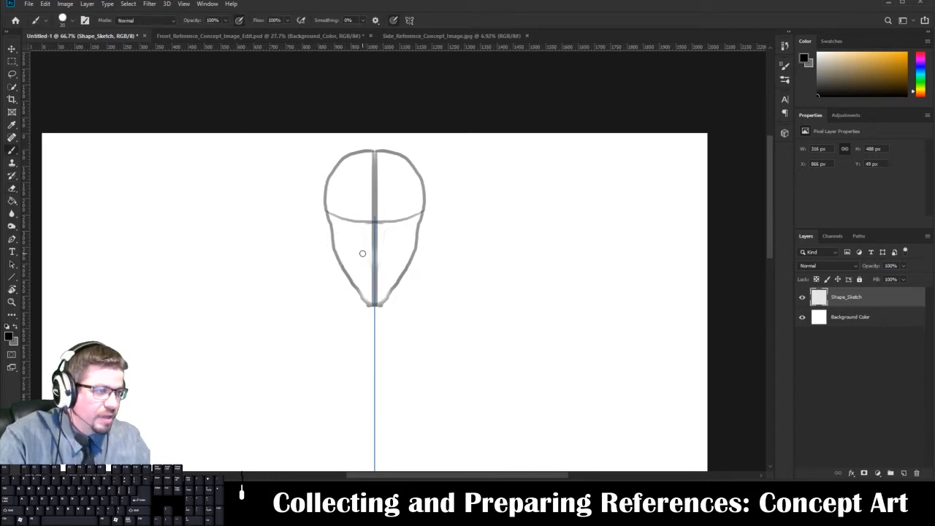
{"action": "left_click_drag", "start_coordinate": [363, 253], "coordinate": [388, 250]}
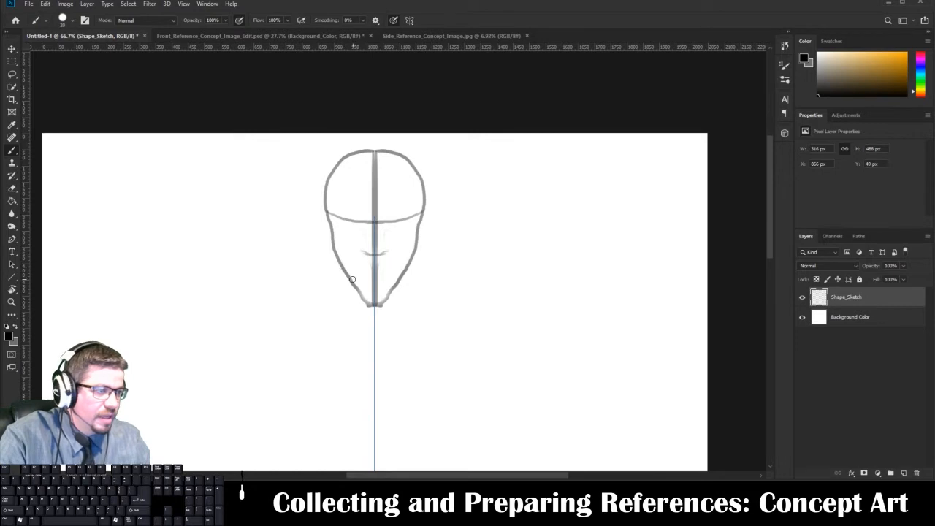
{"action": "left_click_drag", "start_coordinate": [345, 274], "coordinate": [407, 273]}
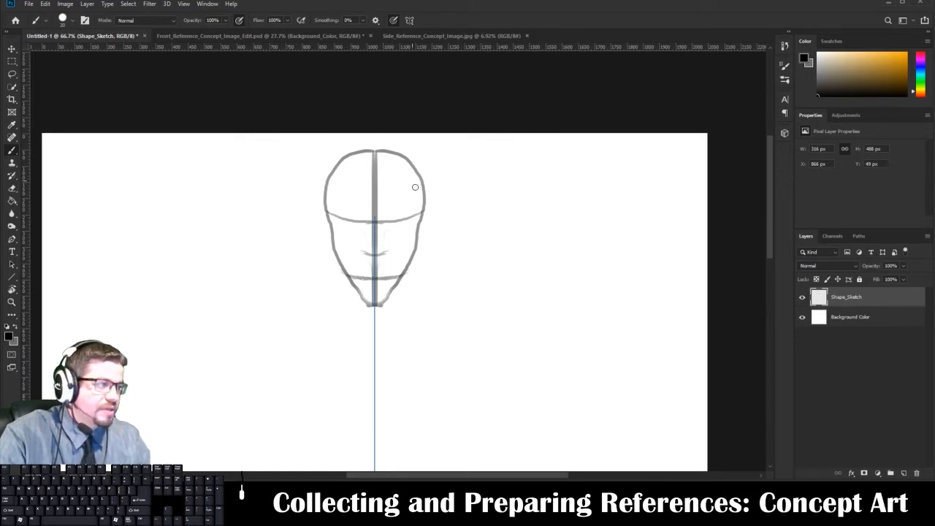
Sketch a flared neck block with a rounded base and an elliptical top edge beneath the chin.
{"action": "key", "text": "ctrl+minus"}
{"action": "key", "text": "ctrl+minus"}
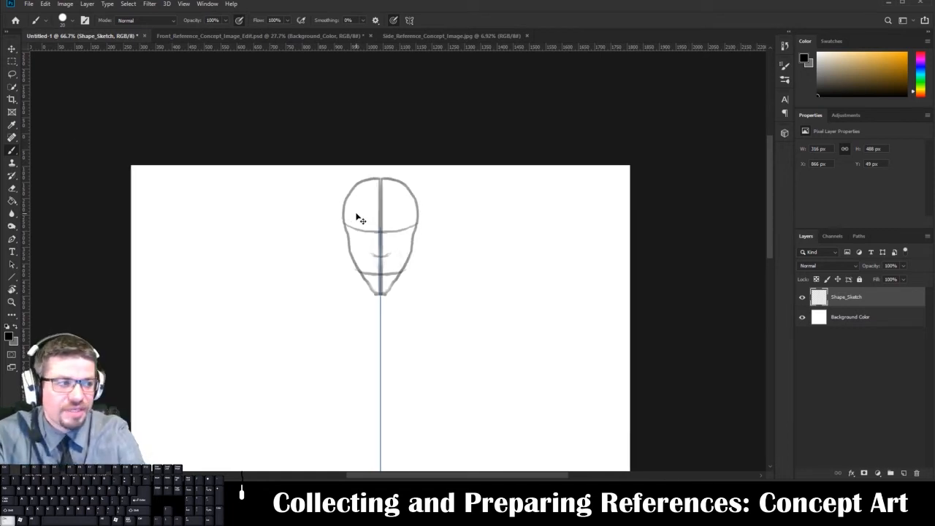
{"action": "key", "text": "ctrl+plus"}
{"action": "key", "text": "ctrl+plus"}
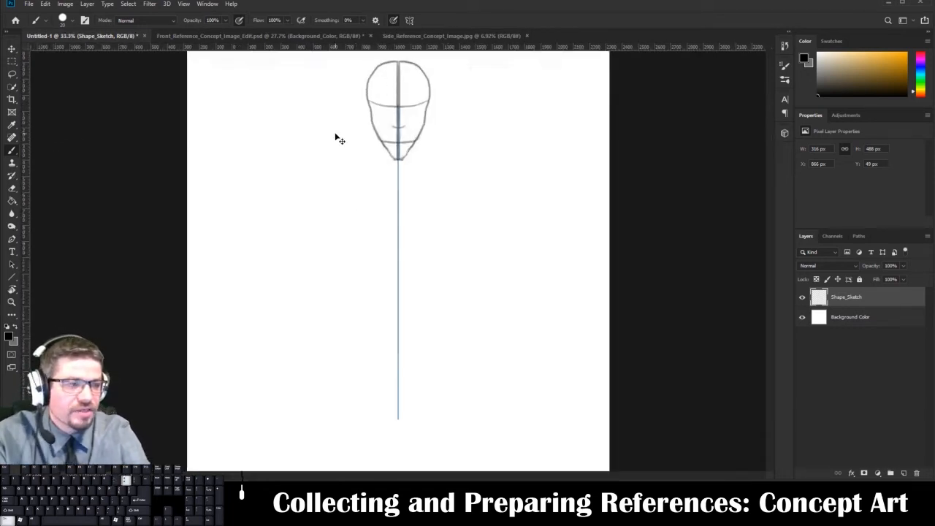
{"action": "mouse_move", "coordinate": [368, 234]}
{"action": "left_mouse_down"}
{"action": "mouse_move", "coordinate": [368, 365]}
{"action": "mouse_move", "coordinate": [356, 227]}
{"action": "left_mouse_up"}
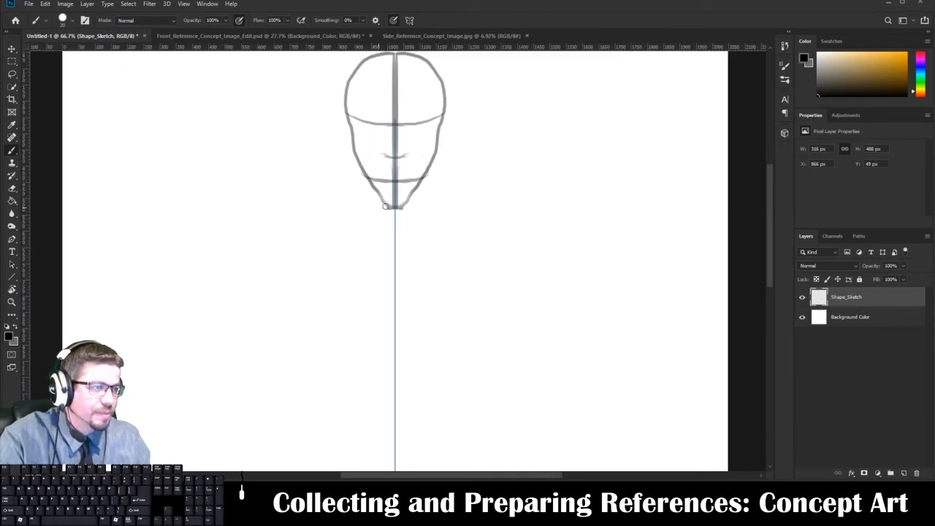
{"action": "mouse_move", "coordinate": [374, 208]}
{"action": "left_mouse_down"}
{"action": "mouse_move", "coordinate": [374, 240]}
{"action": "mouse_move", "coordinate": [394, 241]}
{"action": "left_mouse_up"}
{"action": "left_click_drag", "start_coordinate": [375, 202], "coordinate": [412, 202]}
{"action": "left_click_drag", "start_coordinate": [402, 244], "coordinate": [444, 179]}
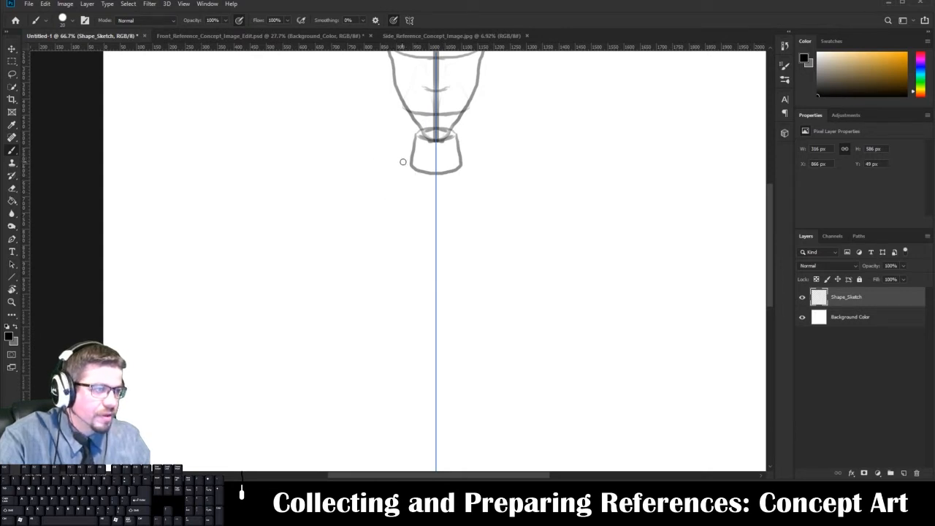
Sketch the mirrored torso below the neck as a wide chest block, a narrower waist block and a slightly wider pelvis block.
{"action": "key", "text": "ctrl+minus"}
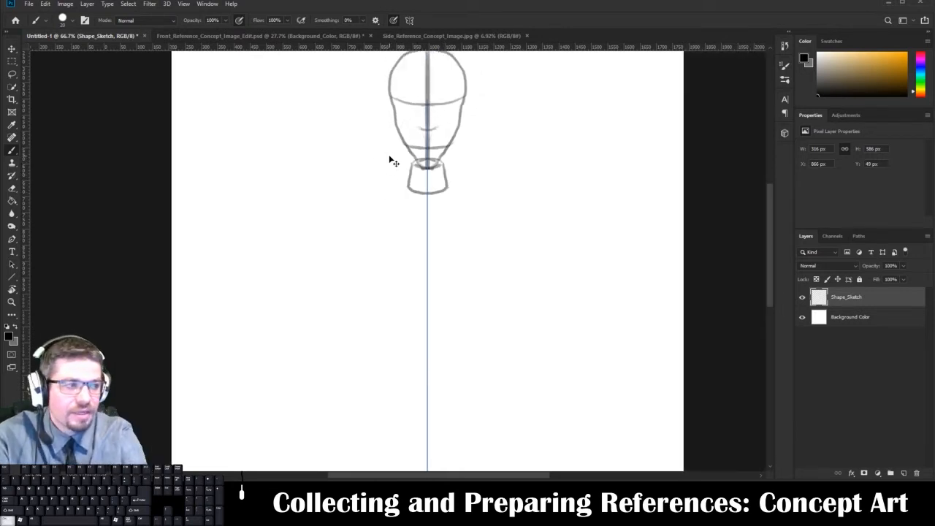
{"action": "key", "text": "ctrl+minus"}
{"action": "key", "text": "ctrl+minus"}
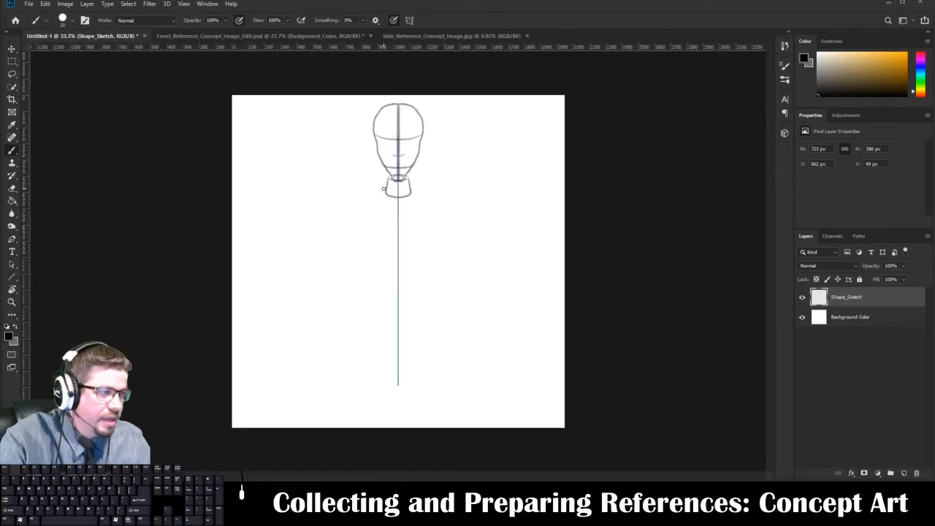
{"action": "mouse_move", "coordinate": [383, 189]}
{"action": "left_mouse_down"}
{"action": "mouse_move", "coordinate": [347, 192]}
{"action": "mouse_move", "coordinate": [350, 221]}
{"action": "left_mouse_up"}
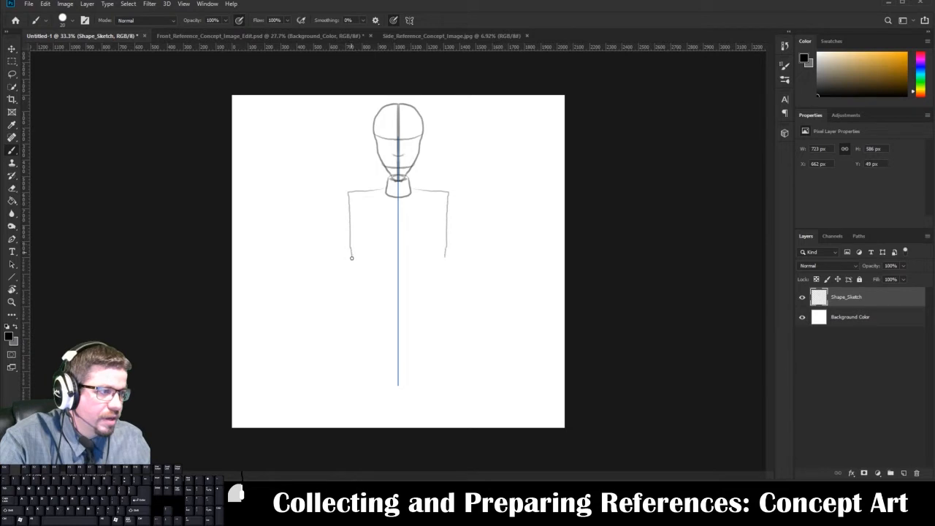
{"action": "mouse_move", "coordinate": [351, 257]}
{"action": "left_mouse_down"}
{"action": "mouse_move", "coordinate": [406, 260]}
{"action": "mouse_move", "coordinate": [367, 273]}
{"action": "mouse_move", "coordinate": [368, 296]}
{"action": "mouse_move", "coordinate": [405, 296]}
{"action": "mouse_move", "coordinate": [364, 296]}
{"action": "mouse_move", "coordinate": [364, 331]}
{"action": "mouse_move", "coordinate": [398, 335]}
{"action": "left_mouse_up"}
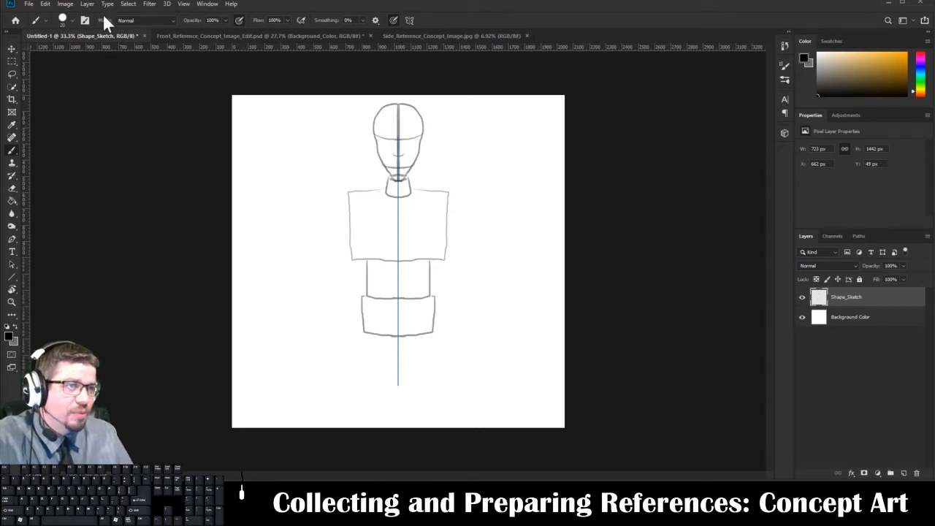
Open the Canvas Size settings and anchor the canvas at the top center.
{"action": "left_click", "coordinate": [64, 5]}
{"action": "left_click", "coordinate": [64, 4]}
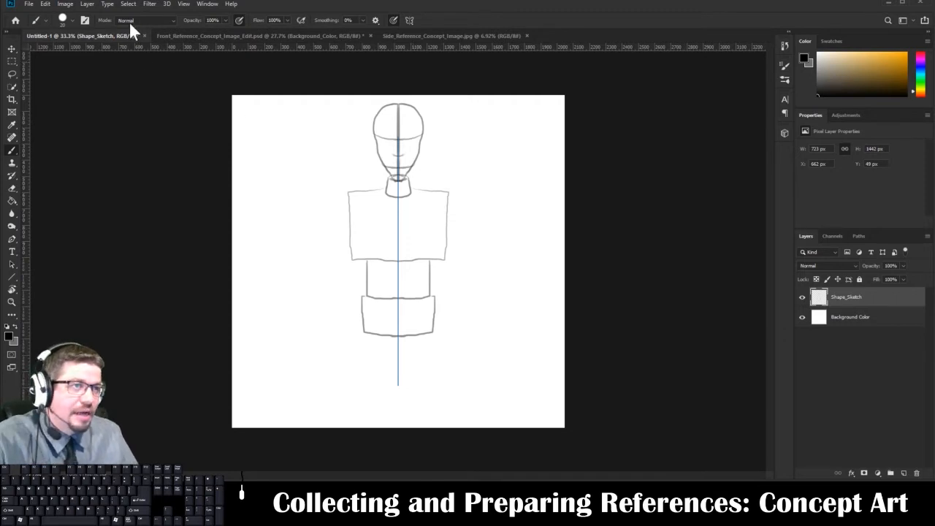
{"action": "left_click", "coordinate": [65, 5]}
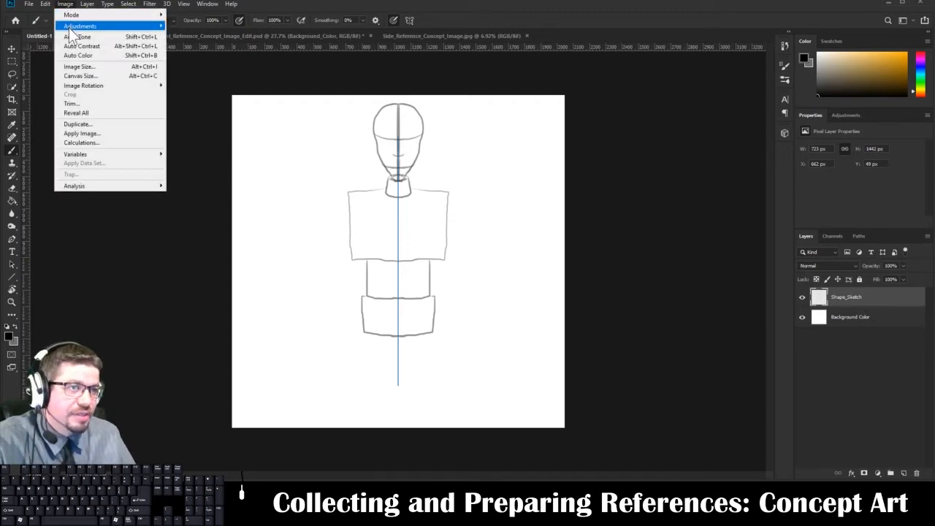
{"action": "left_click", "coordinate": [76, 76]}
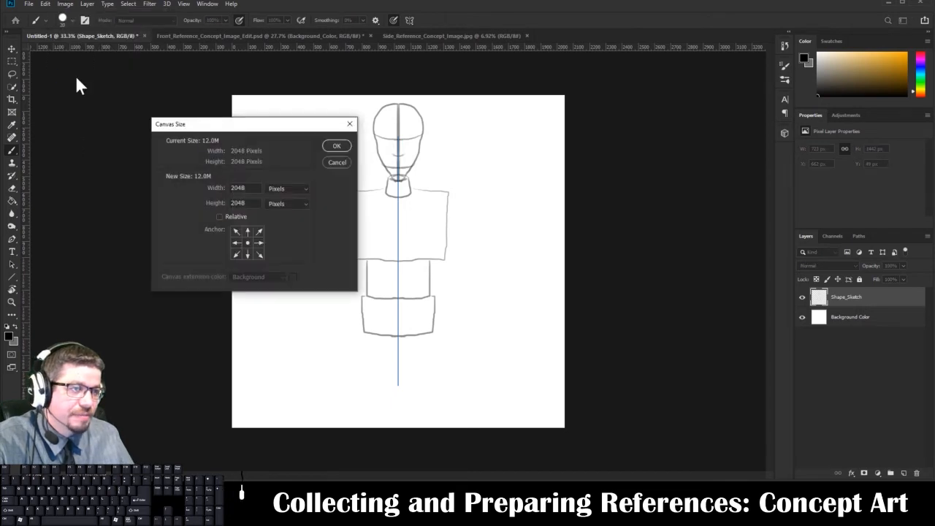
{"action": "left_click", "coordinate": [65, 4]}
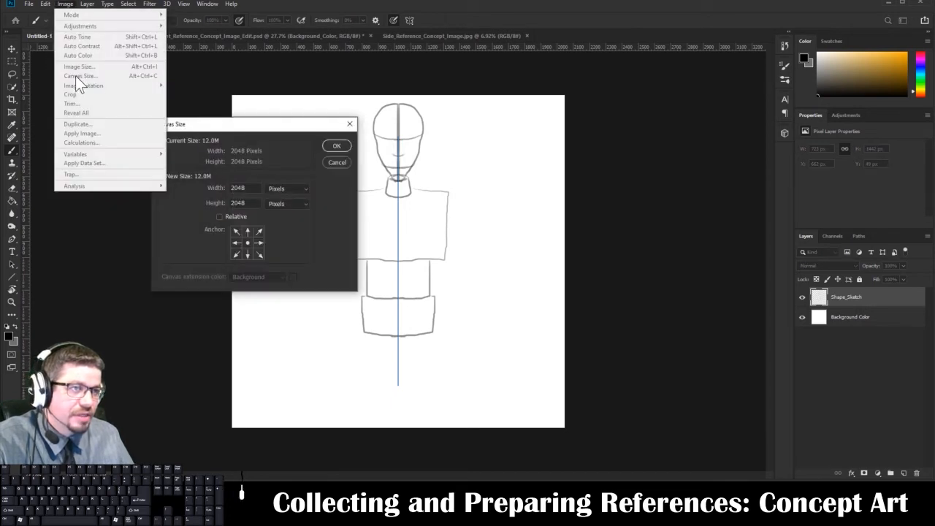
{"action": "left_click", "coordinate": [249, 123]}
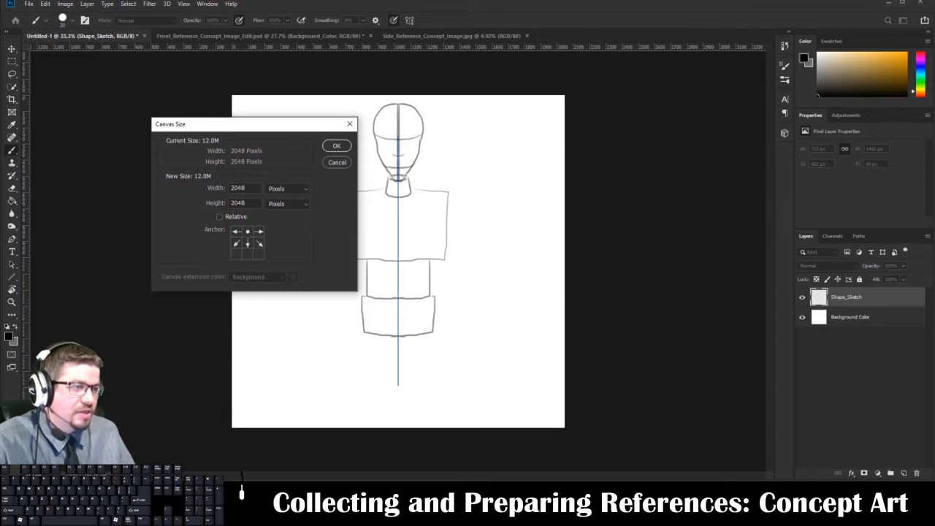
Switch the new canvas size units to percent and set the height to 150 percent.
{"action": "left_click", "coordinate": [284, 188]}
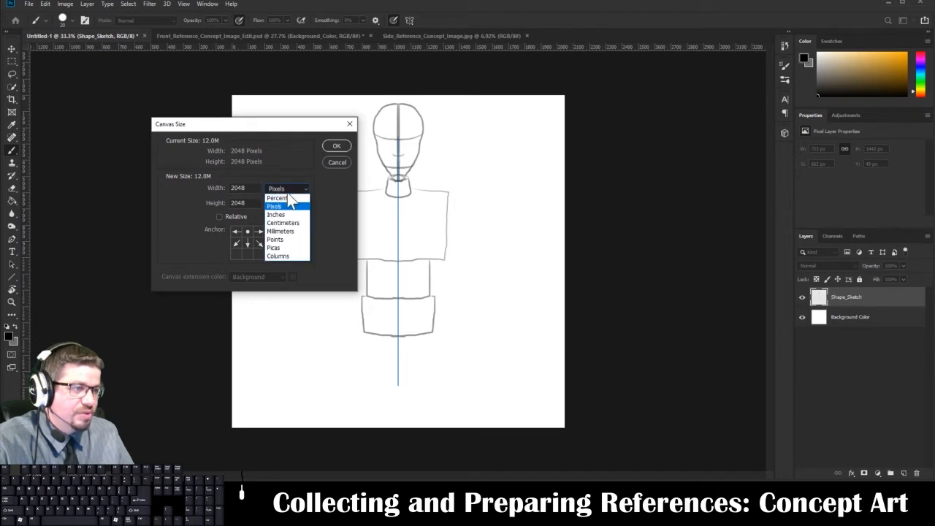
{"action": "left_click", "coordinate": [286, 196]}
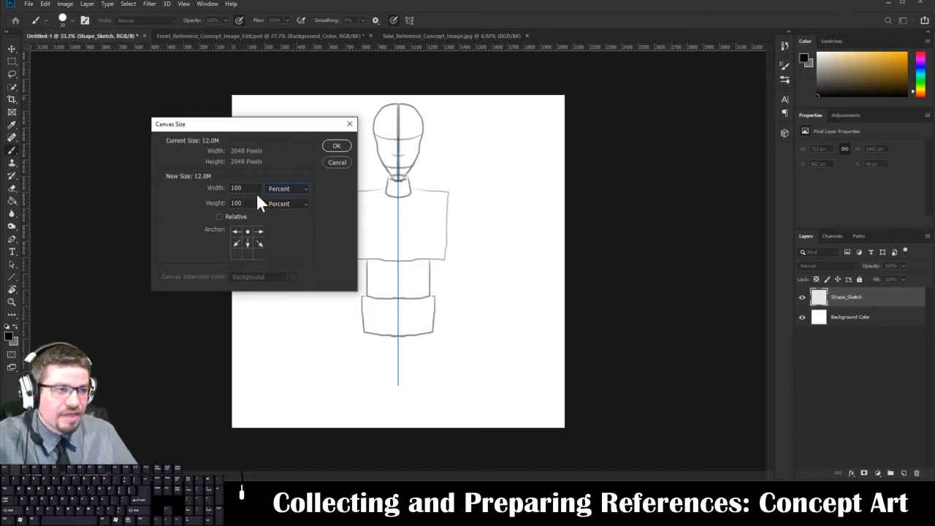
{"action": "double_click", "coordinate": [236, 188]}
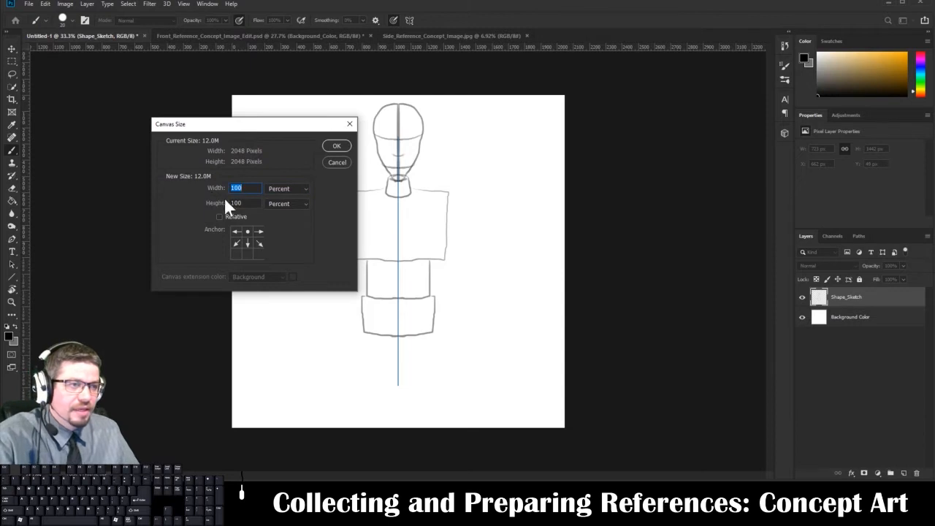
{"action": "key", "text": "Tab"}
{"action": "type", "text": "150"}
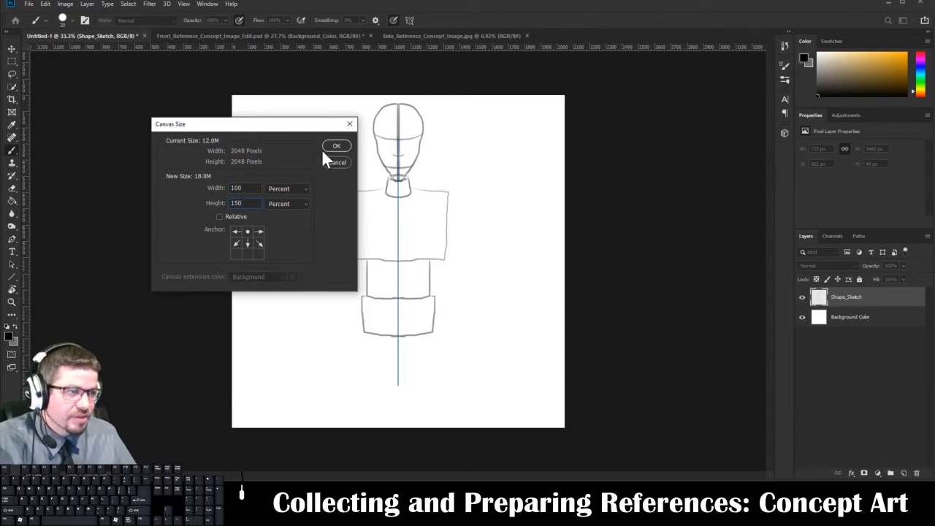
Try the bottom-center and middle anchors, restore the top-center anchor and apply the canvas extension.
{"action": "left_click", "coordinate": [247, 252]}
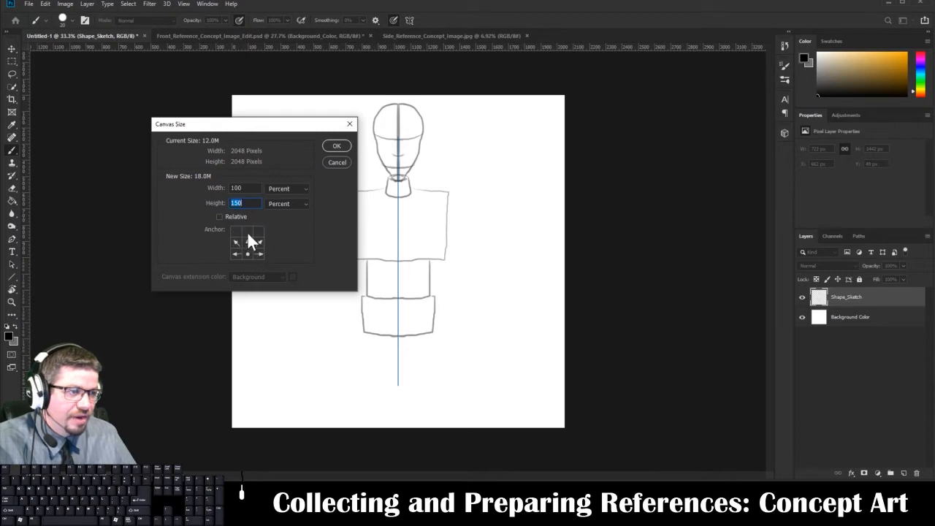
{"action": "left_click", "coordinate": [246, 239]}
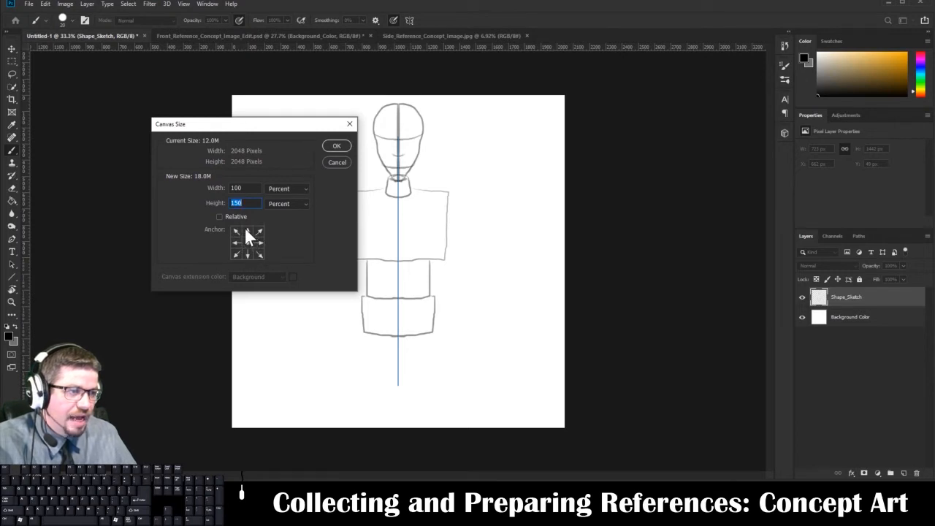
{"action": "left_click", "coordinate": [247, 231]}
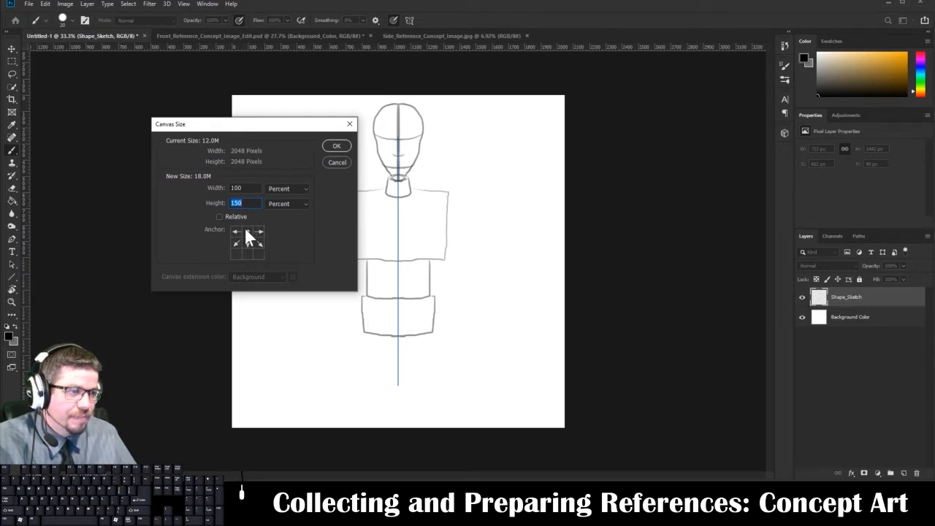
{"action": "left_click", "coordinate": [336, 146]}
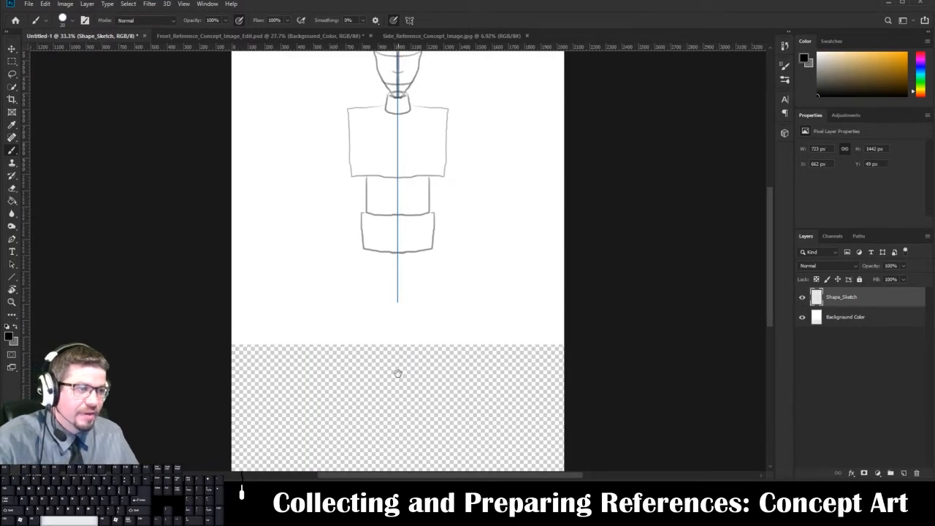
{"action": "left_click_drag", "start_coordinate": [396, 372], "coordinate": [401, 438]}
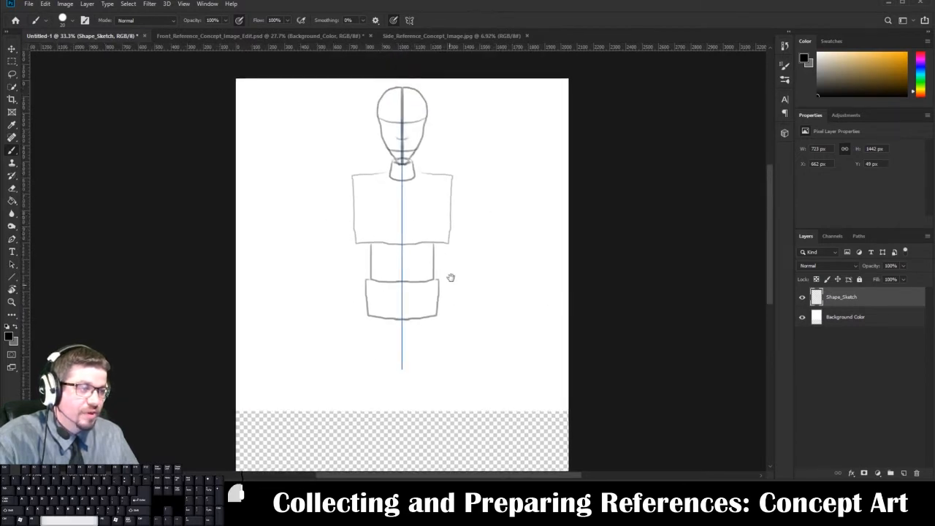
Set the foreground color to white and fill the transparent canvas extension on the Background Color layer with the Paint Bucket tool.
{"action": "left_click_drag", "start_coordinate": [450, 276], "coordinate": [443, 134]}
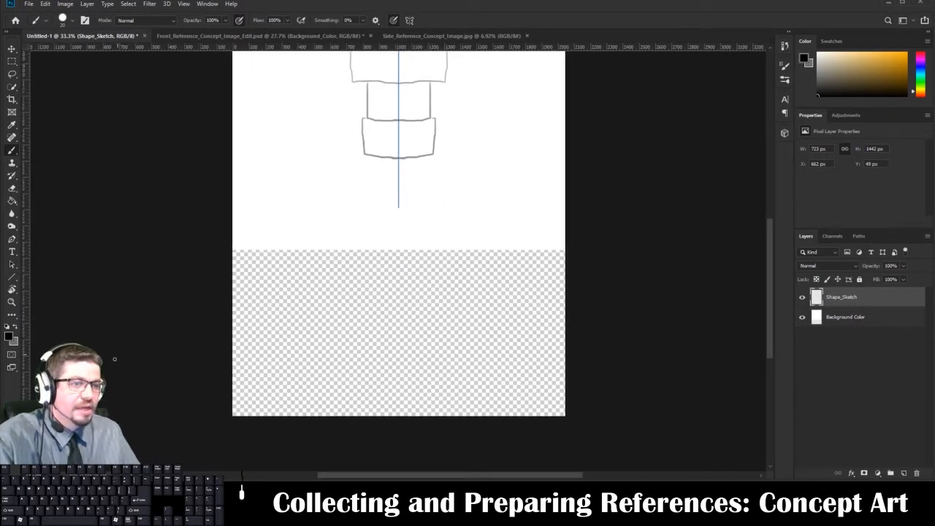
{"action": "left_click", "coordinate": [9, 336]}
{"action": "type", "text": "ffffff"}
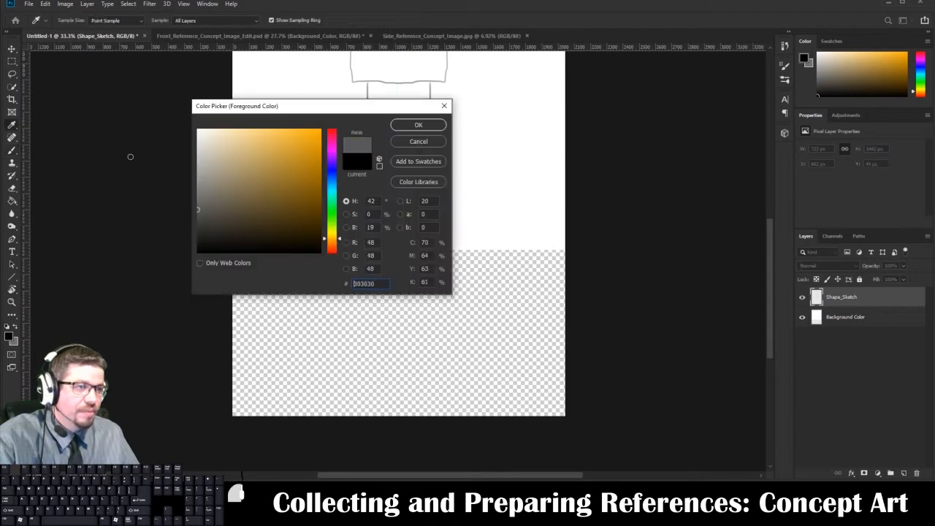
{"action": "left_click", "coordinate": [417, 125]}
{"action": "key", "text": "b"}
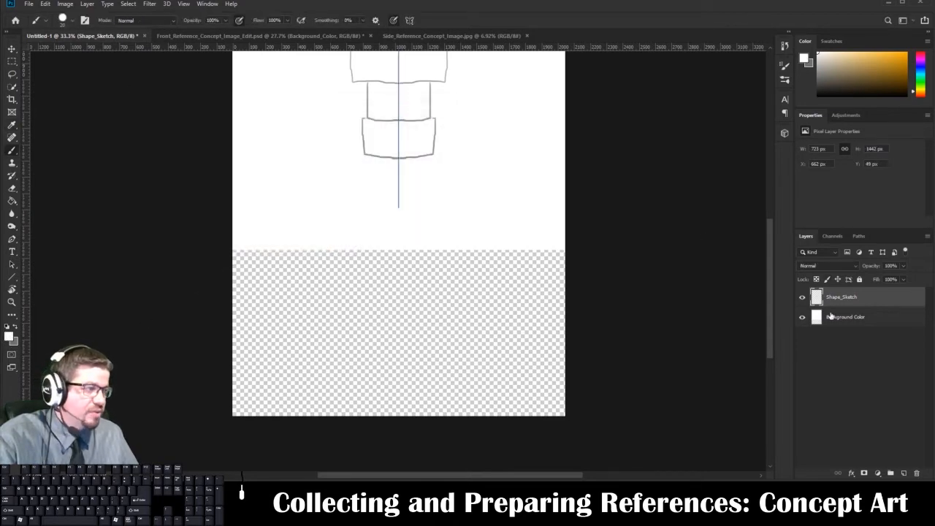
{"action": "key", "text": "alt+bracketleft"}
{"action": "key", "text": "g"}
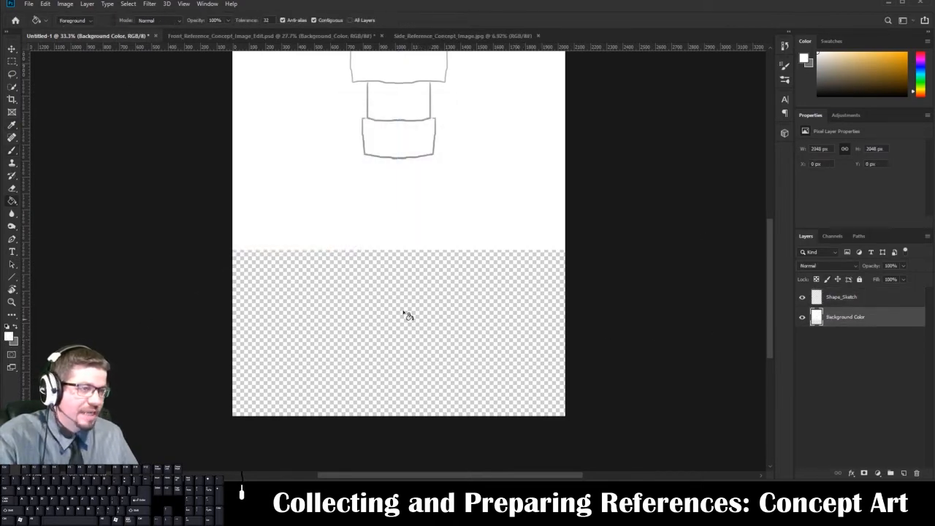
{"action": "right_click", "coordinate": [10, 199]}
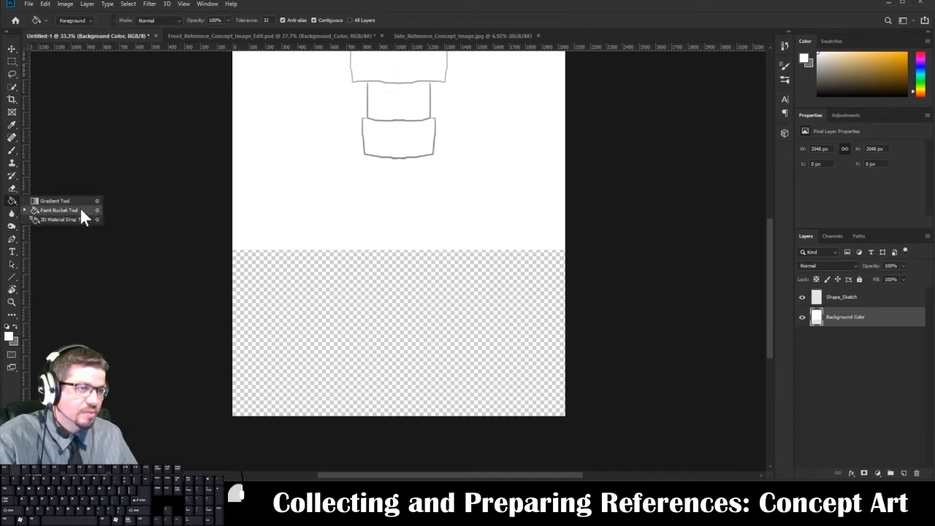
{"action": "left_click", "coordinate": [79, 208]}
{"action": "left_click", "coordinate": [395, 334]}
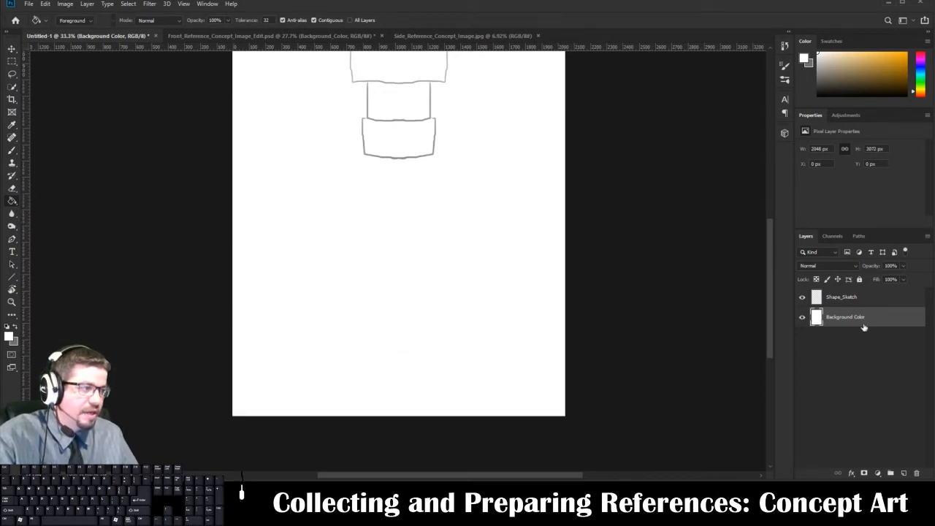
Return to the Brush on the Shape_Sketch layer and set the foreground color to black (#000000).
{"action": "left_click", "coordinate": [841, 298]}
{"action": "key", "text": "space"}
{"action": "left_click_drag", "start_coordinate": [457, 225], "coordinate": [459, 351]}
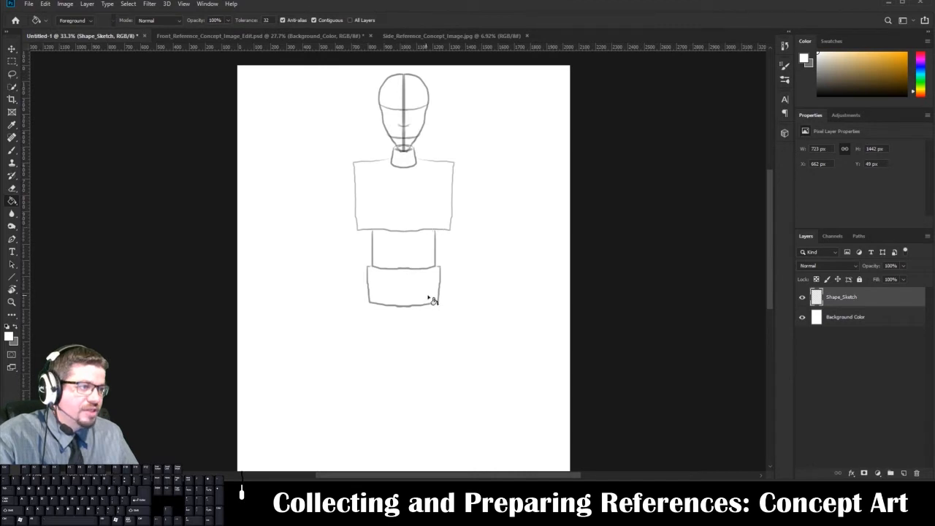
{"action": "key", "text": "b"}
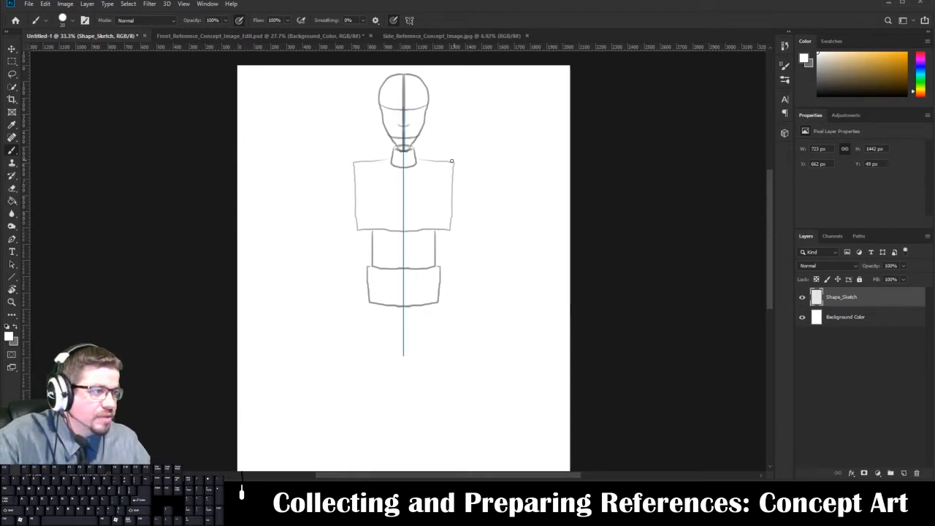
{"action": "left_click_drag", "start_coordinate": [450, 161], "coordinate": [453, 166]}
{"action": "key", "text": "ctrl+z"}
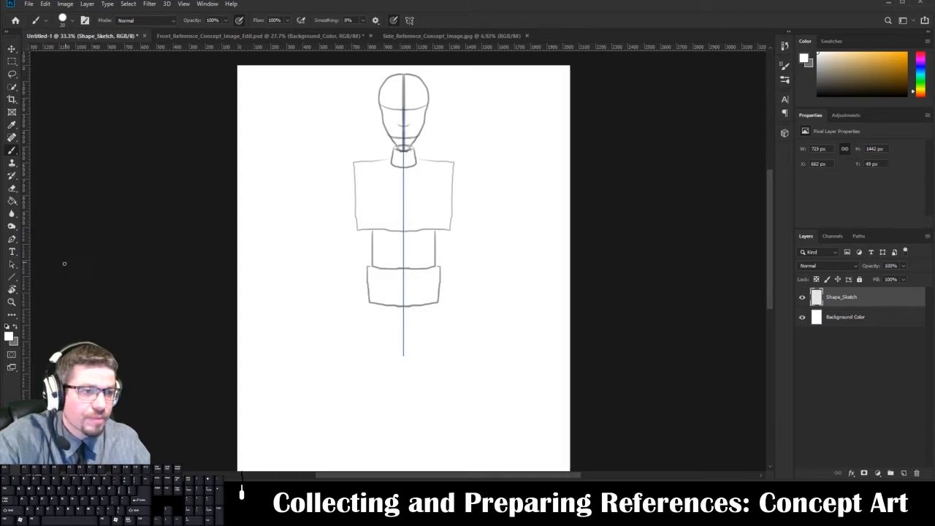
{"action": "left_click", "coordinate": [9, 336]}
{"action": "left_click_drag", "start_coordinate": [219, 241], "coordinate": [195, 257]}
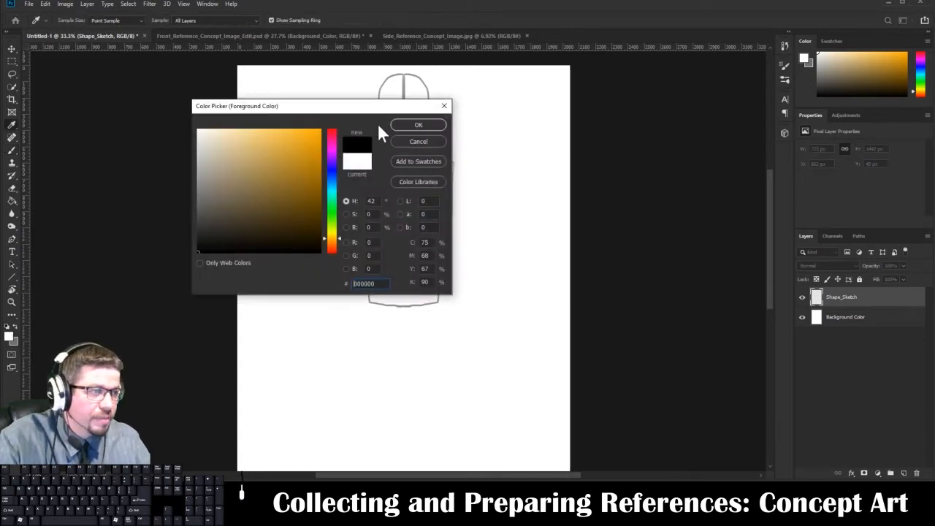
{"action": "left_click", "coordinate": [405, 126]}
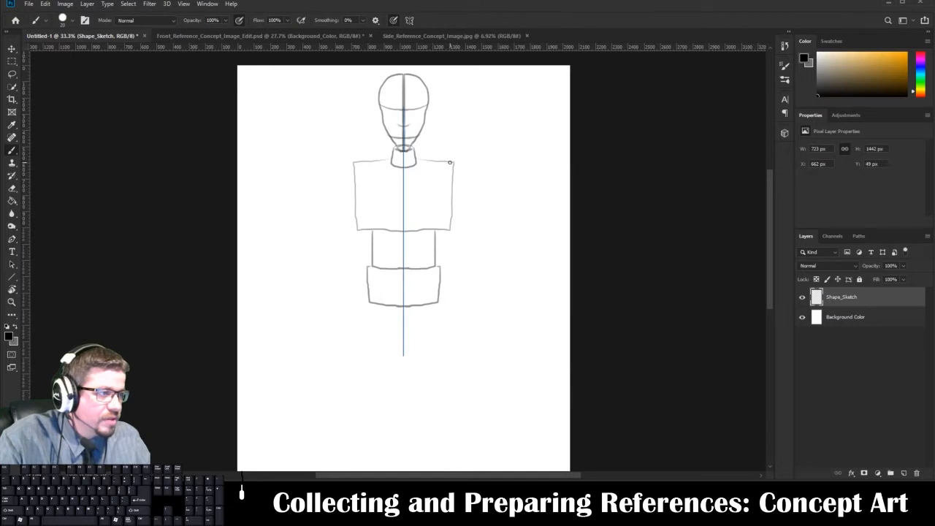
Sketch mirrored rounded shoulder joints at the chest's upper corners and tapered upper arms extending outward, each closed with an oval end.
{"action": "mouse_move", "coordinate": [451, 160]}
{"action": "left_mouse_down"}
{"action": "mouse_move", "coordinate": [470, 164]}
{"action": "mouse_move", "coordinate": [476, 188]}
{"action": "mouse_move", "coordinate": [454, 186]}
{"action": "left_mouse_up"}
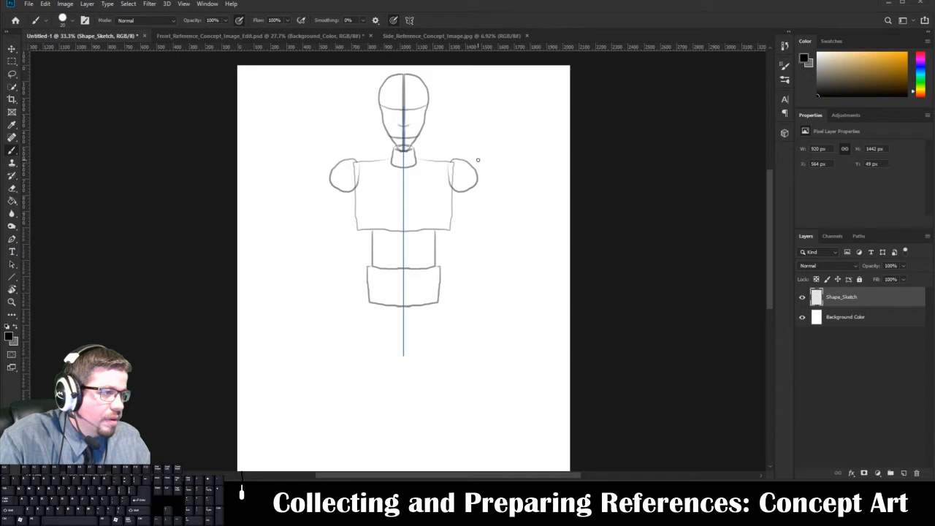
{"action": "mouse_move", "coordinate": [477, 160]}
{"action": "left_mouse_down"}
{"action": "mouse_move", "coordinate": [481, 192]}
{"action": "mouse_move", "coordinate": [478, 159]}
{"action": "mouse_move", "coordinate": [540, 165]}
{"action": "left_mouse_up"}
{"action": "key", "text": "ctrl+z"}
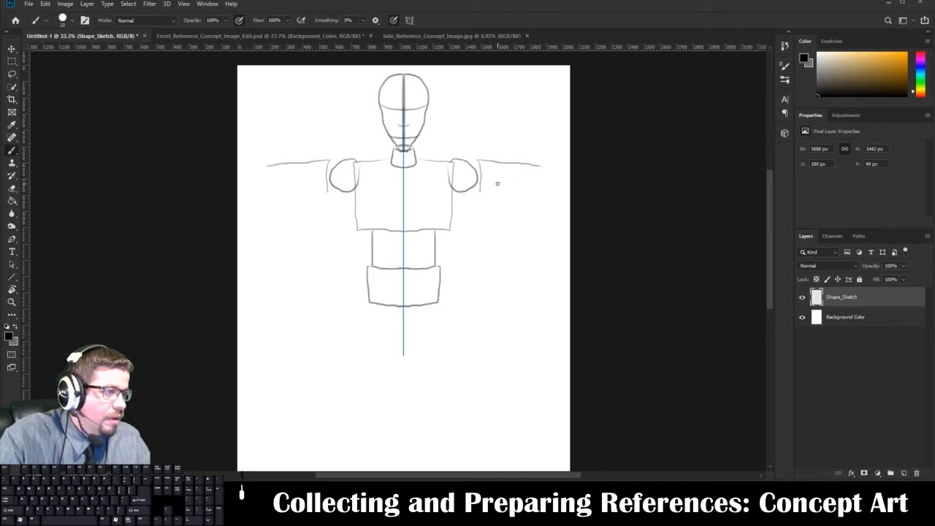
{"action": "mouse_move", "coordinate": [479, 190]}
{"action": "left_mouse_down"}
{"action": "mouse_move", "coordinate": [540, 184]}
{"action": "mouse_move", "coordinate": [540, 165]}
{"action": "mouse_move", "coordinate": [541, 187]}
{"action": "left_mouse_up"}
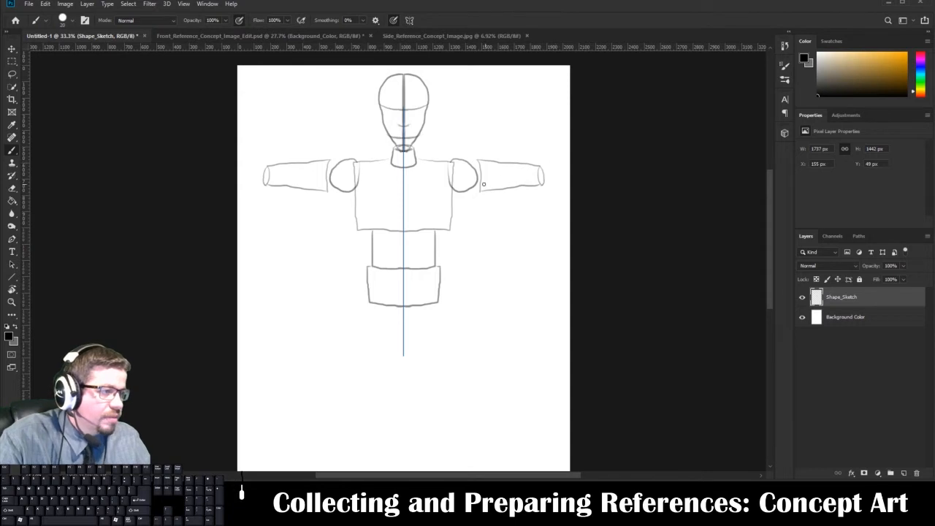
Erase the ends where the shoulder joints meet the upper arms and redraw each connection as a shared curve.
{"action": "left_click_drag", "start_coordinate": [478, 160], "coordinate": [480, 192]}
{"action": "key", "text": "e"}
{"action": "key", "text": "b"}
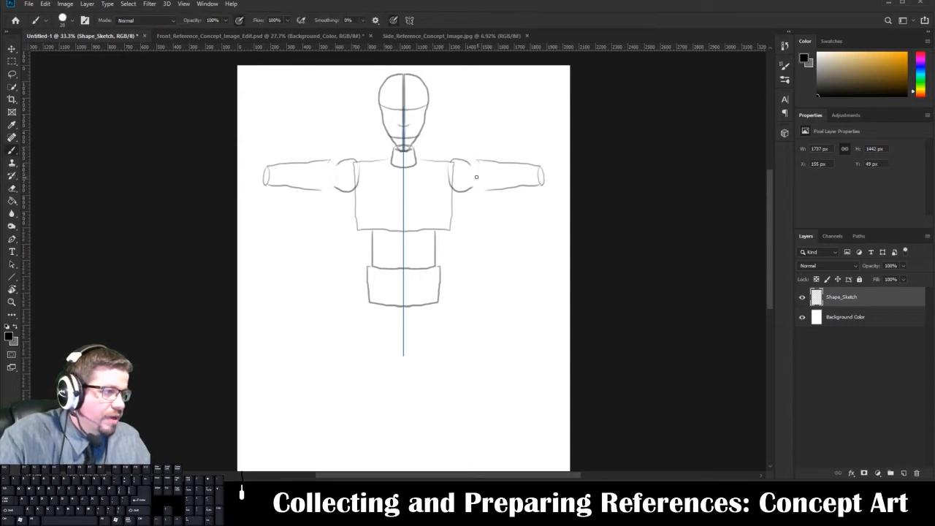
{"action": "mouse_move", "coordinate": [476, 160]}
{"action": "left_mouse_down"}
{"action": "mouse_move", "coordinate": [479, 194]}
{"action": "mouse_move", "coordinate": [450, 205]}
{"action": "left_mouse_up"}
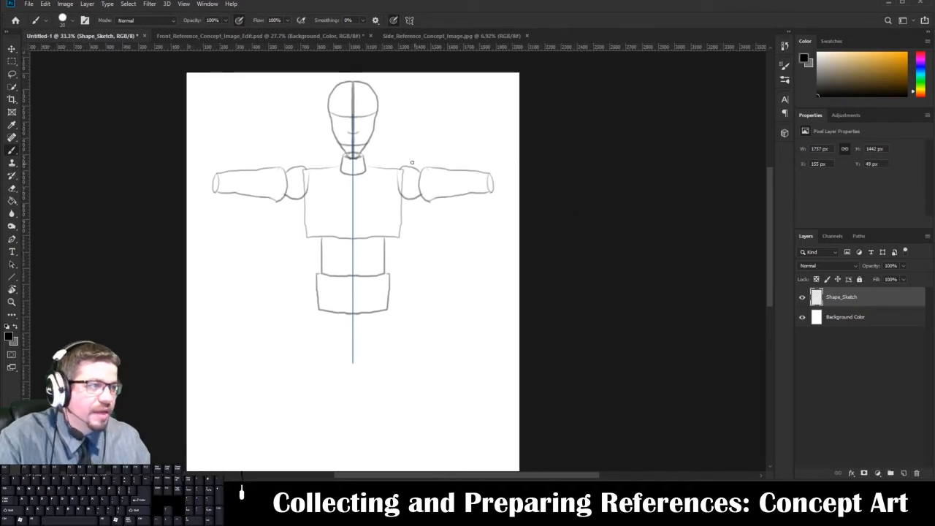
Examine the full-body shape sketch in Front_Reference_Concept_Image_Edit.psd and return to the Untitled-1 document.
{"action": "left_click", "coordinate": [65, 5]}
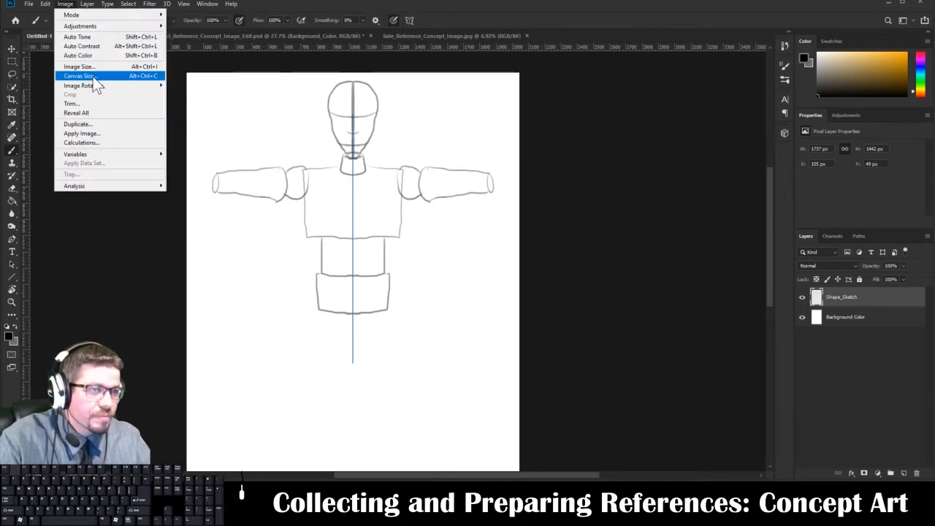
{"action": "left_click", "coordinate": [429, 283]}
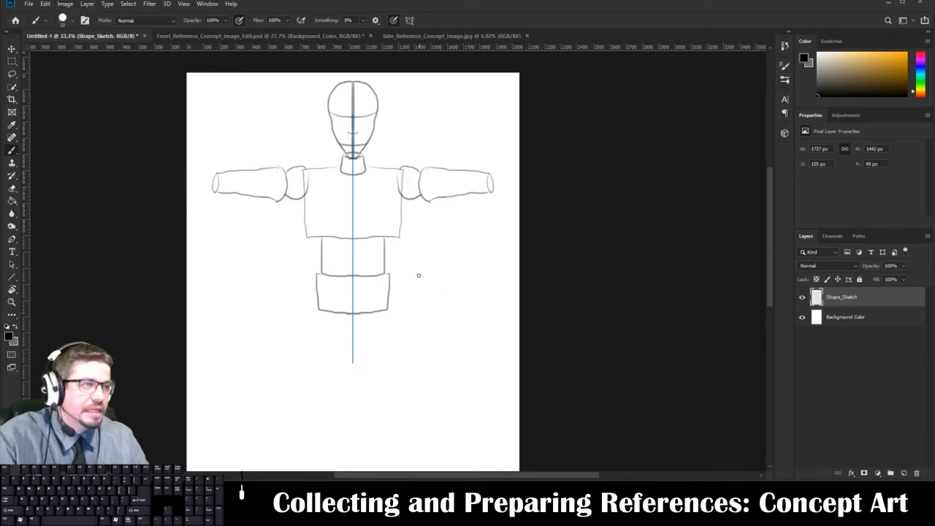
{"action": "left_click", "coordinate": [208, 35]}
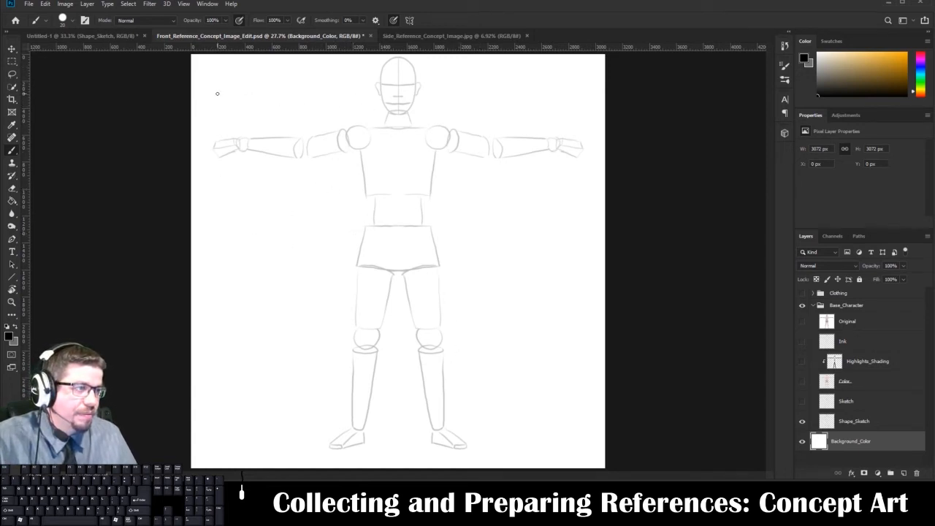
{"action": "left_click", "coordinate": [116, 35]}
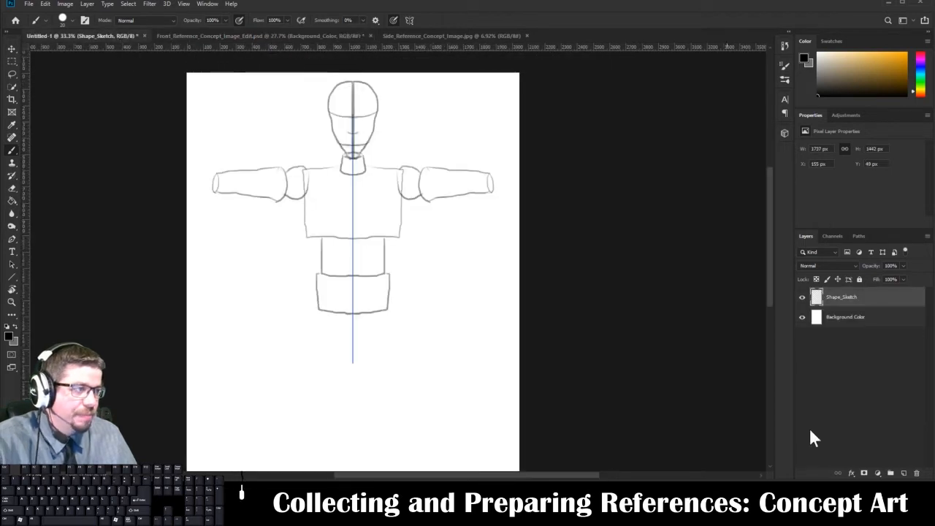
Create a new layer above Shape_Sketch and name it Sketch.
{"action": "left_click", "coordinate": [903, 472]}
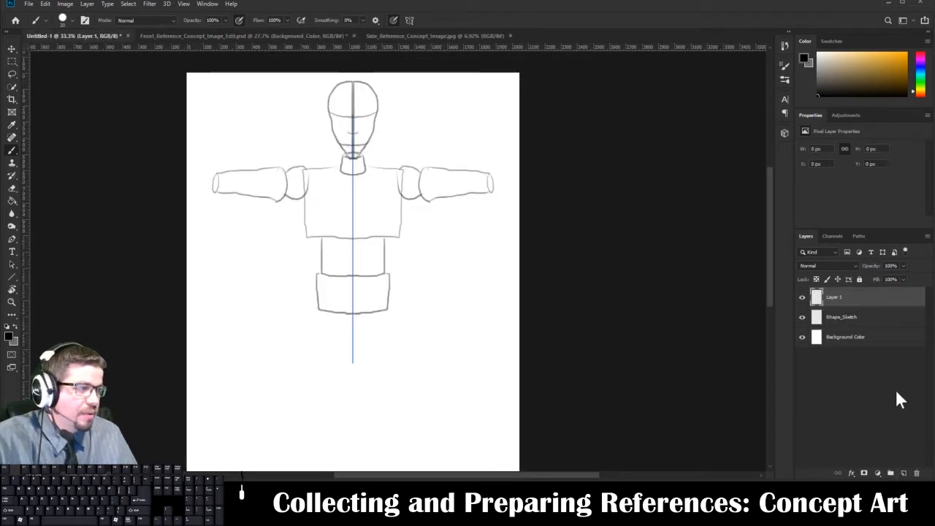
{"action": "double_click", "coordinate": [834, 296]}
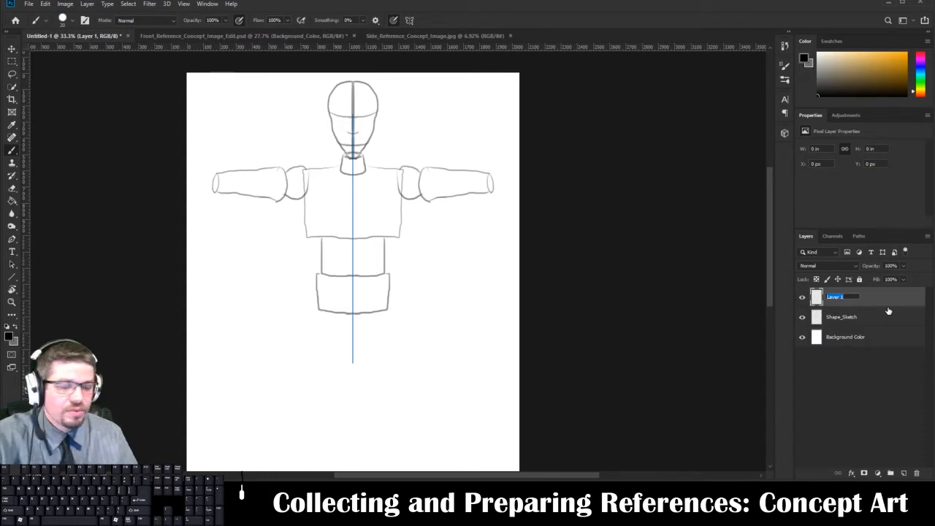
{"action": "type", "text": "Sketch"}
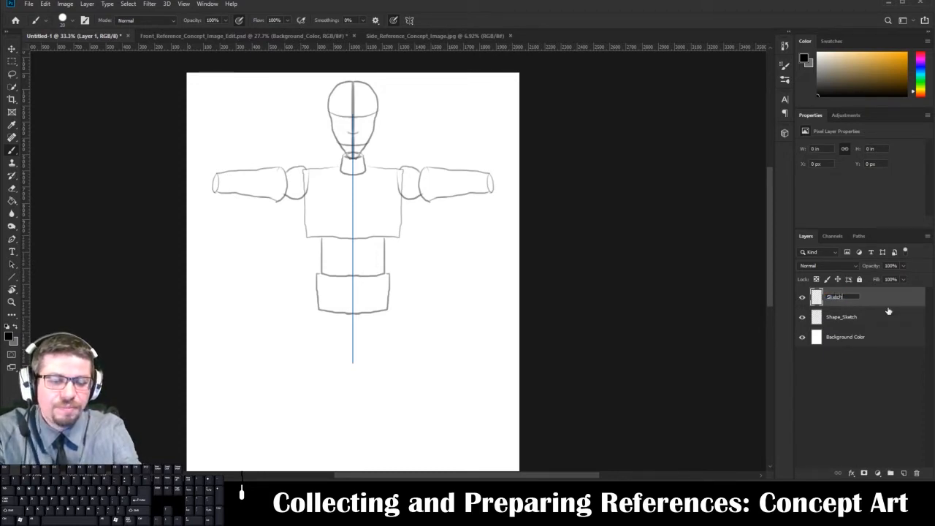
{"action": "key", "text": "Return"}
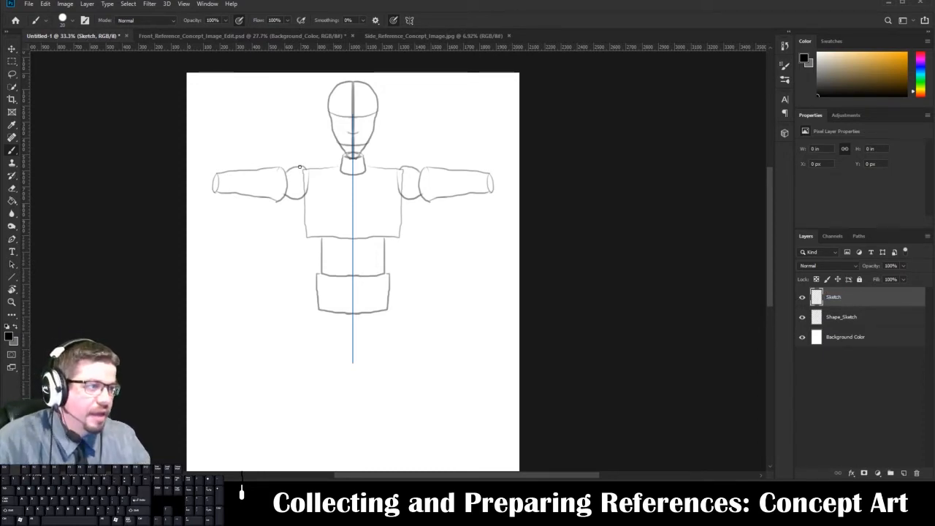
Lower the Shape_Sketch layer's opacity to 50% and make the Sketch layer active.
{"action": "left_click", "coordinate": [836, 314]}
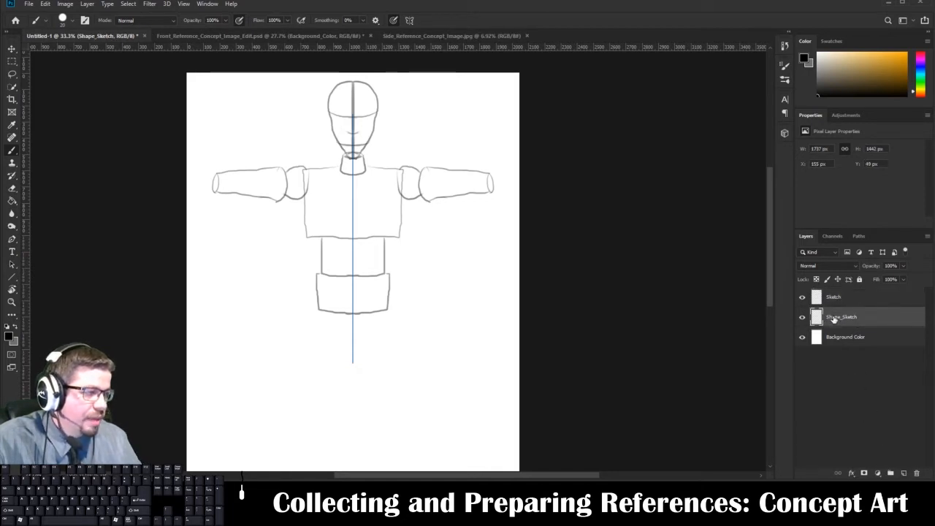
{"action": "left_click", "coordinate": [903, 265]}
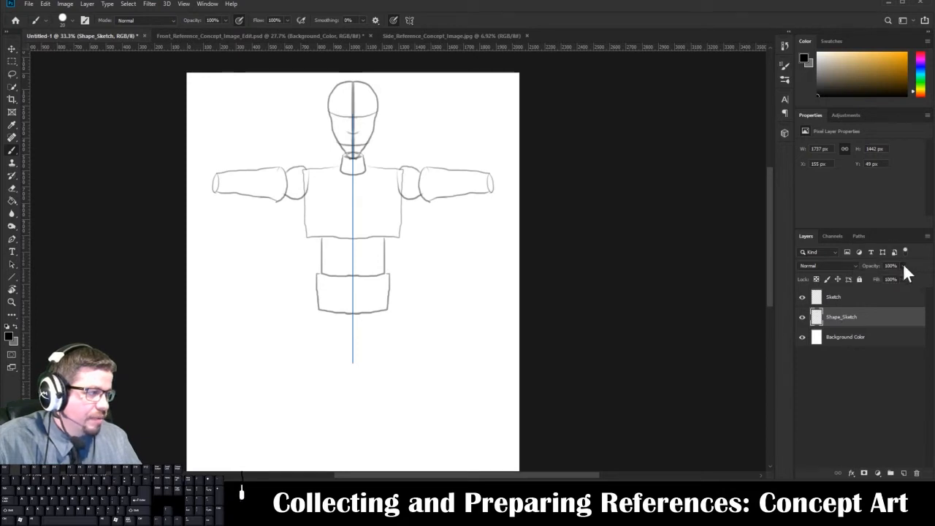
{"action": "mouse_move", "coordinate": [903, 277]}
{"action": "left_mouse_down"}
{"action": "mouse_move", "coordinate": [891, 278]}
{"action": "mouse_move", "coordinate": [892, 267]}
{"action": "left_mouse_up"}
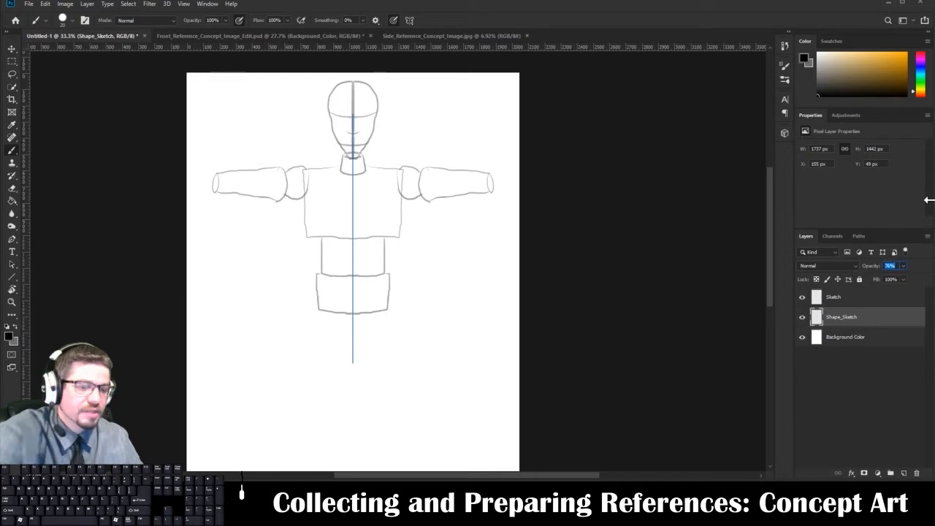
{"action": "type", "text": "50"}
{"action": "key", "text": "Return"}
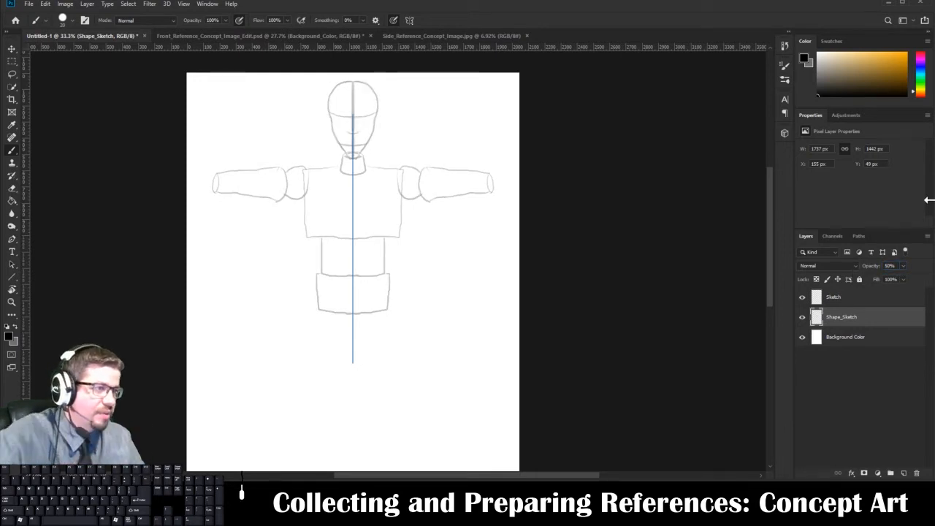
{"action": "left_click", "coordinate": [833, 297]}
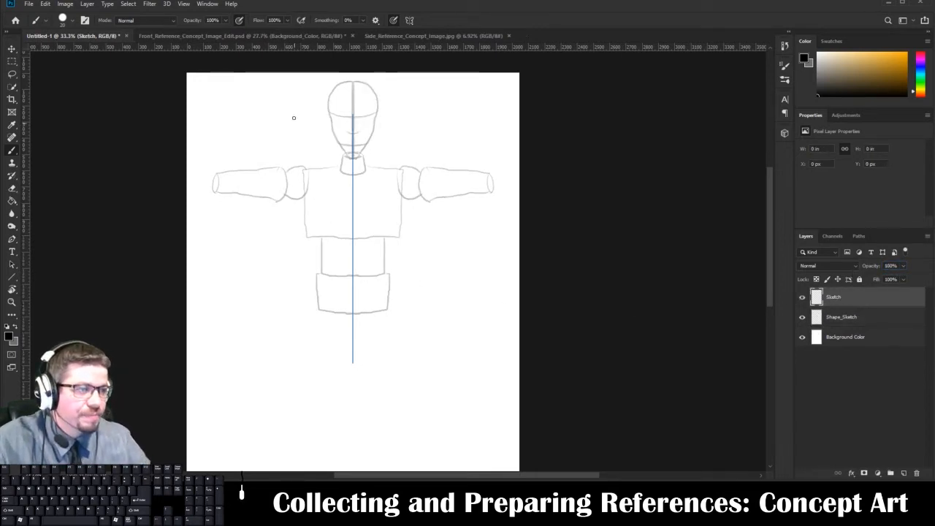
{"action": "right_click", "coordinate": [314, 157]}
{"action": "left_click_drag", "start_coordinate": [305, 151], "coordinate": [314, 182]}
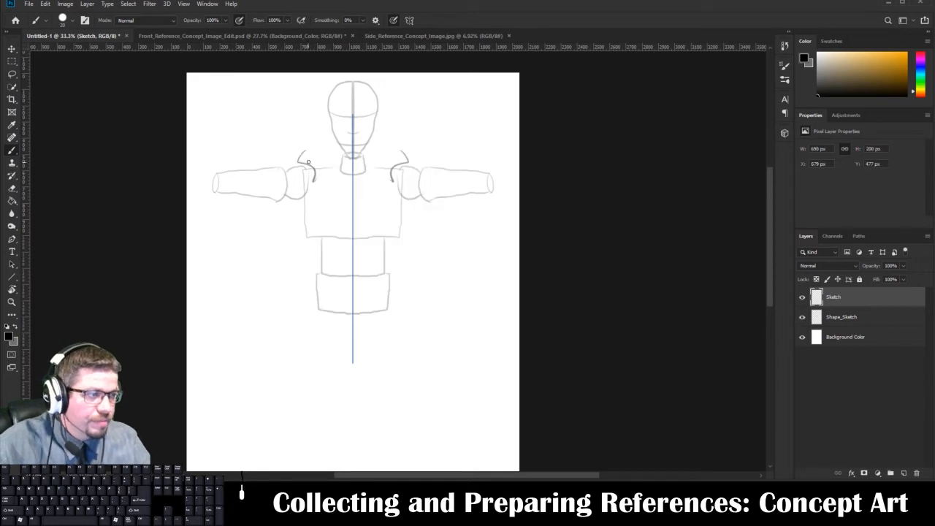
{"action": "key", "text": "ctrl+z"}
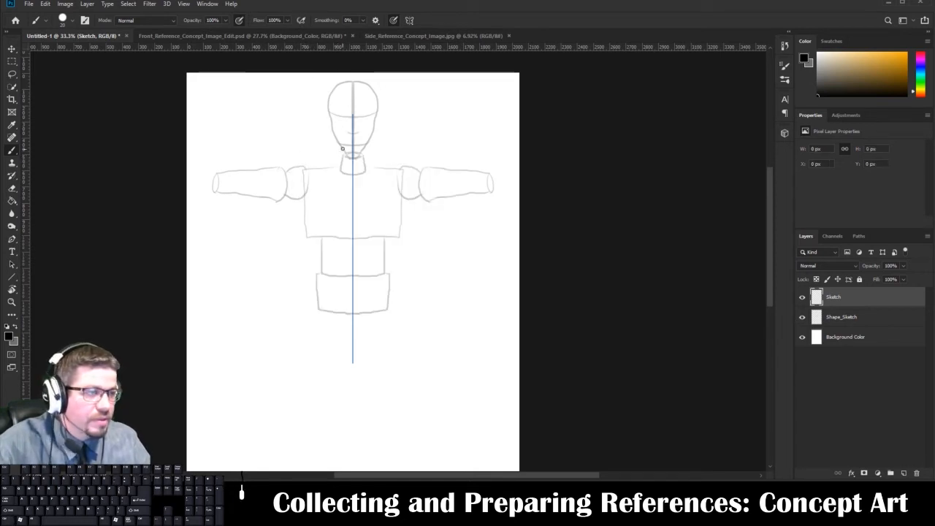
Draw a mirrored outline of the head around its guide shape on the Sketch layer and clean up the stray peak at the crown.
{"action": "left_click_drag", "start_coordinate": [351, 159], "coordinate": [352, 159]}
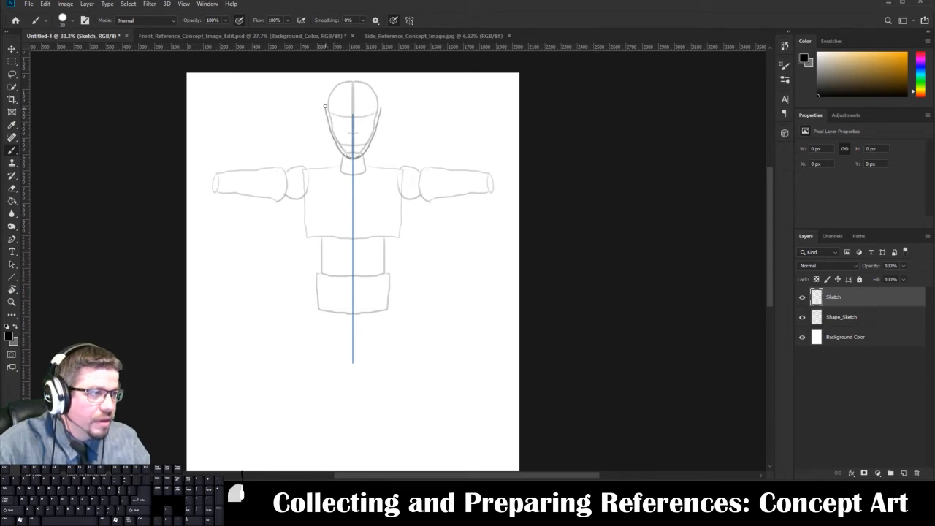
{"action": "mouse_move", "coordinate": [325, 106]}
{"action": "left_mouse_down"}
{"action": "mouse_move", "coordinate": [328, 88]}
{"action": "mouse_move", "coordinate": [349, 96]}
{"action": "left_mouse_up"}
{"action": "key", "text": "ctrl+plus"}
{"action": "key", "text": "ctrl+plus"}
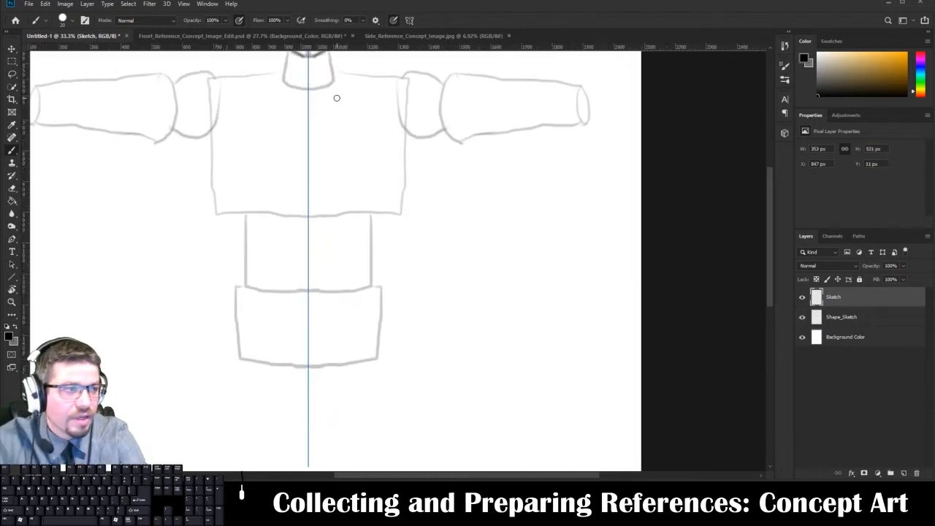
{"action": "left_click_drag", "start_coordinate": [331, 134], "coordinate": [364, 363]}
{"action": "key", "text": "e"}
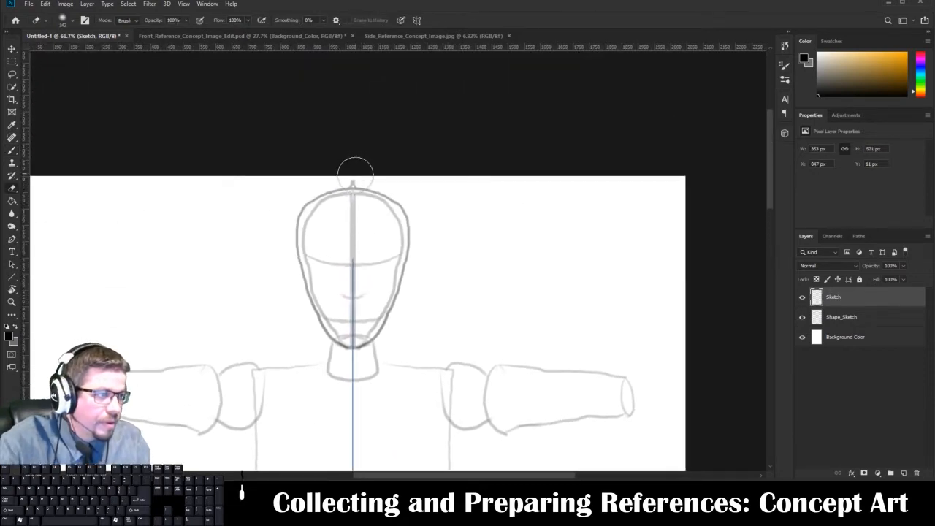
{"action": "mouse_move", "coordinate": [356, 169]}
{"action": "left_mouse_down"}
{"action": "mouse_move", "coordinate": [351, 160]}
{"action": "mouse_move", "coordinate": [365, 189]}
{"action": "mouse_move", "coordinate": [338, 187]}
{"action": "left_mouse_up"}
{"action": "key", "text": "b"}
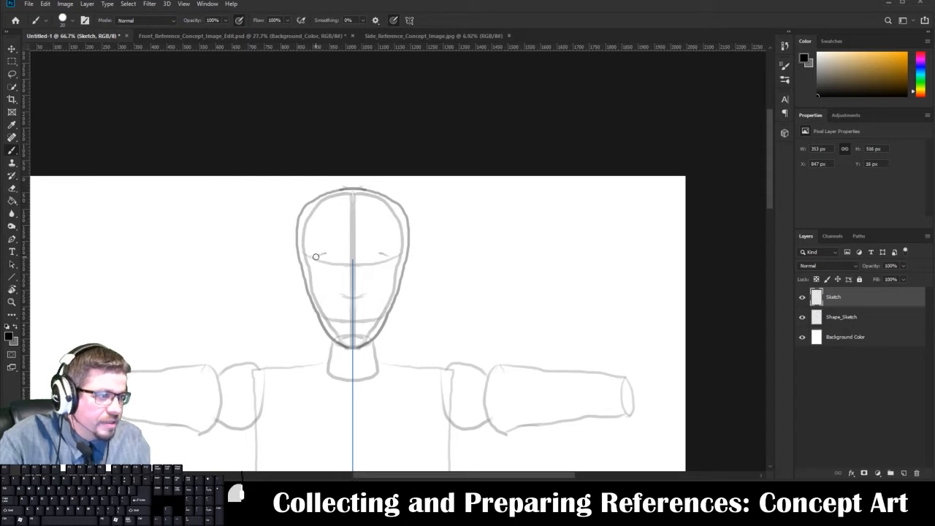
Draw mirrored eyes, eyebrows, ears, nose and mouth on the head, following the facial guide lines on the Sketch layer.
{"action": "left_click_drag", "start_coordinate": [316, 256], "coordinate": [349, 263]}
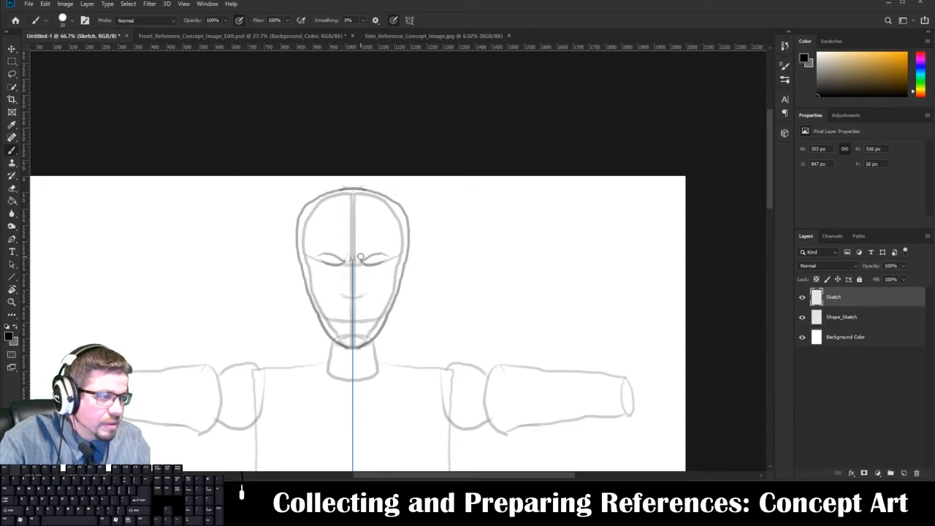
{"action": "mouse_move", "coordinate": [365, 254]}
{"action": "left_mouse_down"}
{"action": "mouse_move", "coordinate": [387, 250]}
{"action": "mouse_move", "coordinate": [416, 272]}
{"action": "mouse_move", "coordinate": [402, 277]}
{"action": "left_mouse_up"}
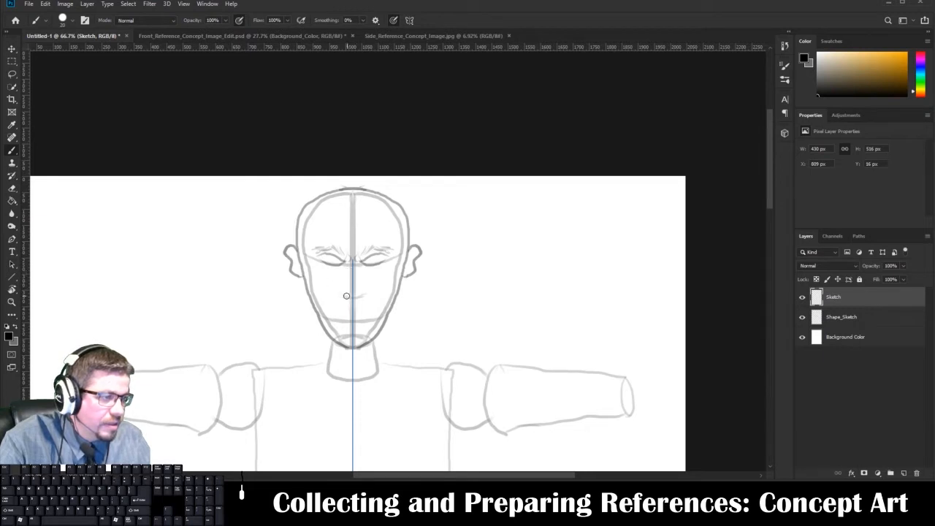
{"action": "left_click_drag", "start_coordinate": [345, 293], "coordinate": [346, 296]}
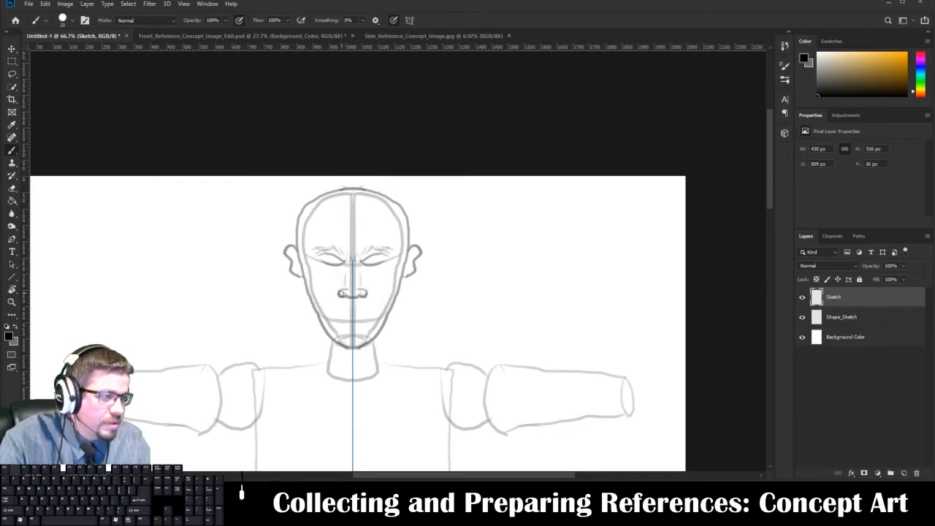
{"action": "left_click_drag", "start_coordinate": [331, 318], "coordinate": [365, 317]}
{"action": "left_click_drag", "start_coordinate": [327, 261], "coordinate": [331, 261]}
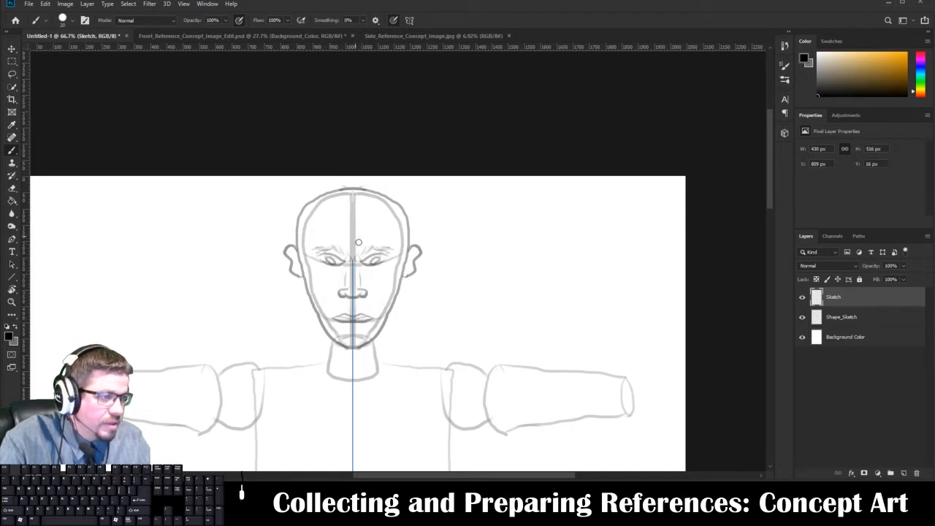
Add mirrored creases from the nose past the mouth, cheek lines and horizontal forehead wrinkles to the face.
{"action": "key", "text": "space"}
{"action": "left_click_drag", "start_coordinate": [357, 299], "coordinate": [351, 261]}
{"action": "left_click_drag", "start_coordinate": [333, 253], "coordinate": [329, 276]}
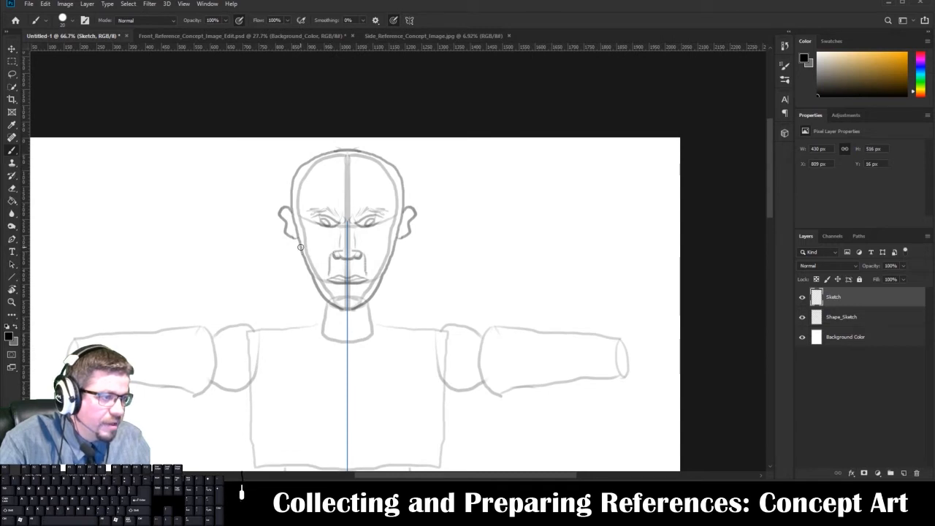
{"action": "left_click_drag", "start_coordinate": [301, 247], "coordinate": [323, 253]}
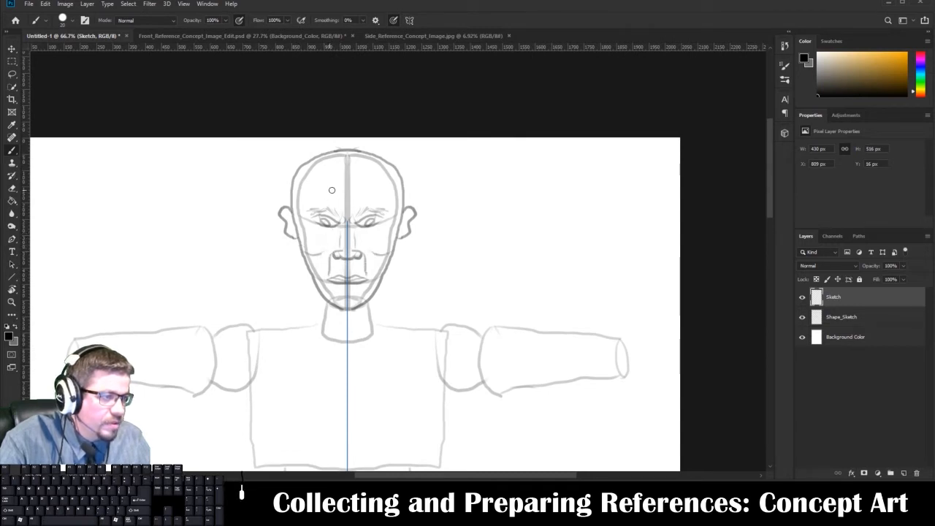
{"action": "left_click_drag", "start_coordinate": [319, 198], "coordinate": [355, 193]}
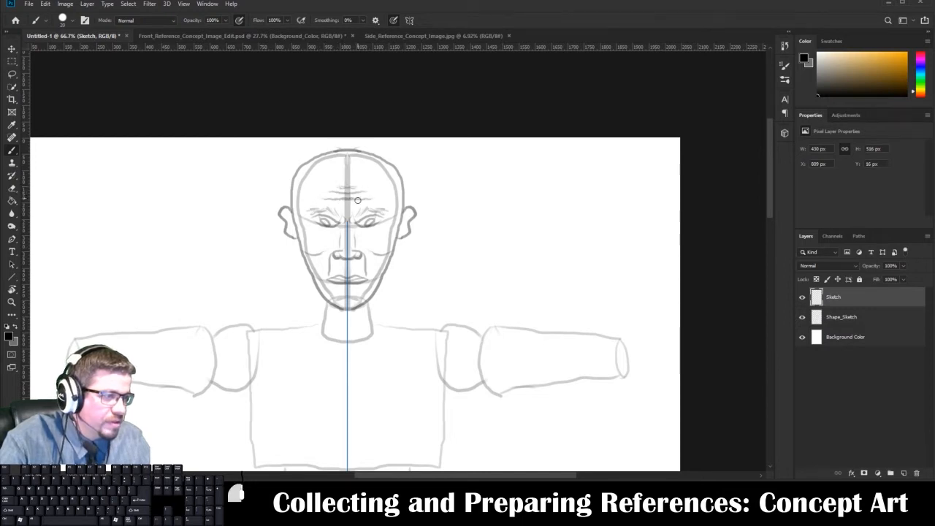
Draw the mirrored contours of the neck, shoulders, upper arms and torso sides around the guide shapes.
{"action": "mouse_move", "coordinate": [354, 246]}
{"action": "left_mouse_down"}
{"action": "mouse_move", "coordinate": [355, 196]}
{"action": "mouse_move", "coordinate": [305, 152]}
{"action": "mouse_move", "coordinate": [374, 169]}
{"action": "mouse_move", "coordinate": [329, 176]}
{"action": "mouse_move", "coordinate": [397, 212]}
{"action": "mouse_move", "coordinate": [388, 198]}
{"action": "left_mouse_up"}
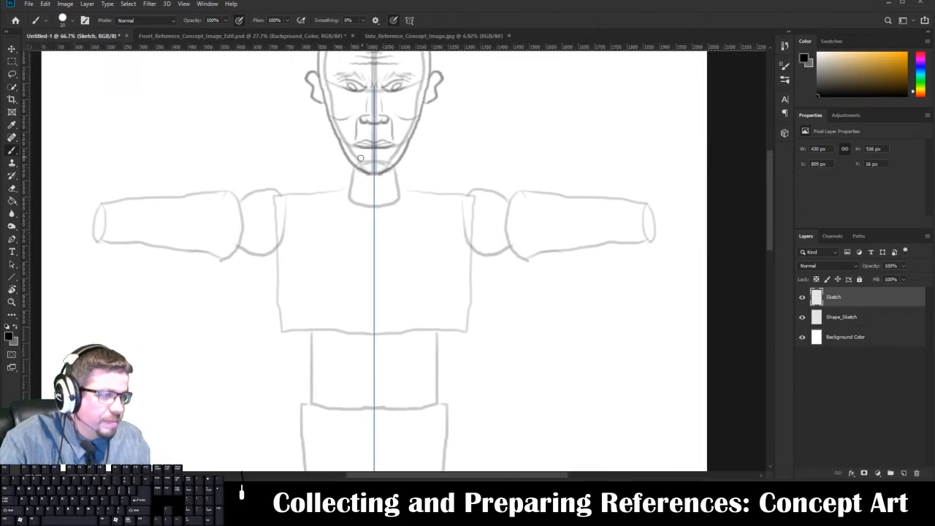
{"action": "mouse_move", "coordinate": [352, 167]}
{"action": "left_mouse_down"}
{"action": "mouse_move", "coordinate": [340, 187]}
{"action": "mouse_move", "coordinate": [322, 192]}
{"action": "mouse_move", "coordinate": [133, 195]}
{"action": "left_mouse_up"}
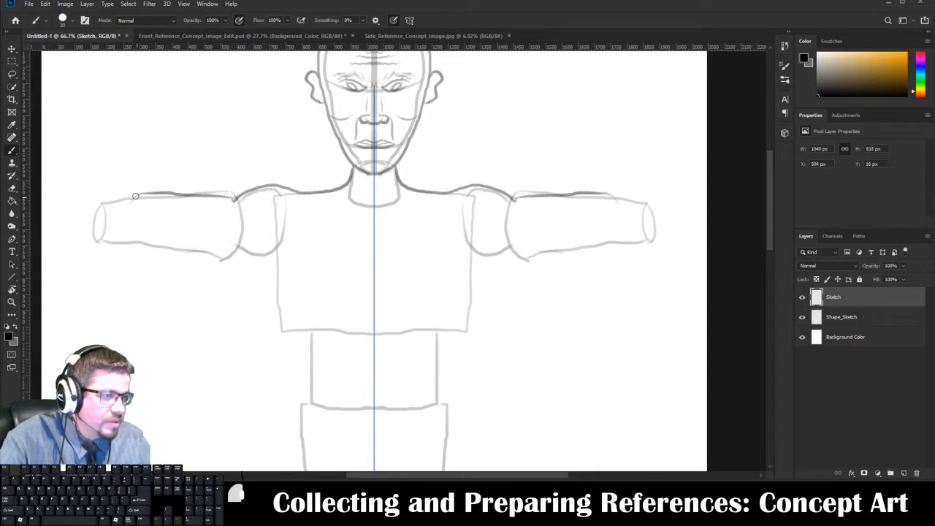
{"action": "left_click_drag", "start_coordinate": [123, 240], "coordinate": [206, 255]}
{"action": "key", "text": "ctrl+z"}
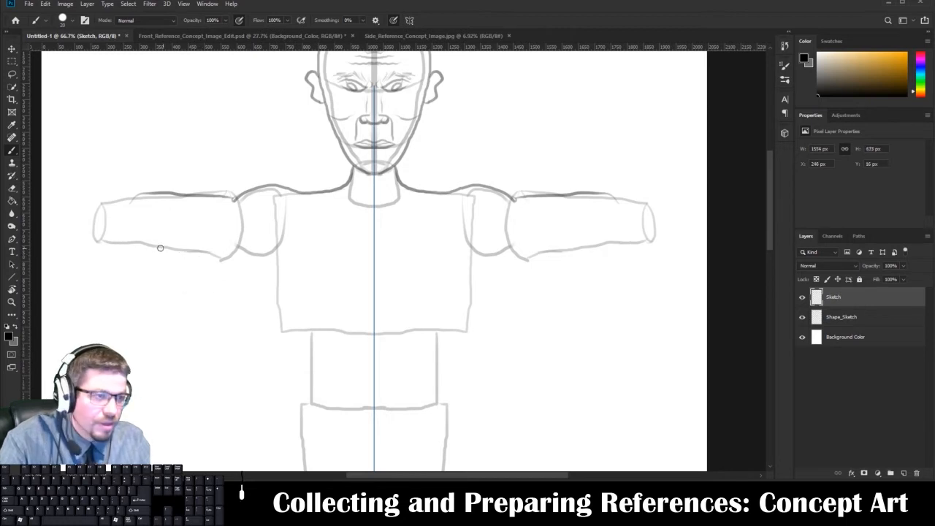
{"action": "mouse_move", "coordinate": [128, 242]}
{"action": "left_mouse_down"}
{"action": "mouse_move", "coordinate": [220, 252]}
{"action": "mouse_move", "coordinate": [243, 239]}
{"action": "mouse_move", "coordinate": [236, 246]}
{"action": "mouse_move", "coordinate": [263, 257]}
{"action": "mouse_move", "coordinate": [282, 278]}
{"action": "mouse_move", "coordinate": [304, 444]}
{"action": "left_mouse_up"}
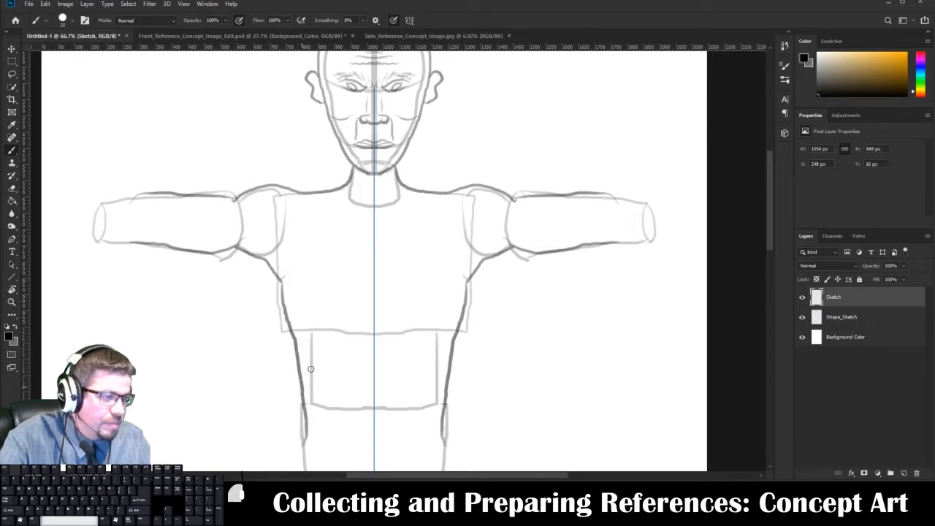
{"action": "left_click_drag", "start_coordinate": [312, 369], "coordinate": [318, 281]}
{"action": "key", "text": "ctrl+z"}
{"action": "key", "text": "ctrl+z"}
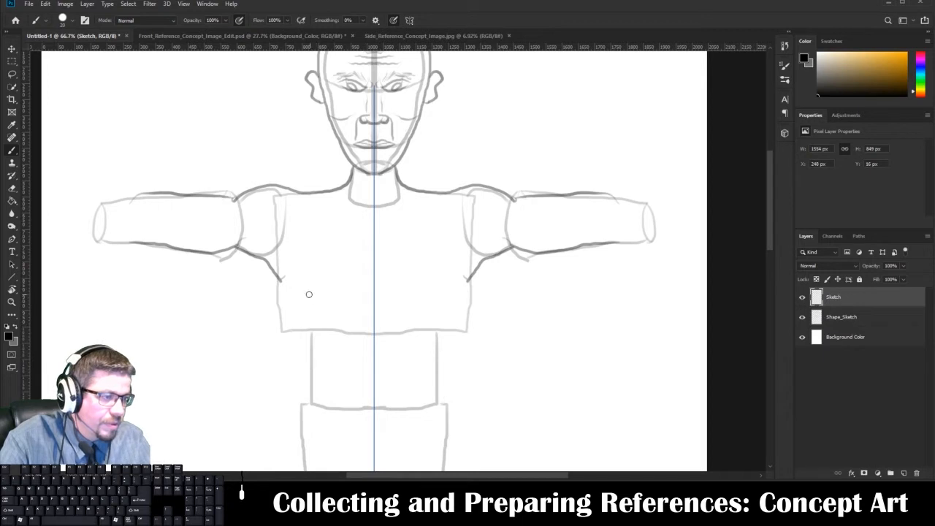
{"action": "left_click", "coordinate": [45, 3]}
{"action": "left_click", "coordinate": [62, 32]}
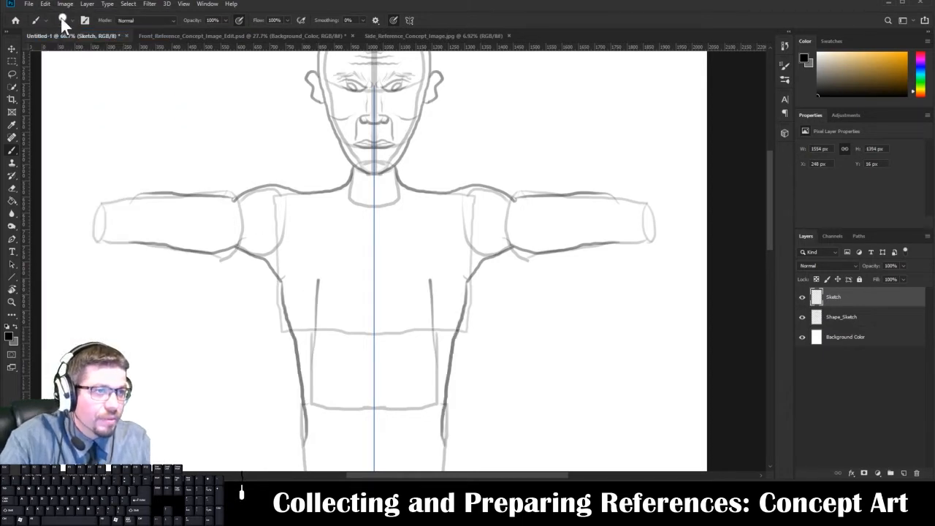
{"action": "key", "text": "e"}
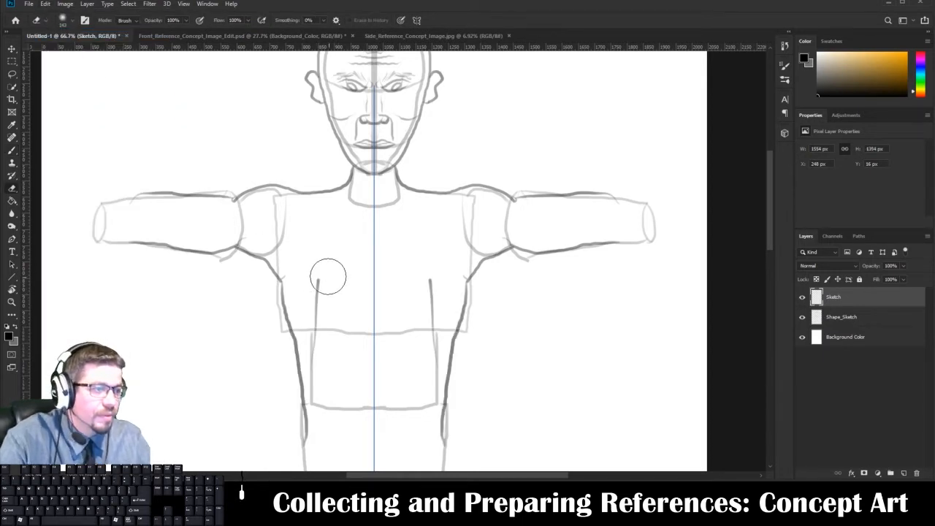
{"action": "mouse_move", "coordinate": [328, 273]}
{"action": "left_mouse_down"}
{"action": "mouse_move", "coordinate": [315, 328]}
{"action": "mouse_move", "coordinate": [323, 388]}
{"action": "mouse_move", "coordinate": [336, 244]}
{"action": "left_mouse_up"}
{"action": "mouse_move", "coordinate": [328, 290]}
{"action": "left_mouse_down"}
{"action": "mouse_move", "coordinate": [309, 200]}
{"action": "mouse_move", "coordinate": [356, 246]}
{"action": "left_mouse_up"}
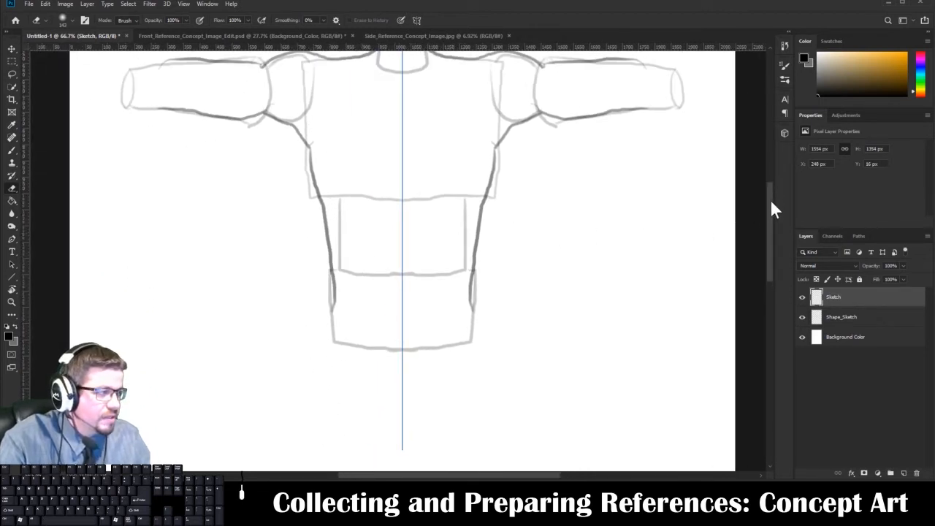
{"action": "scroll", "coordinate": [769, 198], "scroll_direction": "down", "scroll_amount": 3}
{"action": "scroll", "coordinate": [769, 199], "scroll_direction": "up", "scroll_amount": 6}
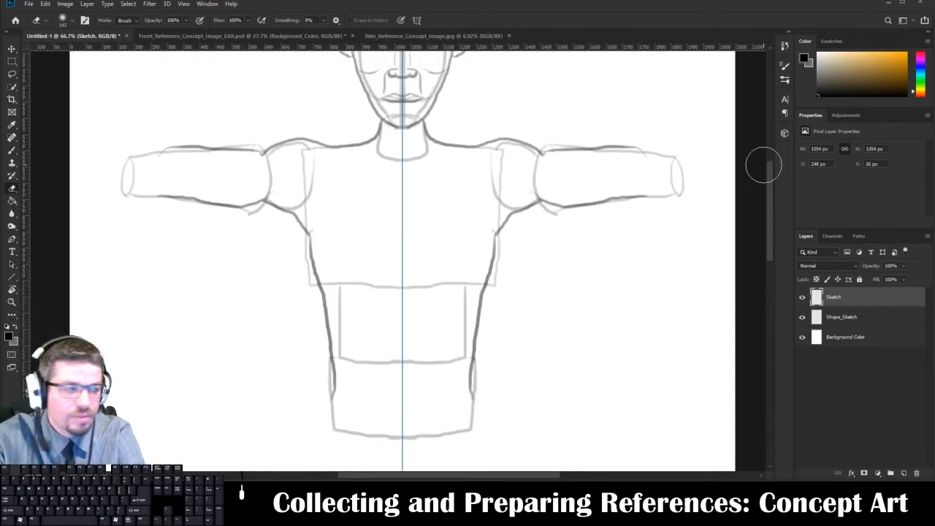
{"action": "scroll", "coordinate": [763, 166], "scroll_direction": "up", "scroll_amount": 3}
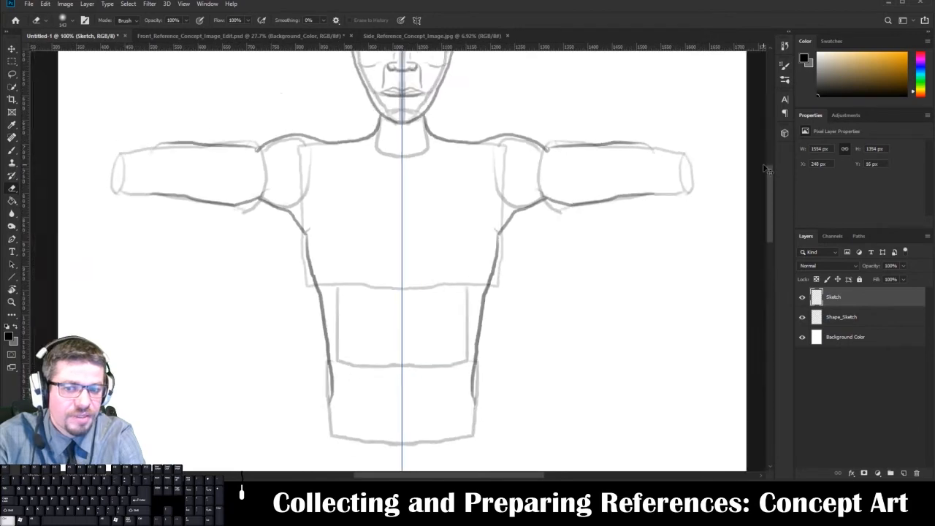
{"action": "scroll", "coordinate": [763, 169], "scroll_direction": "up", "scroll_amount": 2}
{"action": "scroll", "coordinate": [763, 168], "scroll_direction": "down", "scroll_amount": 2}
{"action": "scroll", "coordinate": [763, 168], "scroll_direction": "up", "scroll_amount": 2}
{"action": "scroll", "coordinate": [763, 168], "scroll_direction": "down", "scroll_amount": 2}
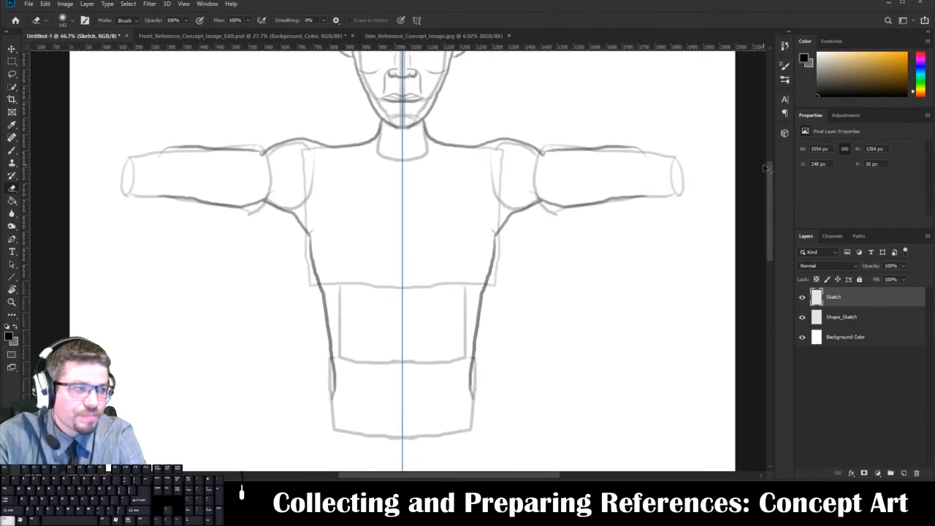
Extend the torso contour around the hips and close it with a mirrored waistline just above the guide's lower edge.
{"action": "left_click_drag", "start_coordinate": [355, 307], "coordinate": [377, 263]}
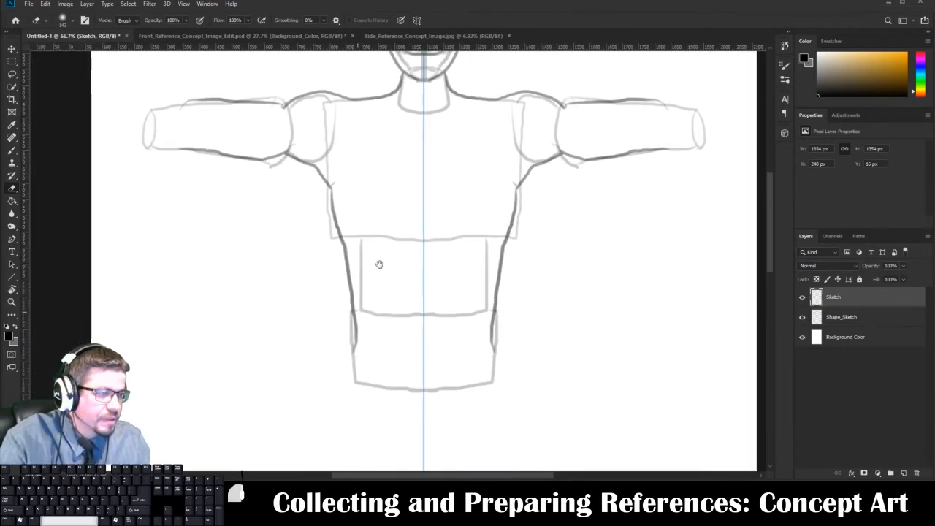
{"action": "key", "text": "b"}
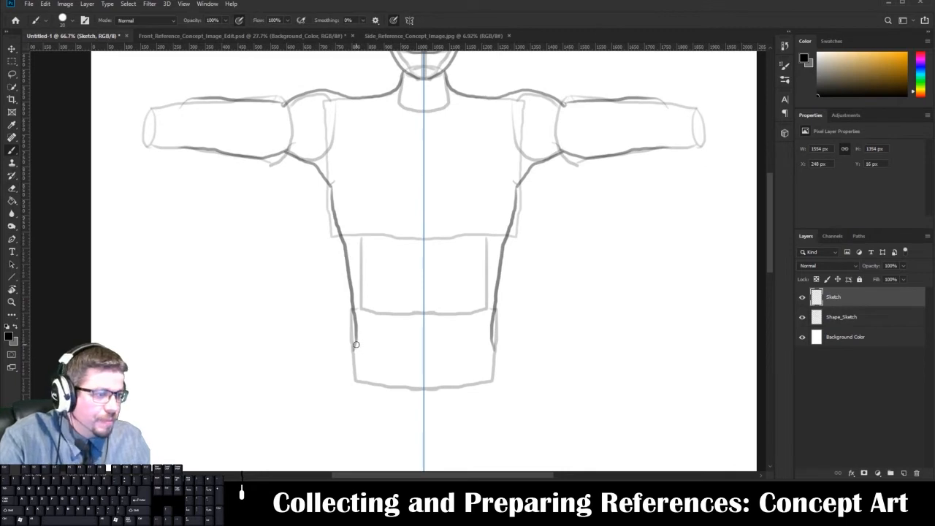
{"action": "mouse_move", "coordinate": [353, 351]}
{"action": "left_mouse_down"}
{"action": "mouse_move", "coordinate": [361, 370]}
{"action": "mouse_move", "coordinate": [424, 376]}
{"action": "left_mouse_up"}
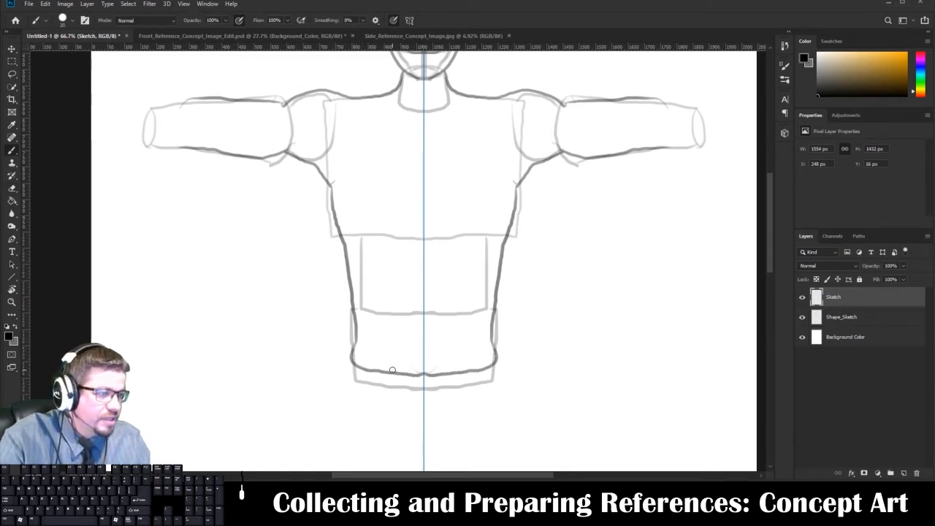
Draw the mirrored abdominal muscles along the center line and the ribcage arch with rib lines on both sides.
{"action": "left_click_drag", "start_coordinate": [396, 365], "coordinate": [399, 275]}
{"action": "mouse_move", "coordinate": [393, 313]}
{"action": "left_mouse_down"}
{"action": "mouse_move", "coordinate": [395, 289]}
{"action": "mouse_move", "coordinate": [424, 255]}
{"action": "mouse_move", "coordinate": [399, 283]}
{"action": "mouse_move", "coordinate": [424, 296]}
{"action": "mouse_move", "coordinate": [427, 376]}
{"action": "left_mouse_up"}
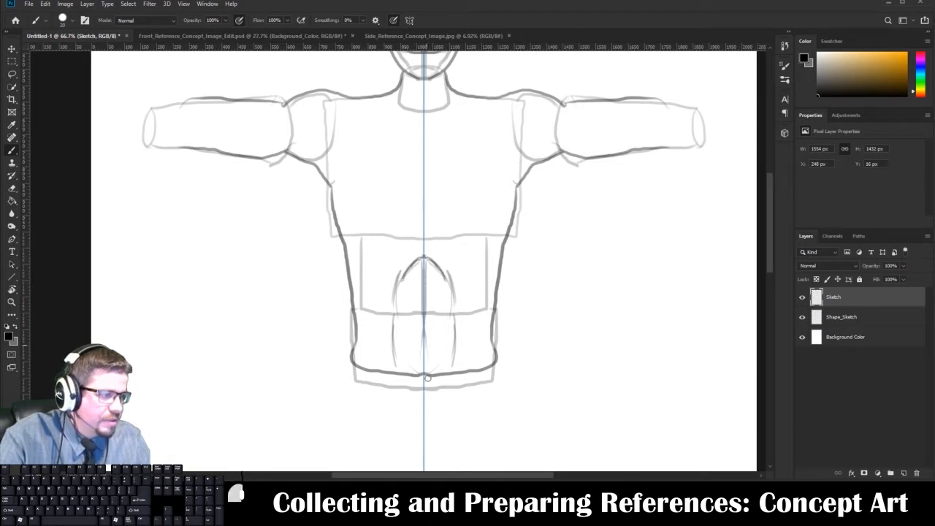
{"action": "mouse_move", "coordinate": [400, 291]}
{"action": "left_mouse_down"}
{"action": "mouse_move", "coordinate": [422, 289]}
{"action": "mouse_move", "coordinate": [424, 307]}
{"action": "left_mouse_up"}
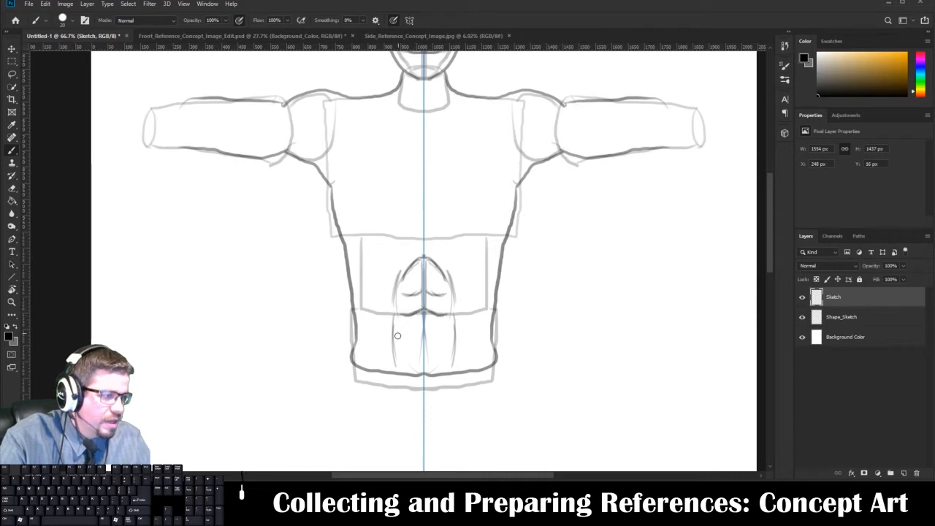
{"action": "mouse_move", "coordinate": [398, 335]}
{"action": "left_mouse_down"}
{"action": "mouse_move", "coordinate": [423, 338]}
{"action": "mouse_move", "coordinate": [422, 360]}
{"action": "left_mouse_up"}
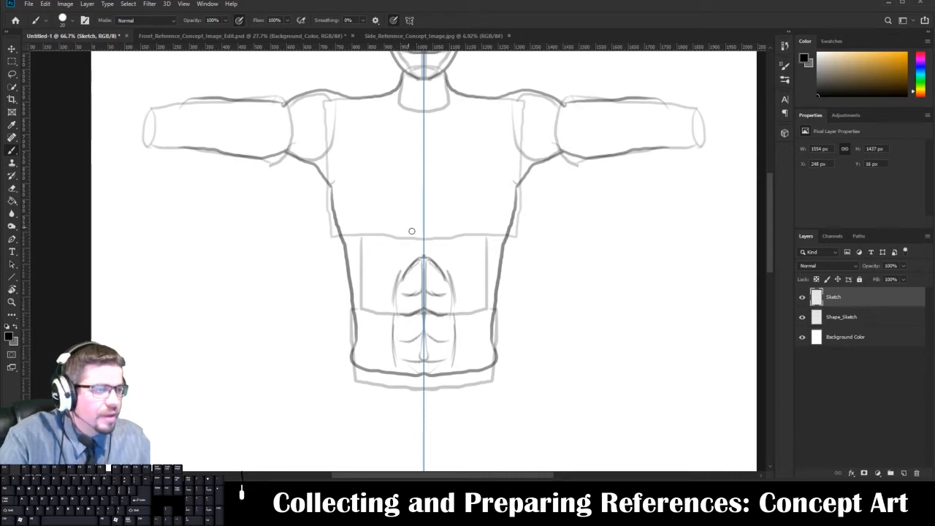
{"action": "mouse_move", "coordinate": [348, 272]}
{"action": "left_mouse_down"}
{"action": "mouse_move", "coordinate": [382, 263]}
{"action": "mouse_move", "coordinate": [422, 221]}
{"action": "left_mouse_up"}
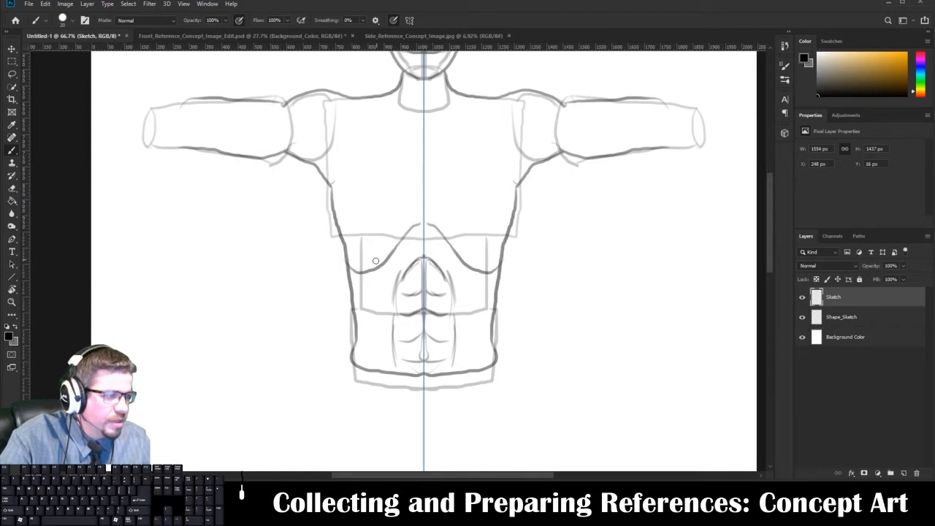
{"action": "mouse_move", "coordinate": [349, 244]}
{"action": "left_mouse_down"}
{"action": "mouse_move", "coordinate": [376, 247]}
{"action": "mouse_move", "coordinate": [357, 230]}
{"action": "mouse_move", "coordinate": [374, 238]}
{"action": "mouse_move", "coordinate": [356, 213]}
{"action": "mouse_move", "coordinate": [392, 228]}
{"action": "left_mouse_up"}
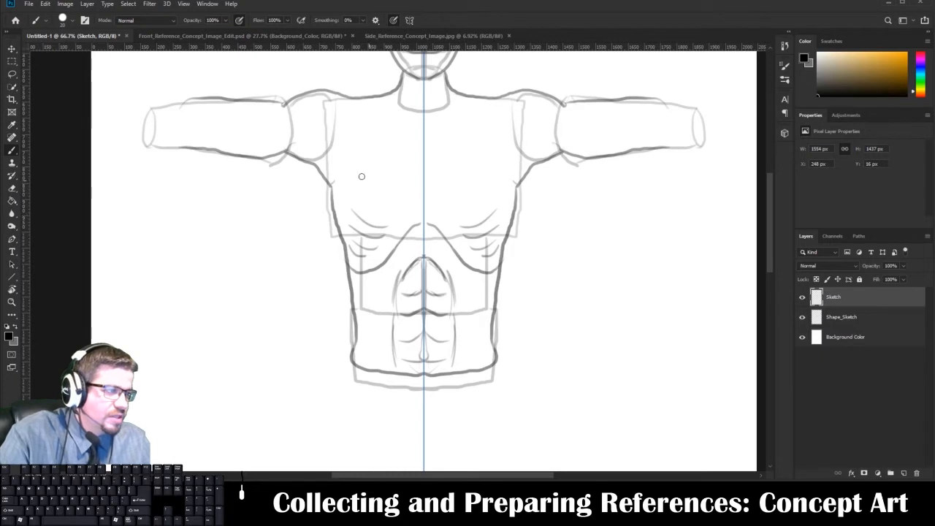
Draw the mirrored pectoral muscles with the sternum line and nipples, and add the collarbone and throat lines.
{"action": "mouse_move", "coordinate": [333, 187]}
{"action": "left_mouse_down"}
{"action": "mouse_move", "coordinate": [400, 202]}
{"action": "mouse_move", "coordinate": [422, 176]}
{"action": "mouse_move", "coordinate": [423, 145]}
{"action": "left_mouse_up"}
{"action": "mouse_move", "coordinate": [415, 96]}
{"action": "left_mouse_down"}
{"action": "mouse_move", "coordinate": [424, 98]}
{"action": "mouse_move", "coordinate": [401, 107]}
{"action": "left_mouse_up"}
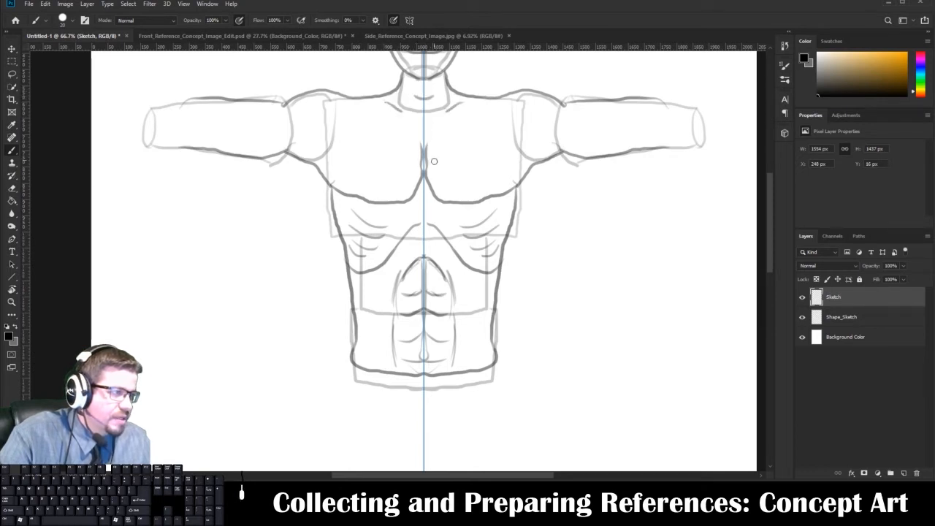
{"action": "left_click_drag", "start_coordinate": [379, 187], "coordinate": [373, 189]}
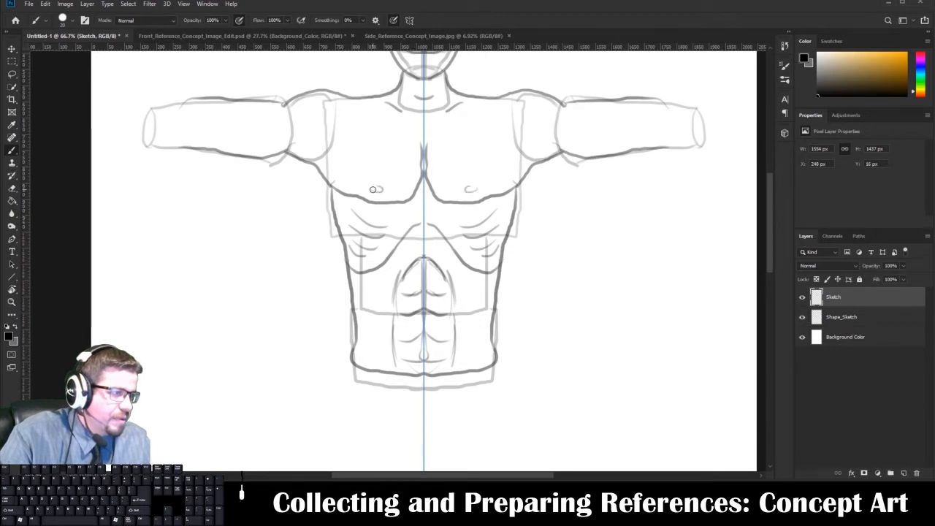
Hide the Shape_Sketch layer to review the contour drawing on its own.
{"action": "left_click_drag", "start_coordinate": [530, 150], "coordinate": [448, 173]}
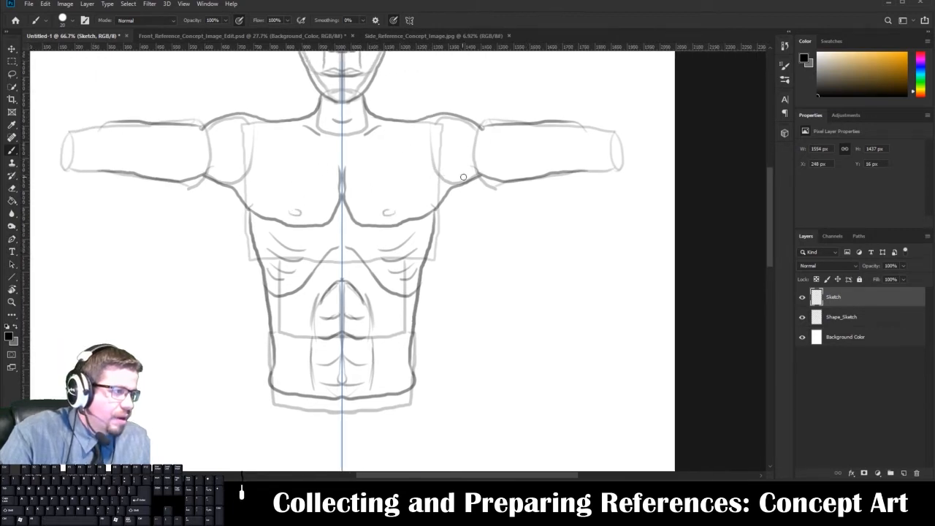
{"action": "left_click", "coordinate": [801, 317]}
{"action": "left_click_drag", "start_coordinate": [628, 340], "coordinate": [642, 409]}
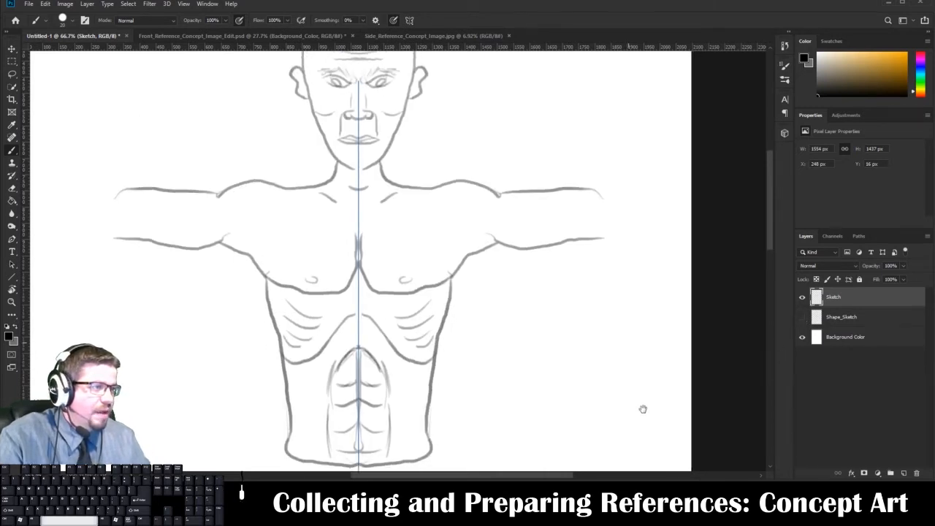
Switch to Front_Reference_Concept_Image_Edit.psd and compare its Sketch and Ink layers, leaving Shape_Sketch and Sketch hidden and Ink visible.
{"action": "left_click", "coordinate": [219, 36]}
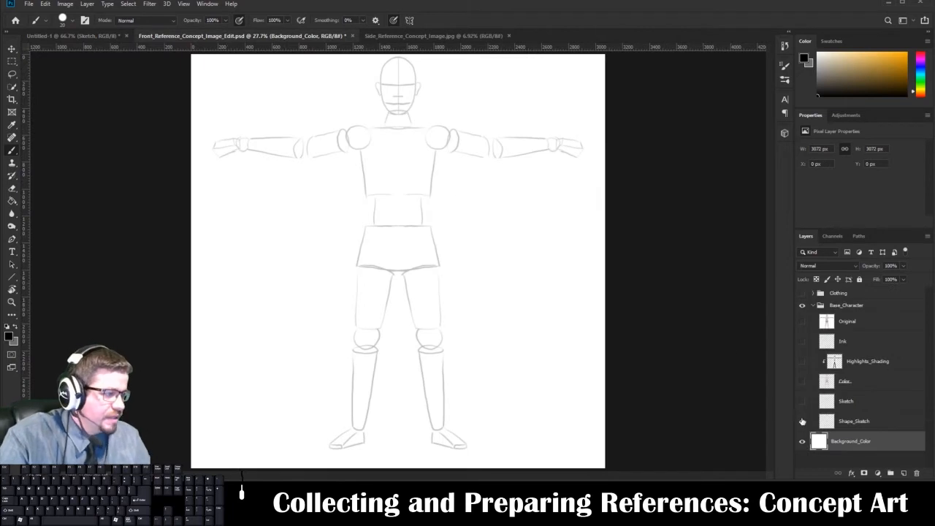
{"action": "left_click", "coordinate": [802, 421]}
{"action": "left_click", "coordinate": [802, 401]}
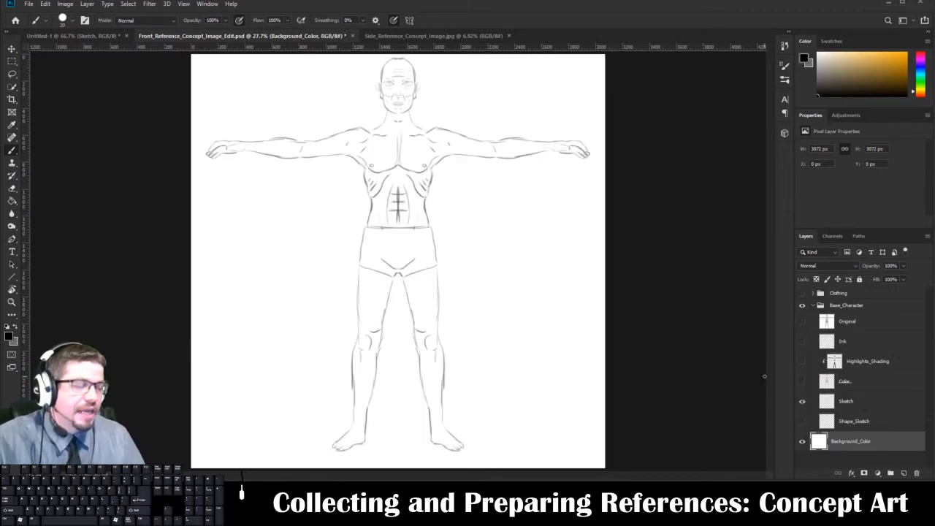
{"action": "left_click", "coordinate": [801, 341]}
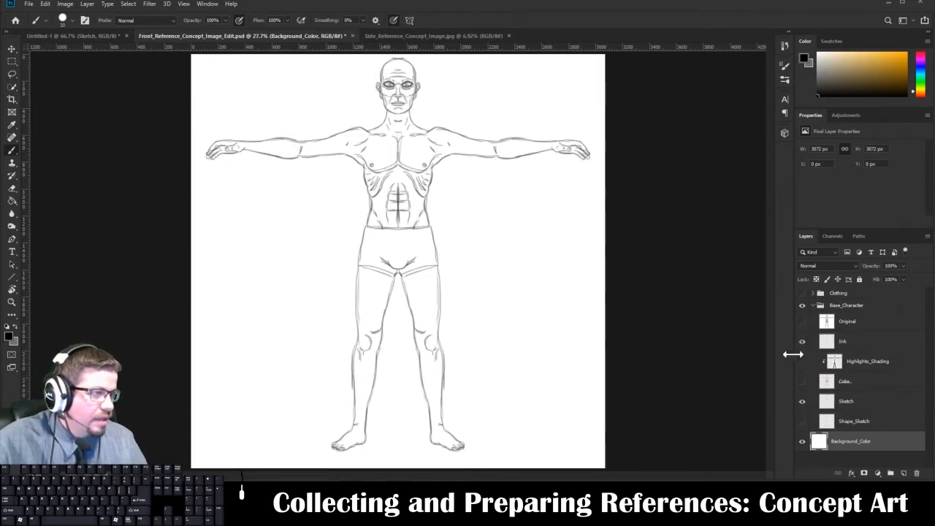
{"action": "left_click", "coordinate": [802, 402]}
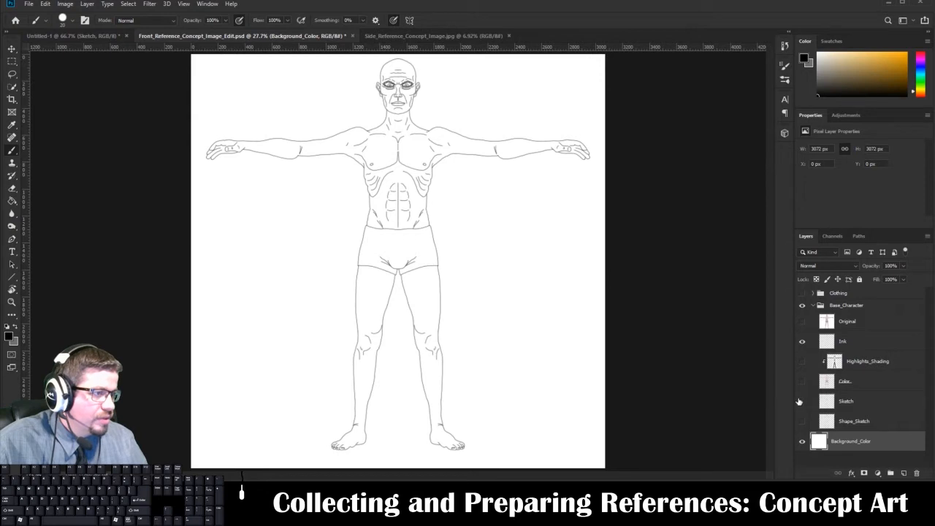
{"action": "left_click", "coordinate": [801, 402]}
{"action": "left_click", "coordinate": [802, 401]}
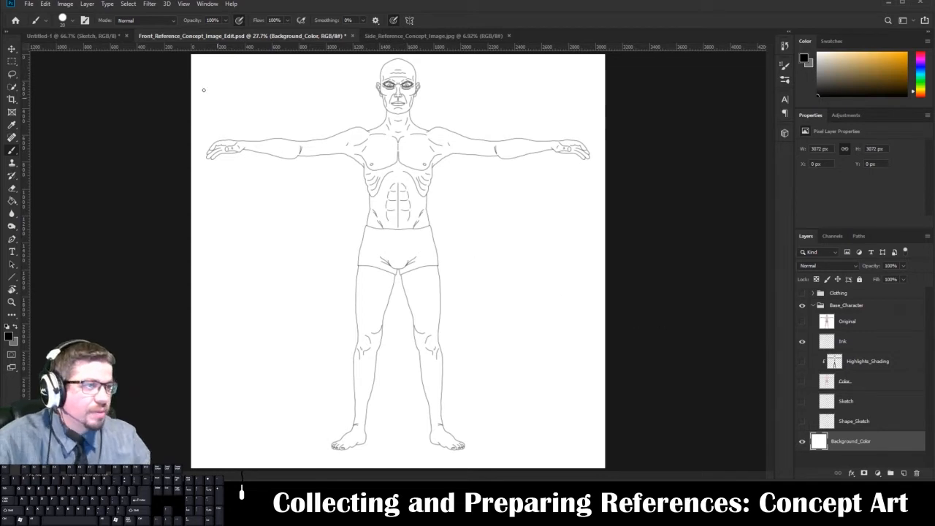
Switch to the Untitled-1 document and add a new layer named Ink_Layer above the Sketch layer.
{"action": "left_click", "coordinate": [106, 35]}
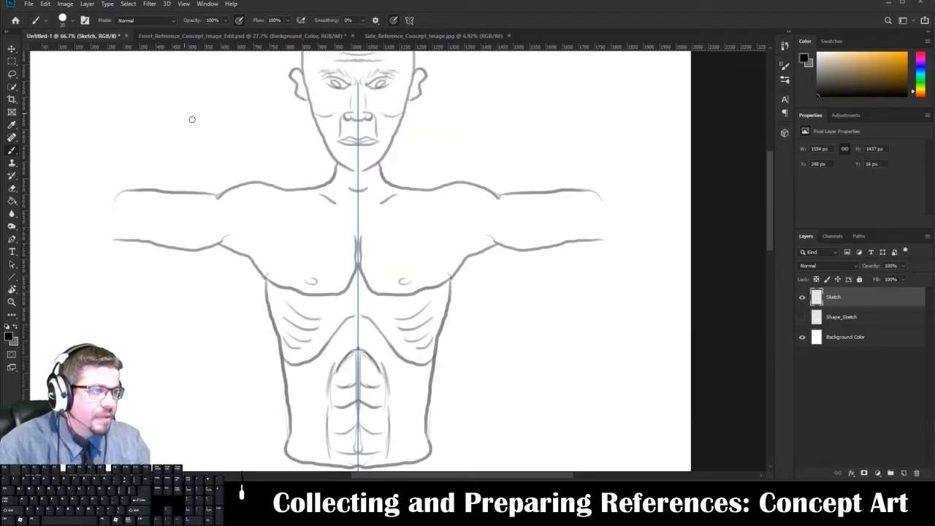
{"action": "left_click", "coordinate": [904, 473]}
{"action": "type", "text": "In"}
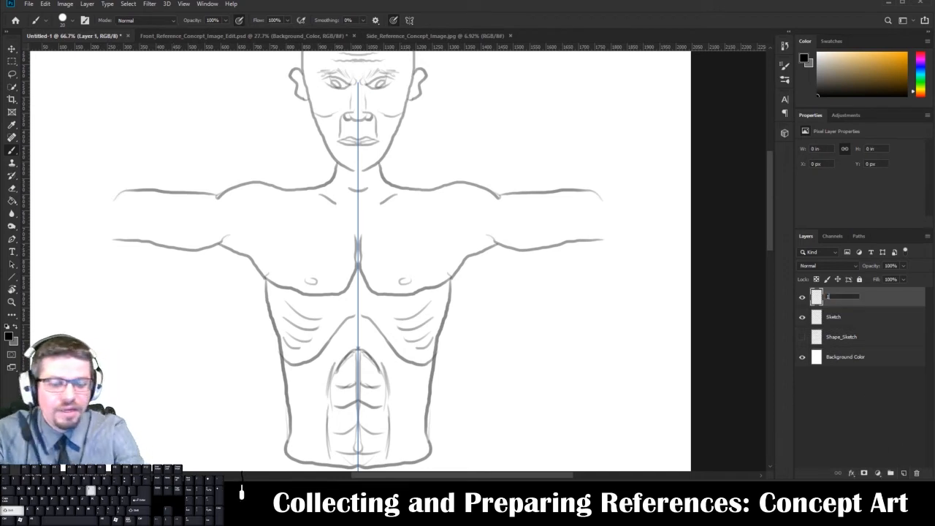
{"action": "type", "text": "k"}
{"action": "type", "text": " Sk"}
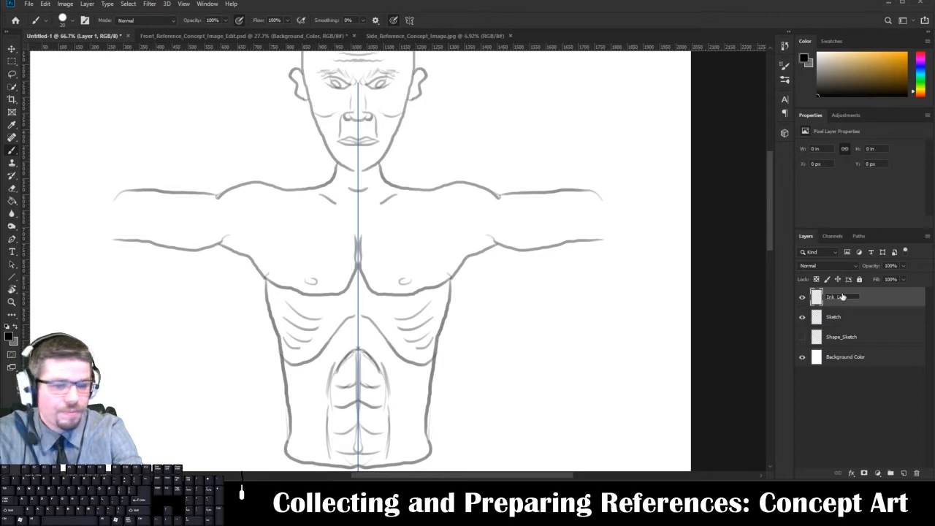
{"action": "type", "text": "yer"}
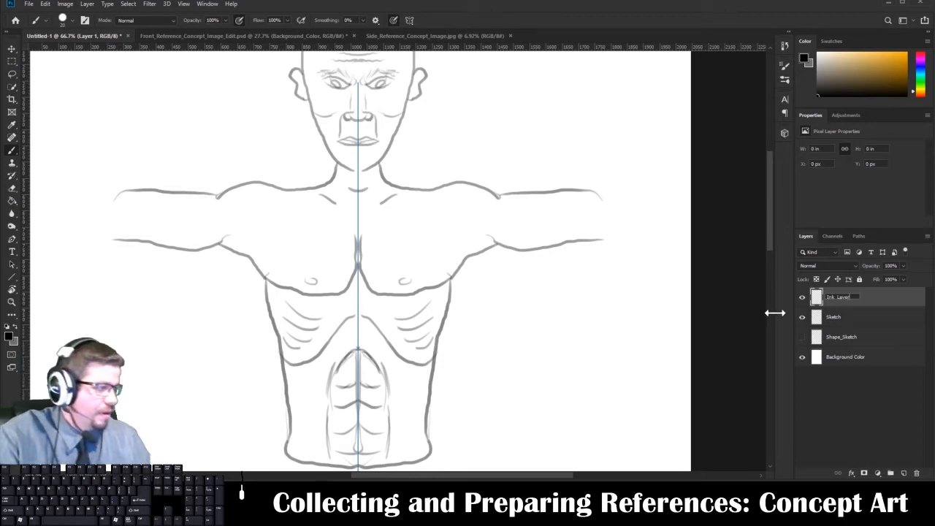
{"action": "key", "text": "Return"}
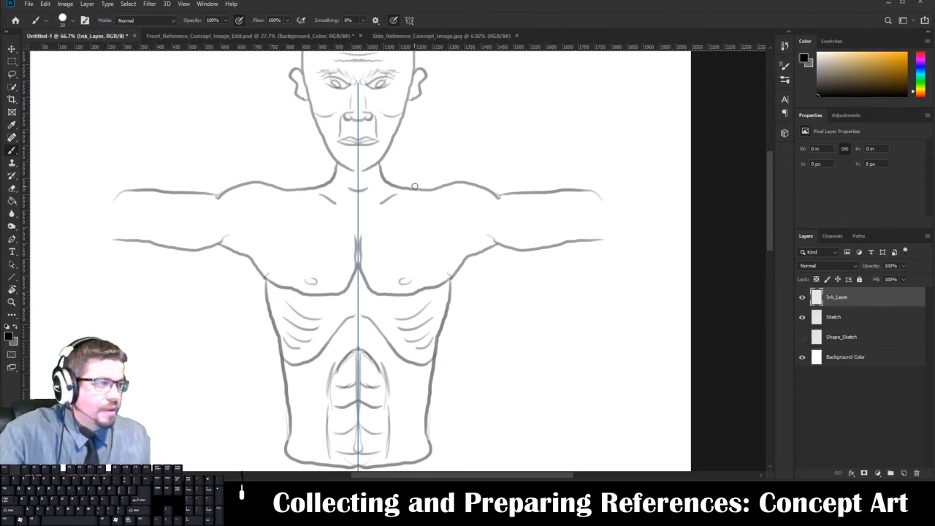
Set the Hard Round brush size to 5 px for inking the head.
{"action": "left_click_drag", "start_coordinate": [416, 183], "coordinate": [456, 272]}
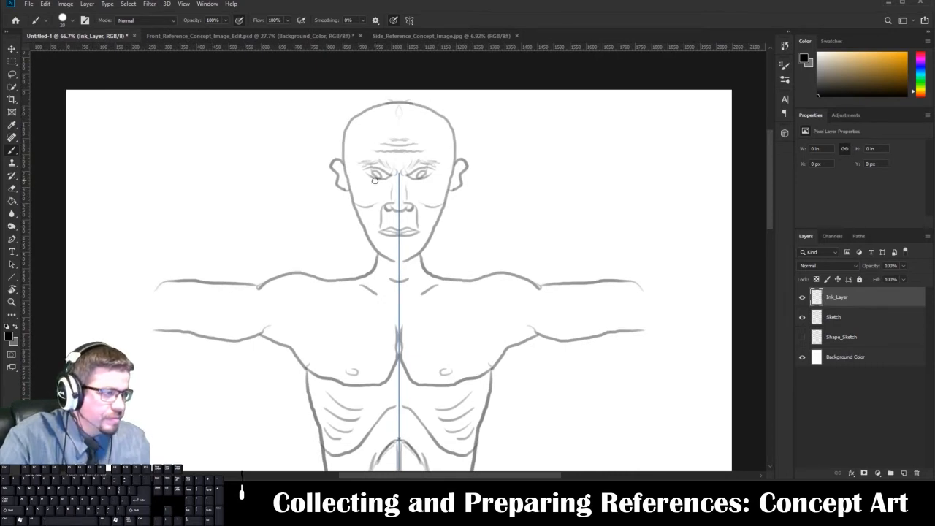
{"action": "right_click", "coordinate": [342, 185]}
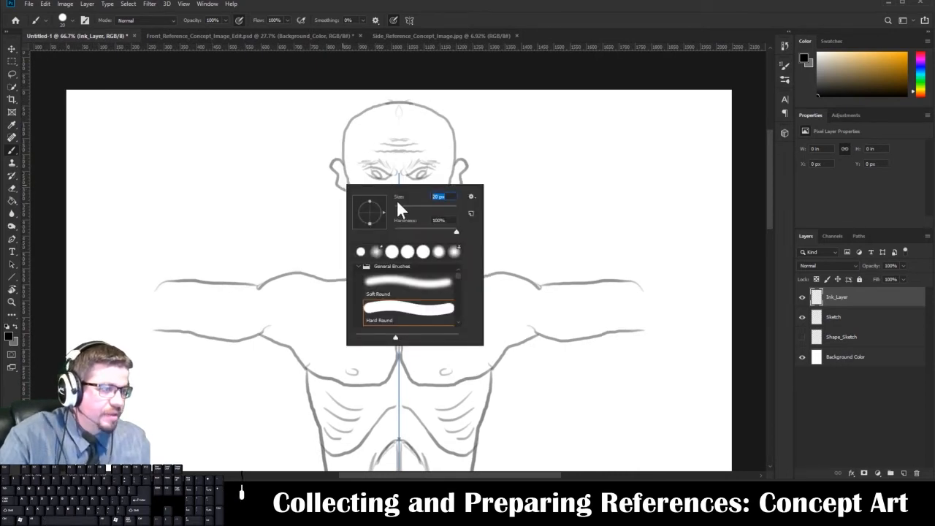
{"action": "key", "text": "Return"}
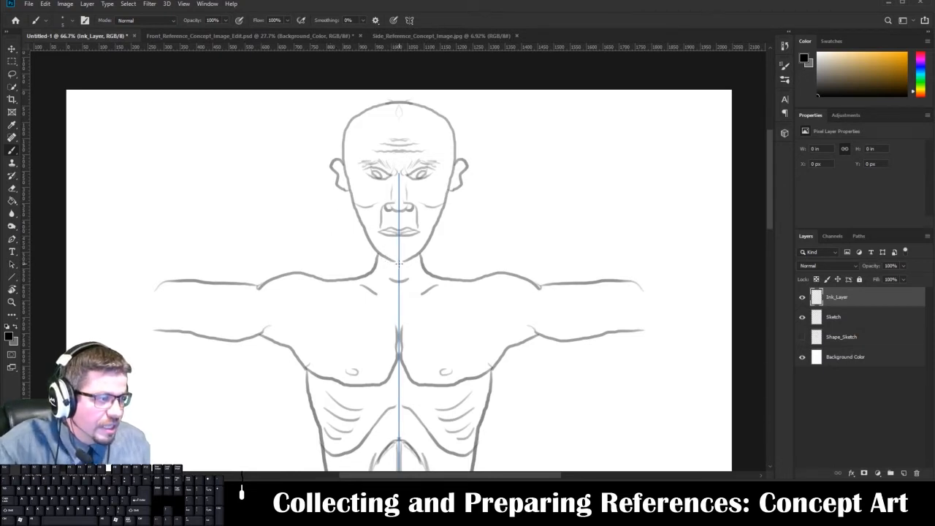
{"action": "left_click_drag", "start_coordinate": [395, 262], "coordinate": [403, 262]}
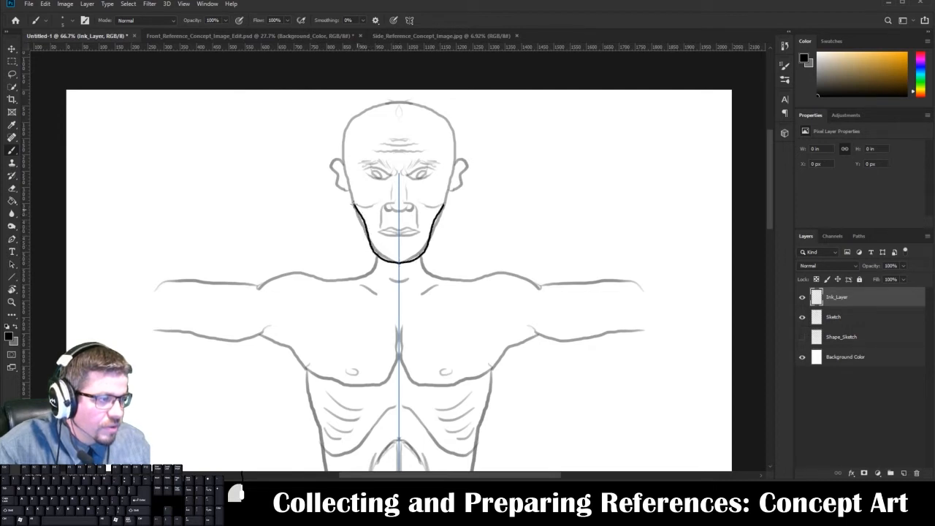
{"action": "left_click_drag", "start_coordinate": [345, 188], "coordinate": [343, 165]}
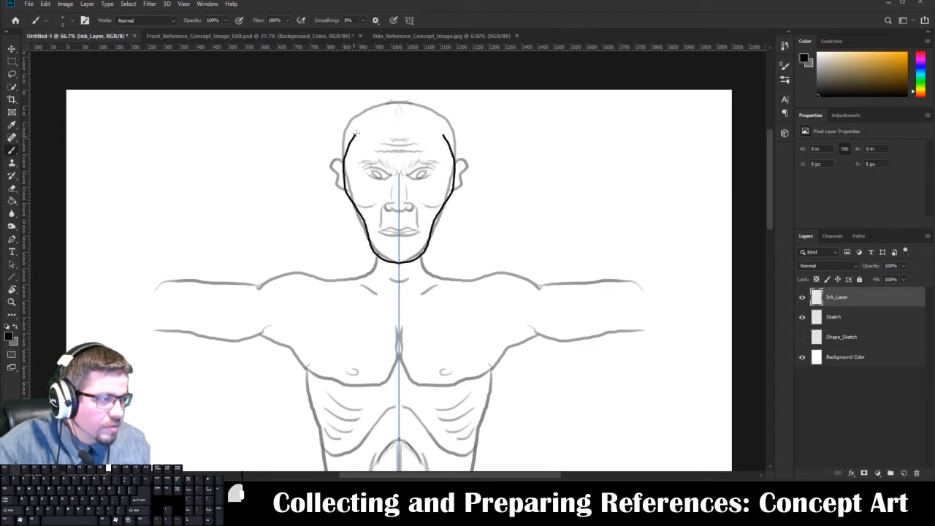
{"action": "left_click_drag", "start_coordinate": [355, 133], "coordinate": [399, 106]}
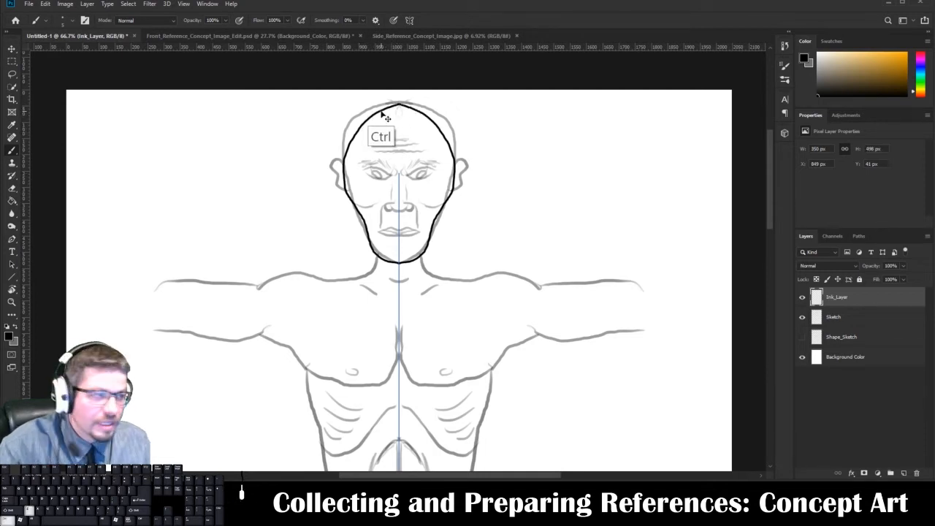
{"action": "key", "text": "ctrl+z"}
{"action": "mouse_move", "coordinate": [398, 101]}
{"action": "left_mouse_down"}
{"action": "mouse_move", "coordinate": [359, 125]}
{"action": "mouse_move", "coordinate": [358, 172]}
{"action": "left_mouse_up"}
{"action": "key", "text": "ctrl+z"}
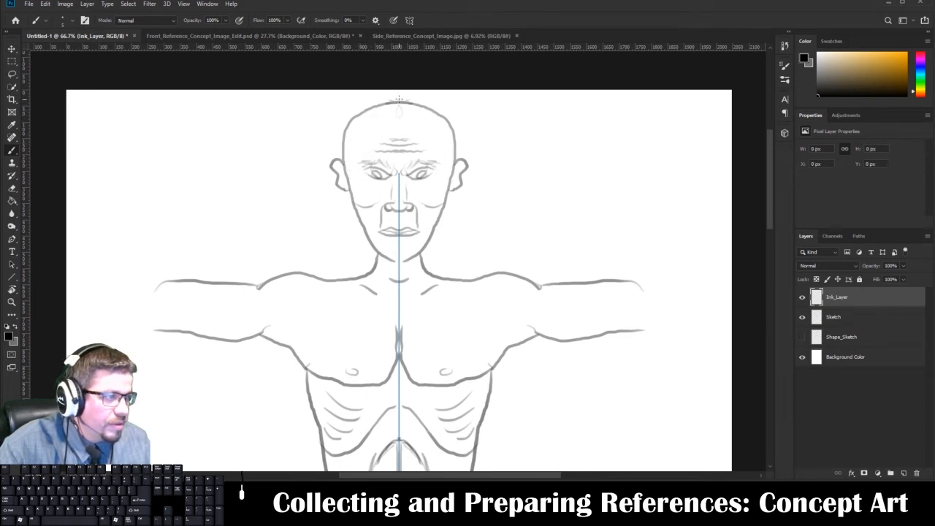
{"action": "mouse_move", "coordinate": [398, 100]}
{"action": "left_mouse_down"}
{"action": "mouse_move", "coordinate": [365, 107]}
{"action": "mouse_move", "coordinate": [351, 128]}
{"action": "mouse_move", "coordinate": [347, 203]}
{"action": "left_mouse_up"}
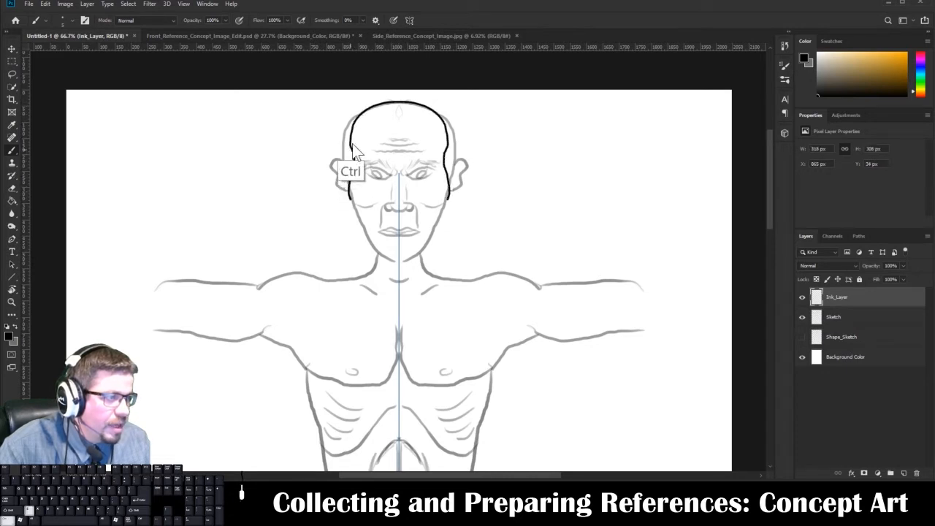
{"action": "key", "text": "ctrl+z"}
Ink the mirrored head outline, chin crease, lips, nose and nose-to-mouth folds over the sketch on Ink_Layer.
{"action": "mouse_move", "coordinate": [398, 100]}
{"action": "left_mouse_down"}
{"action": "mouse_move", "coordinate": [358, 115]}
{"action": "mouse_move", "coordinate": [346, 146]}
{"action": "mouse_move", "coordinate": [360, 220]}
{"action": "mouse_move", "coordinate": [380, 262]}
{"action": "mouse_move", "coordinate": [399, 268]}
{"action": "left_mouse_up"}
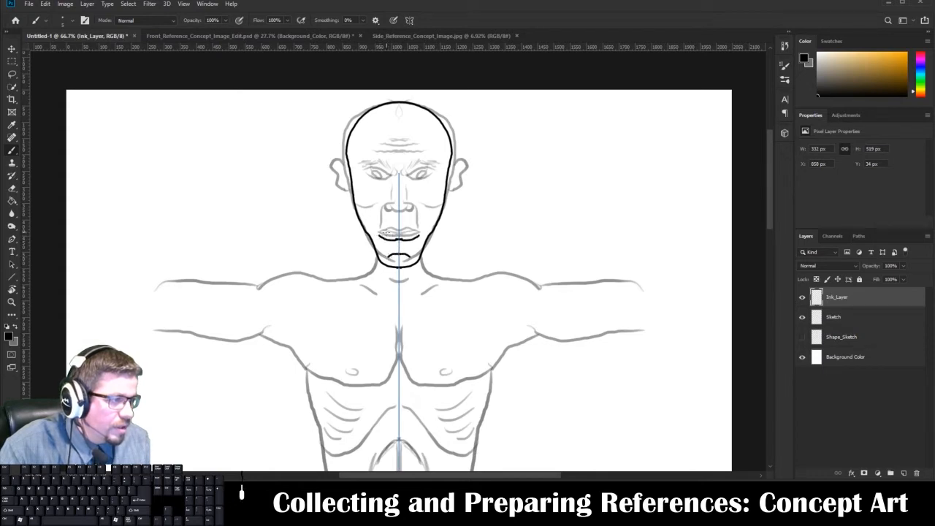
{"action": "key", "text": "ctrl+plus"}
{"action": "key", "text": "ctrl+plus"}
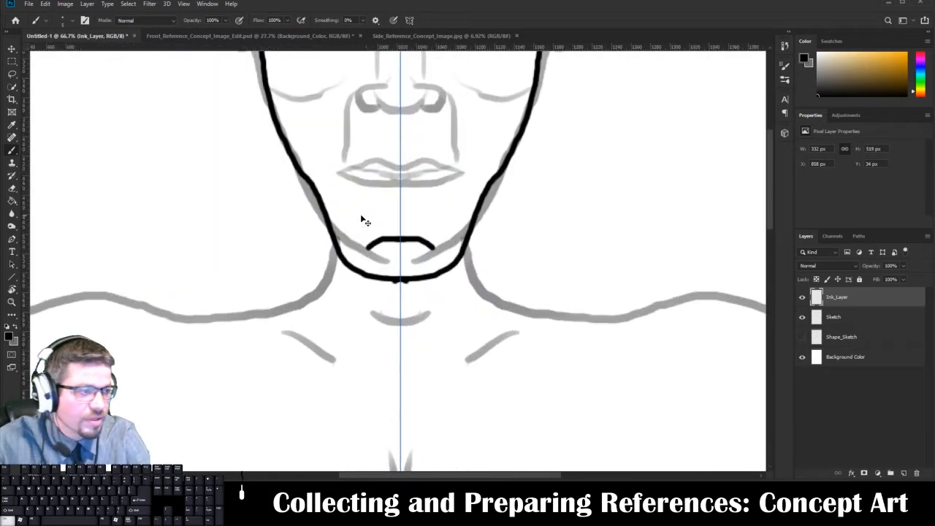
{"action": "left_click_drag", "start_coordinate": [342, 179], "coordinate": [398, 168]}
{"action": "mouse_move", "coordinate": [343, 179]}
{"action": "left_mouse_down"}
{"action": "mouse_move", "coordinate": [399, 189]}
{"action": "mouse_move", "coordinate": [376, 178]}
{"action": "mouse_move", "coordinate": [401, 176]}
{"action": "mouse_move", "coordinate": [393, 224]}
{"action": "mouse_move", "coordinate": [351, 206]}
{"action": "mouse_move", "coordinate": [349, 157]}
{"action": "mouse_move", "coordinate": [378, 141]}
{"action": "mouse_move", "coordinate": [408, 170]}
{"action": "mouse_move", "coordinate": [369, 150]}
{"action": "mouse_move", "coordinate": [375, 168]}
{"action": "mouse_move", "coordinate": [396, 160]}
{"action": "mouse_move", "coordinate": [406, 198]}
{"action": "mouse_move", "coordinate": [404, 159]}
{"action": "left_mouse_up"}
{"action": "key", "text": "space"}
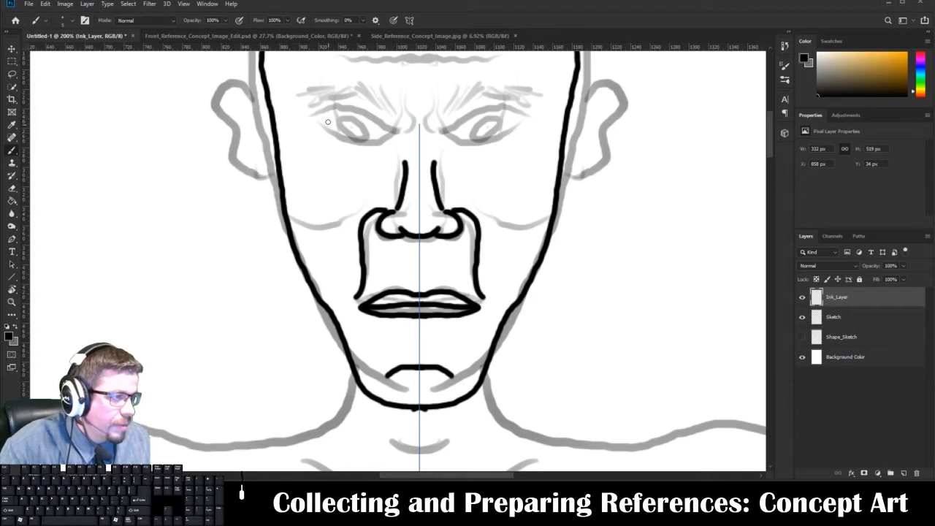
Ink the mirrored angry eyes with upper and lower lids, inner brow creases, irises and pupils.
{"action": "left_click_drag", "start_coordinate": [308, 118], "coordinate": [347, 111]}
{"action": "mouse_move", "coordinate": [377, 127]}
{"action": "left_mouse_down"}
{"action": "mouse_move", "coordinate": [406, 132]}
{"action": "mouse_move", "coordinate": [400, 102]}
{"action": "left_mouse_up"}
{"action": "mouse_move", "coordinate": [321, 117]}
{"action": "left_mouse_down"}
{"action": "mouse_move", "coordinate": [332, 135]}
{"action": "mouse_move", "coordinate": [365, 146]}
{"action": "mouse_move", "coordinate": [390, 130]}
{"action": "mouse_move", "coordinate": [357, 123]}
{"action": "mouse_move", "coordinate": [362, 140]}
{"action": "mouse_move", "coordinate": [350, 144]}
{"action": "mouse_move", "coordinate": [350, 132]}
{"action": "left_mouse_up"}
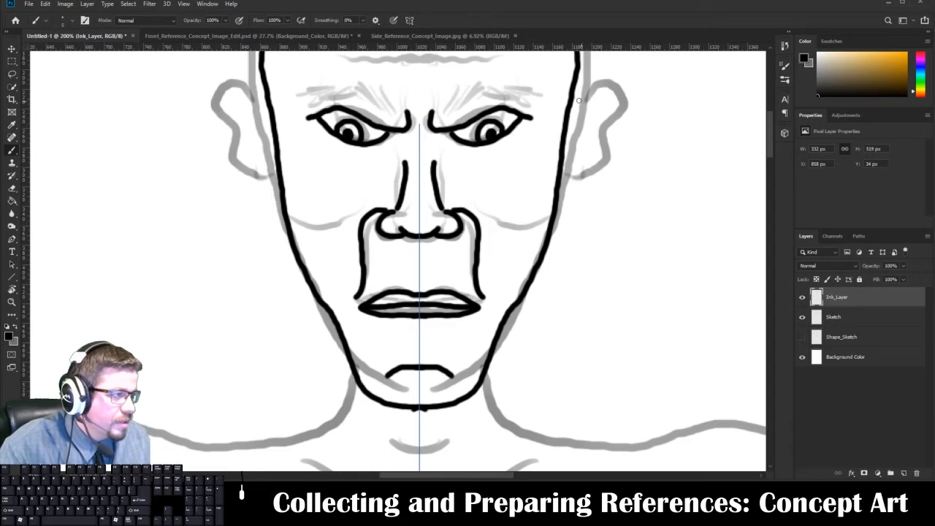
Ink the mirrored ears with their inner folds, and add the cheekbone and hollow-cheek lines.
{"action": "mouse_move", "coordinate": [569, 103]}
{"action": "left_mouse_down"}
{"action": "mouse_move", "coordinate": [578, 89]}
{"action": "mouse_move", "coordinate": [593, 95]}
{"action": "mouse_move", "coordinate": [574, 181]}
{"action": "mouse_move", "coordinate": [557, 191]}
{"action": "left_mouse_up"}
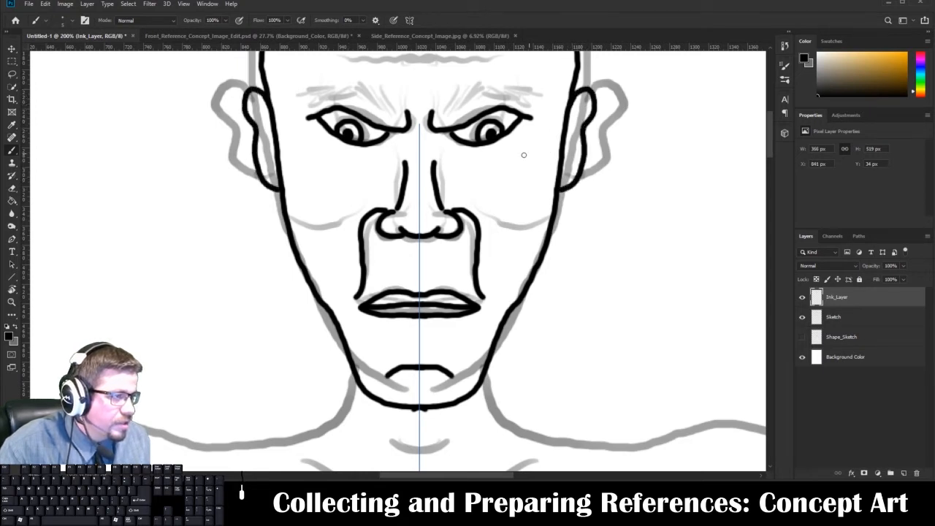
{"action": "mouse_move", "coordinate": [271, 121]}
{"action": "left_mouse_down"}
{"action": "mouse_move", "coordinate": [273, 140]}
{"action": "mouse_move", "coordinate": [259, 105]}
{"action": "mouse_move", "coordinate": [251, 109]}
{"action": "mouse_move", "coordinate": [267, 174]}
{"action": "mouse_move", "coordinate": [301, 214]}
{"action": "mouse_move", "coordinate": [317, 217]}
{"action": "left_mouse_up"}
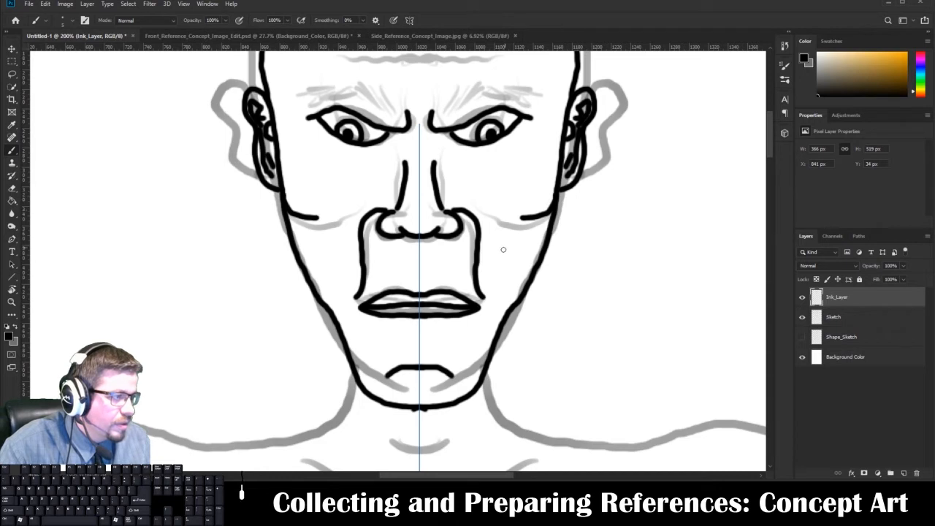
{"action": "left_click_drag", "start_coordinate": [512, 244], "coordinate": [506, 288]}
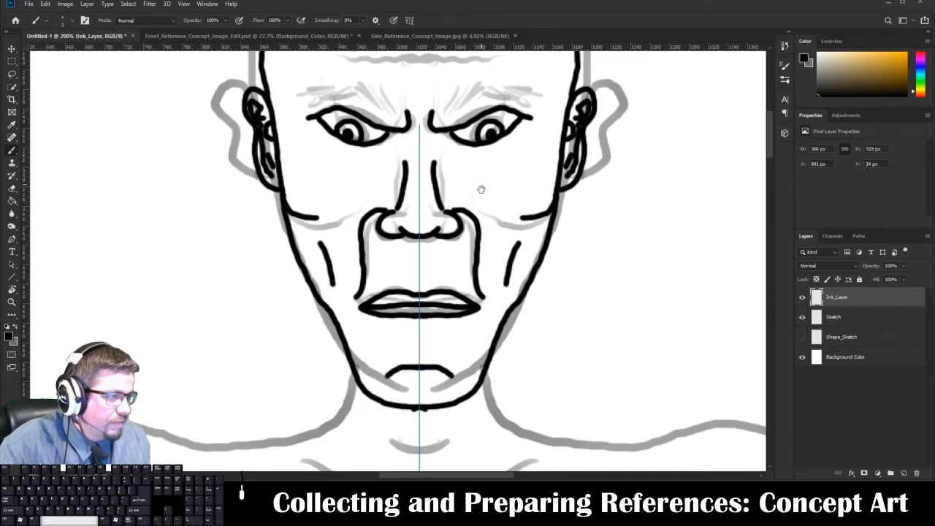
{"action": "left_click_drag", "start_coordinate": [473, 176], "coordinate": [490, 331]}
{"action": "mouse_move", "coordinate": [315, 259]}
{"action": "left_mouse_down"}
{"action": "mouse_move", "coordinate": [345, 243]}
{"action": "mouse_move", "coordinate": [347, 254]}
{"action": "left_mouse_up"}
{"action": "key", "text": "ctrl+z"}
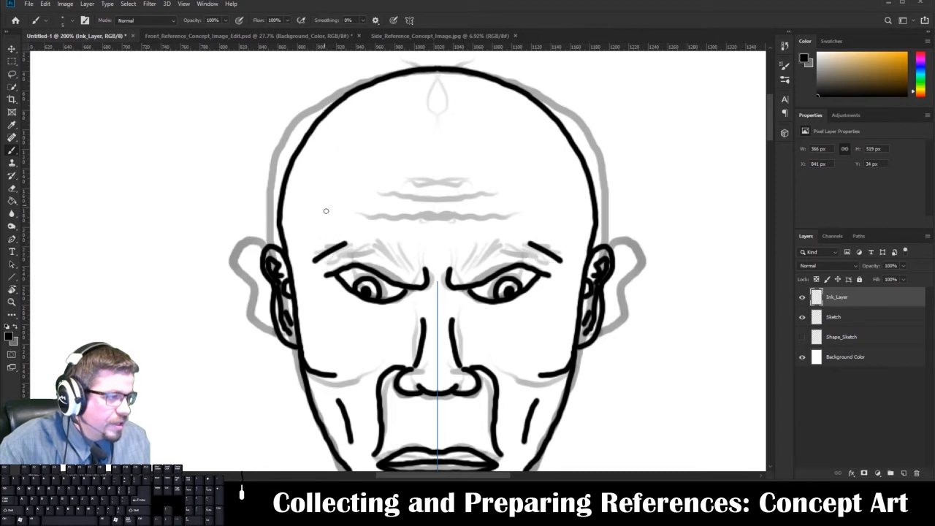
{"action": "key", "text": "ctrl+z"}
Set the brush size to 3 px and ink bushy mirrored eyebrows with short overlapping strokes above the eyes.
{"action": "right_click", "coordinate": [337, 232]}
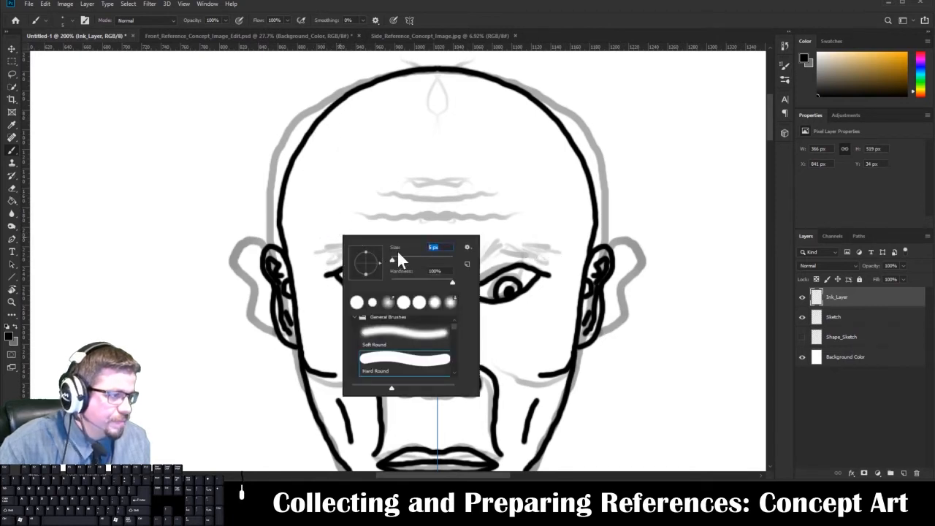
{"action": "type", "text": "3"}
{"action": "key", "text": "Return"}
{"action": "left_click_drag", "start_coordinate": [322, 268], "coordinate": [346, 257]}
{"action": "mouse_move", "coordinate": [323, 264]}
{"action": "left_mouse_down"}
{"action": "mouse_move", "coordinate": [343, 254]}
{"action": "mouse_move", "coordinate": [335, 254]}
{"action": "mouse_move", "coordinate": [365, 260]}
{"action": "mouse_move", "coordinate": [371, 248]}
{"action": "mouse_move", "coordinate": [381, 266]}
{"action": "mouse_move", "coordinate": [411, 279]}
{"action": "mouse_move", "coordinate": [386, 263]}
{"action": "mouse_move", "coordinate": [394, 256]}
{"action": "mouse_move", "coordinate": [371, 247]}
{"action": "left_mouse_up"}
{"action": "mouse_move", "coordinate": [392, 258]}
{"action": "left_mouse_down"}
{"action": "mouse_move", "coordinate": [351, 240]}
{"action": "mouse_move", "coordinate": [360, 238]}
{"action": "mouse_move", "coordinate": [358, 216]}
{"action": "mouse_move", "coordinate": [441, 214]}
{"action": "mouse_move", "coordinate": [431, 207]}
{"action": "left_mouse_up"}
{"action": "key", "text": "ctrl+z"}
Ink three mirrored horizontal wrinkle lines across the forehead, following the sketch.
{"action": "mouse_move", "coordinate": [358, 214]}
{"action": "left_mouse_down"}
{"action": "mouse_move", "coordinate": [420, 216]}
{"action": "mouse_move", "coordinate": [393, 193]}
{"action": "mouse_move", "coordinate": [425, 196]}
{"action": "mouse_move", "coordinate": [436, 180]}
{"action": "left_mouse_up"}
{"action": "key", "text": "e"}
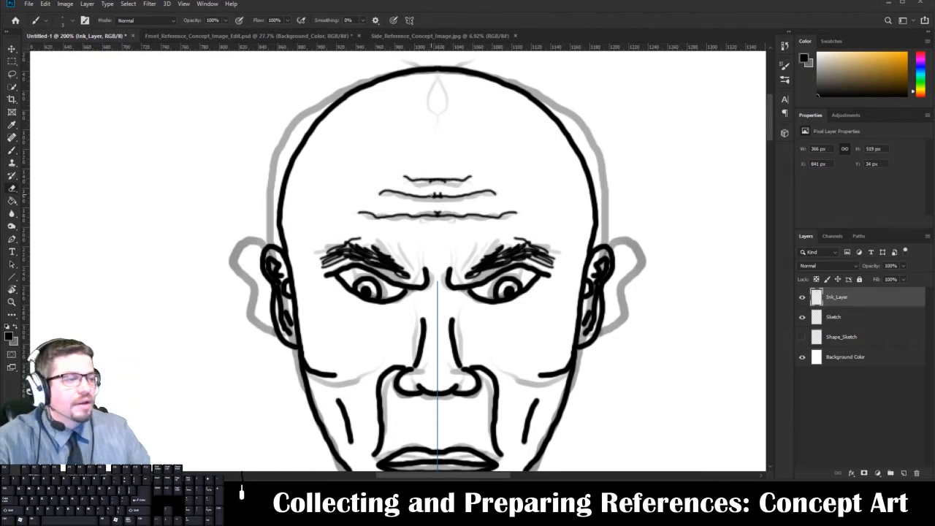
{"action": "key", "text": "b"}
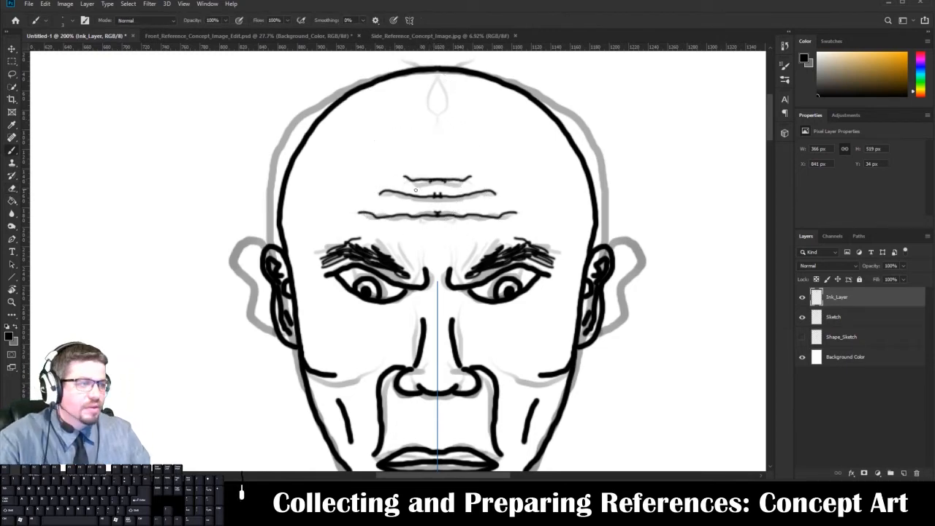
Enlarge the brush and ink the mirrored neck-to-shoulder lines, the collarbones and the throat line.
{"action": "key", "text": "space"}
{"action": "left_click_drag", "start_coordinate": [424, 290], "coordinate": [427, 131]}
{"action": "mouse_move", "coordinate": [407, 358]}
{"action": "left_mouse_down"}
{"action": "mouse_move", "coordinate": [432, 204]}
{"action": "mouse_move", "coordinate": [400, 213]}
{"action": "mouse_move", "coordinate": [385, 254]}
{"action": "mouse_move", "coordinate": [337, 283]}
{"action": "left_mouse_up"}
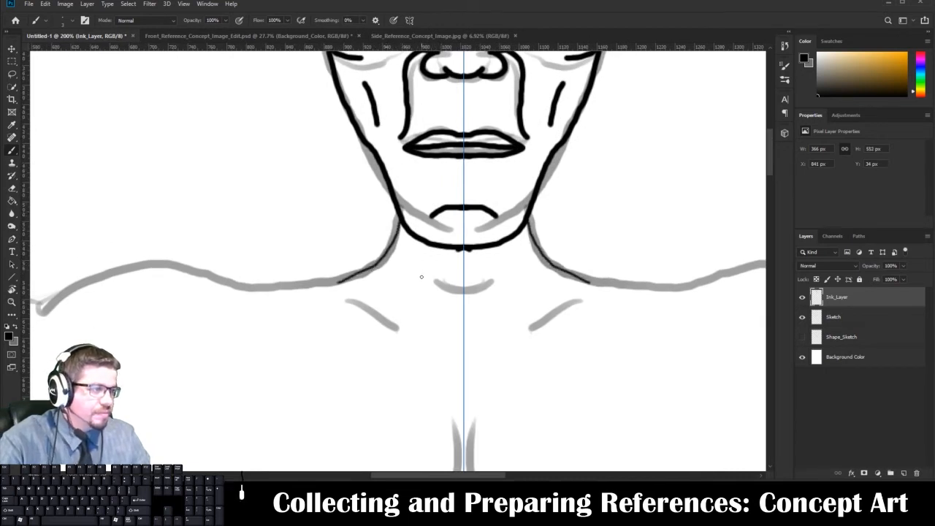
{"action": "key", "text": "ctrl+z"}
{"action": "right_click", "coordinate": [359, 259]}
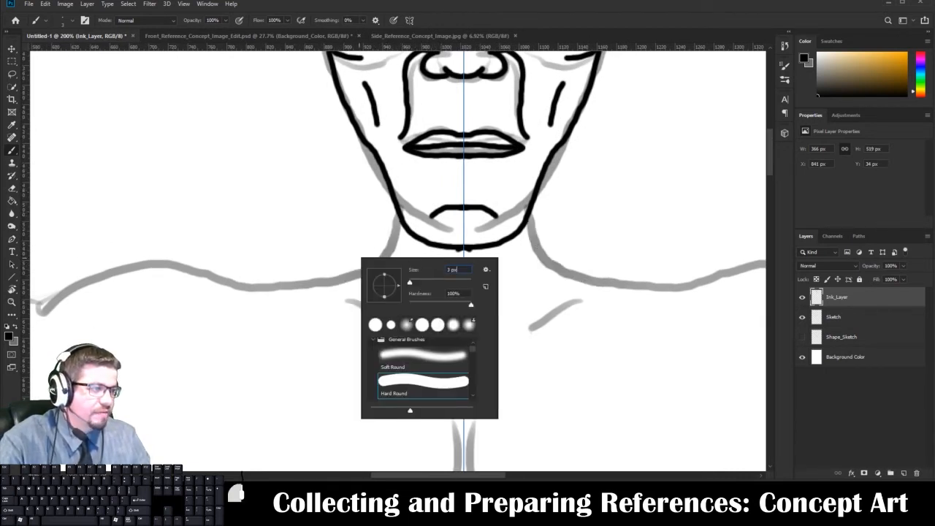
{"action": "key", "text": "Return"}
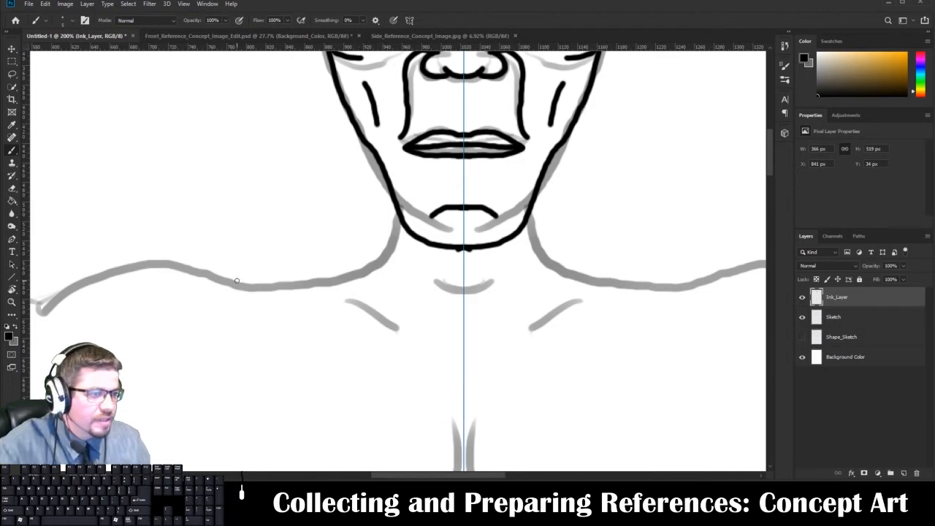
{"action": "mouse_move", "coordinate": [237, 281]}
{"action": "left_mouse_down"}
{"action": "mouse_move", "coordinate": [271, 286]}
{"action": "mouse_move", "coordinate": [341, 272]}
{"action": "mouse_move", "coordinate": [376, 229]}
{"action": "mouse_move", "coordinate": [391, 233]}
{"action": "mouse_move", "coordinate": [366, 268]}
{"action": "mouse_move", "coordinate": [312, 281]}
{"action": "mouse_move", "coordinate": [236, 277]}
{"action": "left_mouse_up"}
{"action": "key", "text": "ctrl+z"}
{"action": "left_click_drag", "start_coordinate": [347, 298], "coordinate": [398, 328]}
{"action": "left_click_drag", "start_coordinate": [425, 277], "coordinate": [464, 290]}
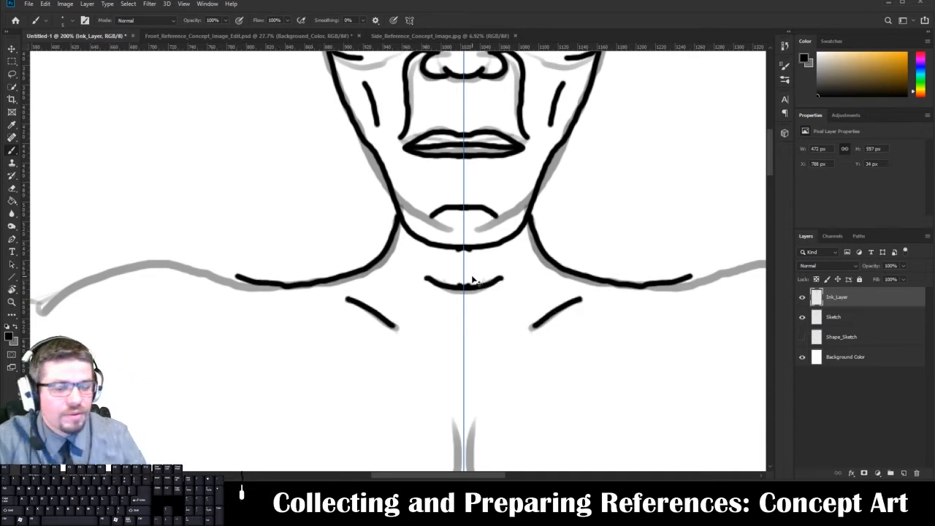
Compare the whole inked figure with the line art in Front_Reference_Concept_Image_Edit.psd, and return to Untitled-1.
{"action": "key", "text": "ctrl+0"}
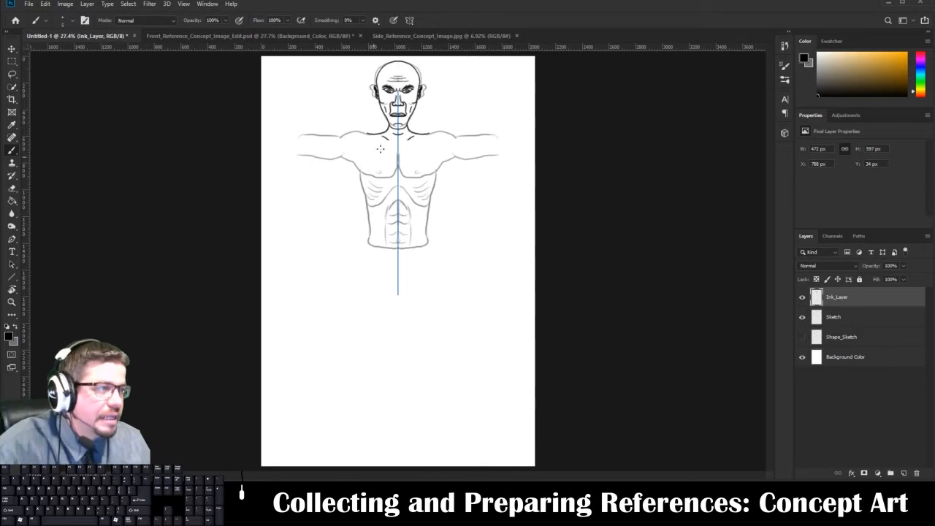
{"action": "left_click", "coordinate": [263, 36]}
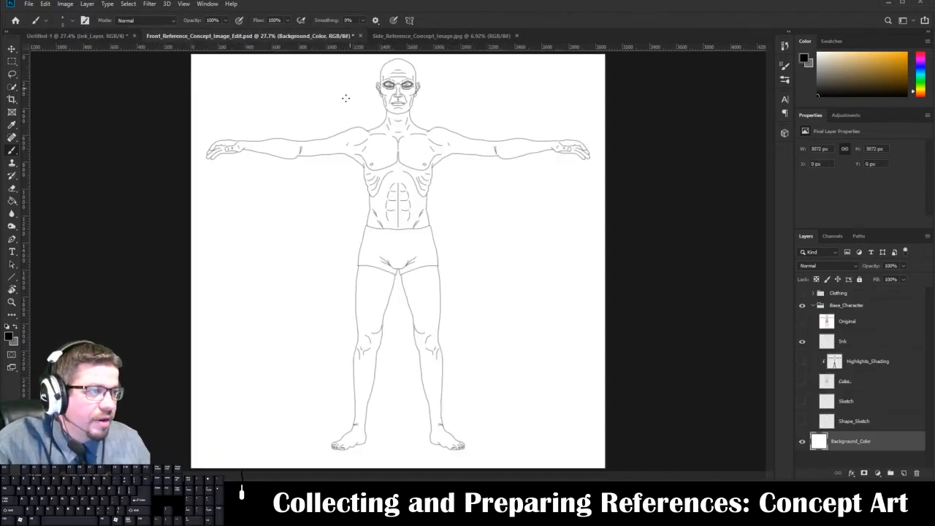
{"action": "left_click", "coordinate": [101, 36]}
Ink curved mirrored bag lines beneath both eyes on Ink_Layer.
{"action": "key", "text": "ctrl+1"}
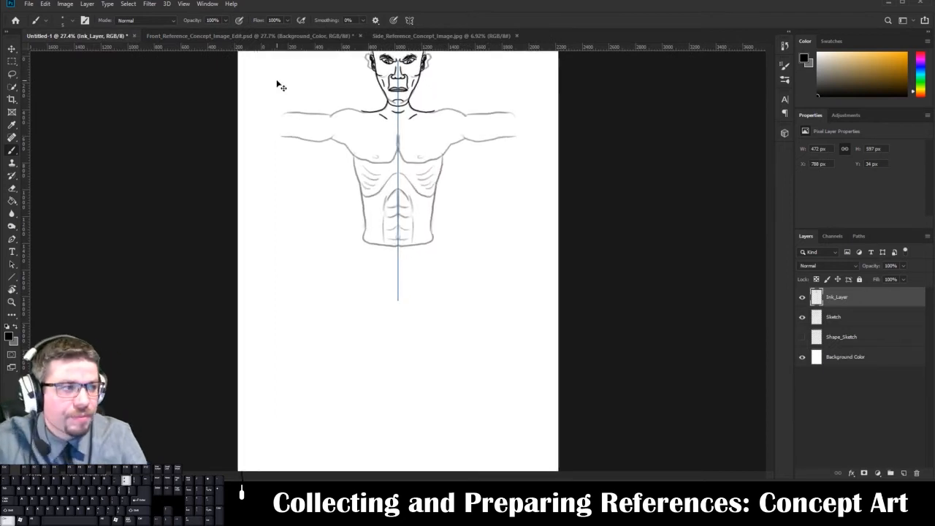
{"action": "left_click_drag", "start_coordinate": [374, 306], "coordinate": [369, 438]}
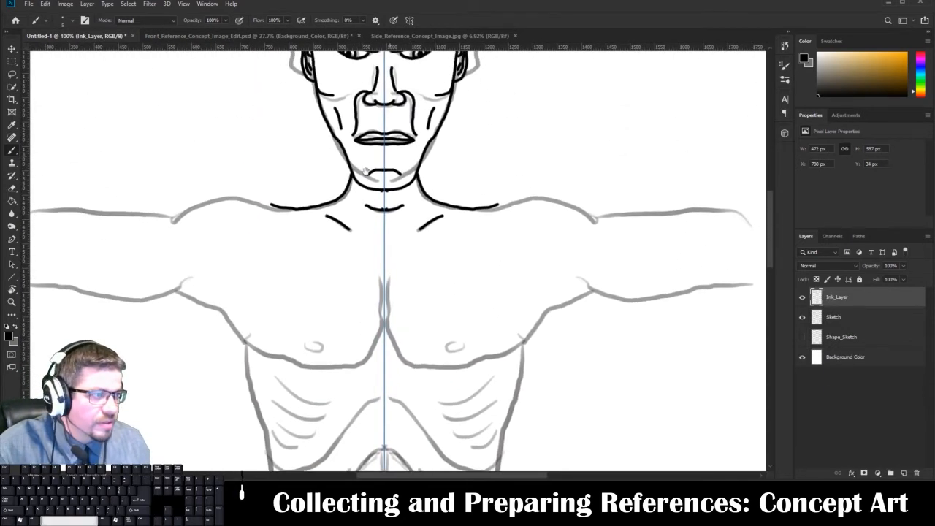
{"action": "left_click_drag", "start_coordinate": [368, 82], "coordinate": [319, 82]}
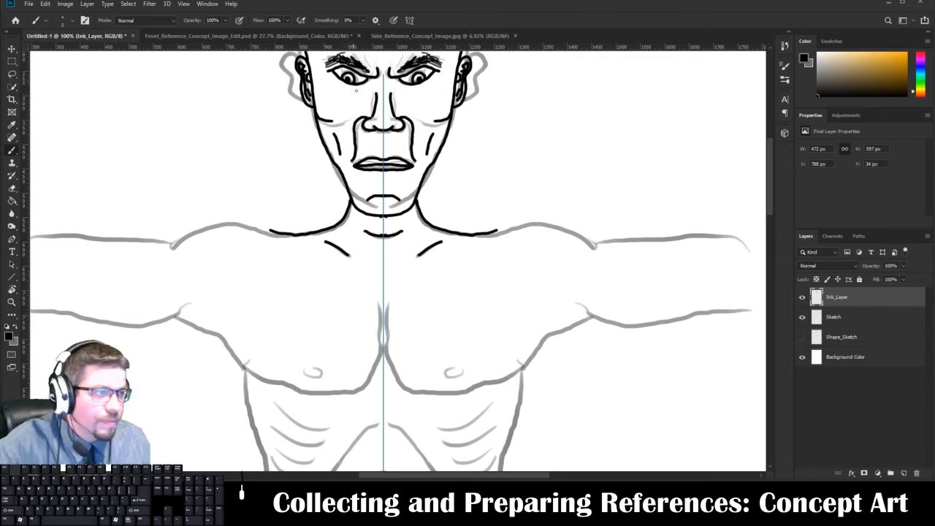
{"action": "mouse_move", "coordinate": [367, 84]}
{"action": "left_mouse_down"}
{"action": "mouse_move", "coordinate": [339, 91]}
{"action": "mouse_move", "coordinate": [323, 76]}
{"action": "left_mouse_up"}
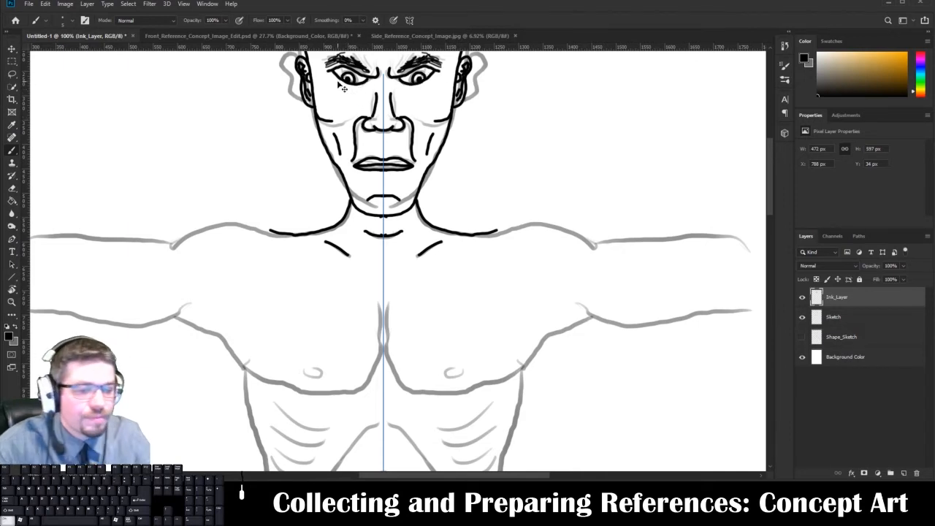
{"action": "key", "text": "ctrl+plus"}
{"action": "key", "text": "space"}
{"action": "left_click_drag", "start_coordinate": [328, 165], "coordinate": [334, 314]}
{"action": "left_click_drag", "start_coordinate": [308, 150], "coordinate": [322, 241]}
{"action": "mouse_move", "coordinate": [369, 156]}
{"action": "left_mouse_down"}
{"action": "mouse_move", "coordinate": [354, 174]}
{"action": "mouse_move", "coordinate": [322, 179]}
{"action": "mouse_move", "coordinate": [282, 148]}
{"action": "left_mouse_up"}
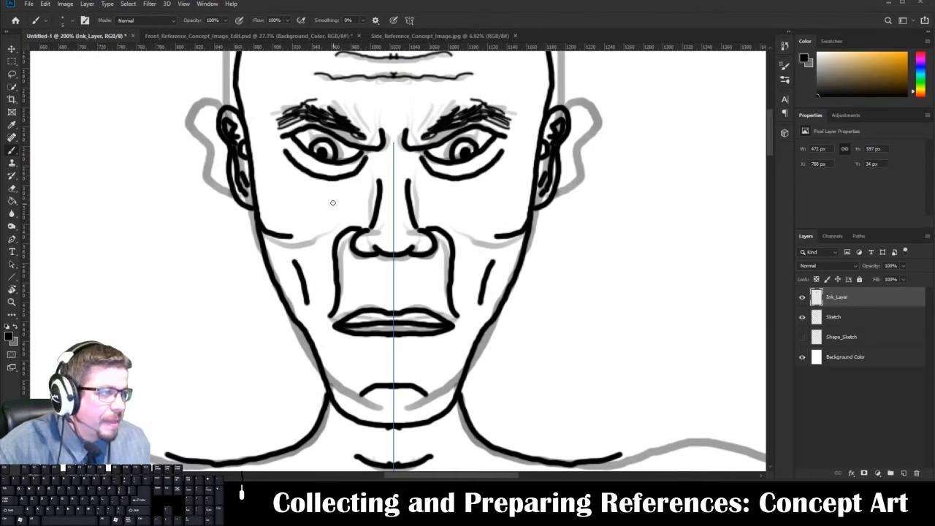
Ink a short curved mirrored line at each temple on Ink_Layer.
{"action": "key", "text": "space"}
{"action": "left_click_drag", "start_coordinate": [335, 153], "coordinate": [346, 278]}
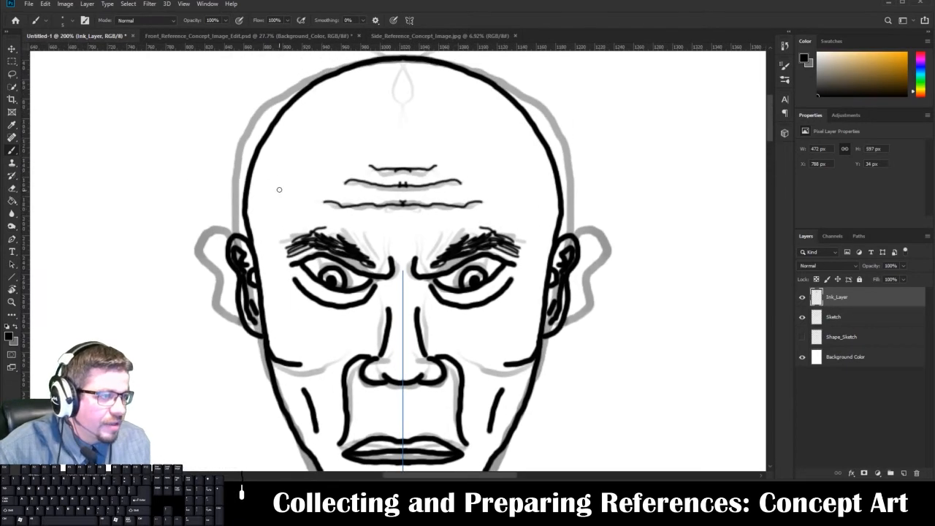
{"action": "left_click_drag", "start_coordinate": [277, 186], "coordinate": [281, 218]}
{"action": "key", "text": "space"}
{"action": "mouse_move", "coordinate": [282, 182]}
{"action": "left_mouse_down"}
{"action": "mouse_move", "coordinate": [282, 91]}
{"action": "mouse_move", "coordinate": [282, 162]}
{"action": "mouse_move", "coordinate": [261, 168]}
{"action": "left_mouse_up"}
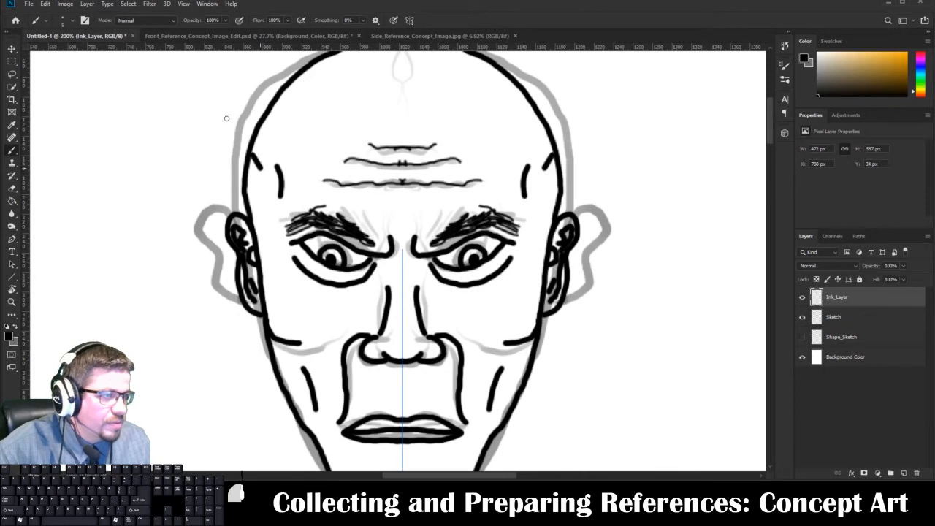
{"action": "left_click_drag", "start_coordinate": [219, 112], "coordinate": [249, 149]}
{"action": "left_click_drag", "start_coordinate": [228, 98], "coordinate": [254, 134]}
{"action": "left_click_drag", "start_coordinate": [242, 86], "coordinate": [260, 123]}
{"action": "left_click_drag", "start_coordinate": [246, 71], "coordinate": [264, 112]}
{"action": "key", "text": "ctrl+z"}
{"action": "key", "text": "ctrl+z"}
{"action": "key", "text": "ctrl+z"}
{"action": "key", "text": "ctrl+z"}
{"action": "key", "text": "ctrl+z"}
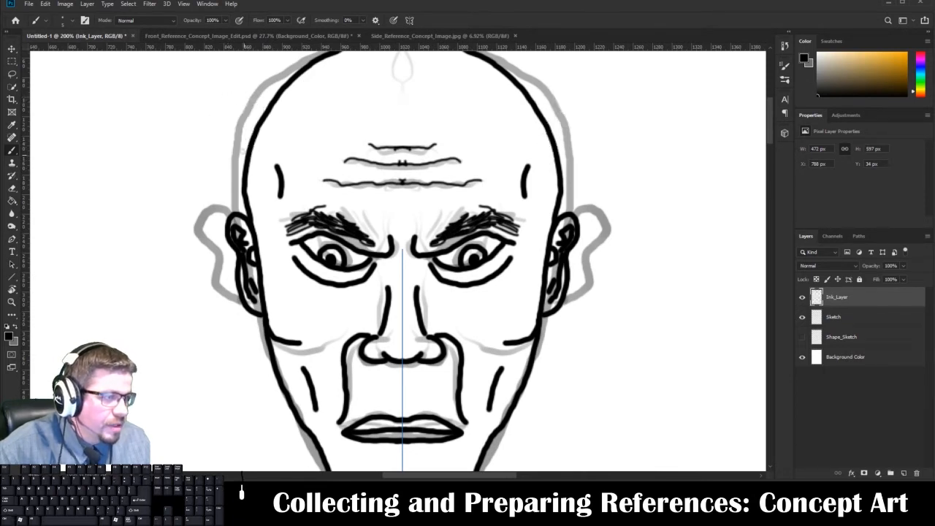
Show the Color layer in Front_Reference_Concept_Image_Edit.psd and sample the figure's pale skin tone as the foreground color.
{"action": "key", "text": "ctrl+0"}
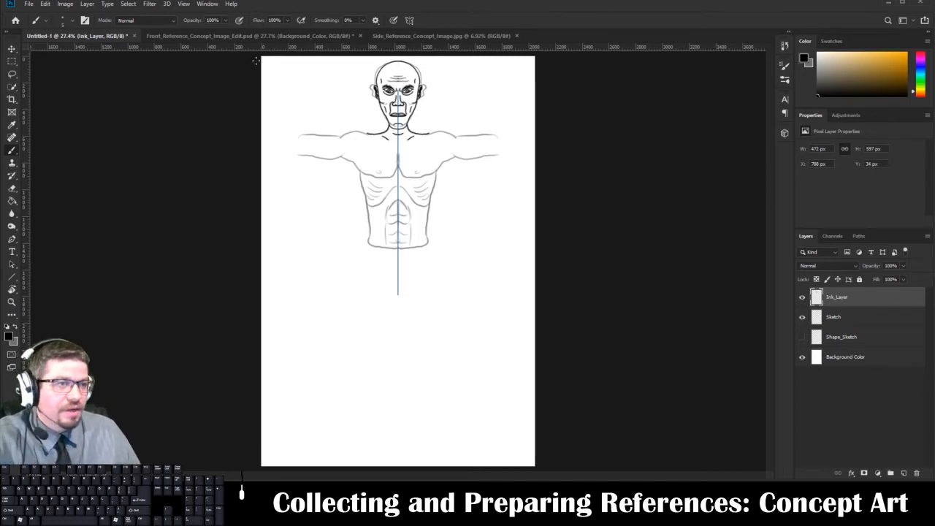
{"action": "left_click", "coordinate": [207, 32]}
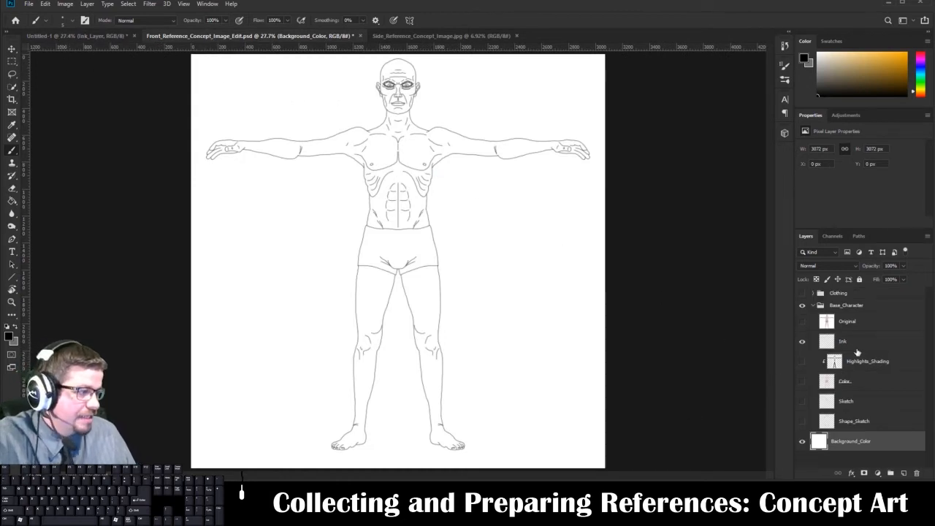
{"action": "left_click", "coordinate": [801, 381]}
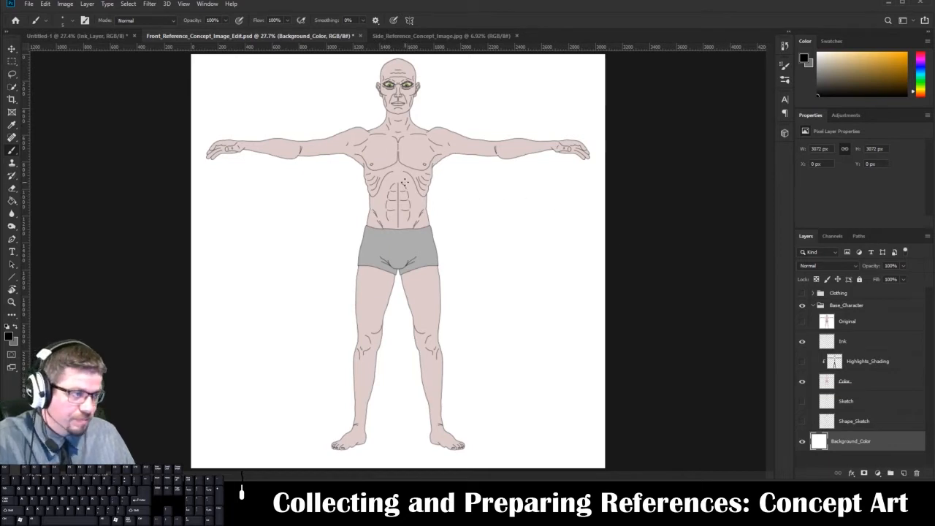
{"action": "key", "text": "x"}
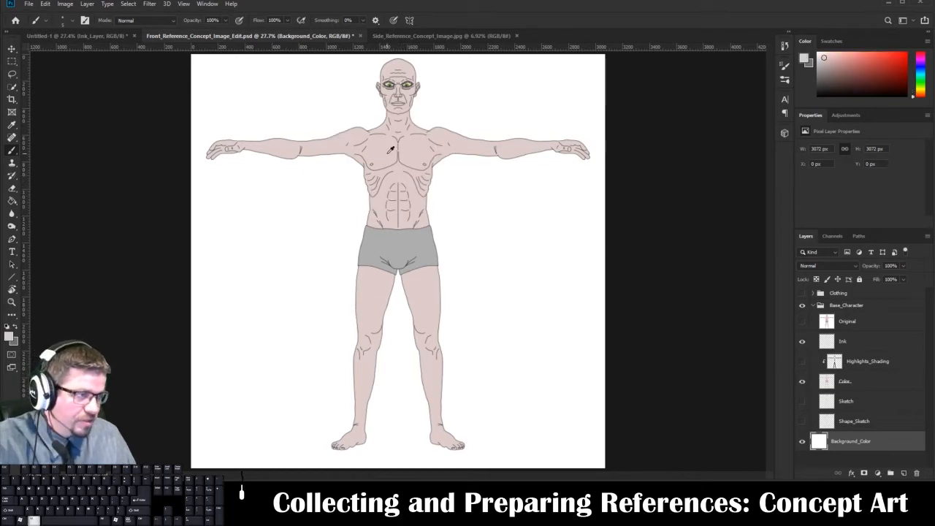
Return to Untitled-1, add a new layer directly above Sketch and name it Base_Color.
{"action": "left_click", "coordinate": [82, 36]}
{"action": "left_click", "coordinate": [859, 319]}
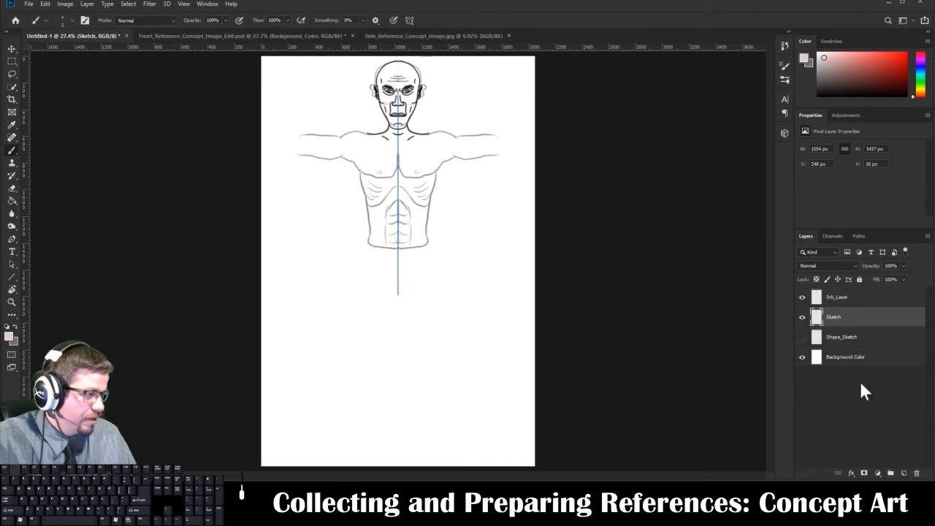
{"action": "left_click", "coordinate": [916, 473]}
{"action": "left_click", "coordinate": [464, 183]}
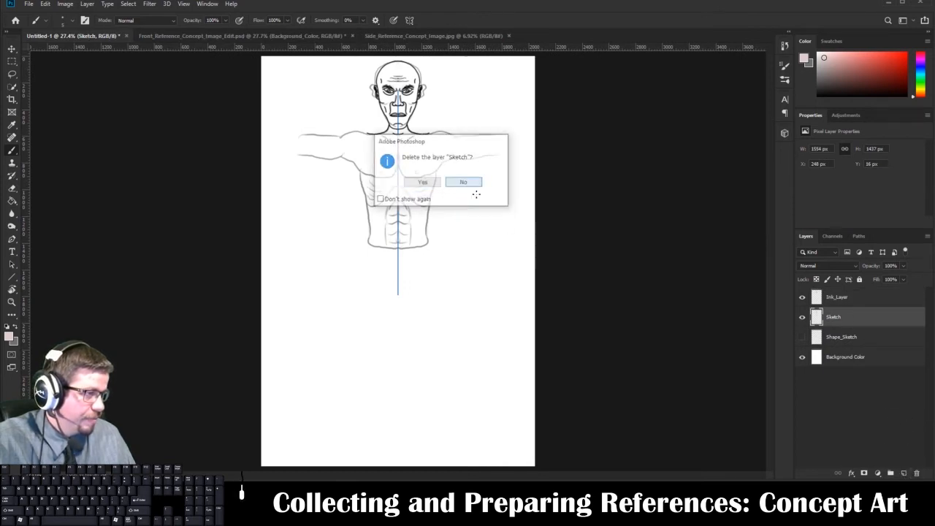
{"action": "left_click", "coordinate": [903, 474]}
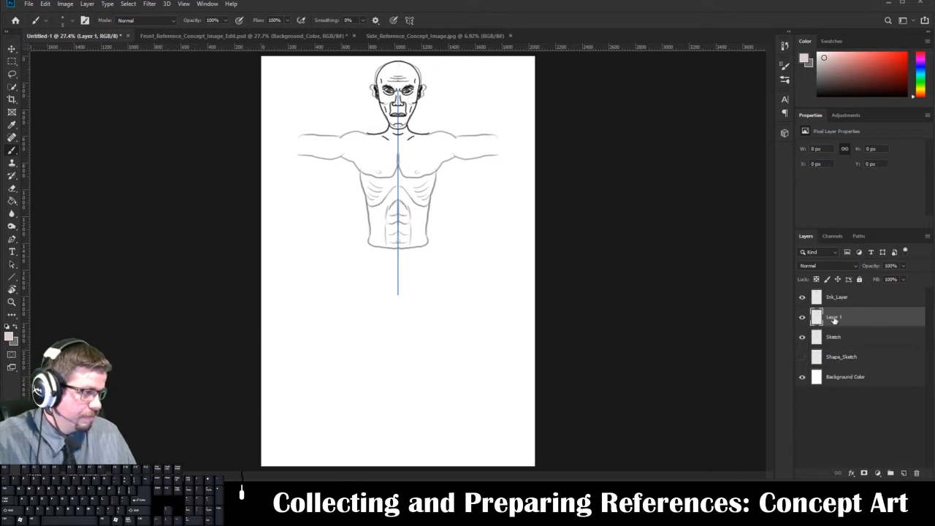
{"action": "double_click", "coordinate": [833, 318]}
{"action": "type", "text": "C"}
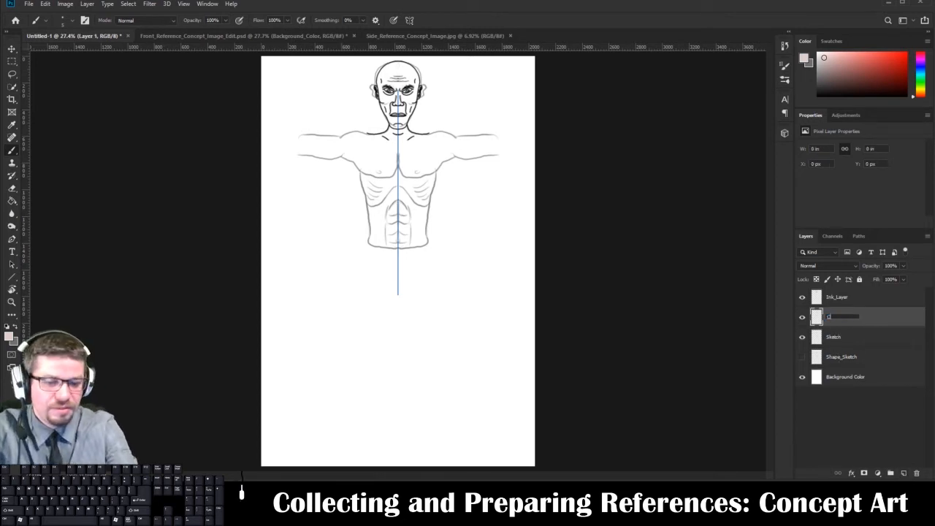
{"action": "type", "text": "ase"}
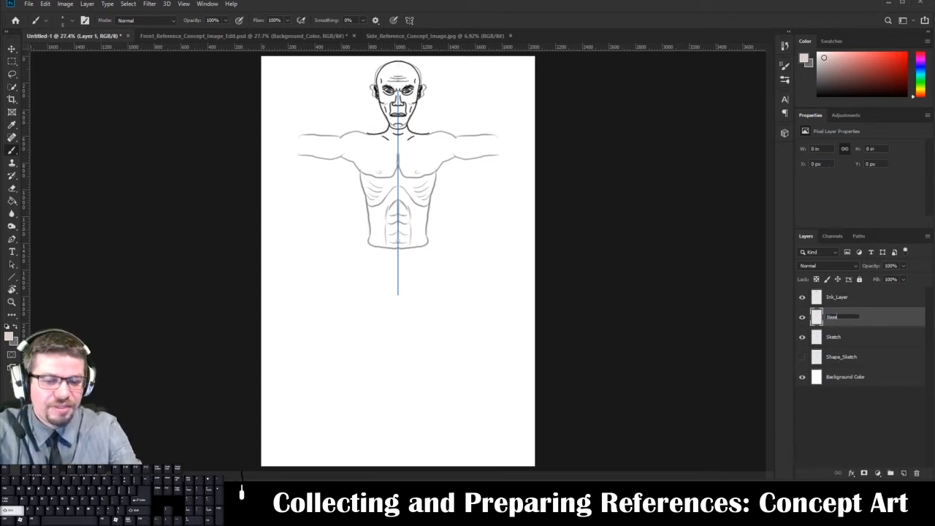
{"action": "type", "text": "_Color"}
{"action": "key", "text": "Return"}
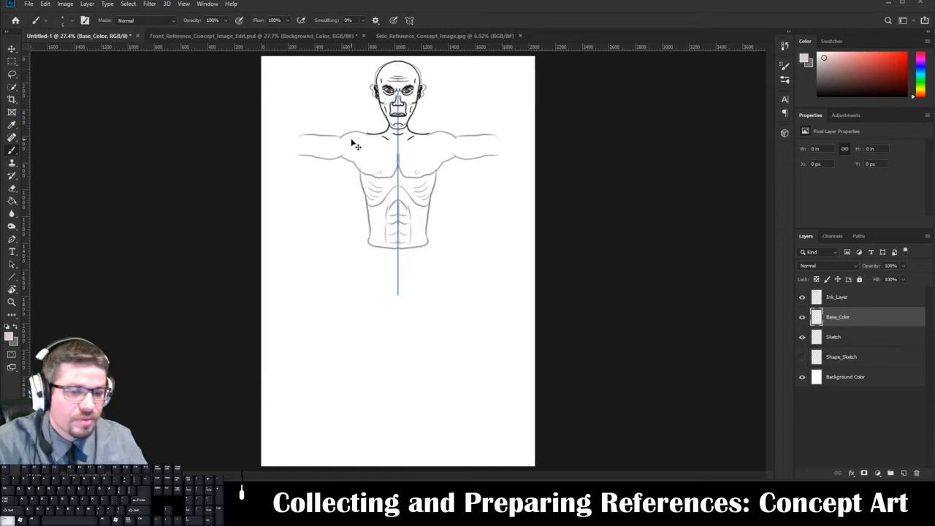
{"action": "key", "text": "ctrl+equal"}
{"action": "key", "text": "ctrl+equal"}
{"action": "key", "text": "ctrl+equal"}
{"action": "key", "text": "ctrl+BackSpace"}
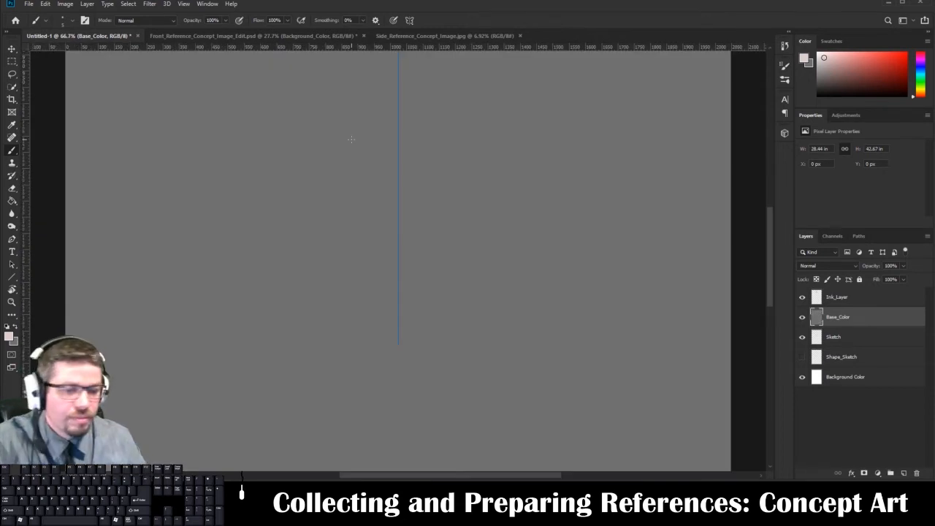
{"action": "key", "text": "ctrl+z"}
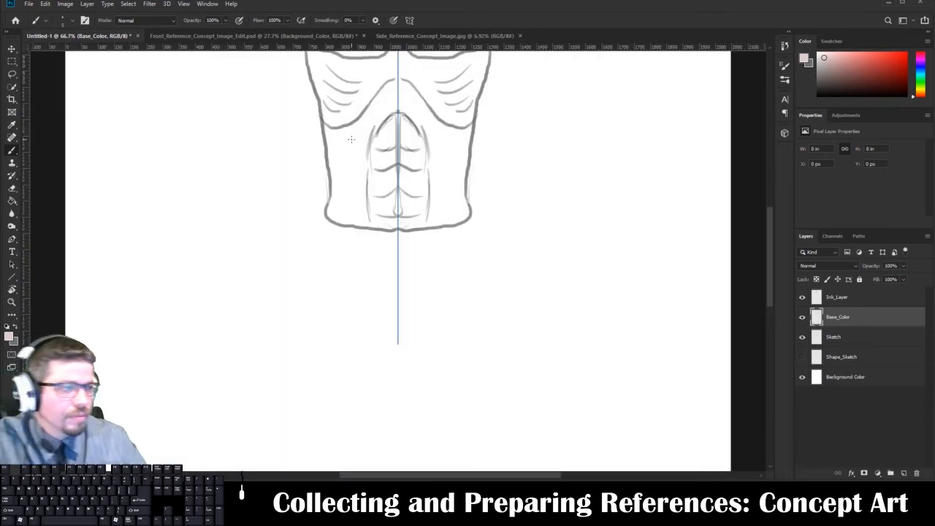
Hide the Sketch layer, leaving only the inked head lines over the background.
{"action": "scroll", "coordinate": [350, 139], "scroll_direction": "up", "scroll_amount": 5}
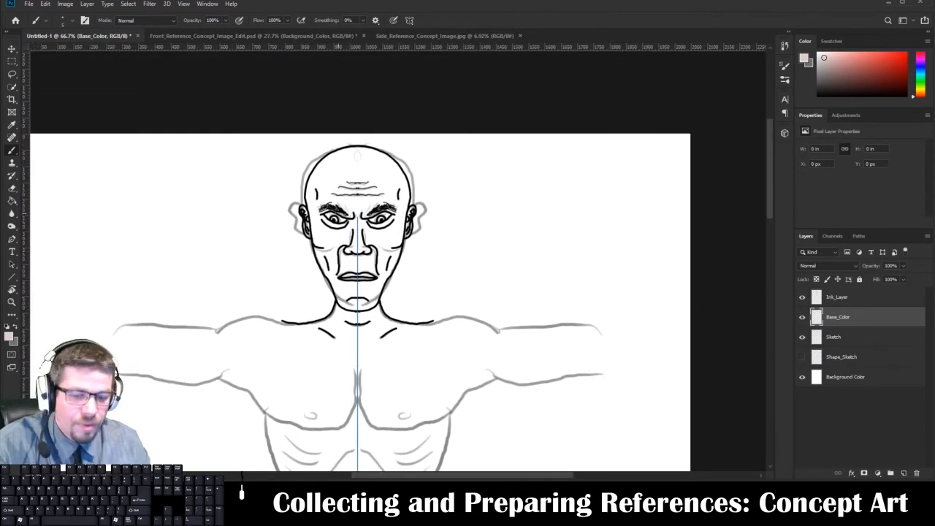
{"action": "key", "text": "ctrl+plus"}
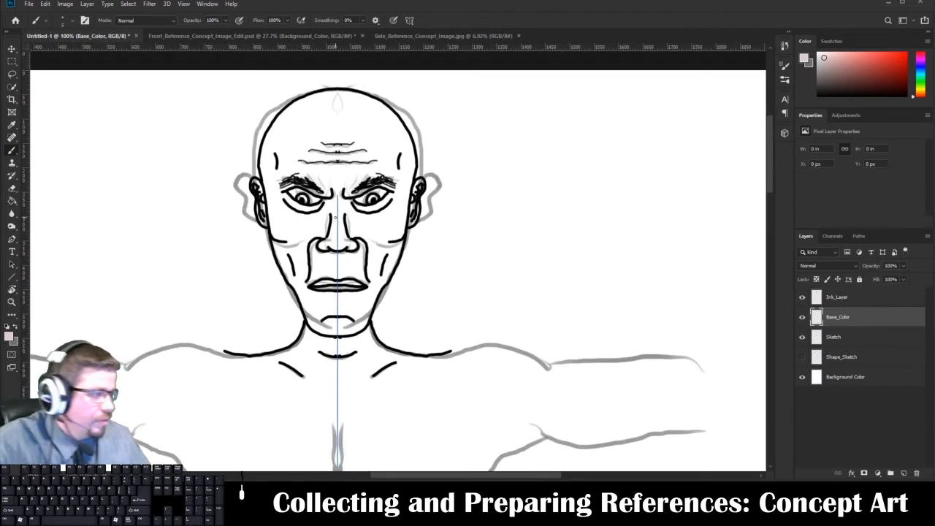
{"action": "left_click_drag", "start_coordinate": [801, 357], "coordinate": [802, 337]}
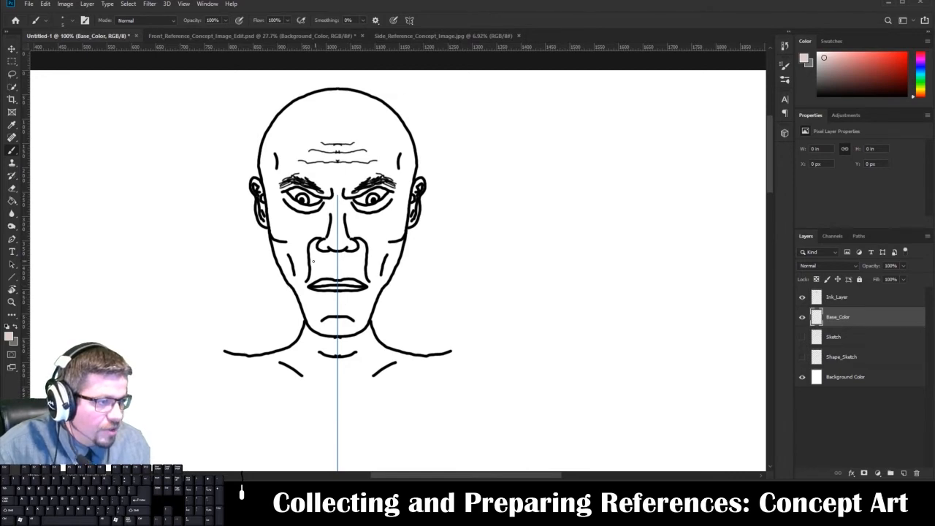
Paint mirrored skin tone on Base_Color along the inside of the cheek, ear and skull outlines.
{"action": "key", "text": "ctrl+plus"}
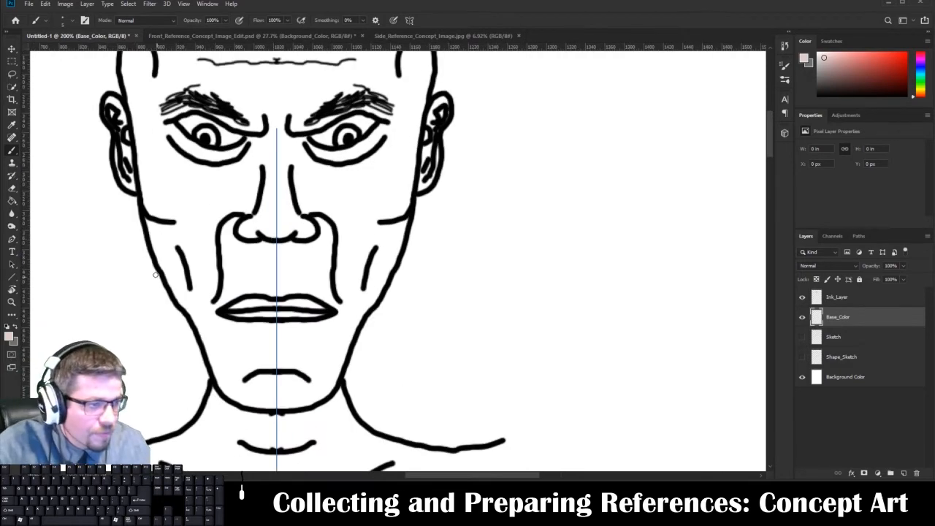
{"action": "mouse_move", "coordinate": [208, 354]}
{"action": "left_mouse_down"}
{"action": "mouse_move", "coordinate": [156, 247]}
{"action": "mouse_move", "coordinate": [137, 173]}
{"action": "mouse_move", "coordinate": [141, 124]}
{"action": "mouse_move", "coordinate": [192, 280]}
{"action": "left_mouse_up"}
{"action": "key", "text": "space"}
{"action": "mouse_move", "coordinate": [177, 336]}
{"action": "left_mouse_down"}
{"action": "mouse_move", "coordinate": [151, 310]}
{"action": "mouse_move", "coordinate": [147, 241]}
{"action": "mouse_move", "coordinate": [161, 232]}
{"action": "mouse_move", "coordinate": [158, 188]}
{"action": "mouse_move", "coordinate": [175, 143]}
{"action": "mouse_move", "coordinate": [217, 87]}
{"action": "mouse_move", "coordinate": [317, 70]}
{"action": "left_mouse_up"}
{"action": "key", "text": "r"}
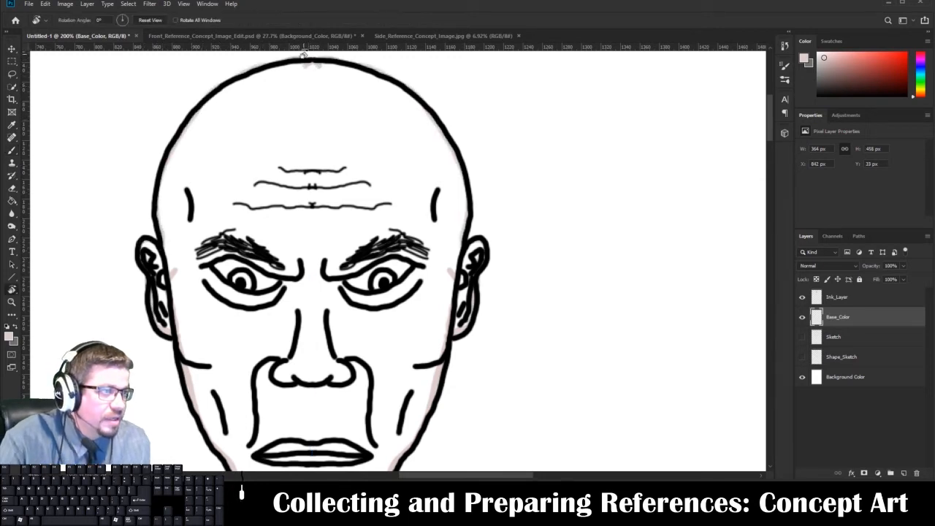
Erase the stray skin tone around the crown and repaint a clean border along the top of the head.
{"action": "key", "text": "e"}
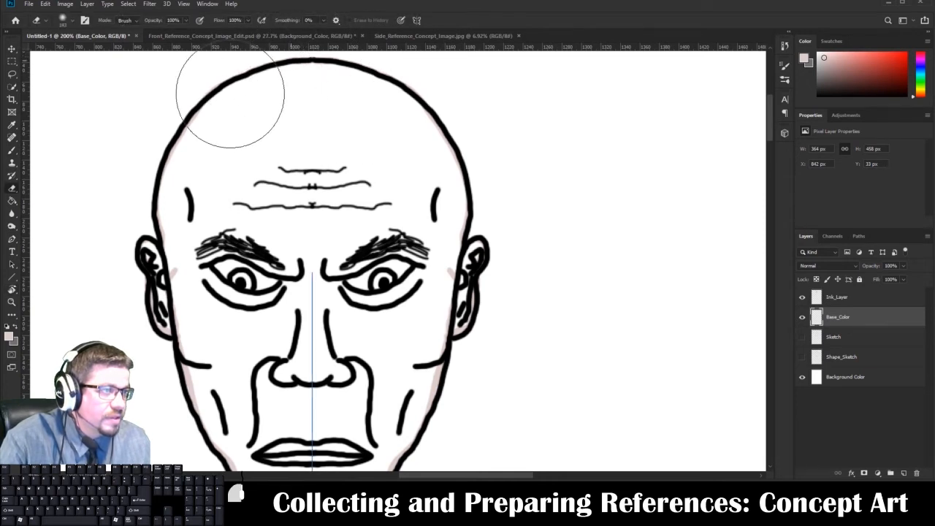
{"action": "key", "text": "b"}
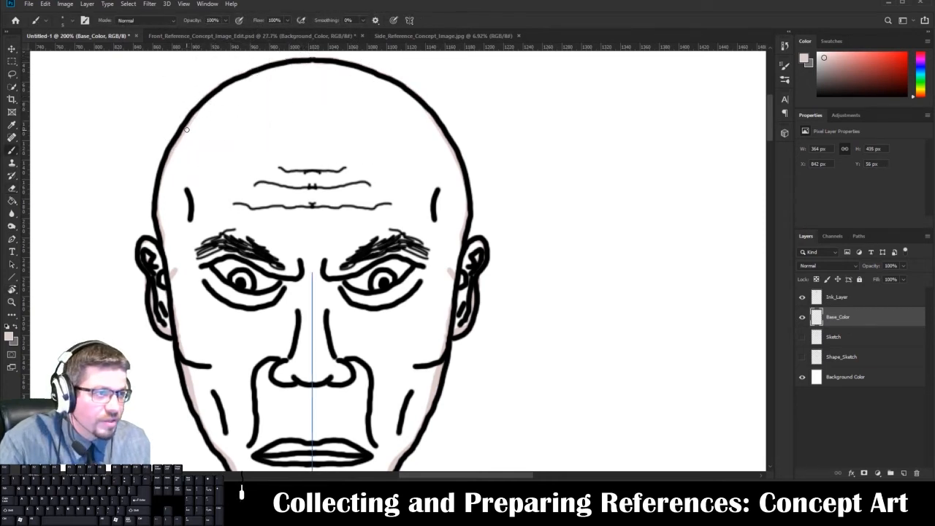
{"action": "left_click_drag", "start_coordinate": [186, 129], "coordinate": [204, 101]}
{"action": "left_click_drag", "start_coordinate": [242, 76], "coordinate": [329, 65]}
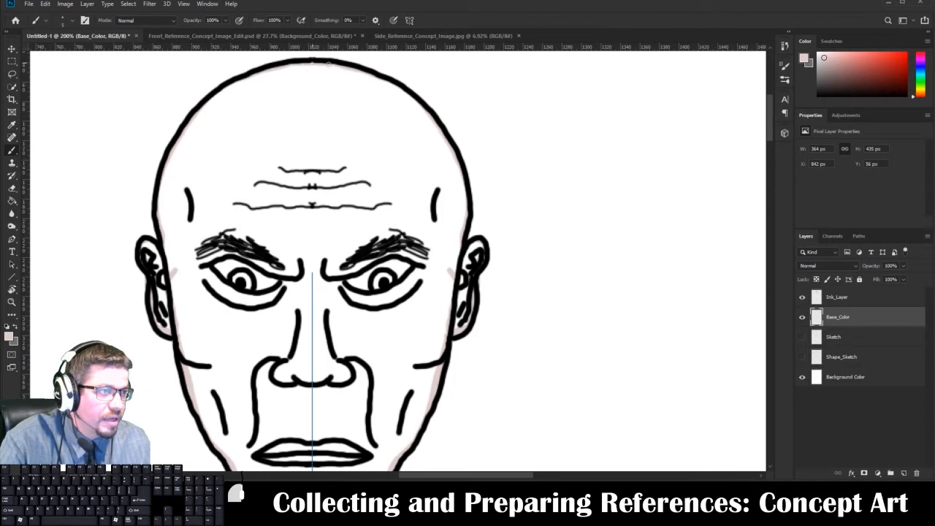
Paint the mirrored skin-tone border along the lower jaw and chin to close the face contour.
{"action": "mouse_move", "coordinate": [246, 227]}
{"action": "left_mouse_down"}
{"action": "mouse_move", "coordinate": [265, 114]}
{"action": "mouse_move", "coordinate": [259, 123]}
{"action": "left_mouse_up"}
{"action": "left_click_drag", "start_coordinate": [289, 320], "coordinate": [261, 229]}
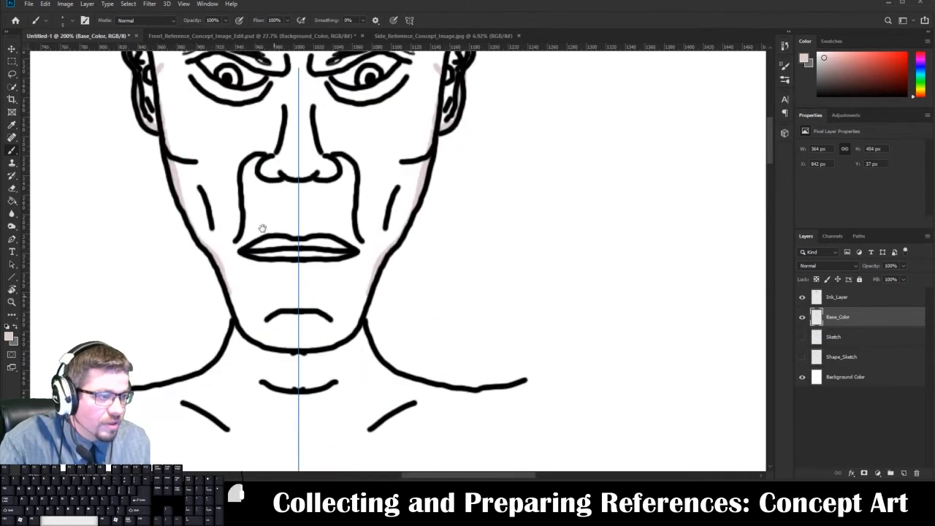
{"action": "mouse_move", "coordinate": [226, 295]}
{"action": "left_mouse_down"}
{"action": "mouse_move", "coordinate": [242, 336]}
{"action": "mouse_move", "coordinate": [289, 353]}
{"action": "left_mouse_up"}
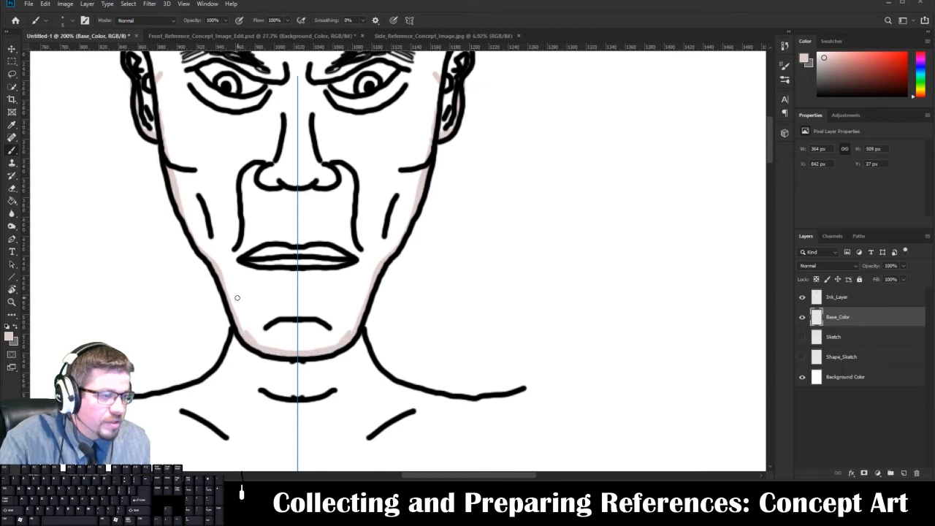
Fill the enclosed face on Base_Color with the skin tone using the Paint Bucket.
{"action": "key", "text": "g"}
{"action": "left_click", "coordinate": [260, 241]}
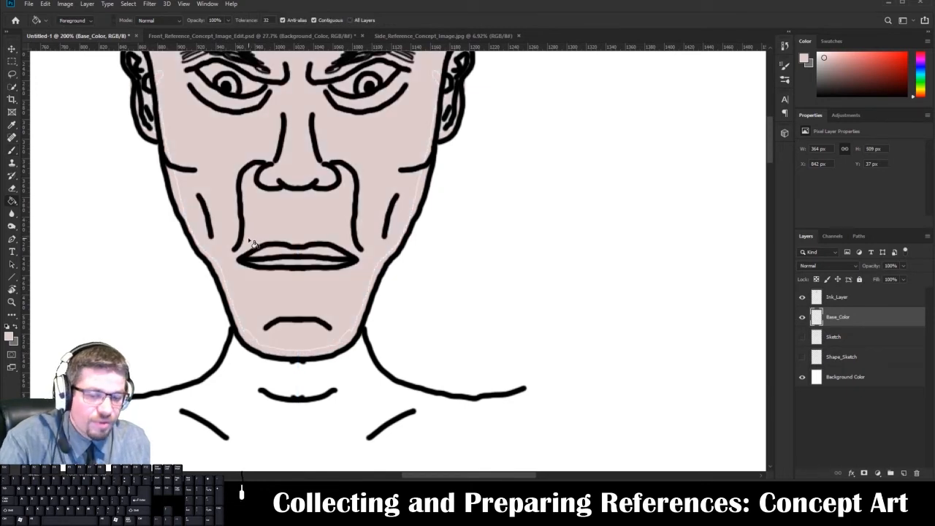
{"action": "key", "text": "b"}
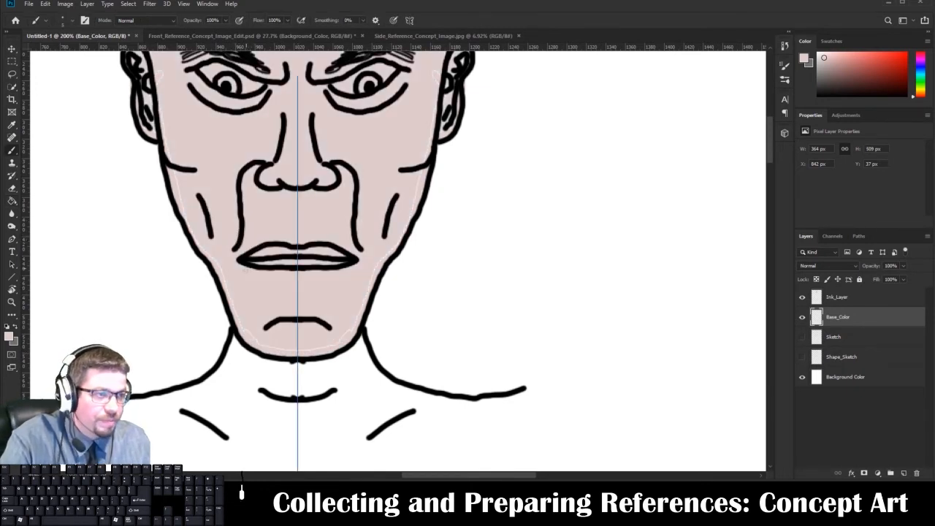
{"action": "key", "text": "g"}
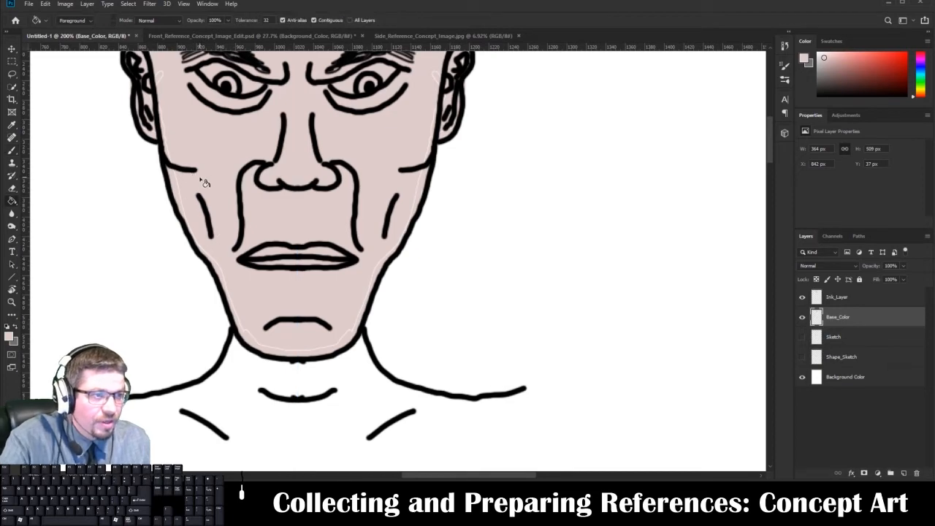
{"action": "left_click", "coordinate": [224, 148]}
Shrink the eraser to about 9 px and erase the skin tone spilling outside the upper skull outline.
{"action": "left_click_drag", "start_coordinate": [233, 145], "coordinate": [179, 91]}
{"action": "left_click_drag", "start_coordinate": [307, 145], "coordinate": [368, 395]}
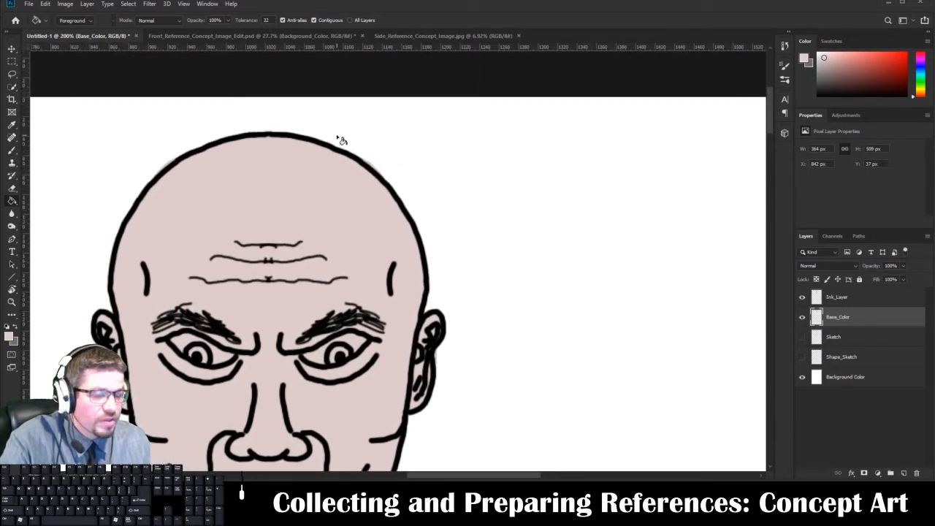
{"action": "scroll", "coordinate": [340, 140], "scroll_direction": "up", "scroll_amount": 4}
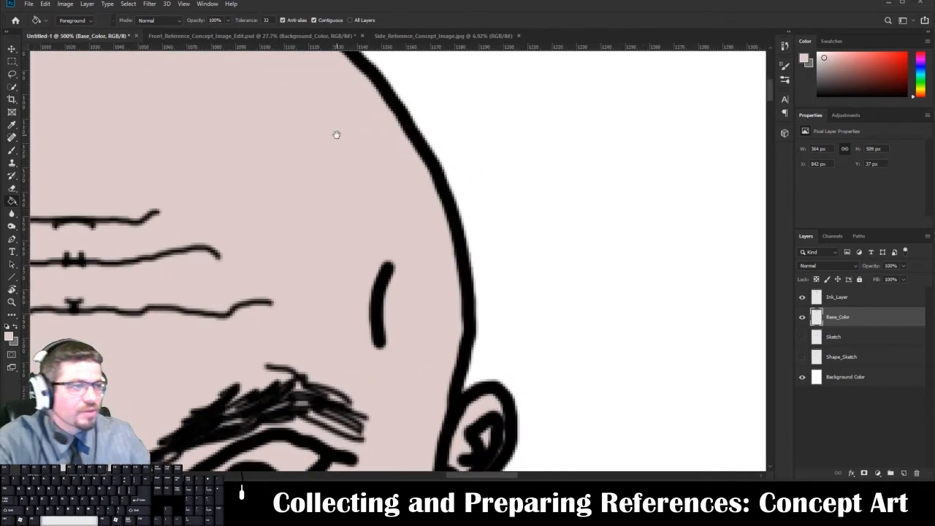
{"action": "scroll", "coordinate": [412, 327], "scroll_direction": "up", "scroll_amount": 1}
{"action": "left_click_drag", "start_coordinate": [412, 327], "coordinate": [413, 347]}
{"action": "left_click_drag", "start_coordinate": [357, 236], "coordinate": [389, 308]}
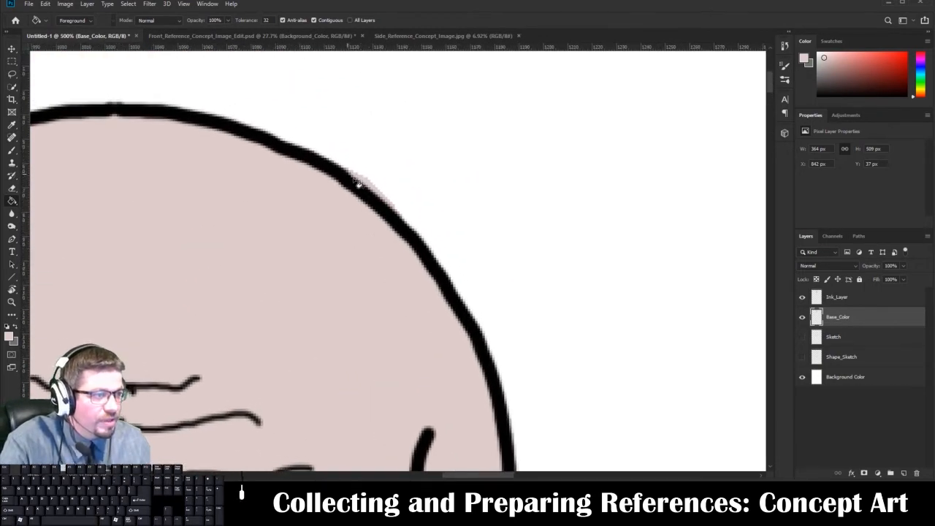
{"action": "key", "text": "e"}
{"action": "right_click", "coordinate": [471, 179]}
{"action": "left_click_drag", "start_coordinate": [496, 217], "coordinate": [483, 217]}
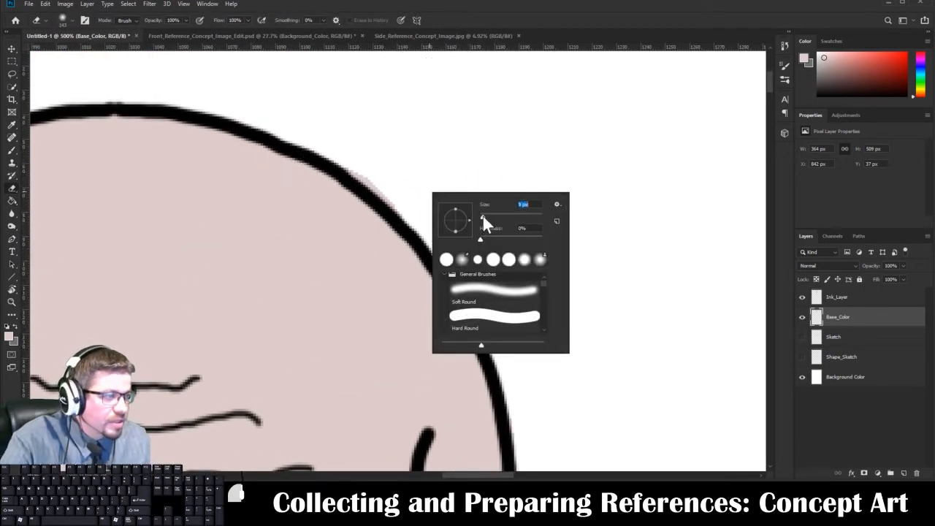
{"action": "mouse_move", "coordinate": [391, 187]}
{"action": "left_mouse_down"}
{"action": "mouse_move", "coordinate": [396, 202]}
{"action": "mouse_move", "coordinate": [335, 144]}
{"action": "left_mouse_up"}
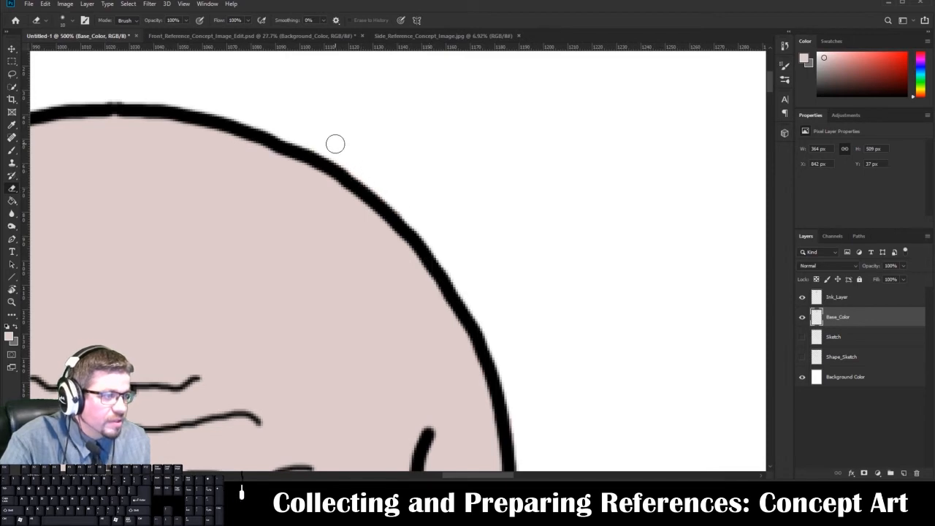
Switch to Front_Reference_Concept_Image_Edit.psd and toggle the Highlights_Shading layer to compare the character with and without shading.
{"action": "key", "text": "ctrl+0"}
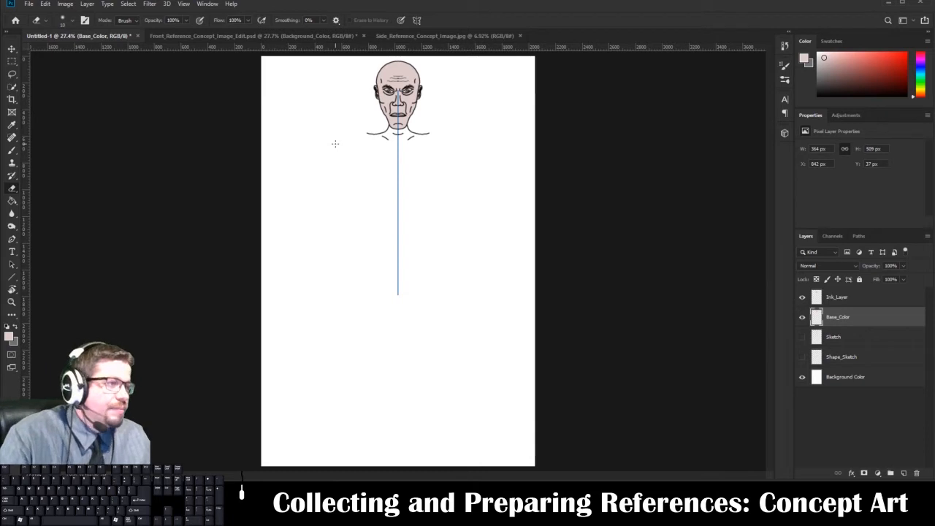
{"action": "left_click", "coordinate": [225, 36]}
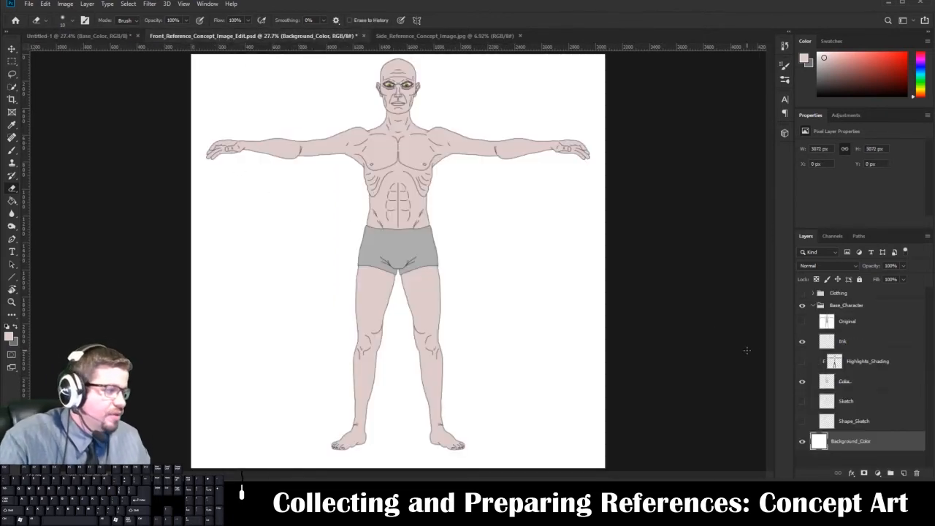
{"action": "left_click", "coordinate": [801, 362]}
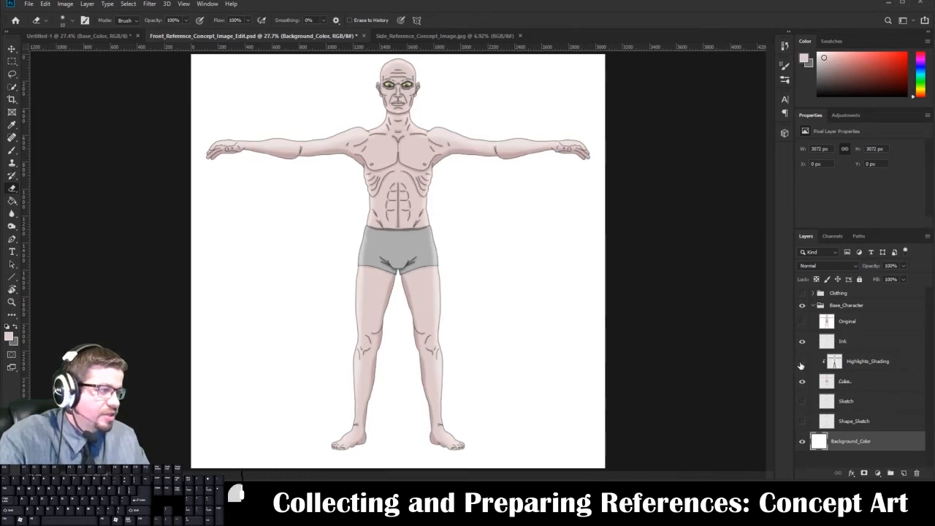
{"action": "left_click", "coordinate": [801, 362]}
{"action": "left_click", "coordinate": [801, 362]}
{"action": "left_click", "coordinate": [801, 361]}
{"action": "left_click", "coordinate": [801, 362]}
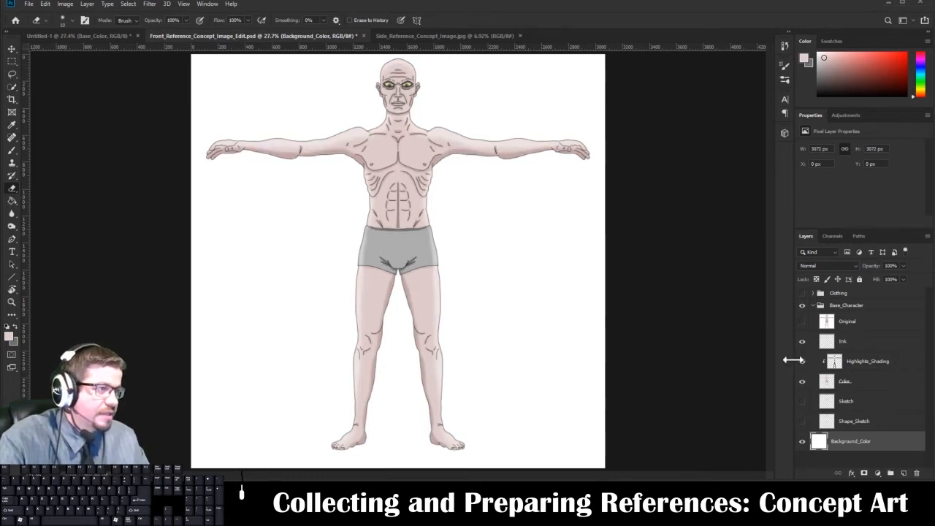
Return to the Untitled-1 document and add a new layer directly above Base_Color.
{"action": "left_click", "coordinate": [101, 38]}
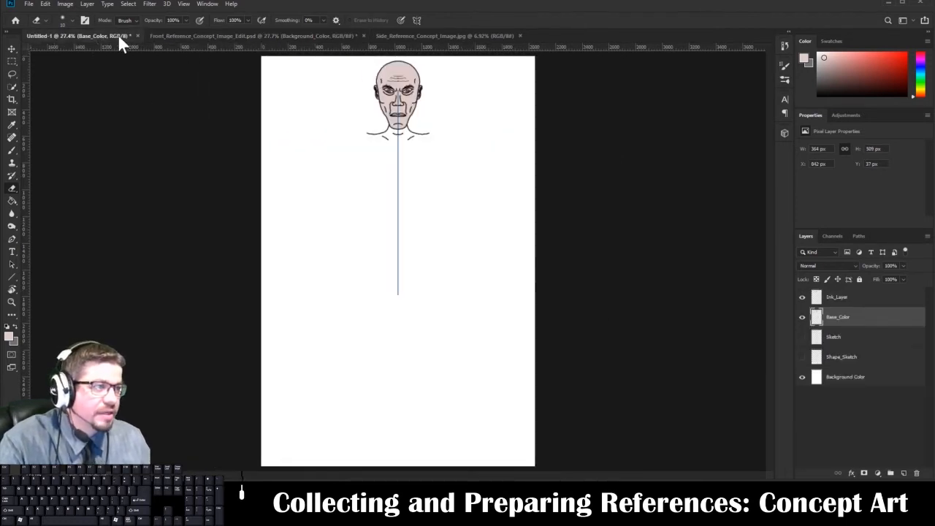
{"action": "key", "text": "ctrl+plus"}
{"action": "key", "text": "ctrl+plus"}
{"action": "key", "text": "ctrl+plus"}
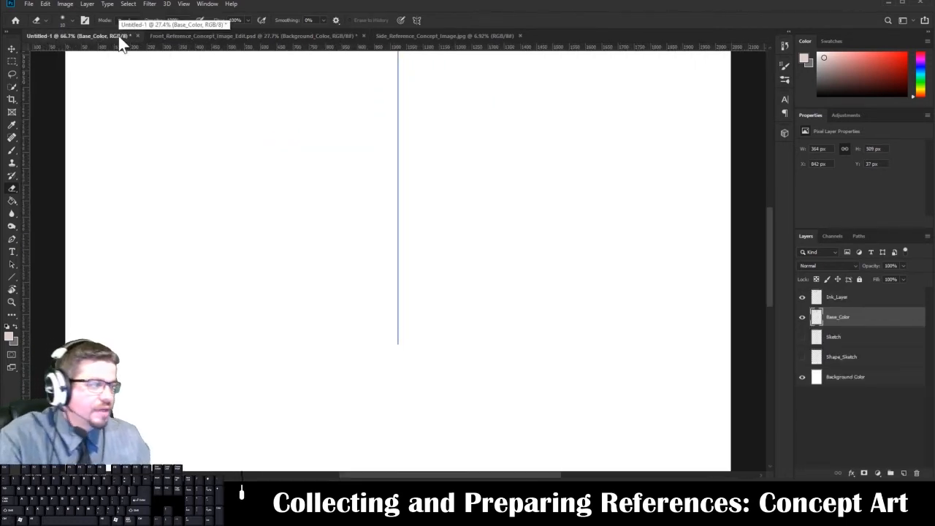
{"action": "left_click_drag", "start_coordinate": [492, 146], "coordinate": [462, 318]}
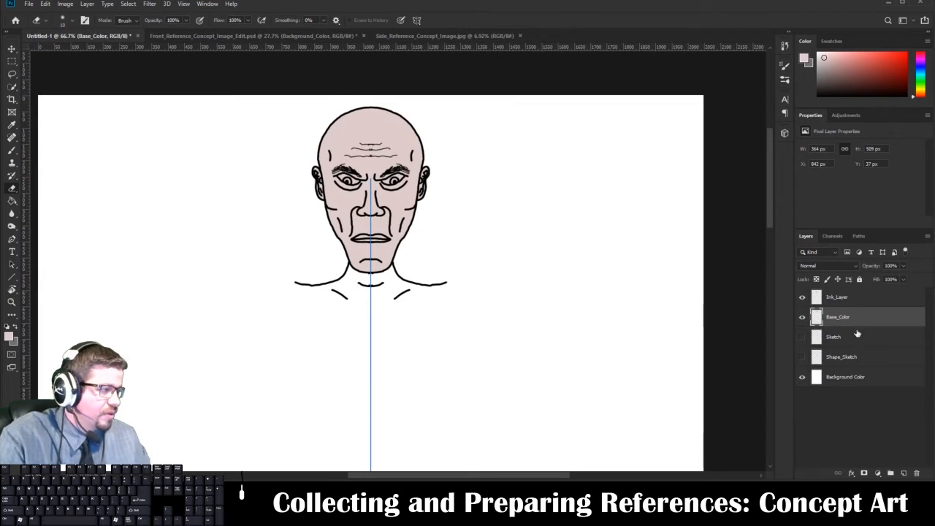
{"action": "left_click", "coordinate": [857, 335]}
{"action": "left_click", "coordinate": [857, 321]}
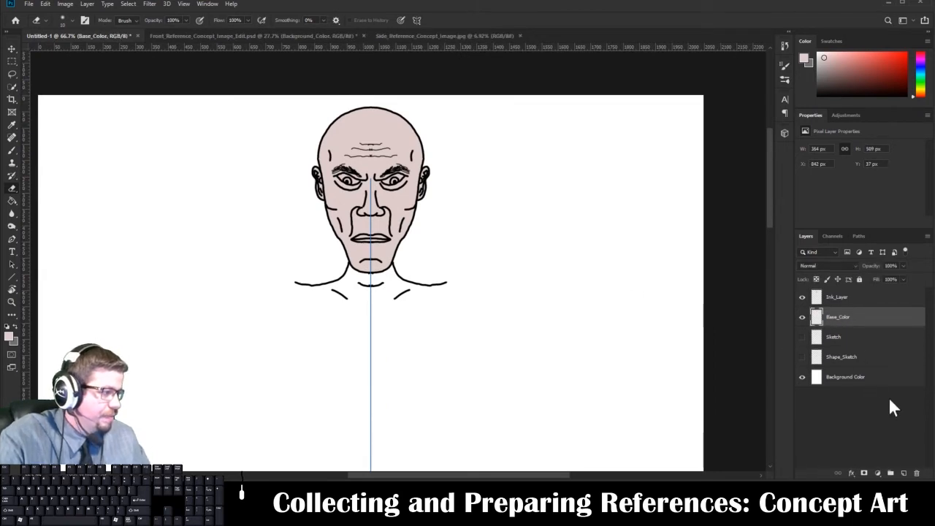
{"action": "left_click", "coordinate": [904, 473]}
Rename the new layer Shadows_Highlights.
{"action": "double_click", "coordinate": [838, 318]}
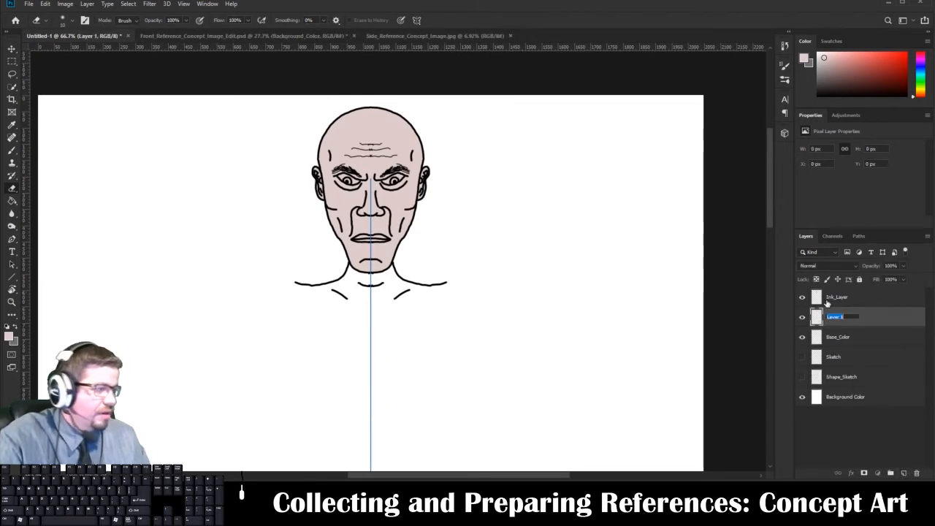
{"action": "type", "text": "Shadows"}
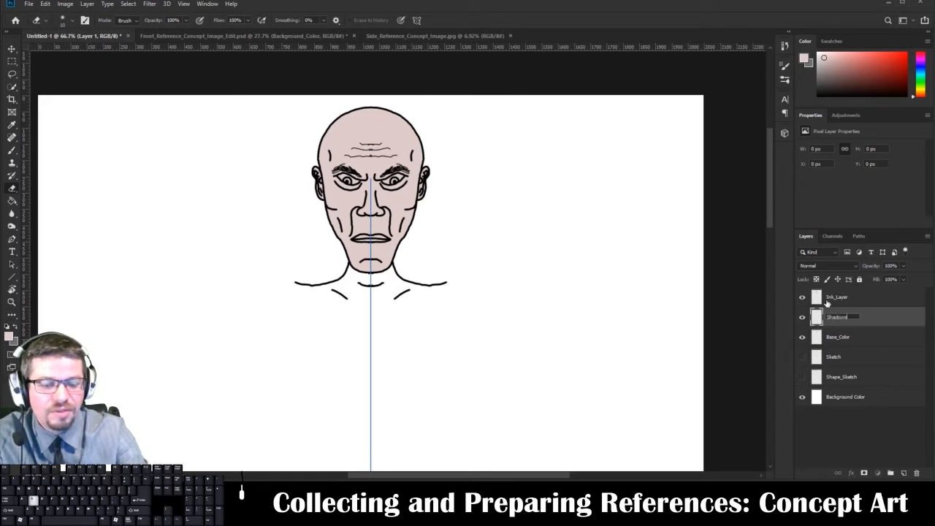
{"action": "type", "text": "_H"}
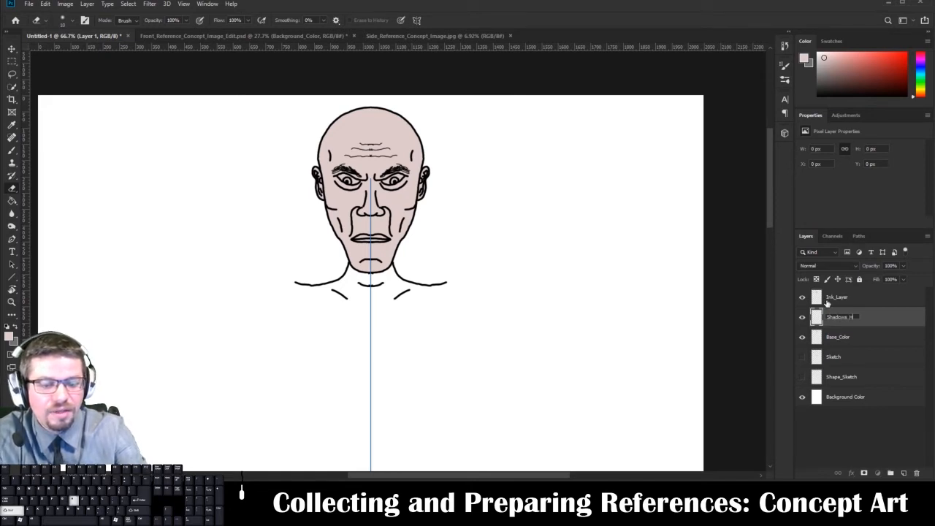
{"action": "type", "text": "ighlights"}
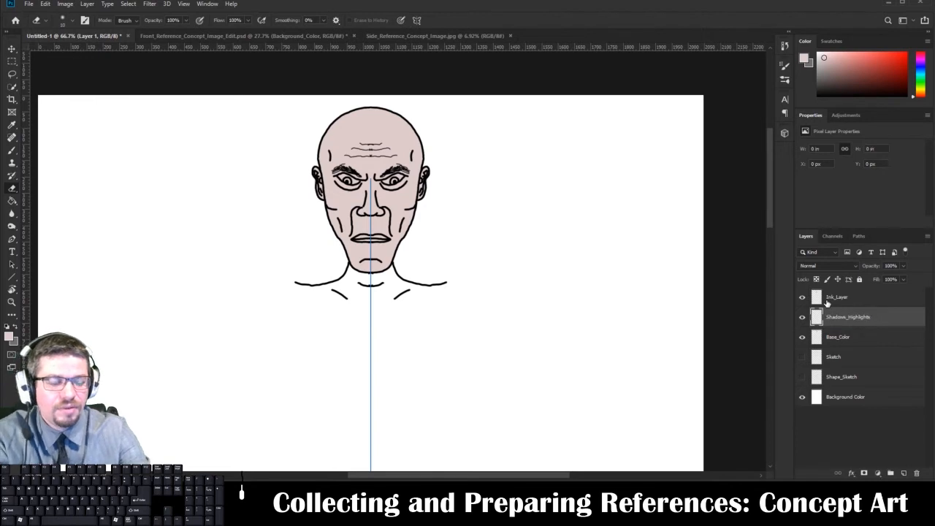
{"action": "key", "text": "Return"}
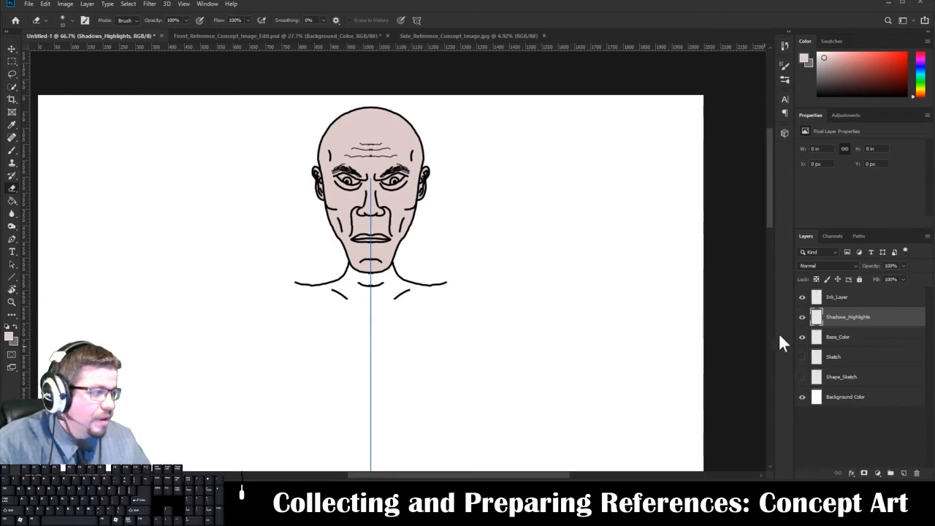
Clip the Shadows_Highlights layer to Base_Color with a clipping mask.
{"action": "right_click", "coordinate": [831, 317]}
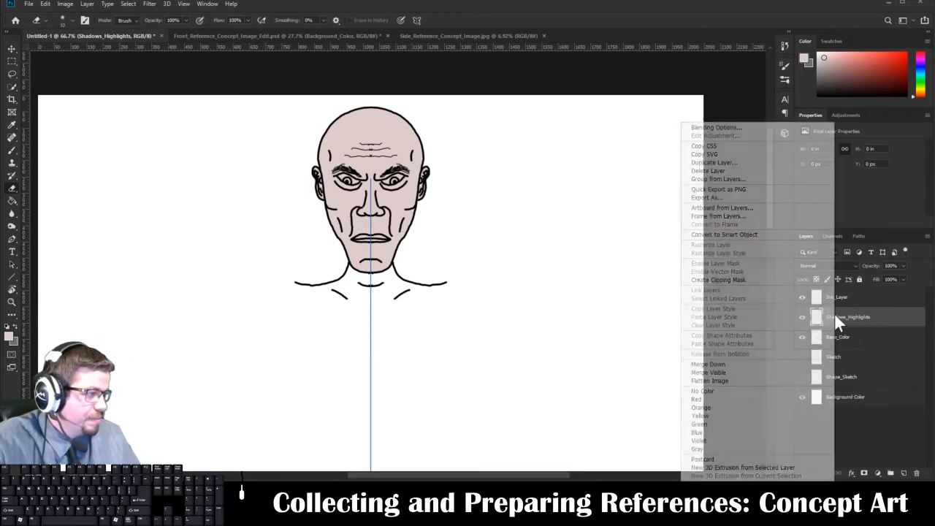
{"action": "left_click", "coordinate": [847, 313]}
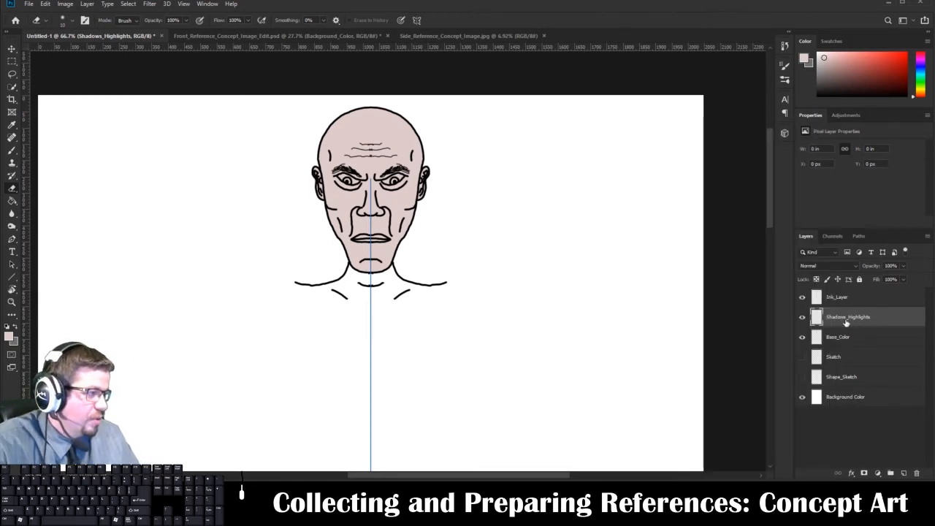
{"action": "right_click", "coordinate": [844, 318]}
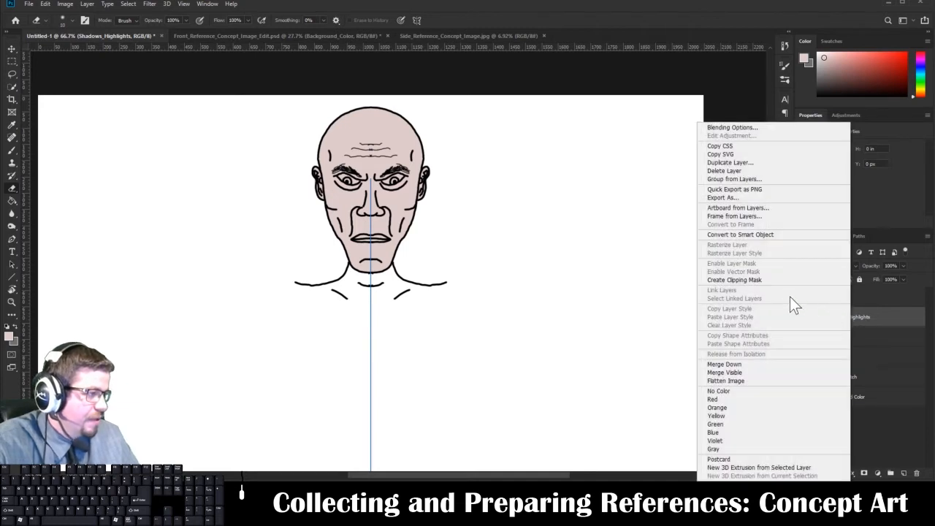
{"action": "left_click", "coordinate": [772, 280]}
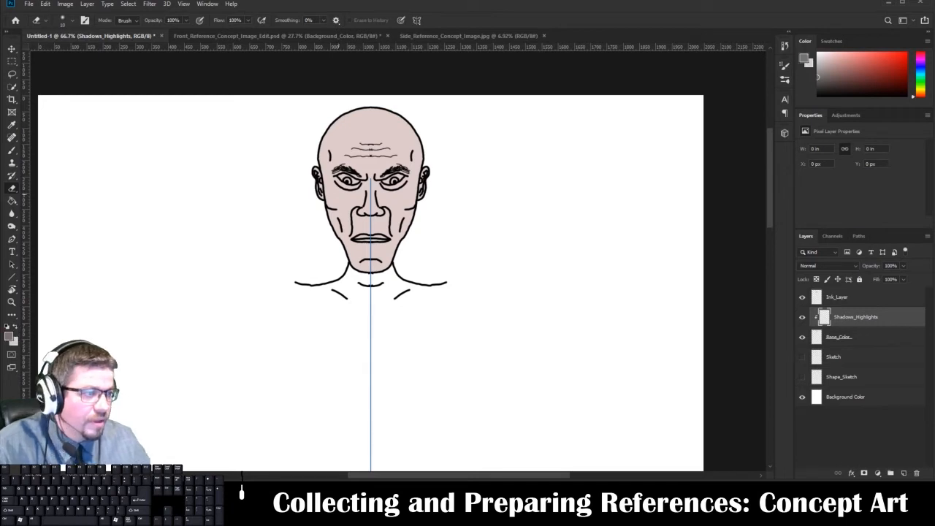
Check the eraser brush settings, and hide and reshow Shadows_Highlights and Base_Color to examine what each contributes.
{"action": "right_click", "coordinate": [399, 209]}
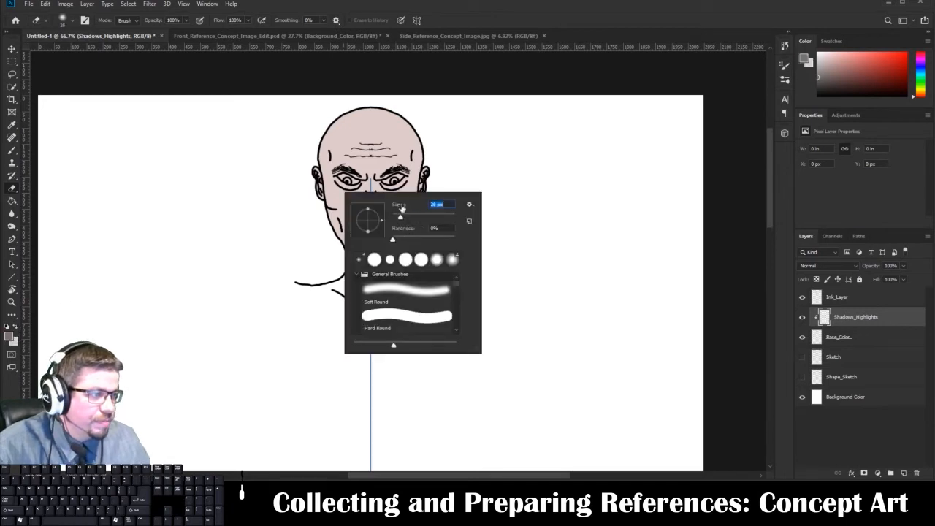
{"action": "left_click", "coordinate": [326, 158]}
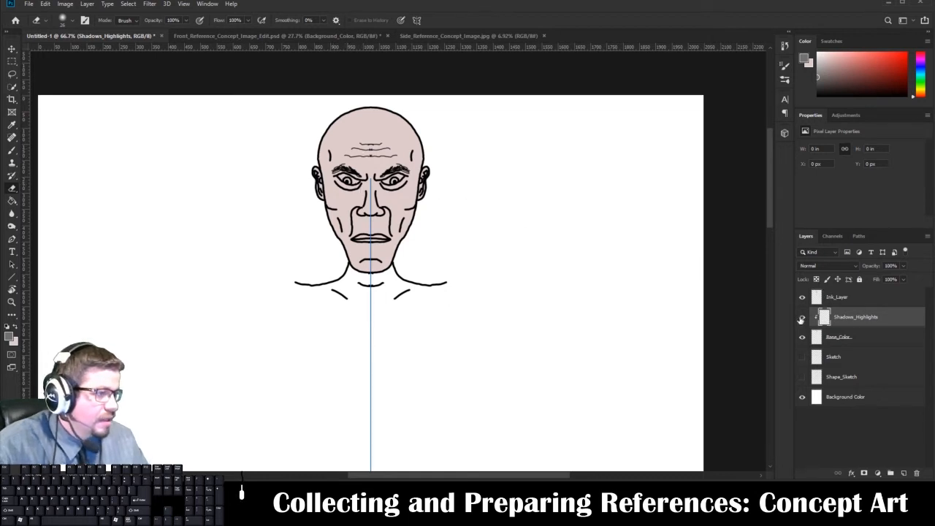
{"action": "left_click", "coordinate": [801, 318]}
{"action": "left_click", "coordinate": [801, 318]}
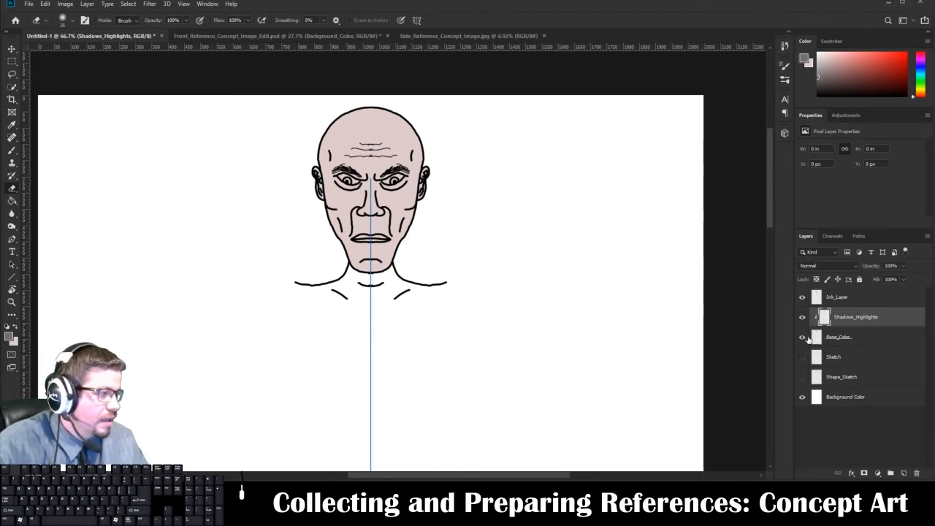
{"action": "left_click", "coordinate": [802, 337]}
{"action": "left_click", "coordinate": [801, 337]}
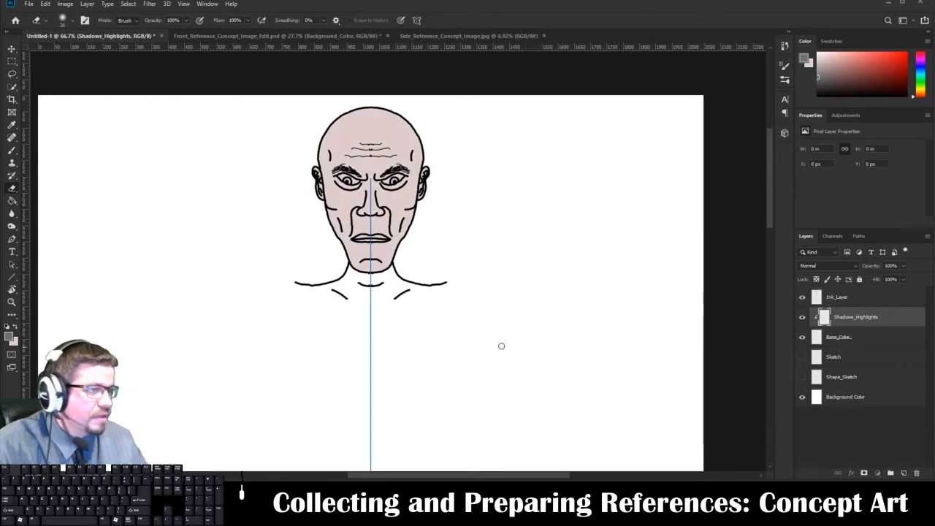
Set a hard round brush to about 18 px and paint mirrored gray strokes across the crown and beyond the head outline on Shadows_Highlights.
{"action": "key", "text": "b"}
{"action": "left_click_drag", "start_coordinate": [354, 220], "coordinate": [365, 257]}
{"action": "key", "text": "ctrl+z"}
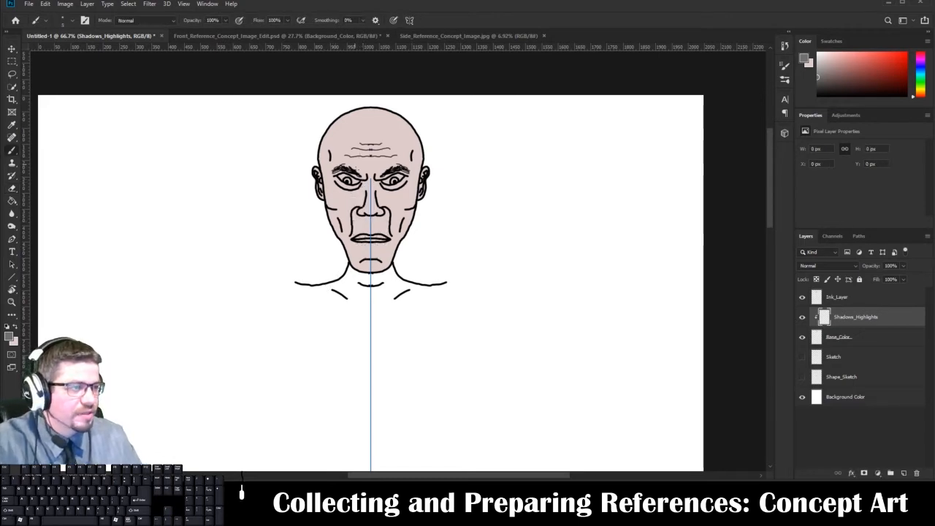
{"action": "right_click", "coordinate": [357, 199]}
{"action": "left_click_drag", "start_coordinate": [412, 232], "coordinate": [409, 229]}
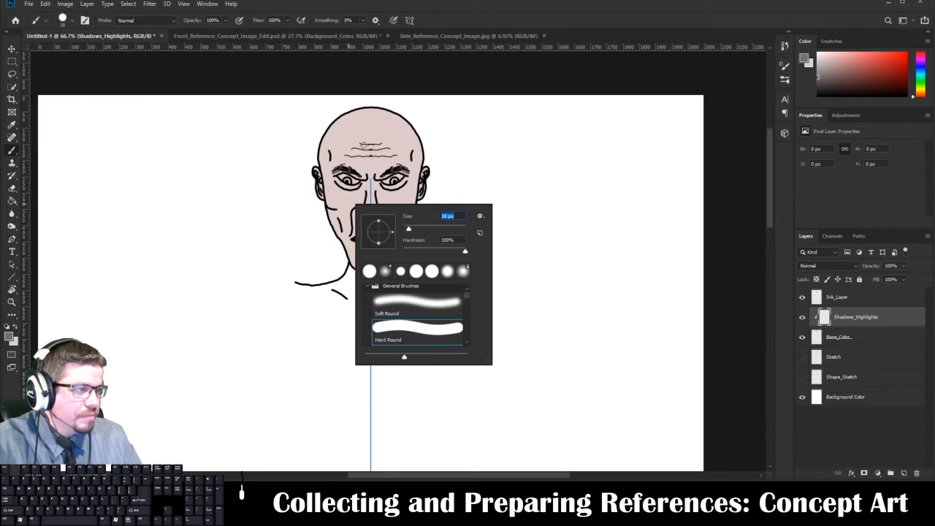
{"action": "left_click_drag", "start_coordinate": [345, 126], "coordinate": [367, 113]}
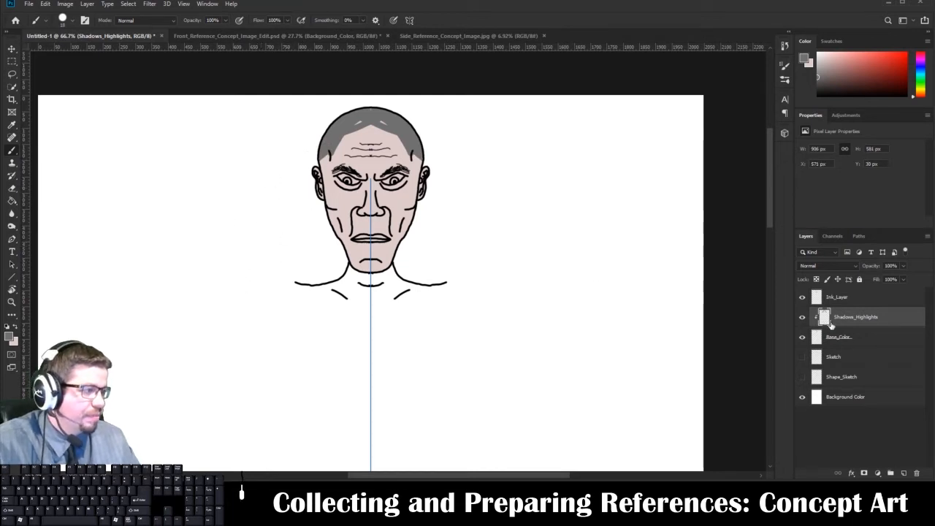
Release the clipping mask on Shadows_Highlights to compare the unclipped strokes, and clip the layer to Base_Color again.
{"action": "right_click", "coordinate": [831, 326]}
{"action": "left_click", "coordinate": [719, 280]}
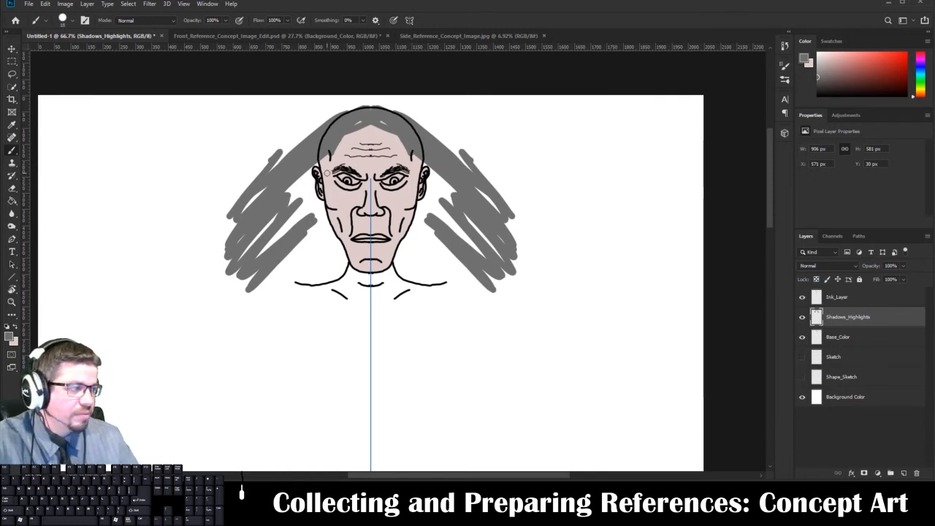
{"action": "right_click", "coordinate": [838, 319]}
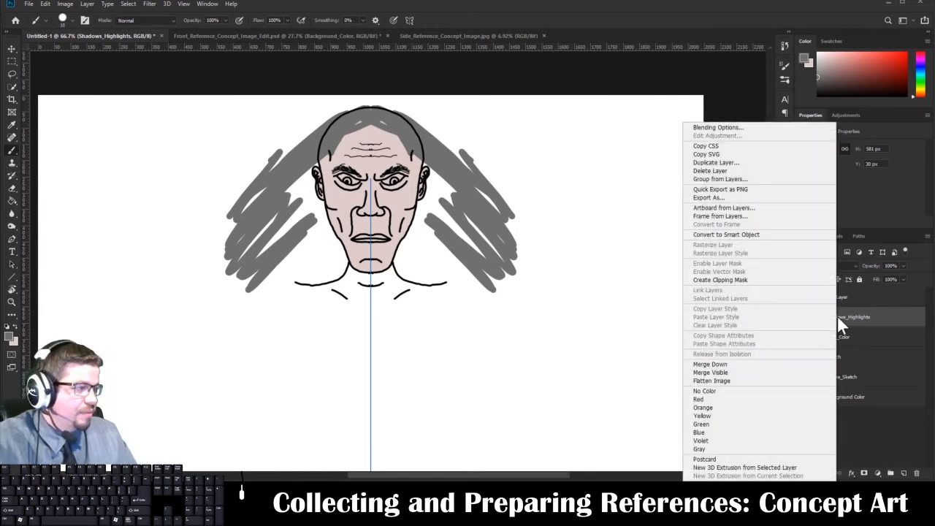
{"action": "left_click", "coordinate": [799, 282]}
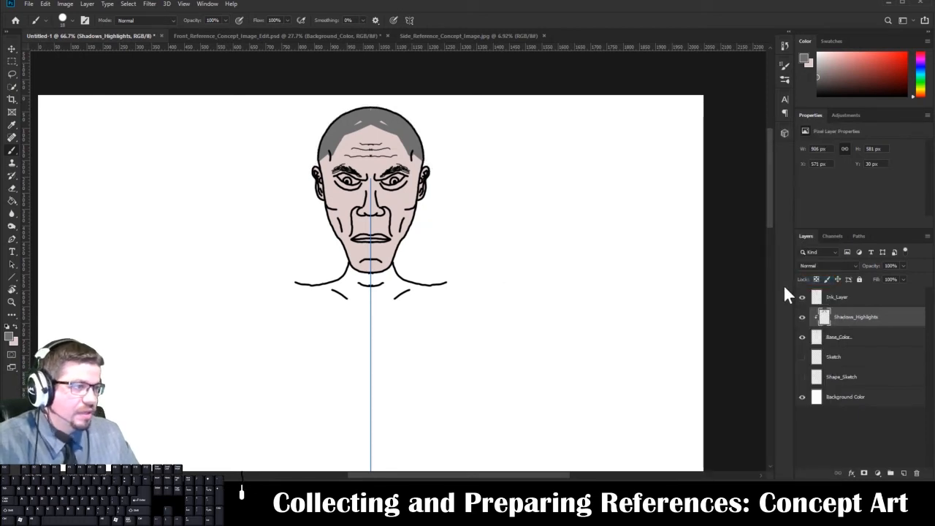
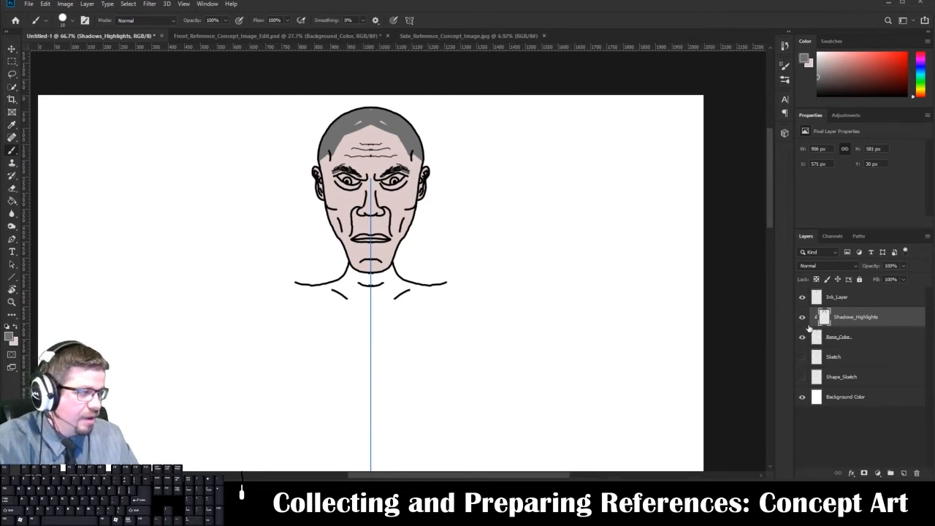
Release the Shadows_Highlights clipping mask, clear all the gray strokes from the layer, and clip it to Base_Color again.
{"action": "right_click", "coordinate": [823, 317]}
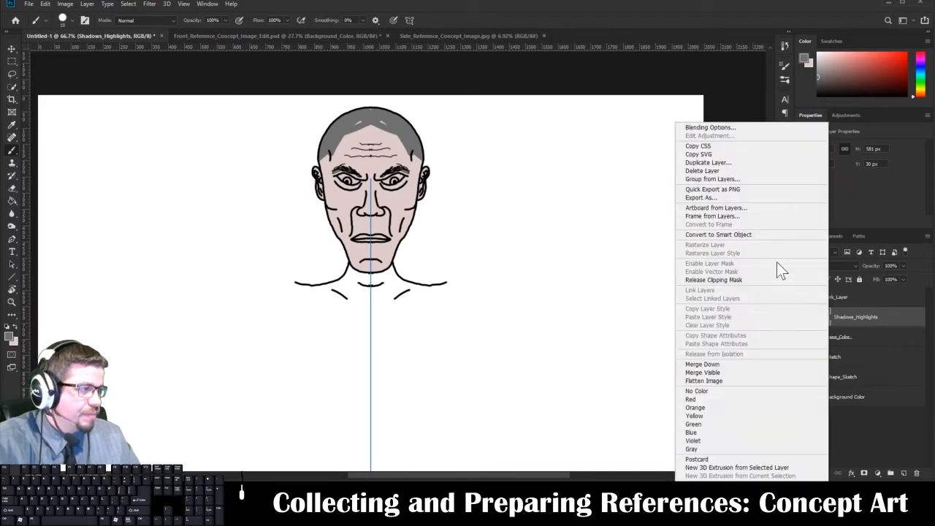
{"action": "left_click", "coordinate": [723, 280]}
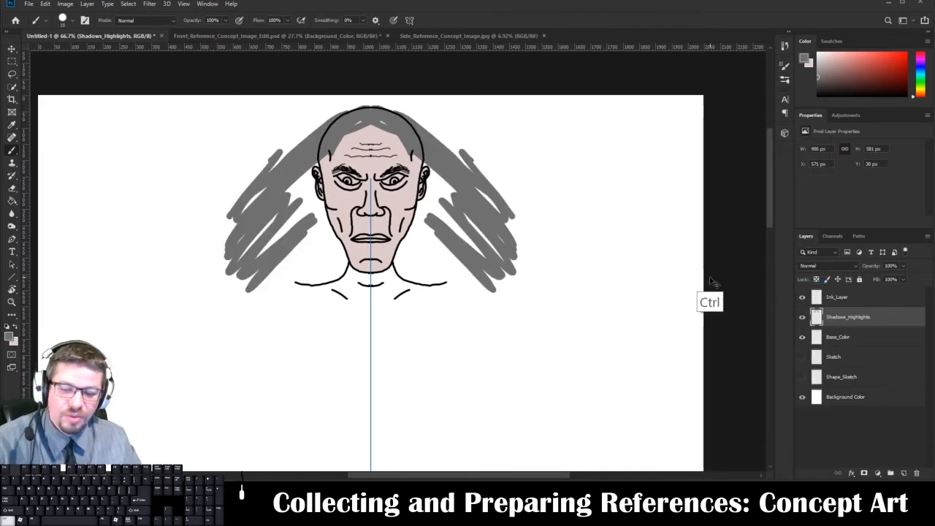
{"action": "key", "text": "ctrl+a"}
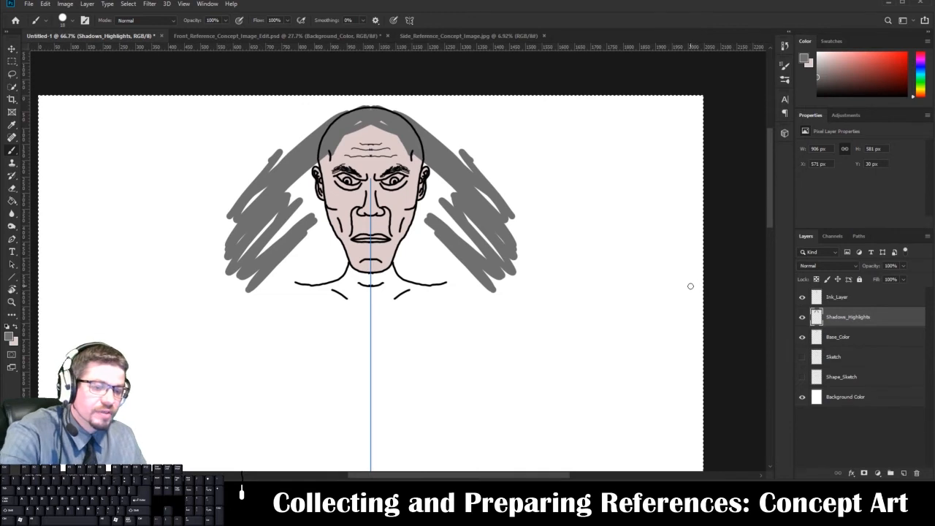
{"action": "key", "text": "Delete"}
{"action": "key", "text": "ctrl+d"}
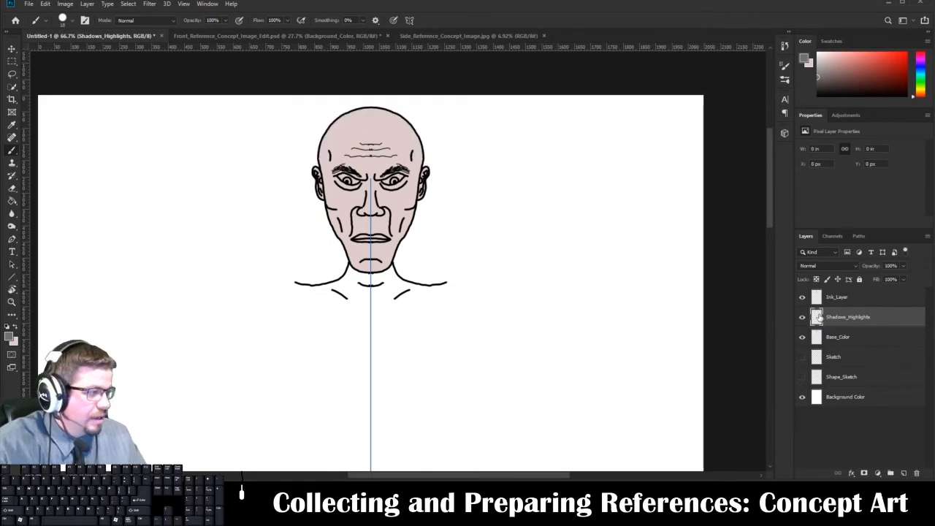
{"action": "right_click", "coordinate": [817, 316]}
{"action": "left_click", "coordinate": [765, 280]}
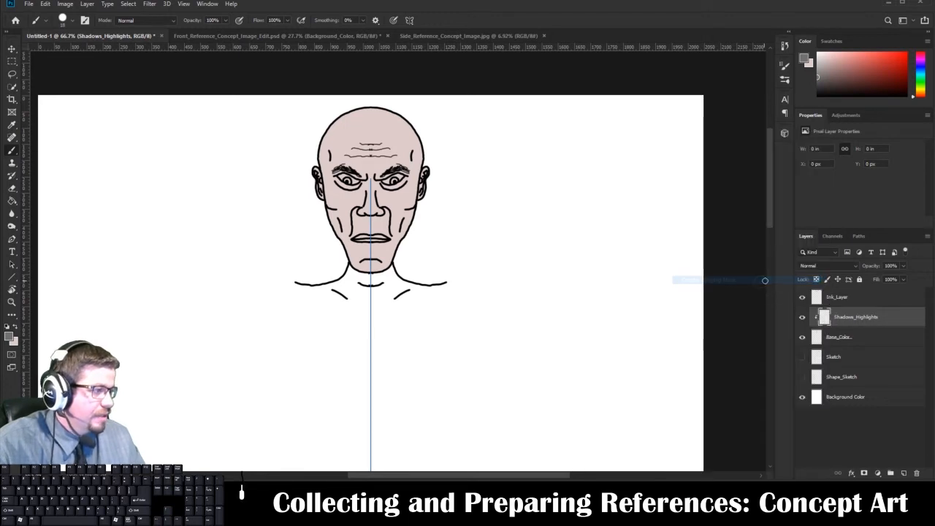
Set the foreground color to black (000000) and the background color to white (ffffff).
{"action": "left_click", "coordinate": [10, 335]}
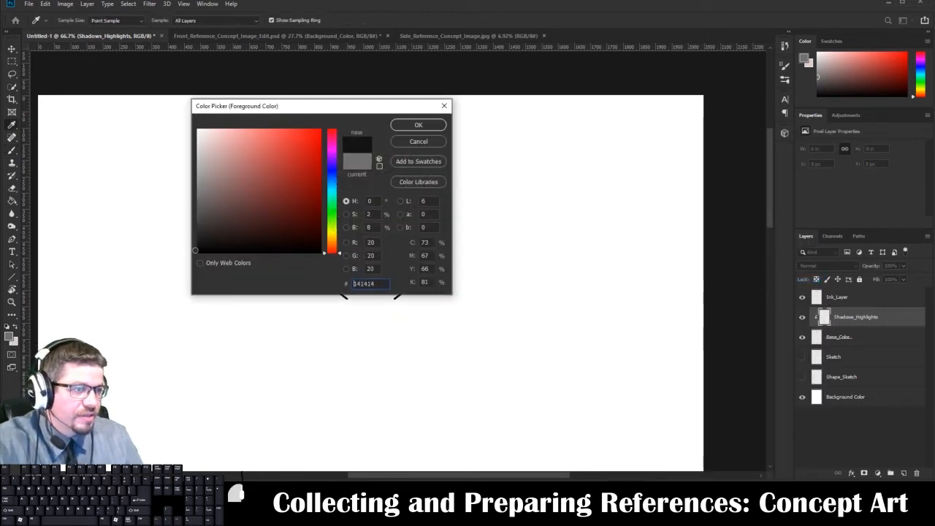
{"action": "left_click", "coordinate": [197, 252]}
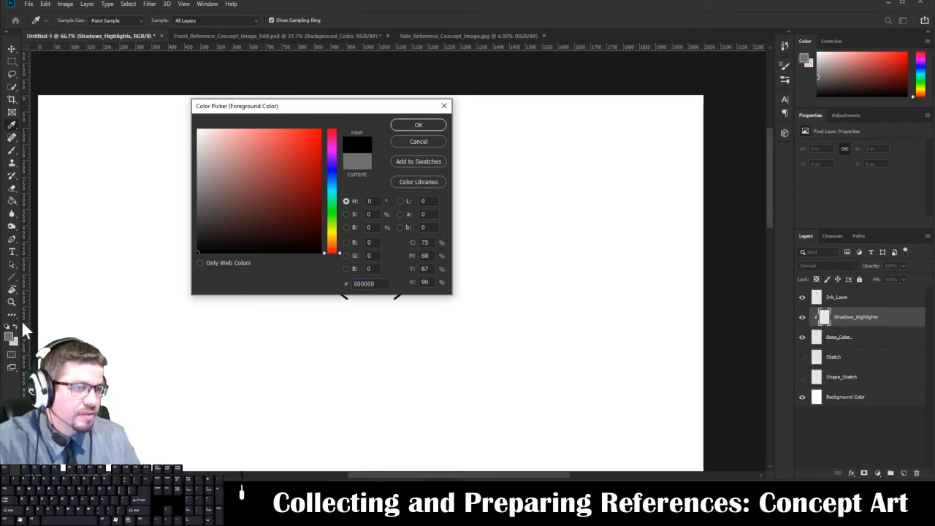
{"action": "left_click", "coordinate": [400, 130]}
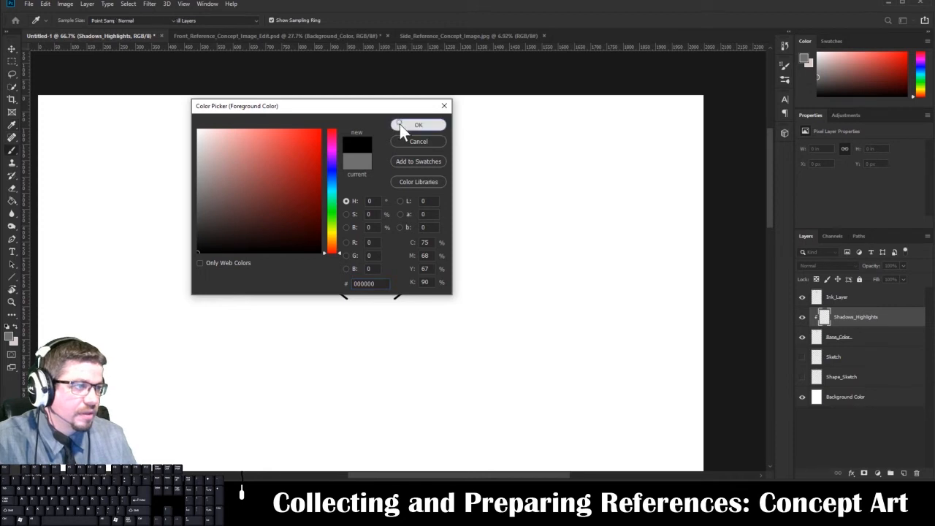
{"action": "left_click", "coordinate": [16, 327]}
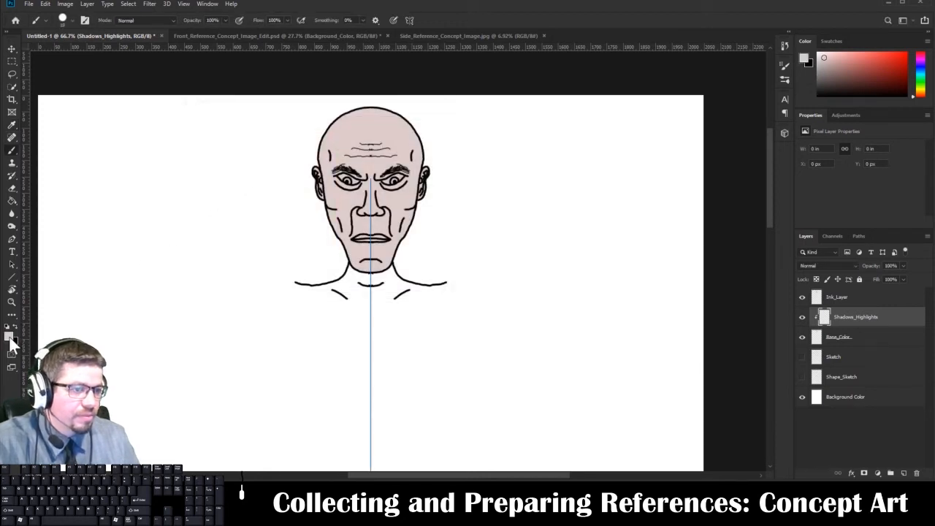
{"action": "left_click", "coordinate": [9, 337]}
{"action": "type", "text": "ffffff"}
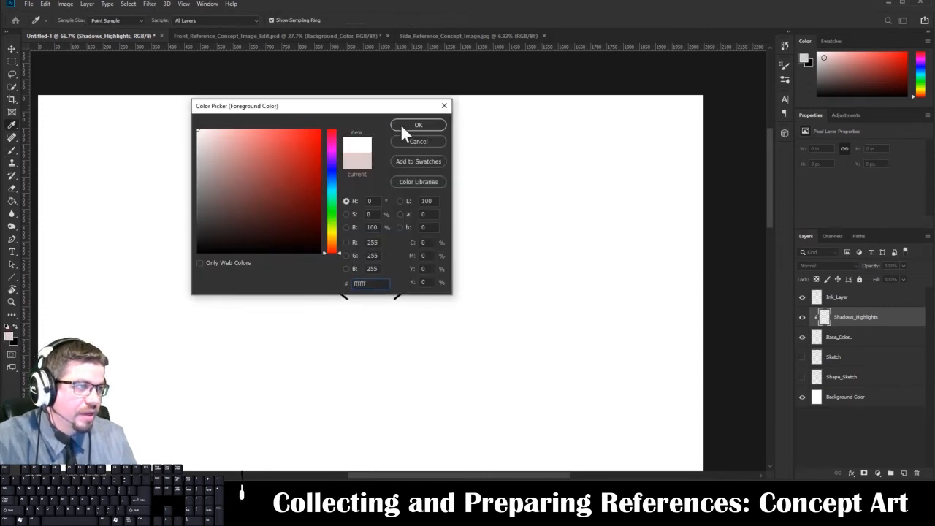
{"action": "left_click", "coordinate": [401, 123]}
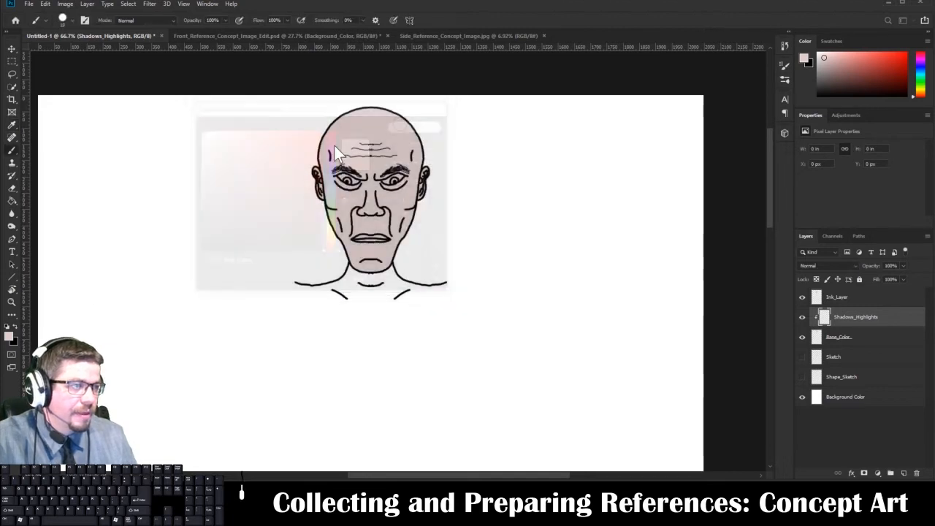
{"action": "left_click", "coordinate": [17, 327]}
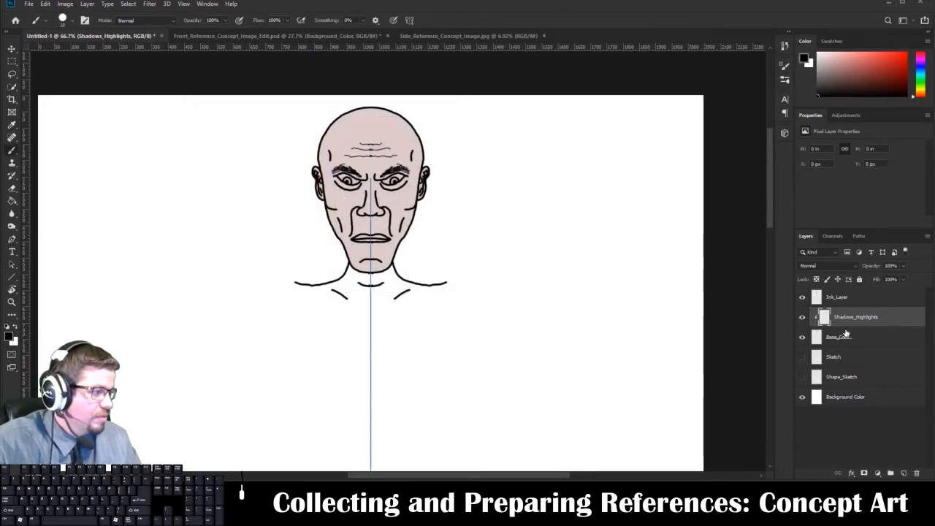
Set the blend mode of the Shadows_Highlights layer to Soft Light.
{"action": "left_click", "coordinate": [814, 266]}
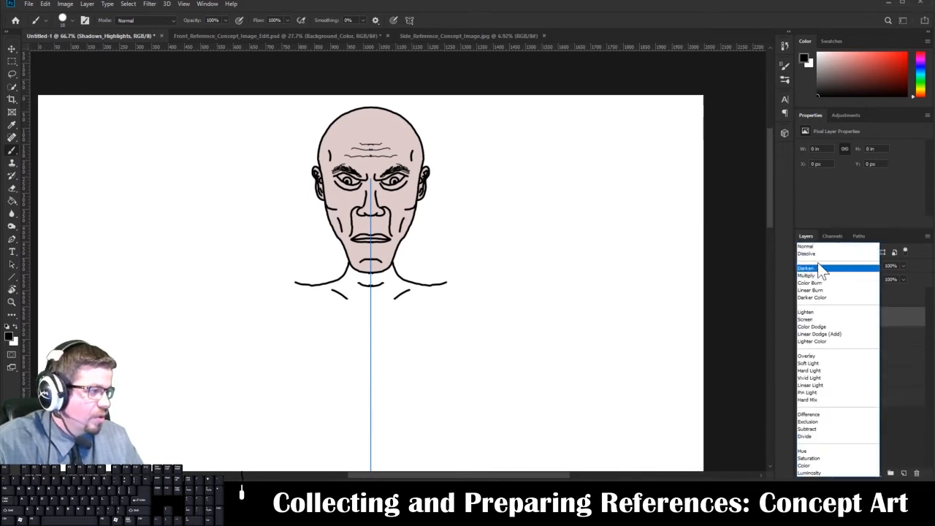
{"action": "left_click", "coordinate": [821, 209]}
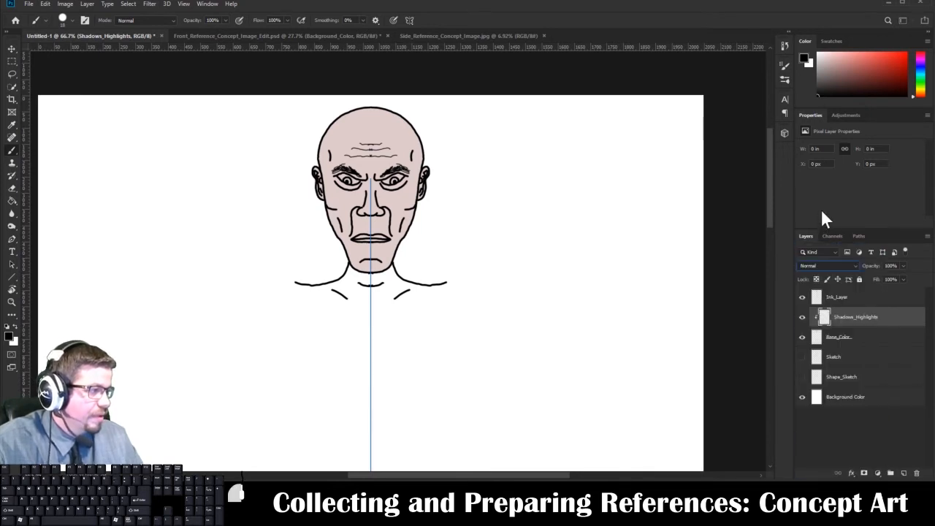
{"action": "left_click", "coordinate": [828, 266]}
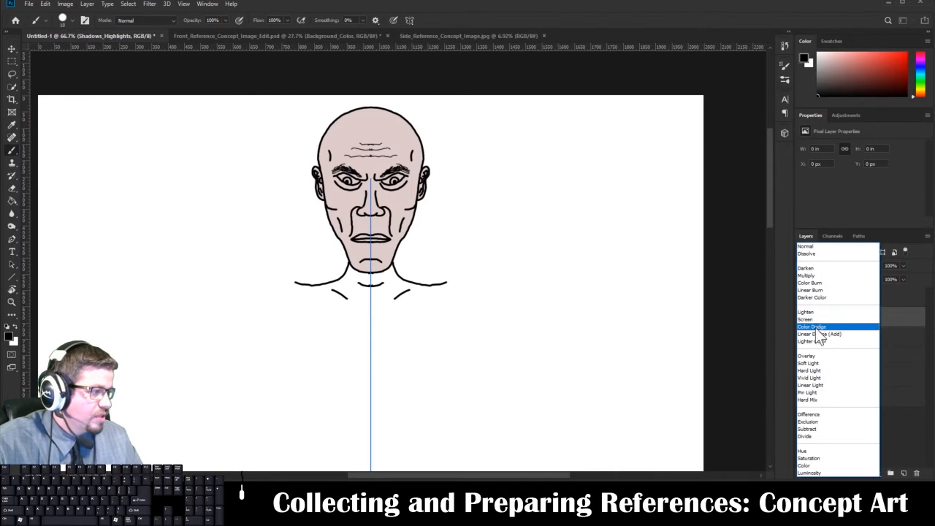
{"action": "left_click", "coordinate": [809, 363]}
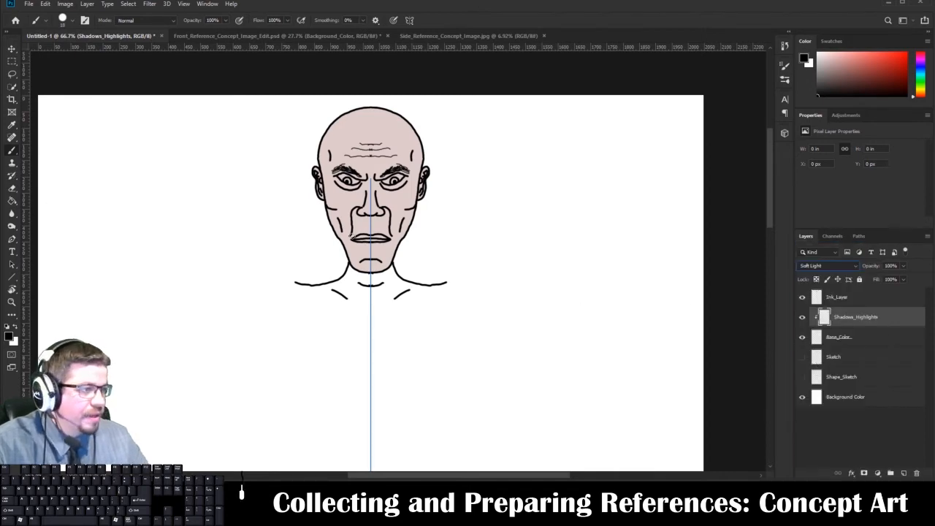
Set the hard round brush to 10 px, paint mirrored black shadows along the nose-to-mouth folds, and erase the excess outside them.
{"action": "key", "text": "ctrl+equal"}
{"action": "key", "text": "ctrl+equal"}
{"action": "key", "text": "ctrl+equal"}
{"action": "key", "text": "ctrl+equal"}
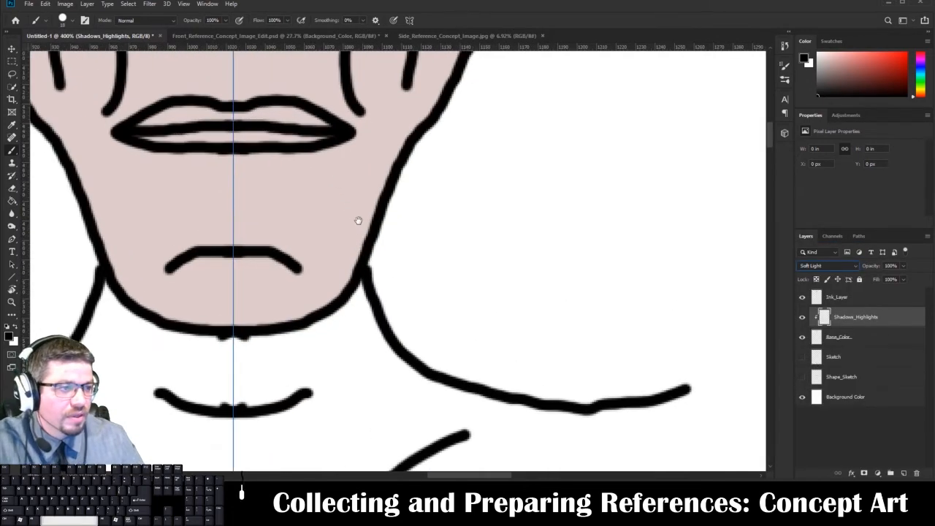
{"action": "left_click_drag", "start_coordinate": [358, 220], "coordinate": [506, 447]}
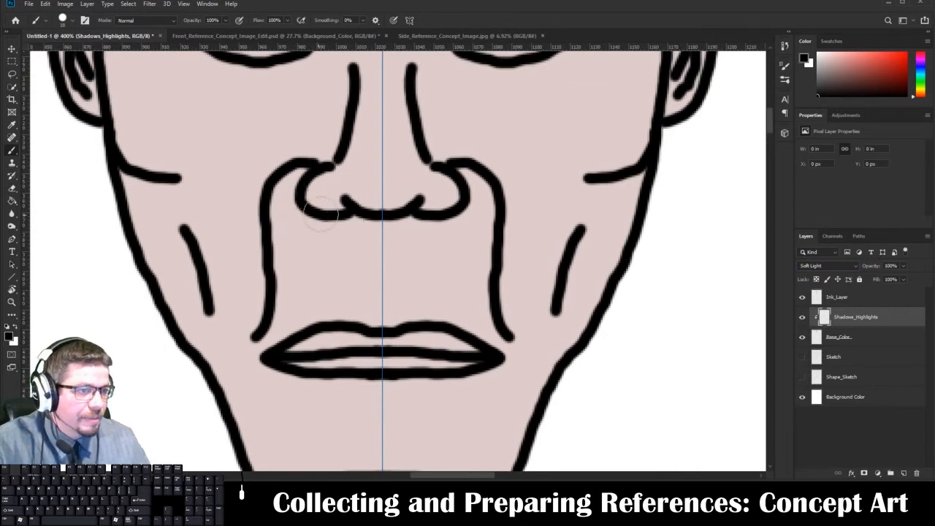
{"action": "mouse_move", "coordinate": [296, 160]}
{"action": "left_mouse_down"}
{"action": "mouse_move", "coordinate": [276, 196]}
{"action": "mouse_move", "coordinate": [281, 272]}
{"action": "left_mouse_up"}
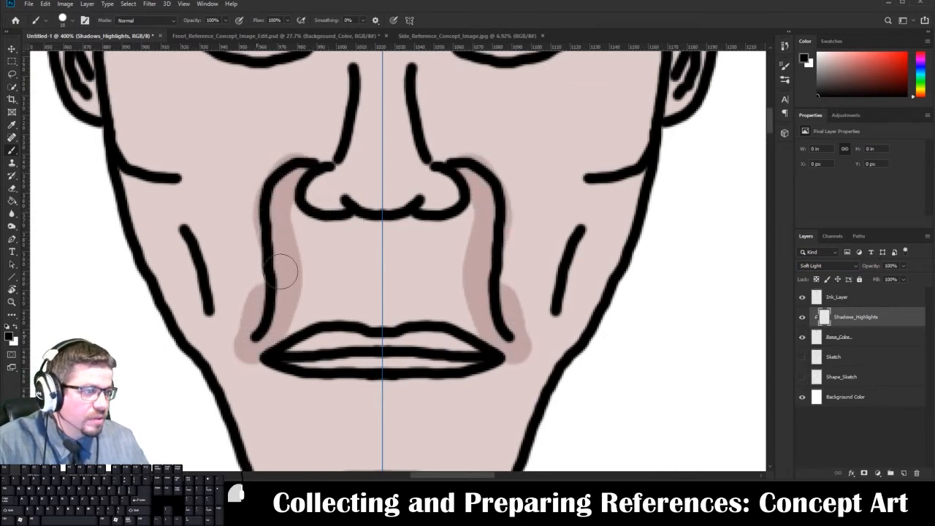
{"action": "key", "text": "ctrl+z"}
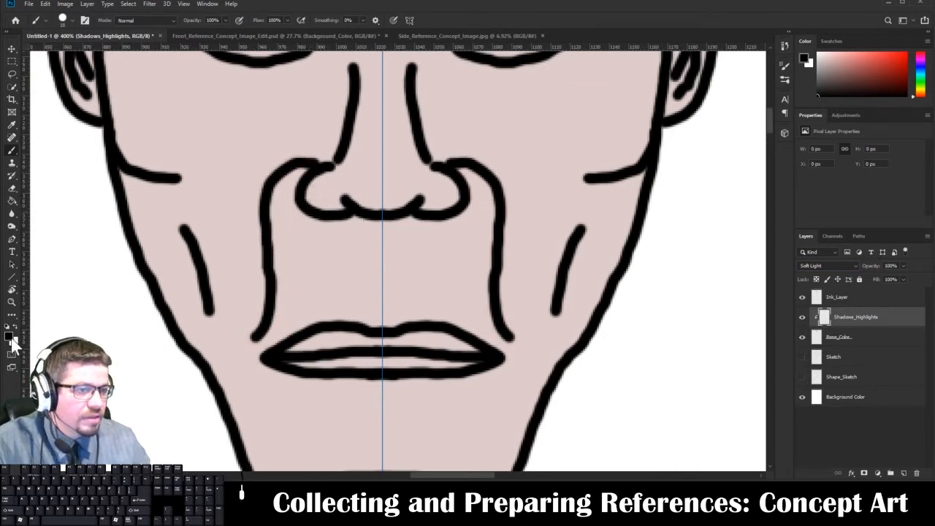
{"action": "right_click", "coordinate": [271, 194]}
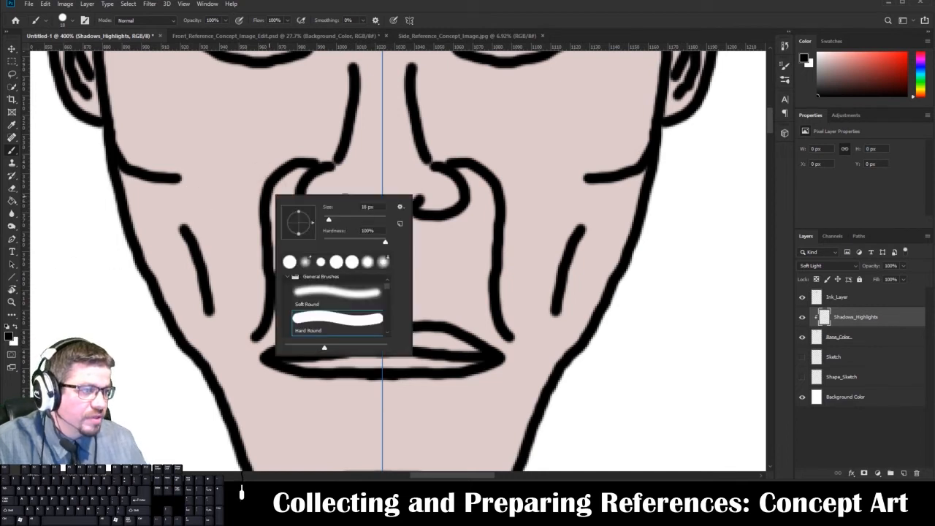
{"action": "type", "text": "10"}
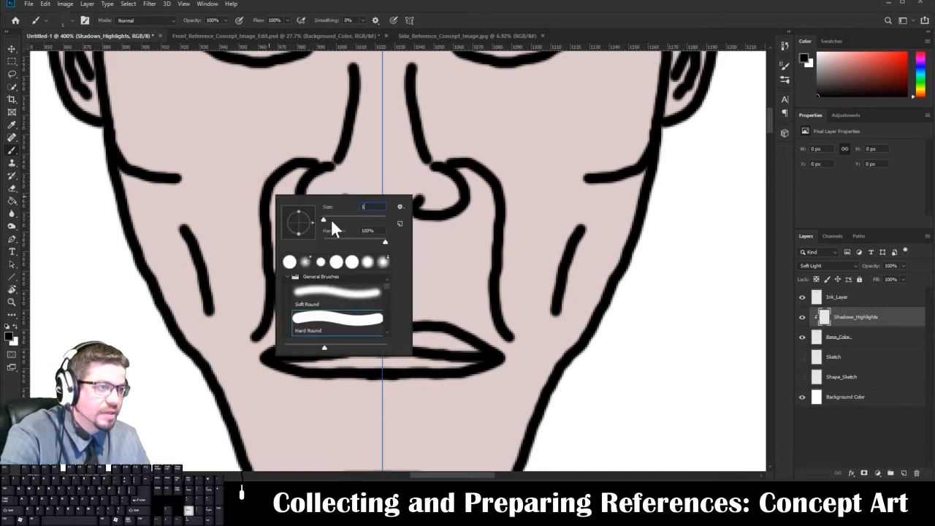
{"action": "key", "text": "Return"}
{"action": "mouse_move", "coordinate": [300, 174]}
{"action": "left_mouse_down"}
{"action": "mouse_move", "coordinate": [271, 199]}
{"action": "mouse_move", "coordinate": [275, 277]}
{"action": "mouse_move", "coordinate": [264, 317]}
{"action": "mouse_move", "coordinate": [240, 333]}
{"action": "mouse_move", "coordinate": [248, 274]}
{"action": "mouse_move", "coordinate": [236, 305]}
{"action": "mouse_move", "coordinate": [241, 259]}
{"action": "mouse_move", "coordinate": [246, 304]}
{"action": "mouse_move", "coordinate": [235, 325]}
{"action": "mouse_move", "coordinate": [238, 283]}
{"action": "left_mouse_up"}
{"action": "key", "text": "e"}
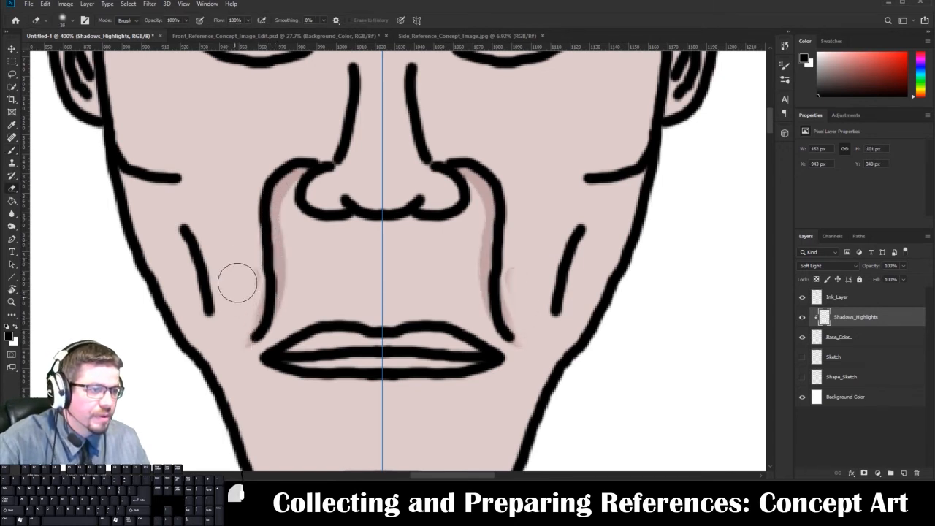
{"action": "key", "text": "b"}
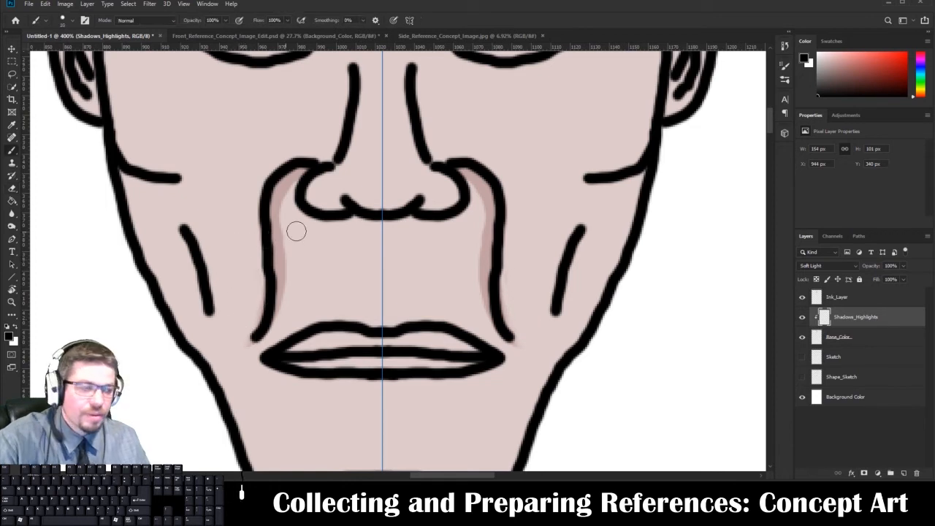
Shade the philtrum, the outer cheek creases and the ears with mirrored black brush strokes.
{"action": "left_click_drag", "start_coordinate": [378, 226], "coordinate": [380, 339]}
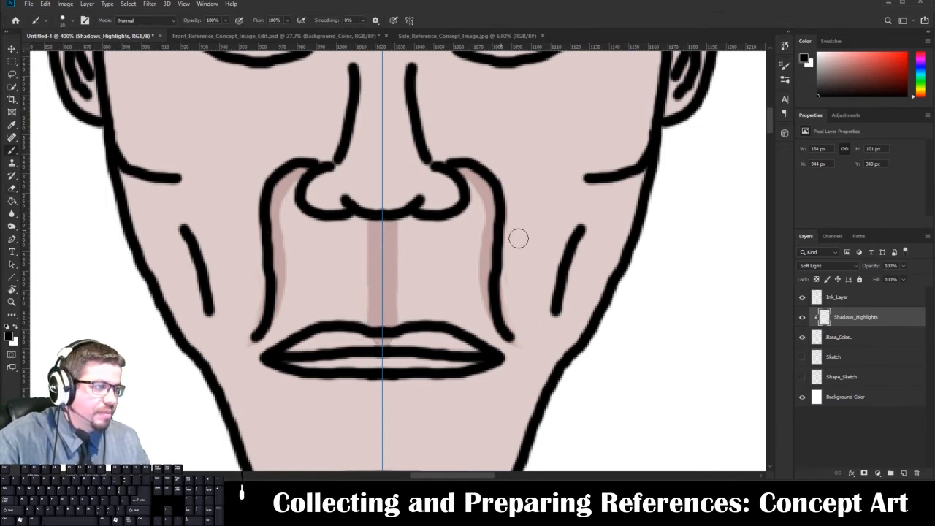
{"action": "left_click_drag", "start_coordinate": [584, 240], "coordinate": [560, 315]}
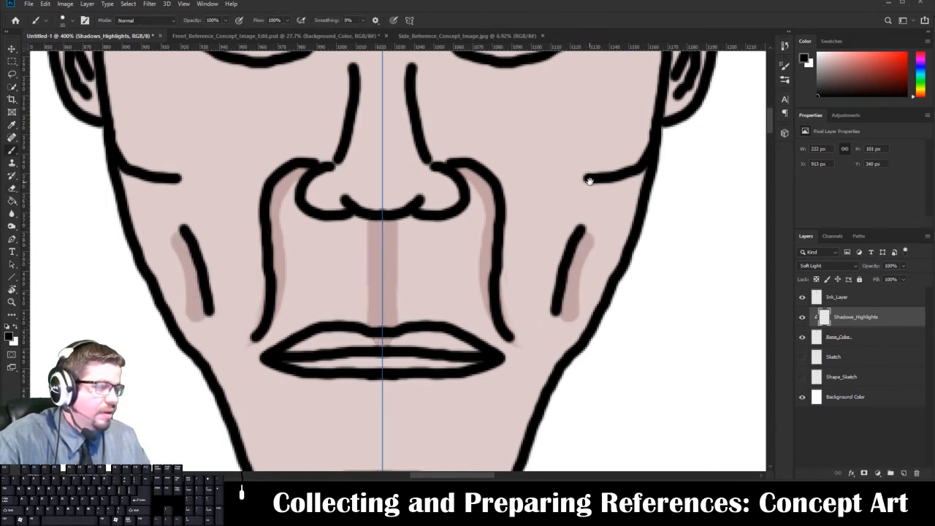
{"action": "left_click_drag", "start_coordinate": [592, 176], "coordinate": [538, 284]}
{"action": "mouse_move", "coordinate": [638, 118]}
{"action": "left_mouse_down"}
{"action": "mouse_move", "coordinate": [606, 174]}
{"action": "mouse_move", "coordinate": [612, 126]}
{"action": "left_mouse_up"}
{"action": "mouse_move", "coordinate": [621, 91]}
{"action": "left_mouse_down"}
{"action": "mouse_move", "coordinate": [593, 186]}
{"action": "mouse_move", "coordinate": [606, 157]}
{"action": "mouse_move", "coordinate": [599, 146]}
{"action": "left_mouse_up"}
Paint mirrored shadows in the bags under the eyes and around the eye corners, and erase the spill past the lines.
{"action": "mouse_move", "coordinate": [363, 137]}
{"action": "left_mouse_down"}
{"action": "mouse_move", "coordinate": [425, 162]}
{"action": "mouse_move", "coordinate": [474, 143]}
{"action": "mouse_move", "coordinate": [495, 110]}
{"action": "left_mouse_up"}
{"action": "mouse_move", "coordinate": [386, 141]}
{"action": "left_mouse_down"}
{"action": "mouse_move", "coordinate": [468, 154]}
{"action": "mouse_move", "coordinate": [500, 128]}
{"action": "left_mouse_up"}
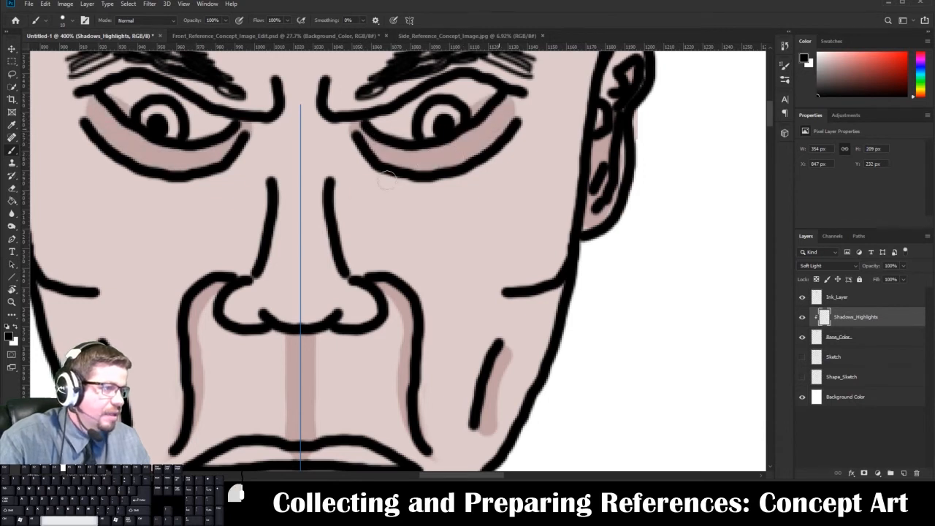
{"action": "left_click_drag", "start_coordinate": [399, 179], "coordinate": [359, 202]}
{"action": "mouse_move", "coordinate": [368, 232]}
{"action": "left_mouse_down"}
{"action": "mouse_move", "coordinate": [443, 280]}
{"action": "mouse_move", "coordinate": [444, 245]}
{"action": "mouse_move", "coordinate": [437, 252]}
{"action": "mouse_move", "coordinate": [421, 233]}
{"action": "mouse_move", "coordinate": [435, 243]}
{"action": "mouse_move", "coordinate": [431, 225]}
{"action": "mouse_move", "coordinate": [477, 238]}
{"action": "left_mouse_up"}
{"action": "key", "text": "e"}
{"action": "key", "text": "b"}
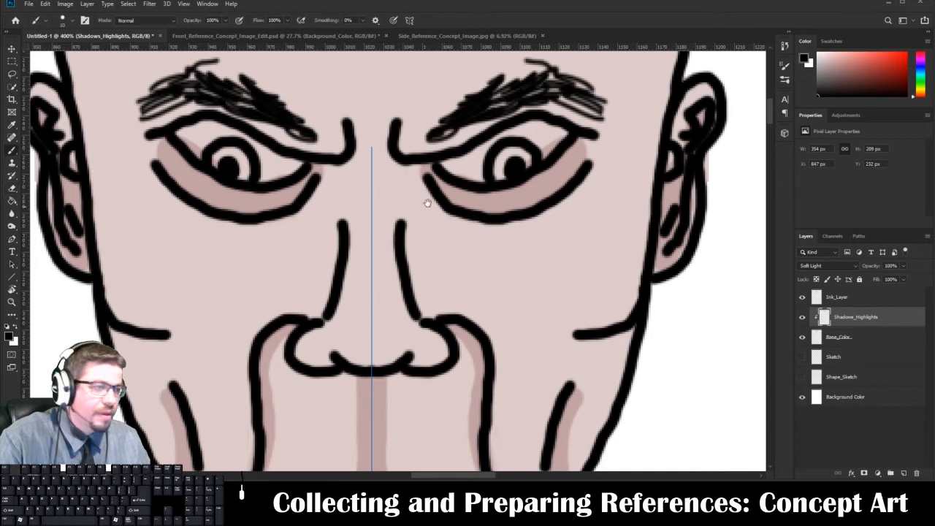
Paint mirrored shadows along the lower and middle forehead wrinkles, and trim them with the eraser.
{"action": "left_click_drag", "start_coordinate": [428, 202], "coordinate": [439, 363]}
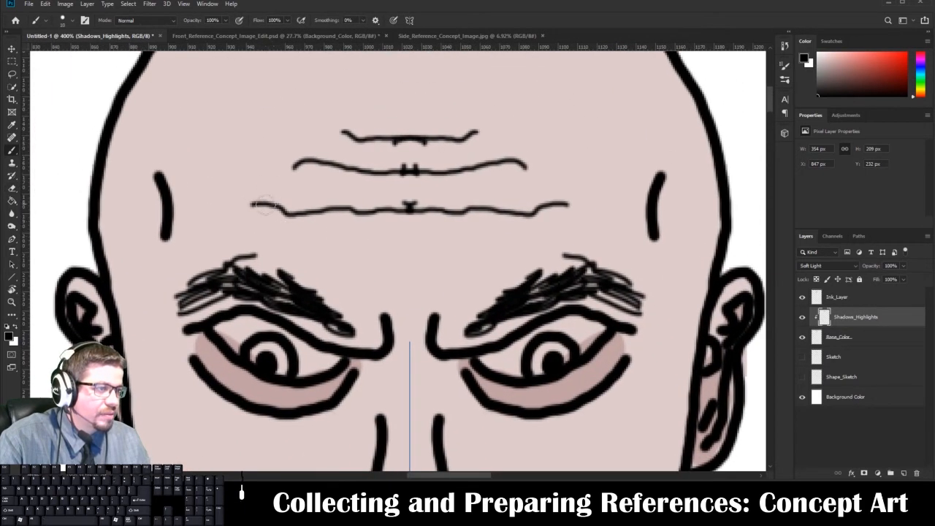
{"action": "mouse_move", "coordinate": [239, 204]}
{"action": "left_mouse_down"}
{"action": "mouse_move", "coordinate": [426, 212]}
{"action": "mouse_move", "coordinate": [361, 190]}
{"action": "mouse_move", "coordinate": [285, 182]}
{"action": "left_mouse_up"}
{"action": "key", "text": "ctrl+z"}
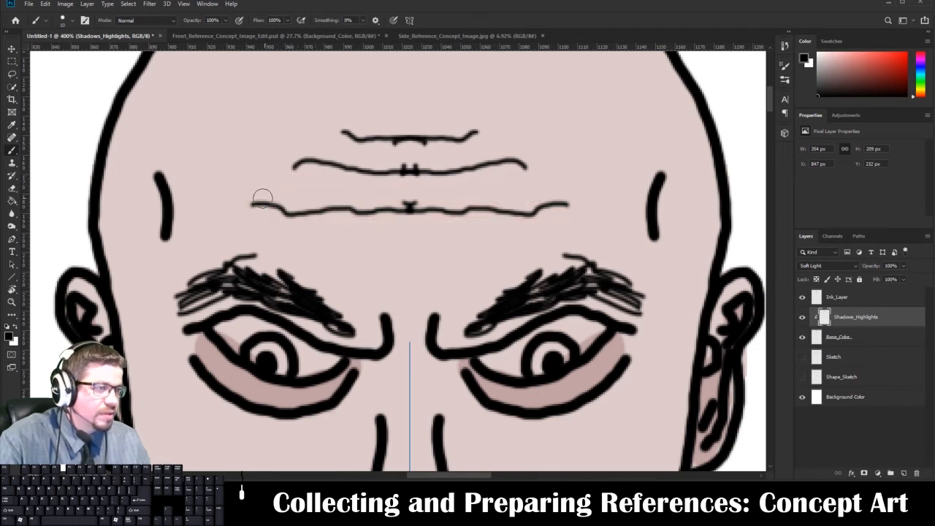
{"action": "left_click_drag", "start_coordinate": [249, 205], "coordinate": [410, 212]}
{"action": "left_click_drag", "start_coordinate": [358, 180], "coordinate": [323, 179]}
{"action": "key", "text": "e"}
{"action": "mouse_move", "coordinate": [342, 150]}
{"action": "left_mouse_down"}
{"action": "mouse_move", "coordinate": [330, 168]}
{"action": "mouse_move", "coordinate": [358, 167]}
{"action": "mouse_move", "coordinate": [326, 179]}
{"action": "mouse_move", "coordinate": [333, 185]}
{"action": "mouse_move", "coordinate": [327, 164]}
{"action": "mouse_move", "coordinate": [287, 172]}
{"action": "mouse_move", "coordinate": [320, 161]}
{"action": "mouse_move", "coordinate": [357, 172]}
{"action": "mouse_move", "coordinate": [450, 150]}
{"action": "left_mouse_up"}
{"action": "key", "text": "b"}
{"action": "key", "text": "e"}
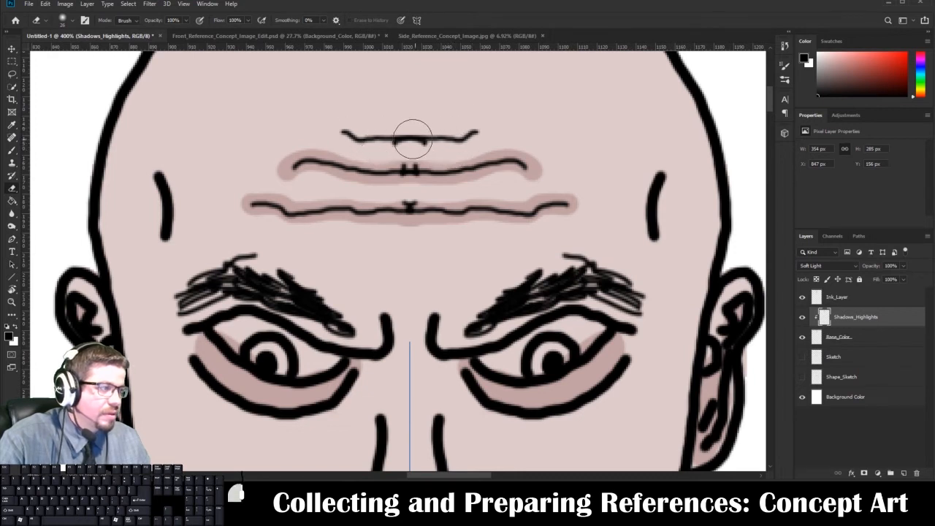
Paint a mirrored shadow along the top forehead wrinkle, and undo the last eraser stroke beside it.
{"action": "key", "text": "b"}
{"action": "mouse_move", "coordinate": [342, 133]}
{"action": "left_mouse_down"}
{"action": "mouse_move", "coordinate": [475, 133]}
{"action": "mouse_move", "coordinate": [446, 140]}
{"action": "mouse_move", "coordinate": [468, 133]}
{"action": "mouse_move", "coordinate": [452, 117]}
{"action": "left_mouse_up"}
{"action": "key", "text": "e"}
{"action": "mouse_move", "coordinate": [503, 140]}
{"action": "left_mouse_down"}
{"action": "mouse_move", "coordinate": [454, 161]}
{"action": "mouse_move", "coordinate": [488, 143]}
{"action": "mouse_move", "coordinate": [483, 159]}
{"action": "left_mouse_up"}
{"action": "key", "text": "ctrl+z"}
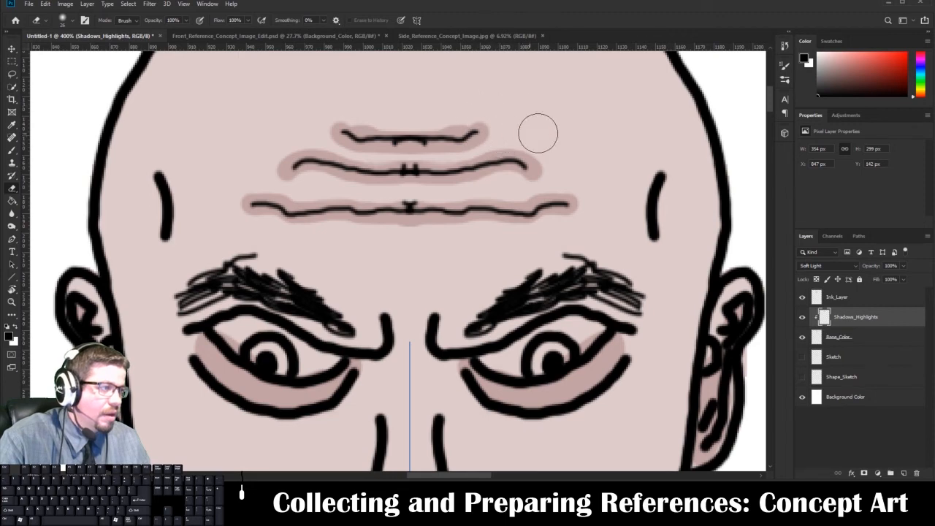
Paint mirrored shadows along the temple creases and around the eyebrows, and erase the excess above the inner brows.
{"action": "key", "text": "b"}
{"action": "mouse_move", "coordinate": [669, 176]}
{"action": "left_mouse_down"}
{"action": "mouse_move", "coordinate": [657, 204]}
{"action": "mouse_move", "coordinate": [660, 250]}
{"action": "left_mouse_up"}
{"action": "mouse_move", "coordinate": [503, 367]}
{"action": "left_mouse_down"}
{"action": "mouse_move", "coordinate": [551, 218]}
{"action": "mouse_move", "coordinate": [579, 201]}
{"action": "mouse_move", "coordinate": [555, 138]}
{"action": "left_mouse_up"}
{"action": "mouse_move", "coordinate": [260, 119]}
{"action": "left_mouse_down"}
{"action": "mouse_move", "coordinate": [265, 163]}
{"action": "mouse_move", "coordinate": [248, 114]}
{"action": "mouse_move", "coordinate": [256, 210]}
{"action": "left_mouse_up"}
{"action": "mouse_move", "coordinate": [225, 164]}
{"action": "left_mouse_down"}
{"action": "mouse_move", "coordinate": [259, 141]}
{"action": "mouse_move", "coordinate": [238, 169]}
{"action": "mouse_move", "coordinate": [308, 155]}
{"action": "mouse_move", "coordinate": [365, 178]}
{"action": "mouse_move", "coordinate": [284, 137]}
{"action": "mouse_move", "coordinate": [252, 146]}
{"action": "mouse_move", "coordinate": [365, 154]}
{"action": "left_mouse_up"}
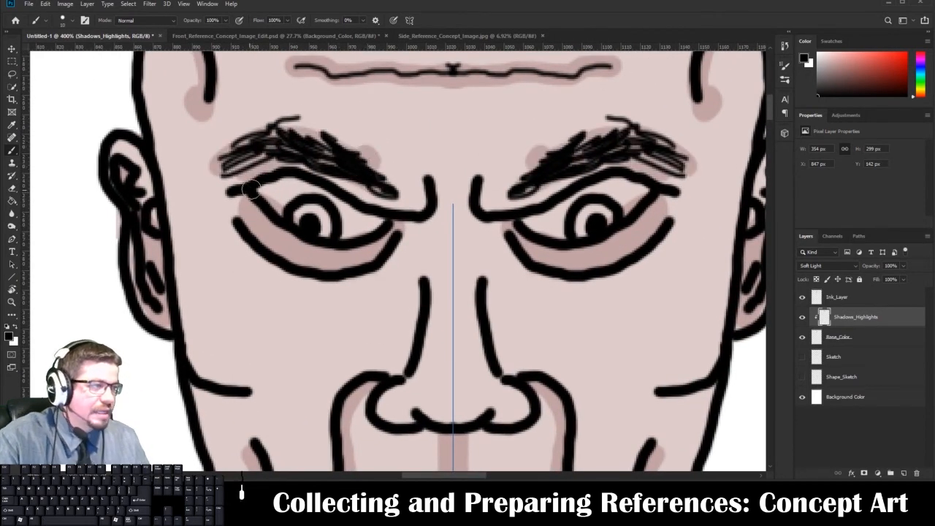
{"action": "key", "text": "e"}
{"action": "left_click_drag", "start_coordinate": [518, 142], "coordinate": [523, 155]}
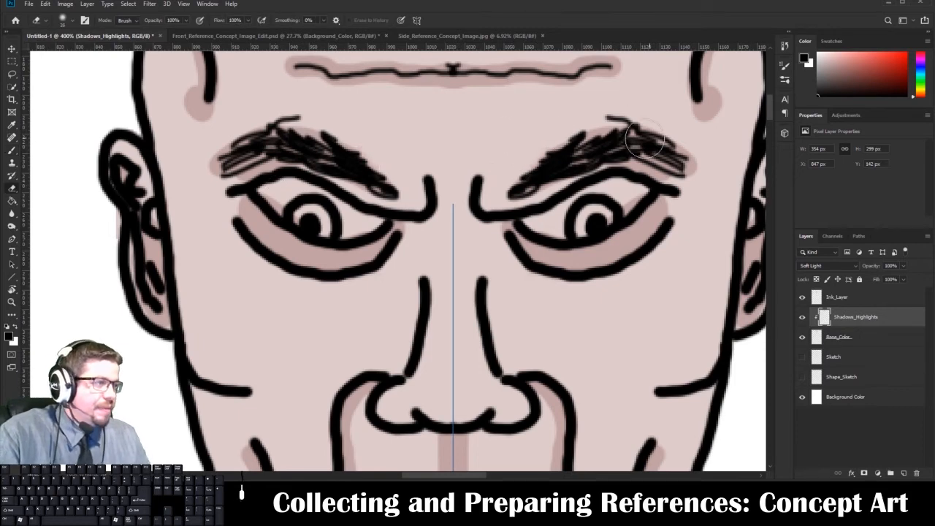
Switch the painting colour to white, enlarge the eraser to 196 px and sweep it over the top of the scalp.
{"action": "left_click", "coordinate": [15, 328]}
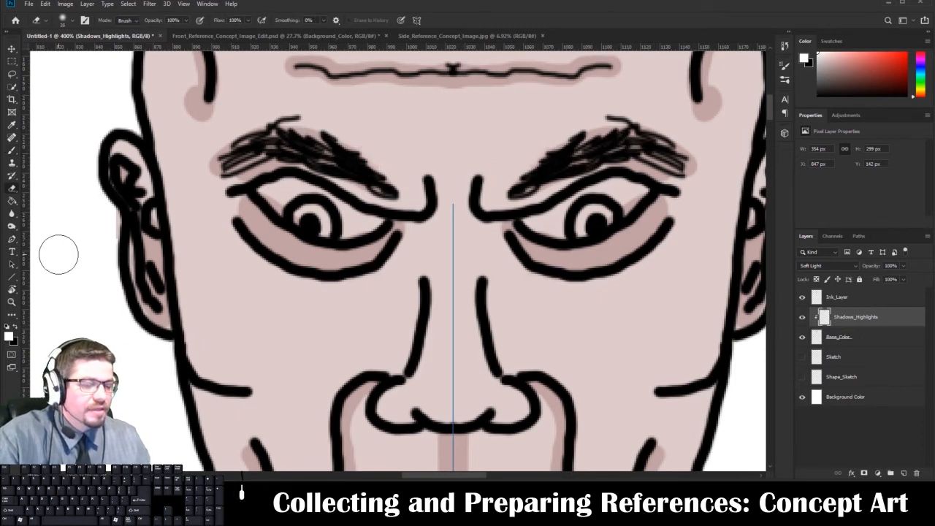
{"action": "key", "text": "ctrl+0"}
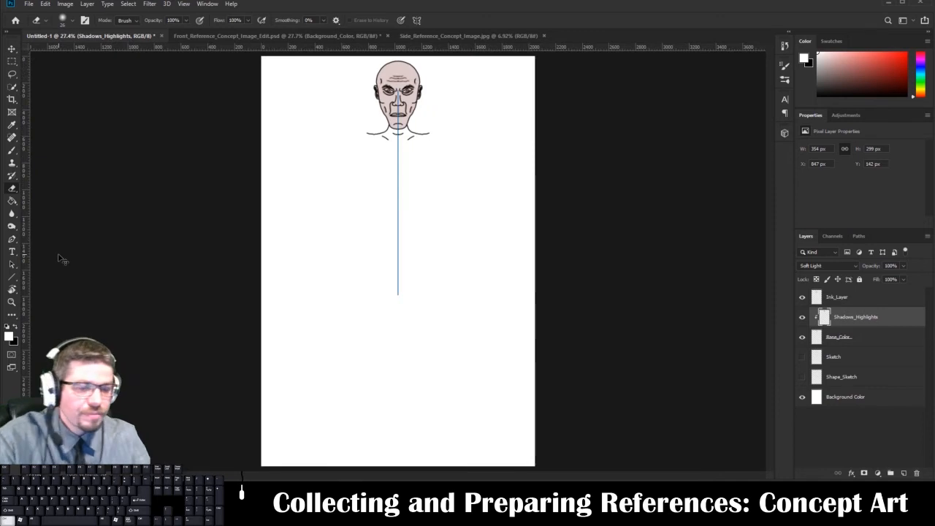
{"action": "key", "text": "ctrl+1"}
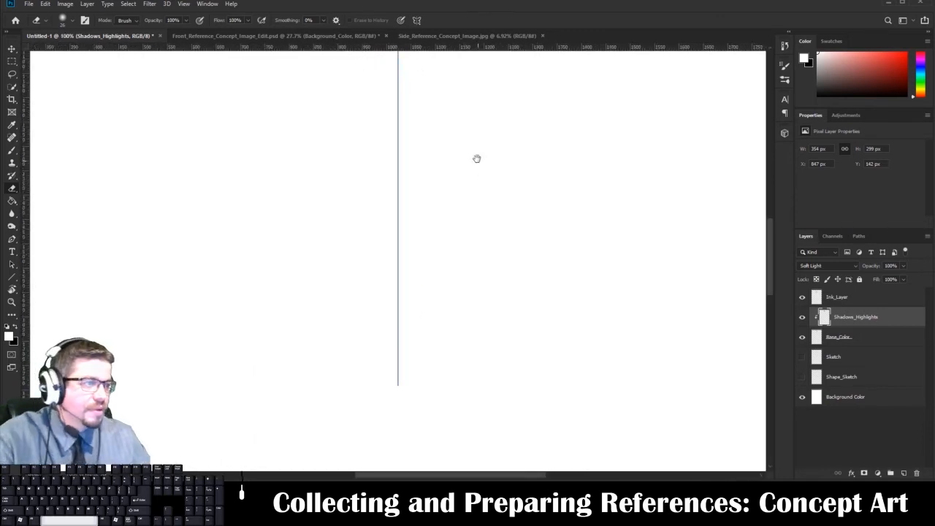
{"action": "left_click_drag", "start_coordinate": [473, 150], "coordinate": [449, 311]}
{"action": "left_click_drag", "start_coordinate": [446, 116], "coordinate": [431, 285]}
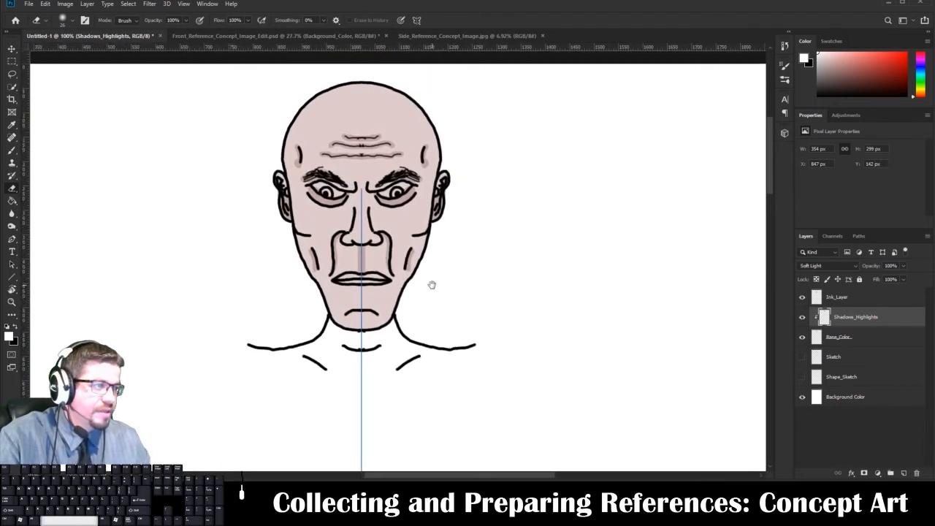
{"action": "right_click", "coordinate": [477, 165]}
{"action": "left_click_drag", "start_coordinate": [569, 188], "coordinate": [576, 188]}
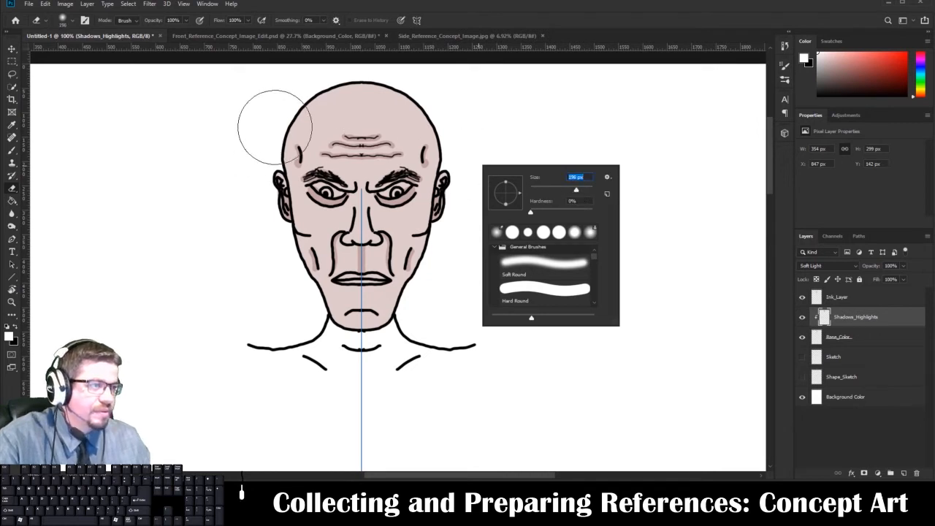
{"action": "mouse_move", "coordinate": [262, 151]}
{"action": "left_mouse_down"}
{"action": "mouse_move", "coordinate": [304, 102]}
{"action": "mouse_move", "coordinate": [420, 109]}
{"action": "left_mouse_up"}
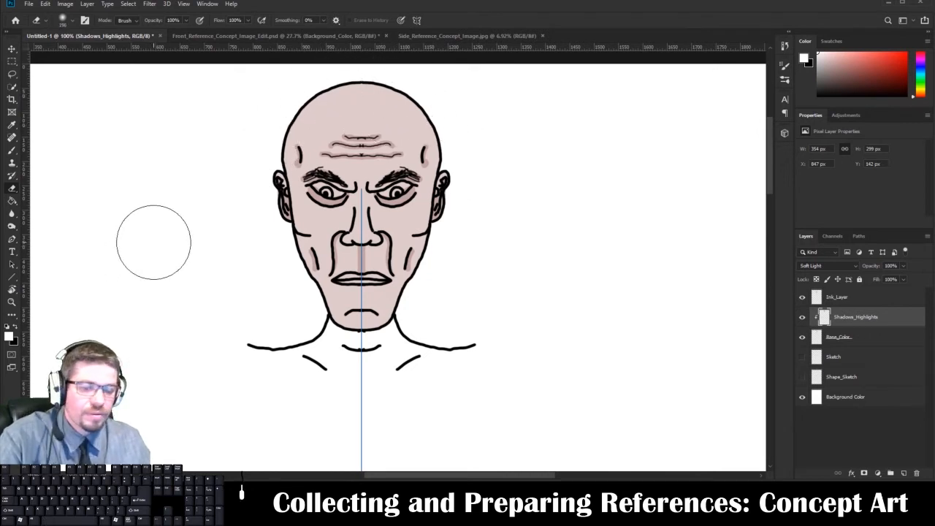
Try to highlight the side of the scalp with a hard 83 px white brush, and undo the stroke.
{"action": "key", "text": "b"}
{"action": "right_click", "coordinate": [228, 206]}
{"action": "left_click", "coordinate": [306, 228]}
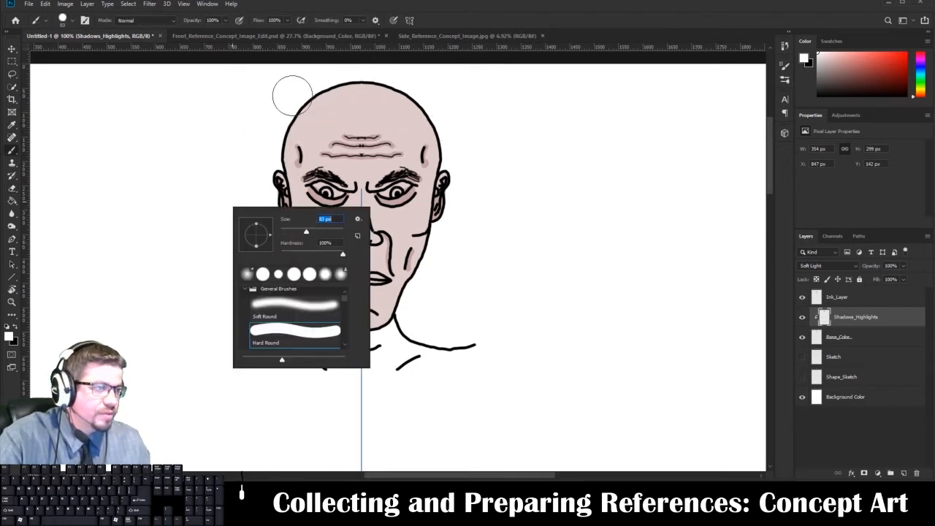
{"action": "mouse_move", "coordinate": [265, 155]}
{"action": "left_mouse_down"}
{"action": "mouse_move", "coordinate": [314, 99]}
{"action": "mouse_move", "coordinate": [358, 85]}
{"action": "left_mouse_up"}
{"action": "key", "text": "ctrl+z"}
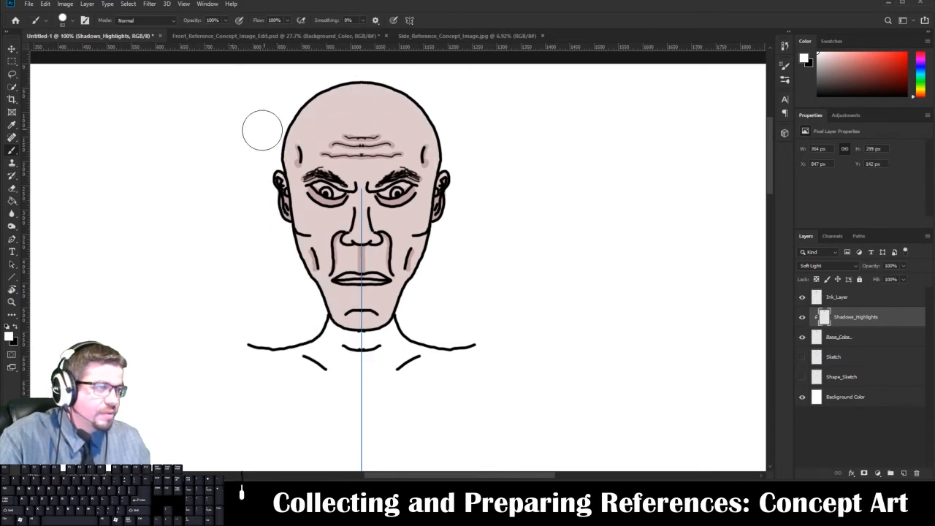
Paint a soft white highlight over the crown of the head with a 120 px brush at 0% hardness.
{"action": "right_click", "coordinate": [270, 118]}
{"action": "left_click_drag", "start_coordinate": [376, 181], "coordinate": [315, 181]}
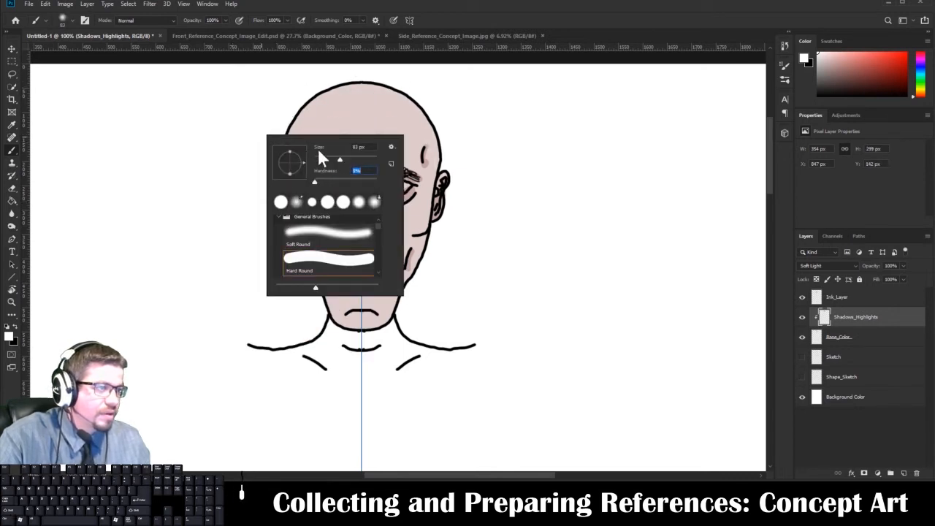
{"action": "key", "text": "Return"}
{"action": "right_click", "coordinate": [220, 158]}
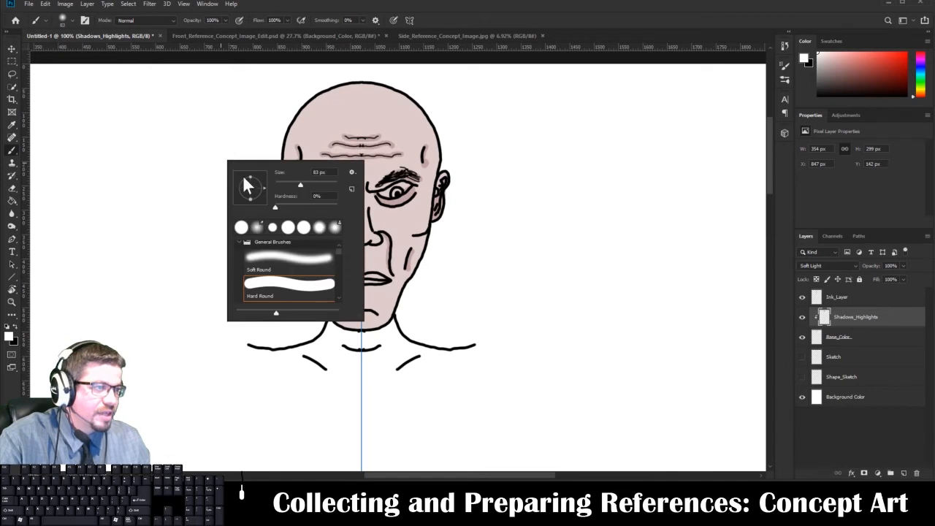
{"action": "left_click_drag", "start_coordinate": [302, 183], "coordinate": [313, 185]}
{"action": "key", "text": "Return"}
{"action": "mouse_move", "coordinate": [280, 146]}
{"action": "left_mouse_down"}
{"action": "mouse_move", "coordinate": [304, 98]}
{"action": "mouse_move", "coordinate": [341, 82]}
{"action": "mouse_move", "coordinate": [417, 79]}
{"action": "left_mouse_up"}
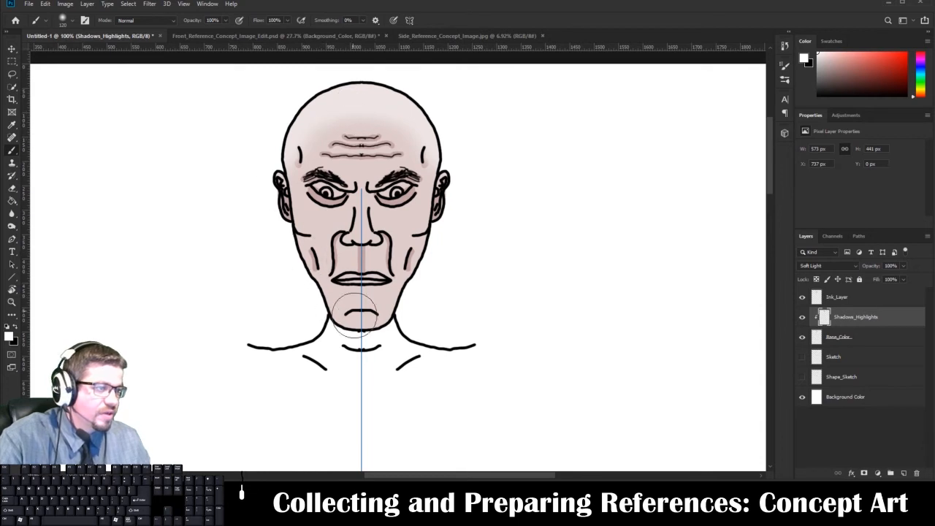
Reduce the brush to 25 px and paint a white highlight on the chin below its crease.
{"action": "right_click", "coordinate": [367, 304]}
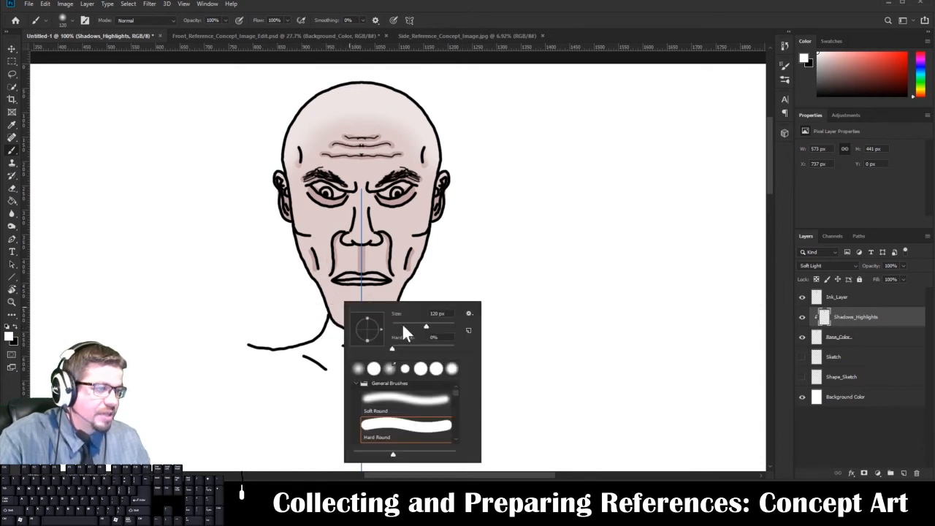
{"action": "left_click", "coordinate": [278, 310]}
{"action": "left_click_drag", "start_coordinate": [356, 319], "coordinate": [368, 319]}
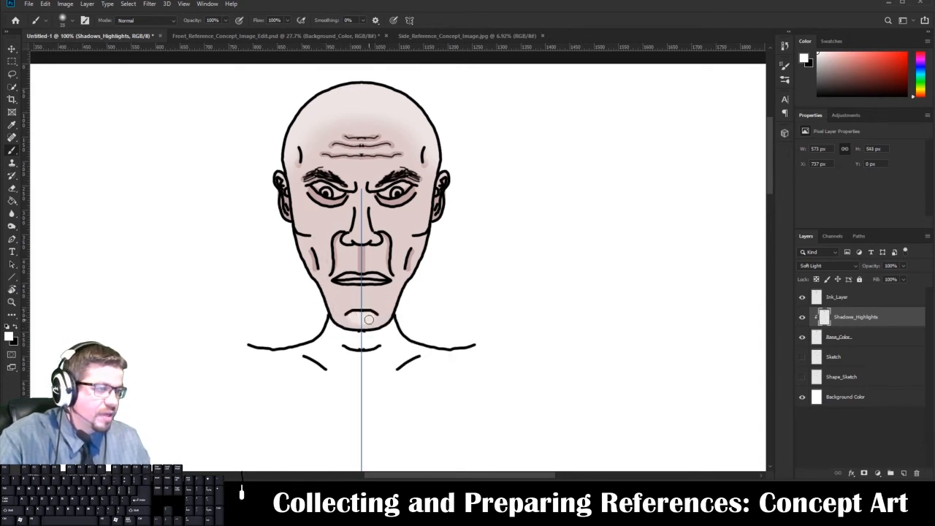
Switch to black and paint mirrored shadows by the outer eyebrows and forehead wrinkles, undoing the last stroke.
{"action": "left_click", "coordinate": [16, 330]}
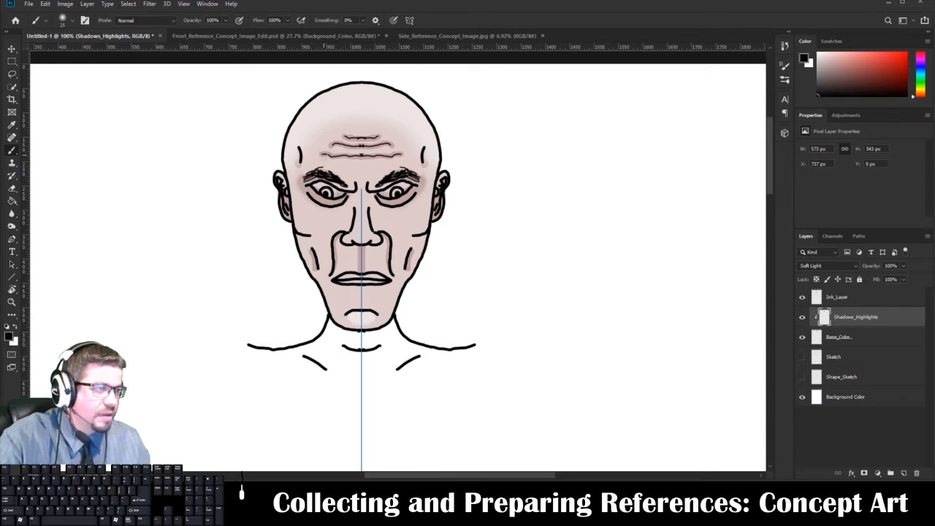
{"action": "left_click_drag", "start_coordinate": [324, 155], "coordinate": [388, 149]}
{"action": "key", "text": "ctrl+z"}
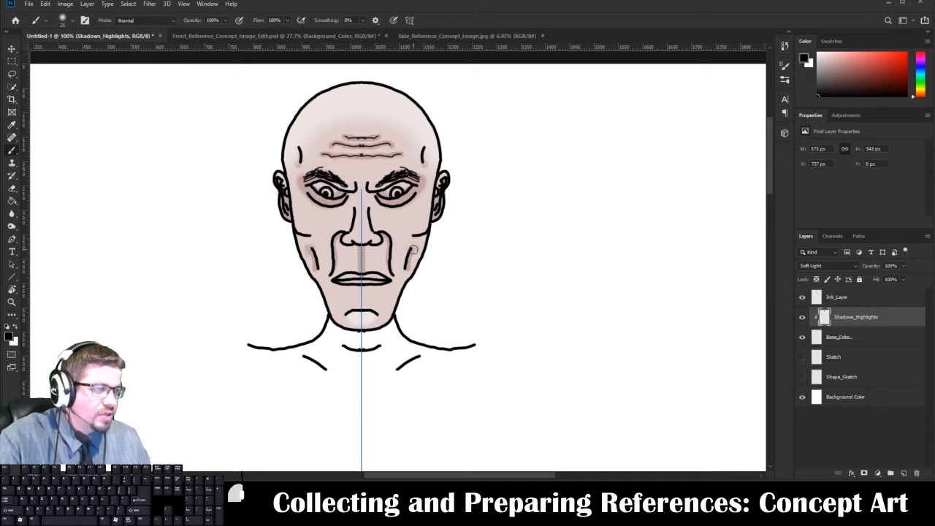
Paint mirrored shadows in the cheek hollows, above the chin crease and on the lips, and soften them around the mouth with the eraser.
{"action": "left_click_drag", "start_coordinate": [412, 251], "coordinate": [410, 287]}
{"action": "left_click_drag", "start_coordinate": [343, 312], "coordinate": [374, 305]}
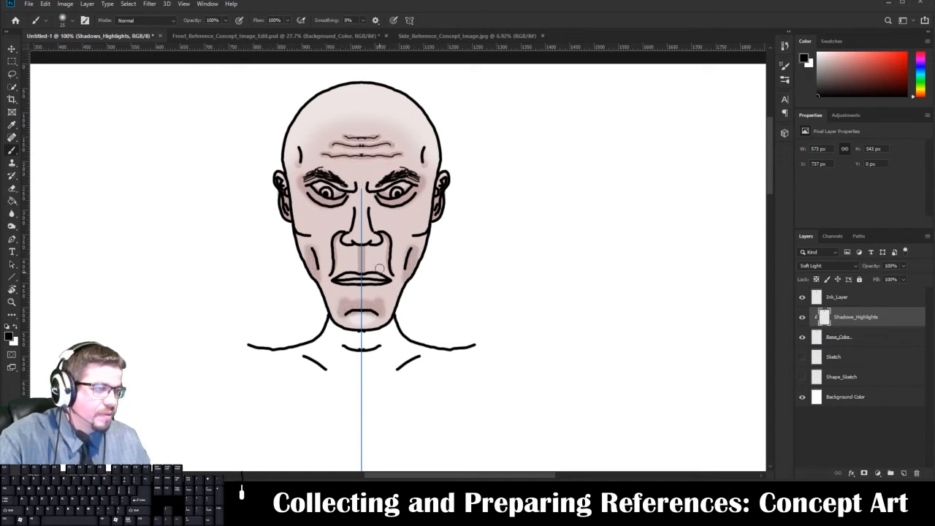
{"action": "left_click_drag", "start_coordinate": [337, 280], "coordinate": [389, 276]}
{"action": "key", "text": "e"}
{"action": "left_click_drag", "start_coordinate": [325, 268], "coordinate": [348, 300]}
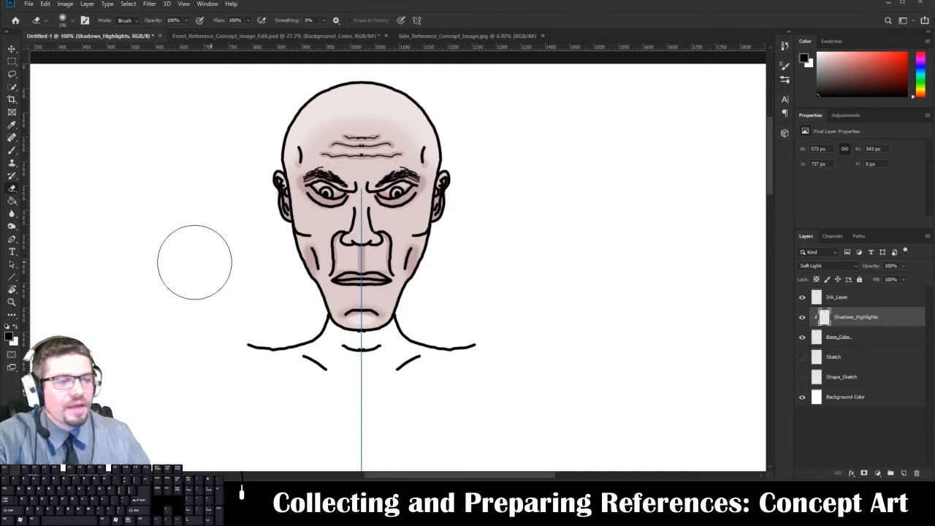
Paint mirrored white highlights on the outer cheekbones with a soft 47 px brush, undoing the first attempt.
{"action": "left_click", "coordinate": [16, 327]}
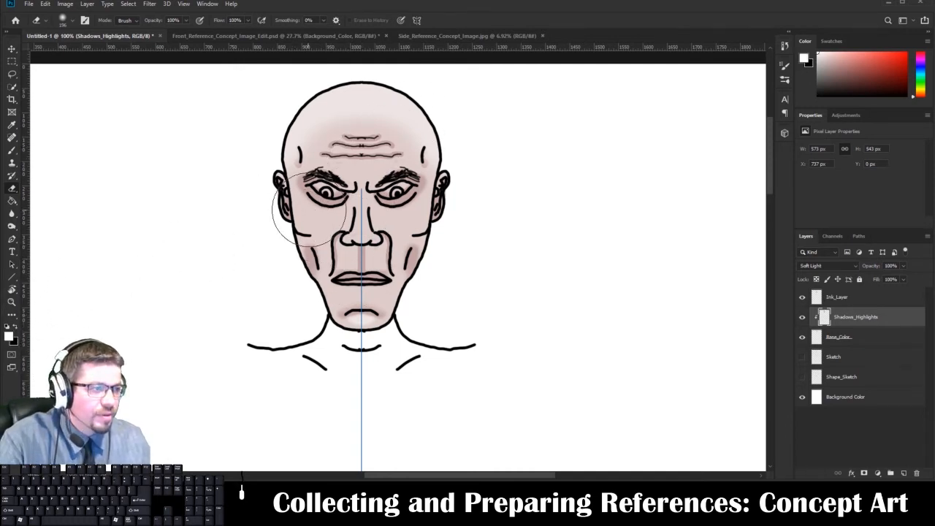
{"action": "key", "text": "b"}
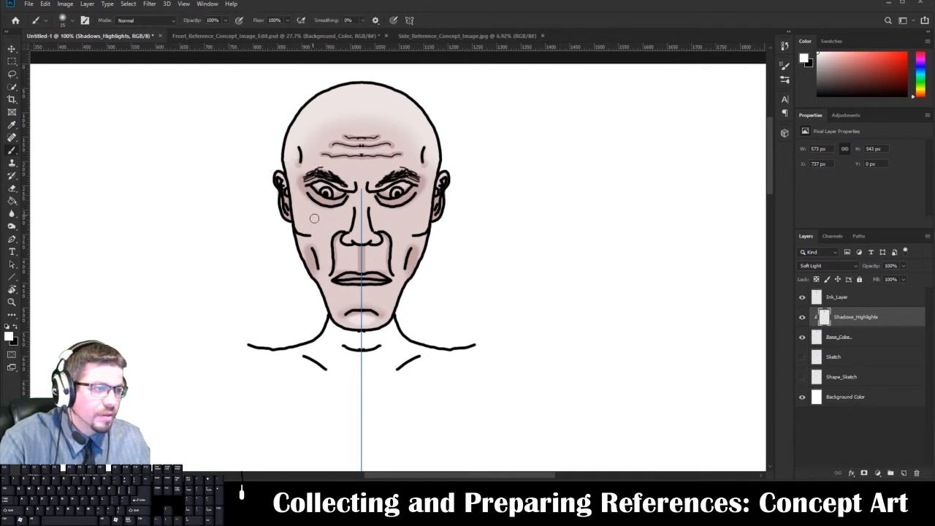
{"action": "right_click", "coordinate": [315, 219]}
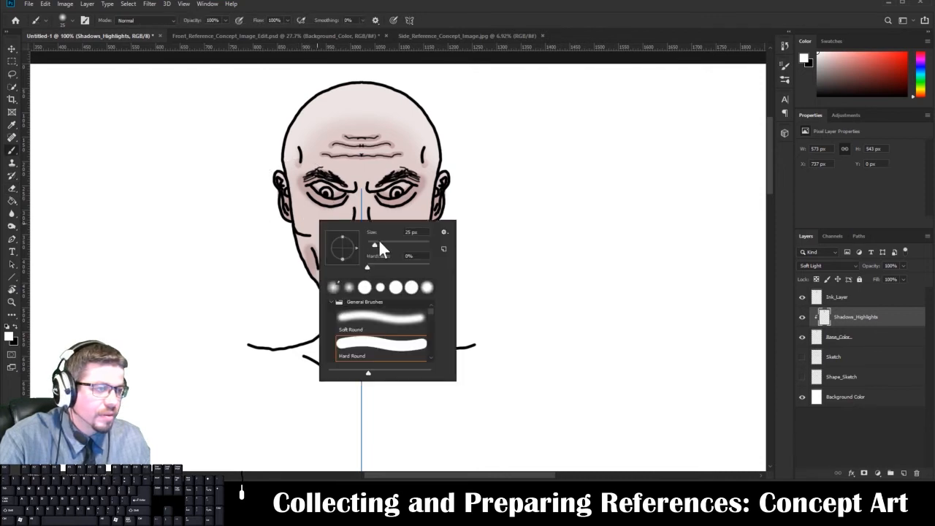
{"action": "left_click", "coordinate": [307, 219]}
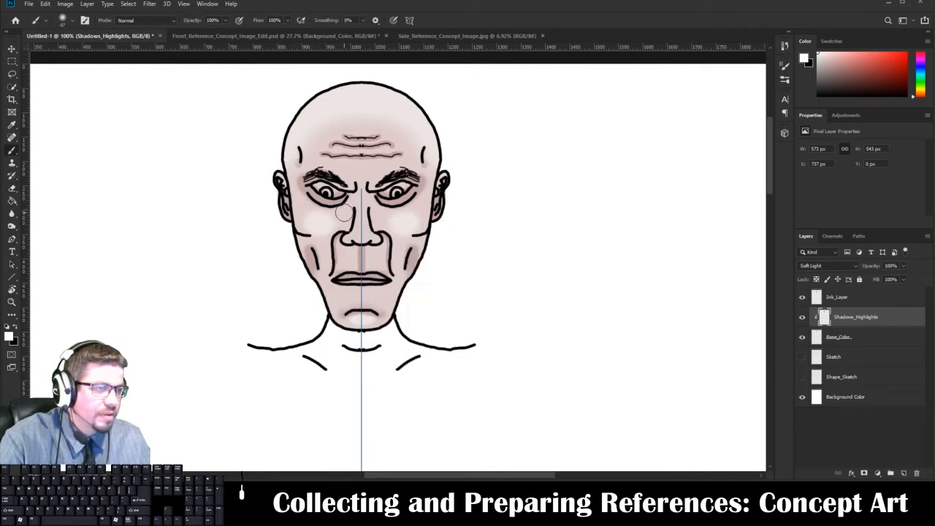
{"action": "key", "text": "ctrl+z"}
{"action": "left_click", "coordinate": [417, 218]}
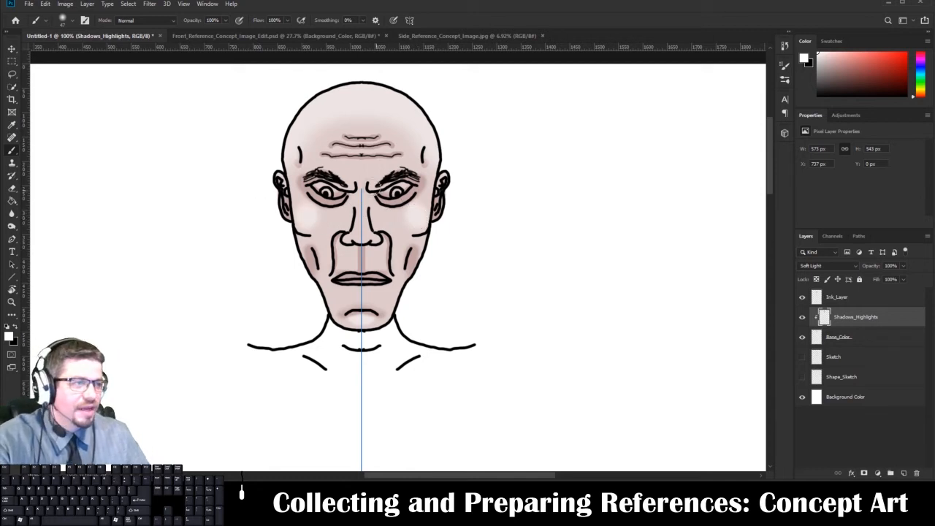
Review the finished front and side reference images, showing the front image's Original layer and collapsing its Base_Character group, and return to the Untitled-1 drawing.
{"action": "left_click", "coordinate": [254, 35]}
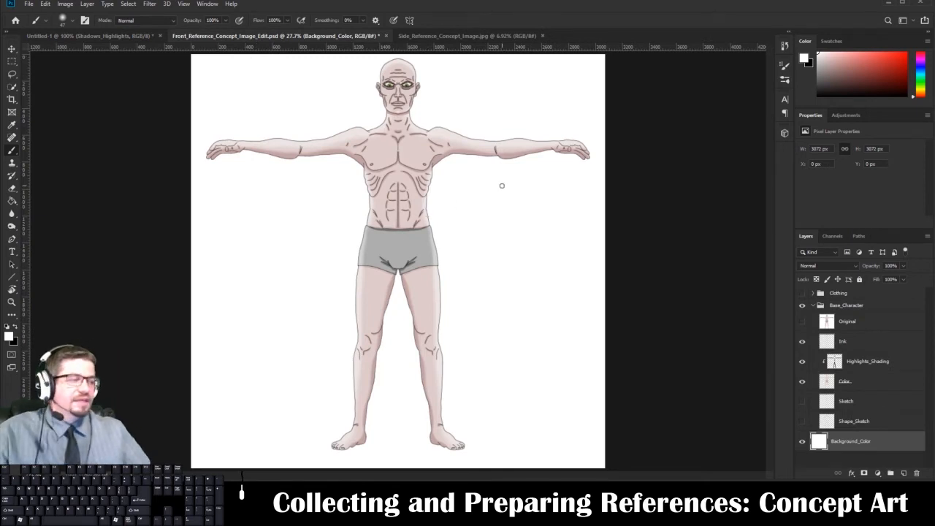
{"action": "left_click", "coordinate": [803, 321]}
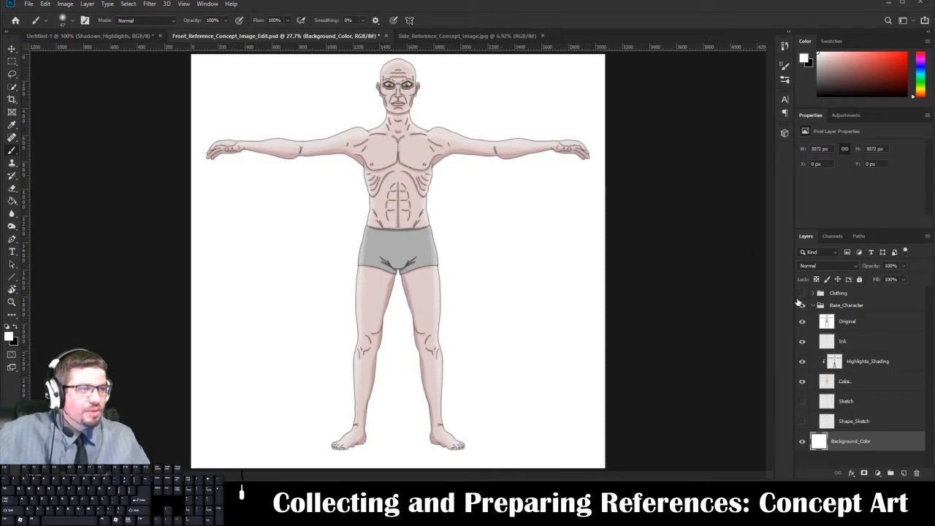
{"action": "left_click", "coordinate": [458, 35]}
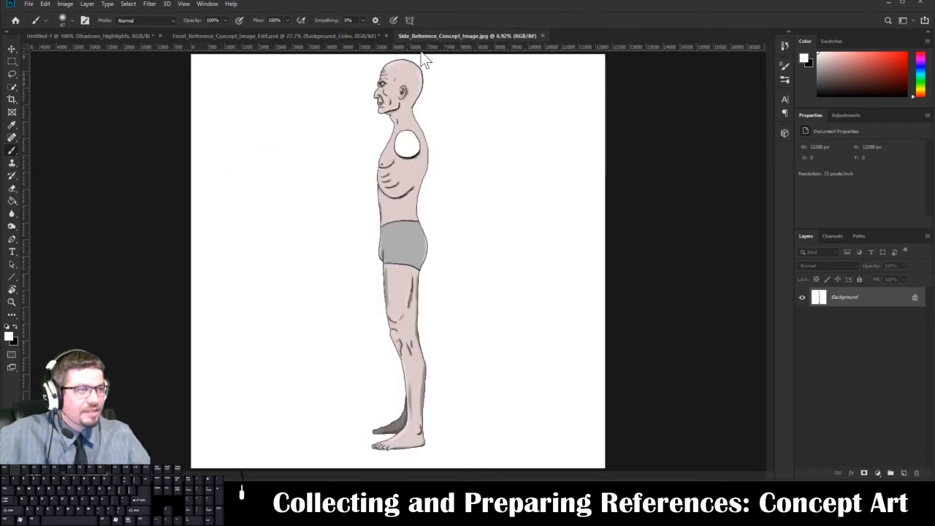
{"action": "left_click", "coordinate": [369, 39]}
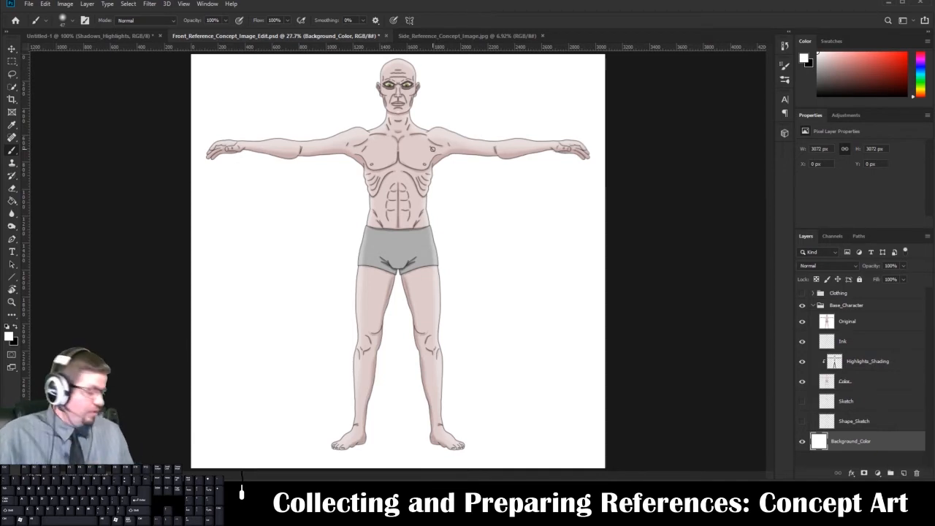
{"action": "left_click", "coordinate": [813, 305]}
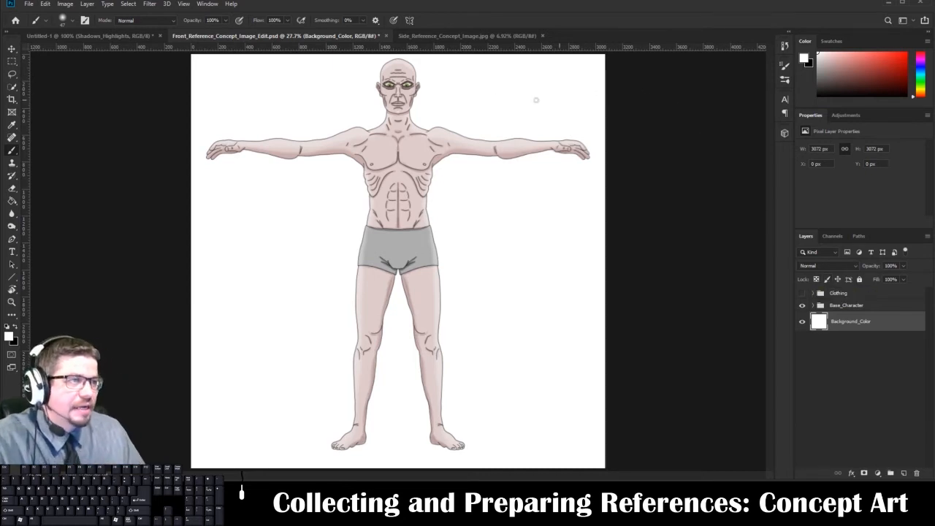
{"action": "left_click", "coordinate": [422, 40]}
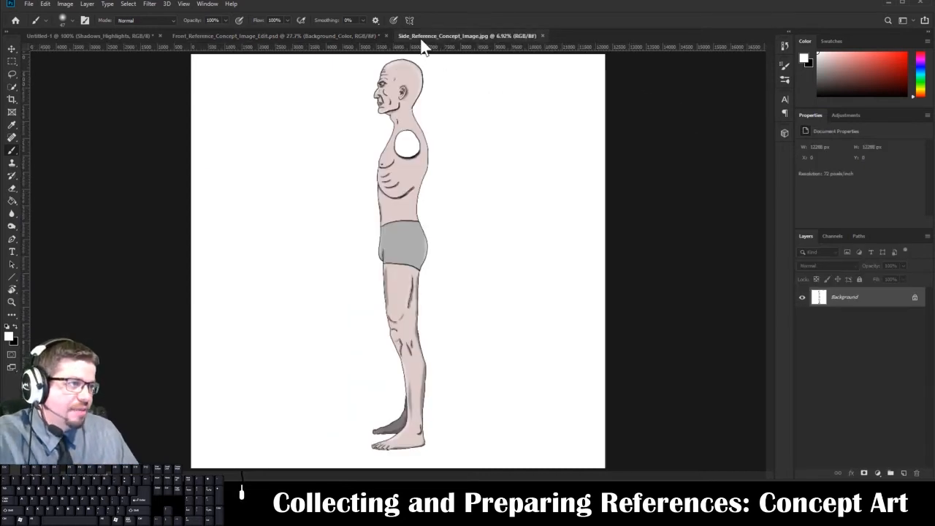
{"action": "left_click", "coordinate": [321, 35]}
{"action": "left_click", "coordinate": [121, 36]}
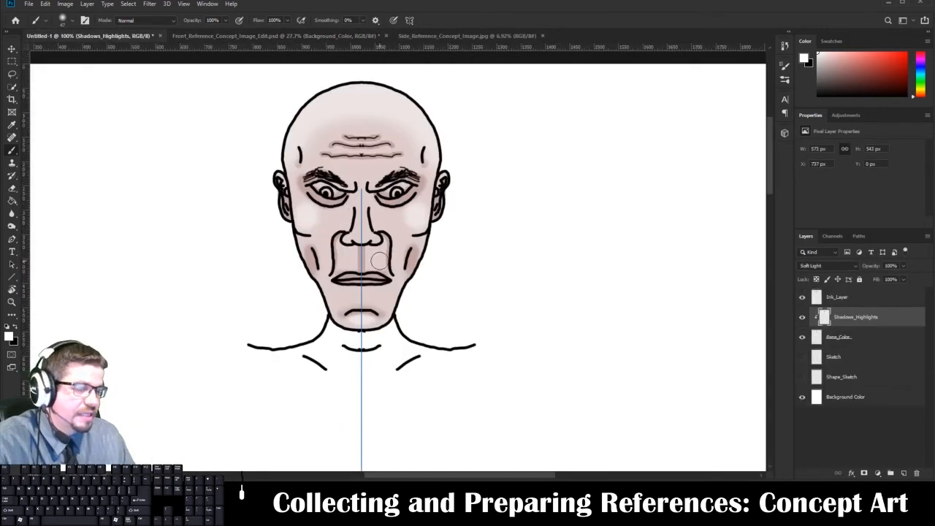
Widen the canvas to 150 percent at 100 percent height, anchored at the middle of its left edge.
{"action": "key", "text": "ctrl+0"}
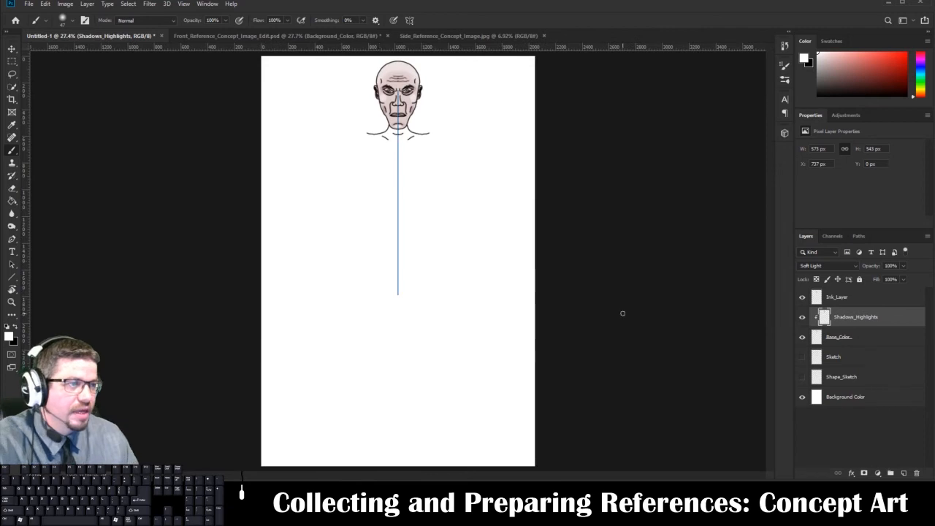
{"action": "left_click", "coordinate": [65, 4]}
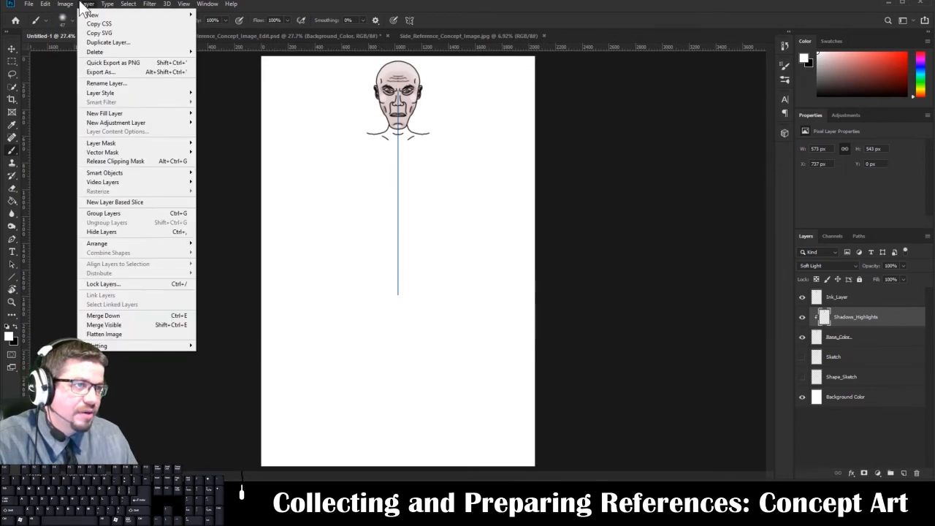
{"action": "left_click", "coordinate": [88, 76]}
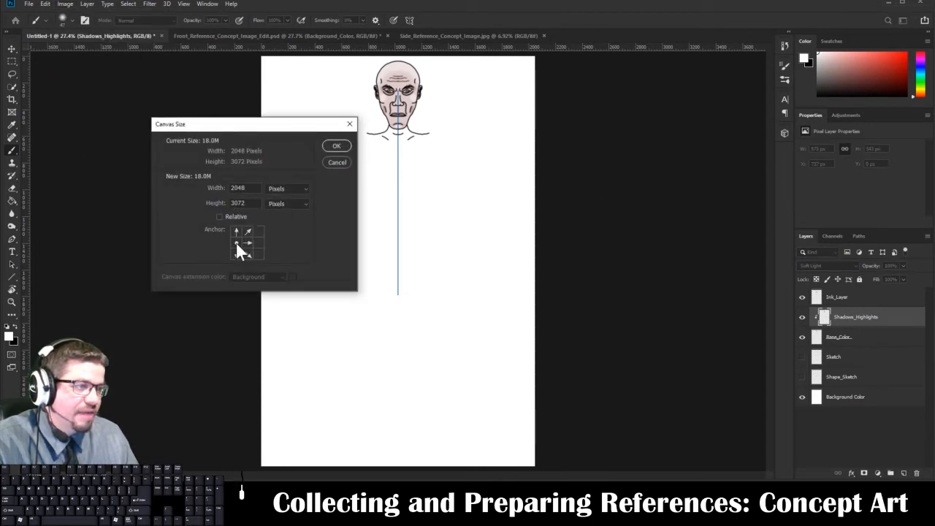
{"action": "left_click", "coordinate": [296, 197]}
{"action": "left_click", "coordinate": [295, 216]}
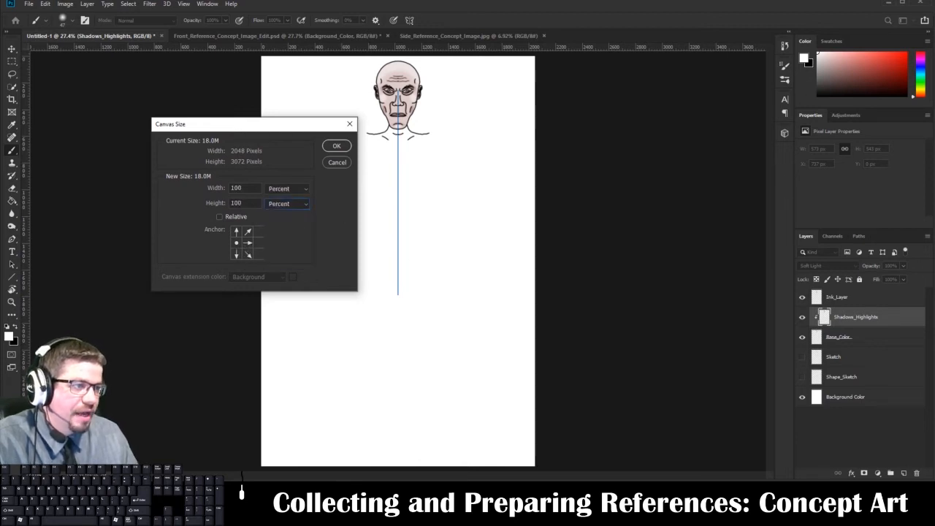
{"action": "left_click_drag", "start_coordinate": [243, 189], "coordinate": [216, 188]}
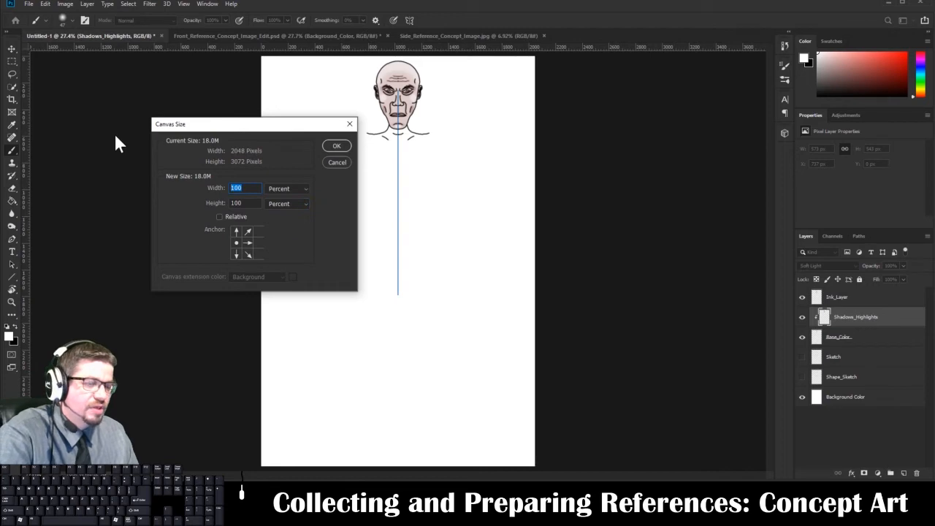
{"action": "type", "text": "150"}
{"action": "key", "text": "Return"}
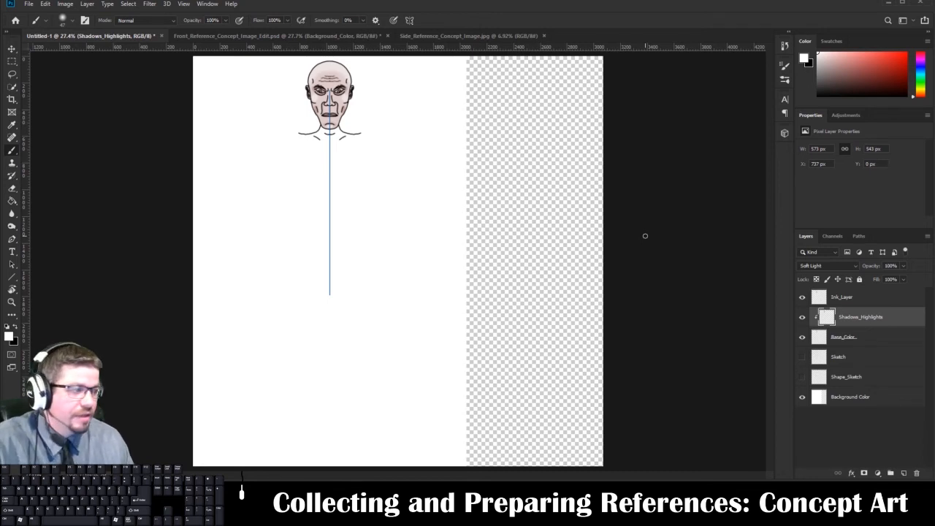
Show the Sketch and Shape_Sketch layers, try a horizontal guide at eye level, and switch to the Front_Reference_Concept_Image_Edit.psd image.
{"action": "left_click", "coordinate": [800, 358]}
{"action": "left_click", "coordinate": [800, 376]}
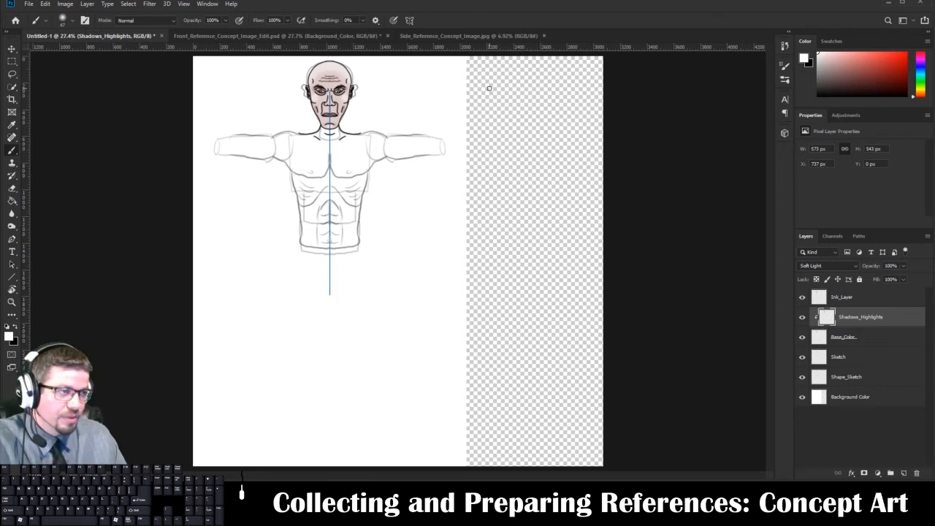
{"action": "left_click_drag", "start_coordinate": [451, 49], "coordinate": [452, 89]}
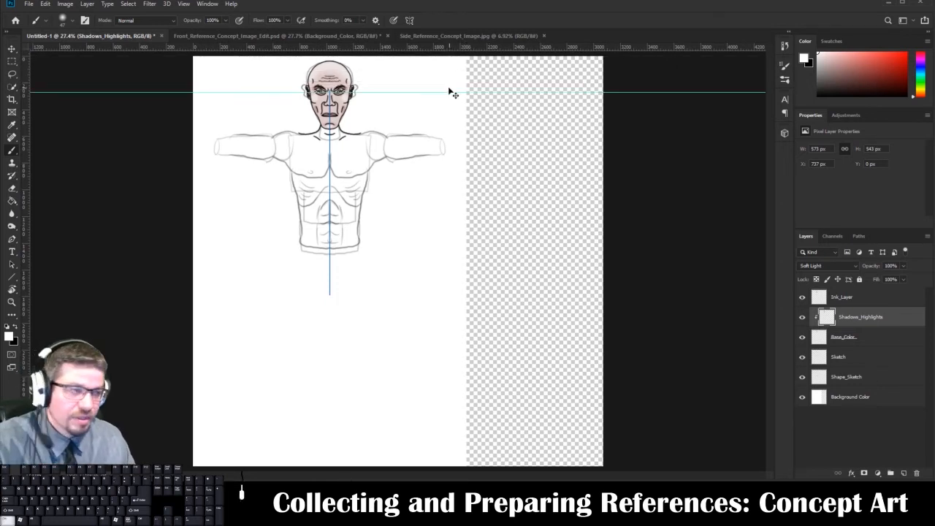
{"action": "key", "text": "ctrl+z"}
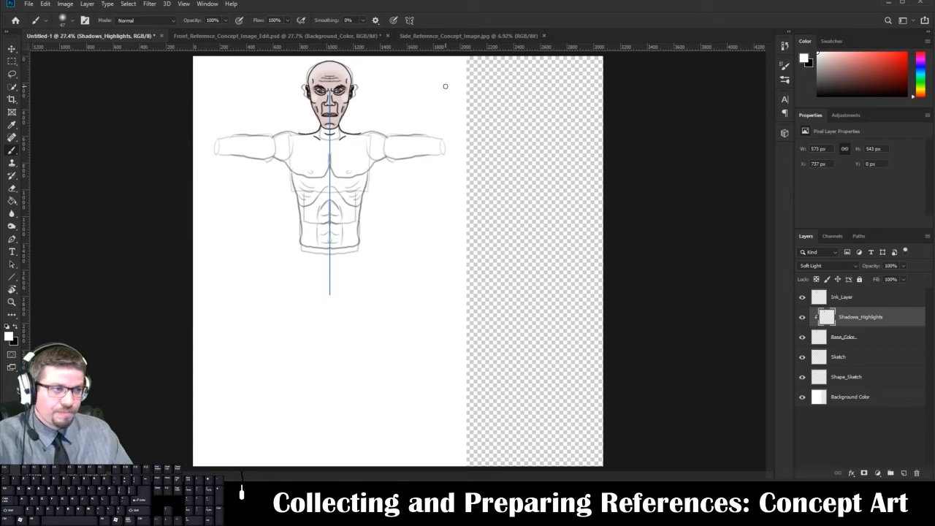
{"action": "left_click", "coordinate": [349, 35]}
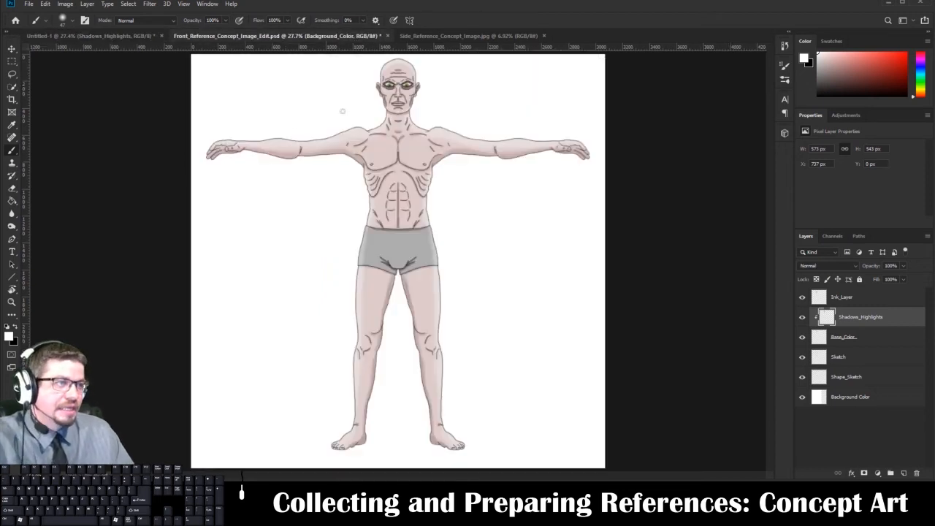
{"action": "left_click", "coordinate": [62, 5]}
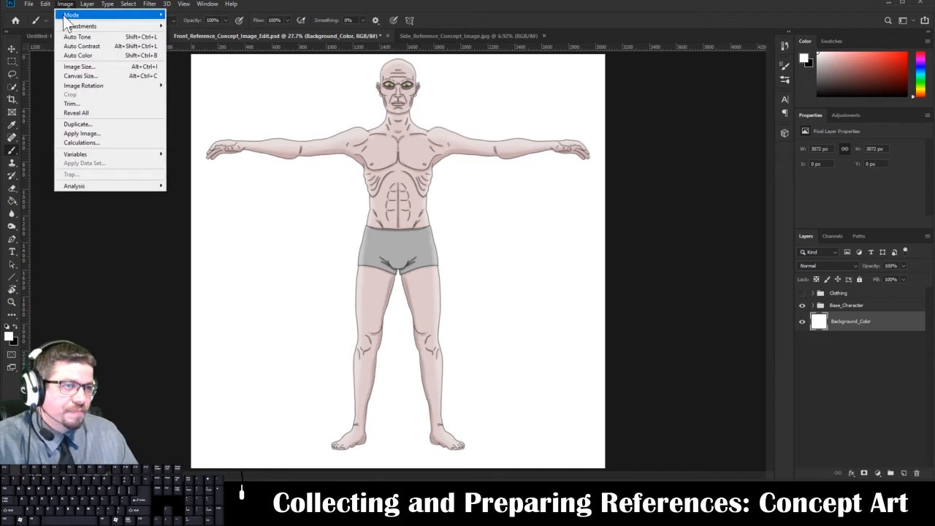
{"action": "mouse_move", "coordinate": [82, 27]}
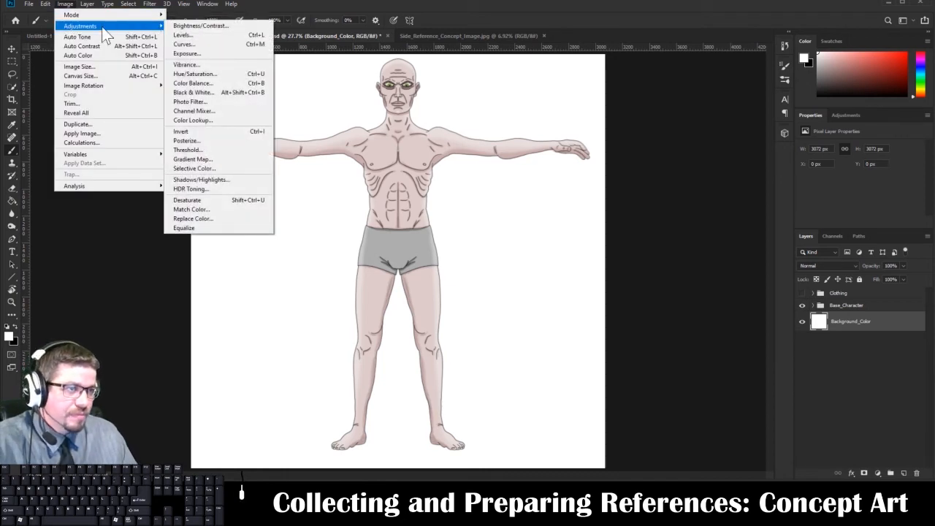
{"action": "left_click", "coordinate": [113, 76]}
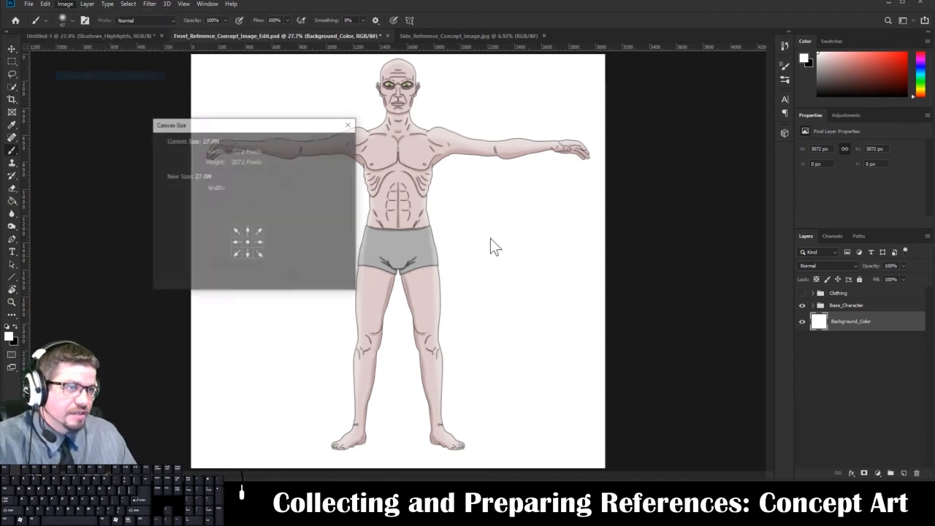
{"action": "left_click", "coordinate": [279, 189]}
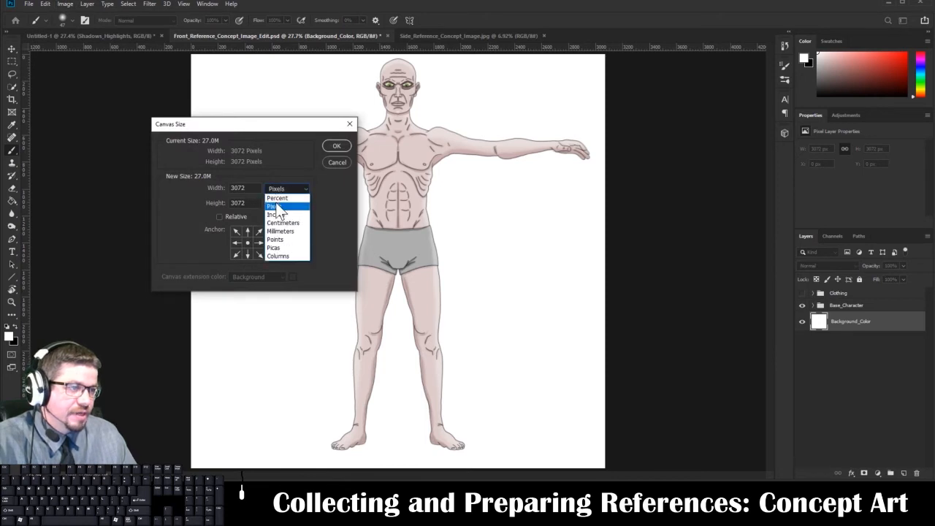
{"action": "left_click", "coordinate": [277, 206]}
{"action": "left_click", "coordinate": [277, 191]}
{"action": "left_click", "coordinate": [277, 199]}
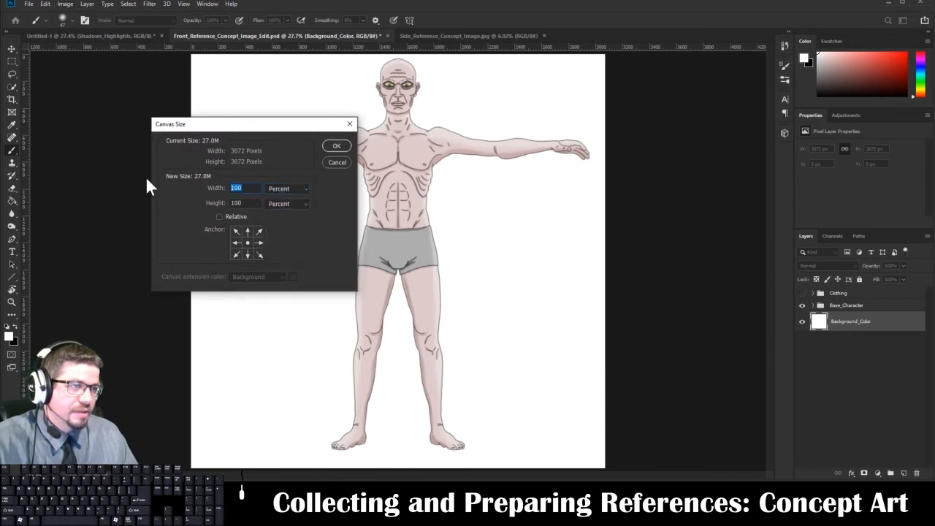
{"action": "type", "text": "150"}
{"action": "key", "text": "Return"}
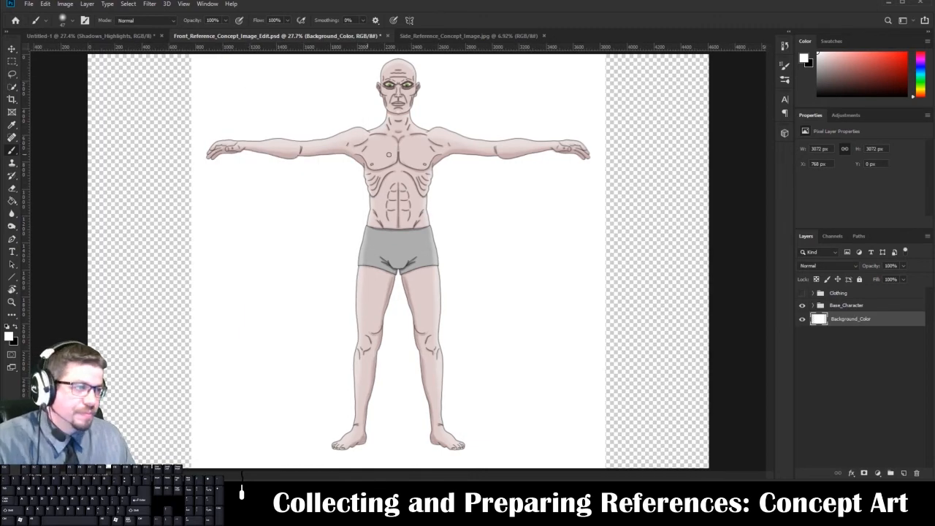
{"action": "key", "text": "ctrl+z"}
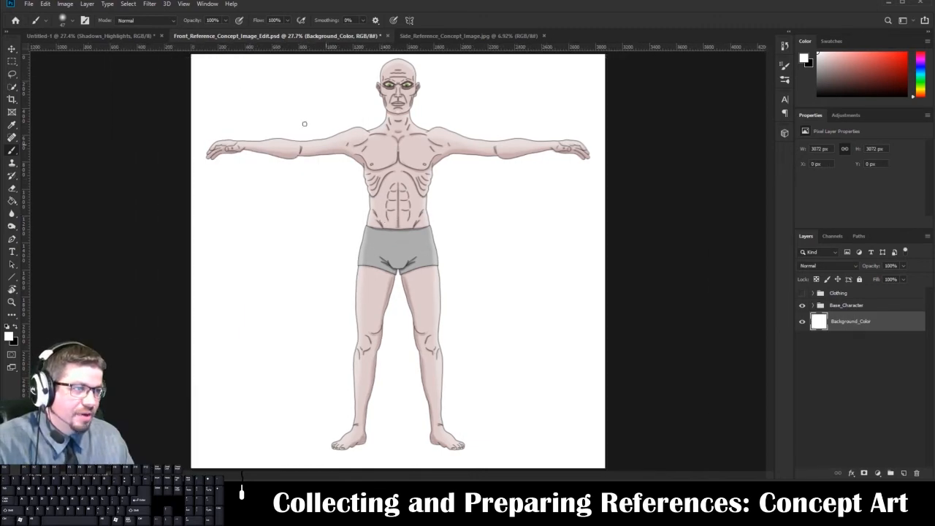
Widen the front reference canvas to 150 percent at 100 percent height, anchored at the middle of its left edge.
{"action": "left_click", "coordinate": [66, 4]}
{"action": "left_click", "coordinate": [80, 76]}
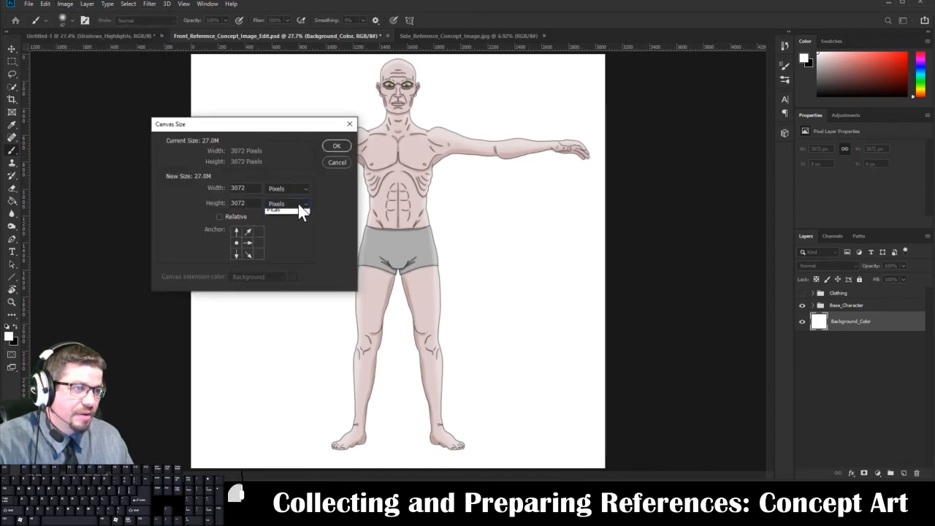
{"action": "left_click", "coordinate": [298, 204]}
{"action": "left_click", "coordinate": [292, 218]}
{"action": "type", "text": "150"}
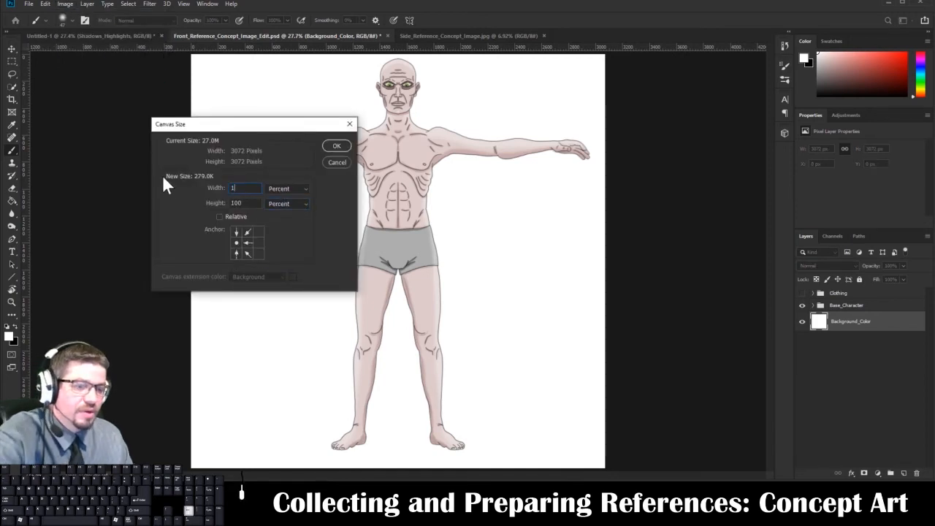
{"action": "key", "text": "Return"}
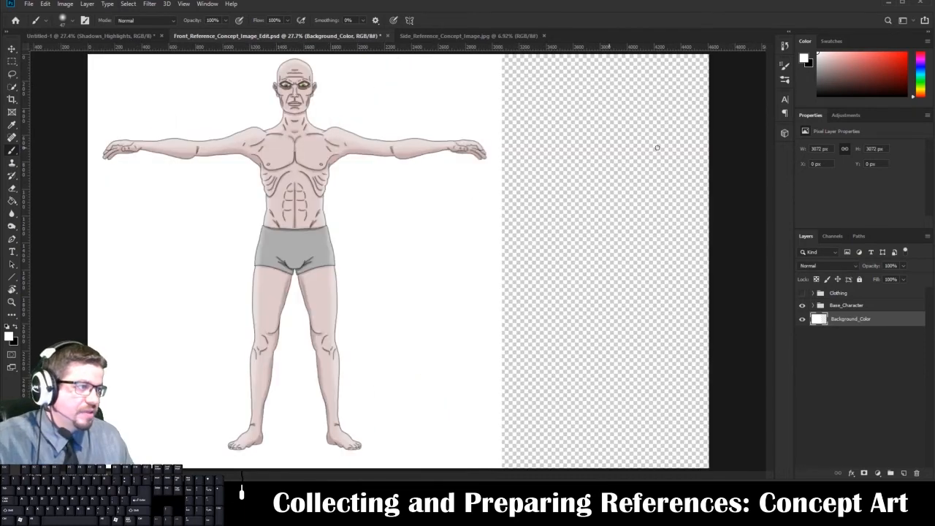
Copy the whole Side_Reference_Concept_Image.jpg image and paste it as a new layer into Front_Reference_Concept_Image_Edit.psd.
{"action": "left_click", "coordinate": [443, 36]}
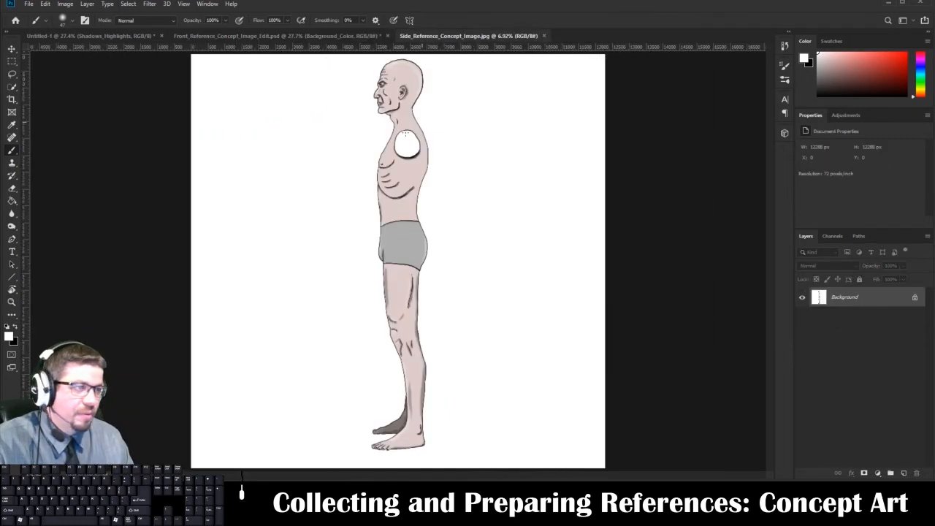
{"action": "key", "text": "ctrl+a"}
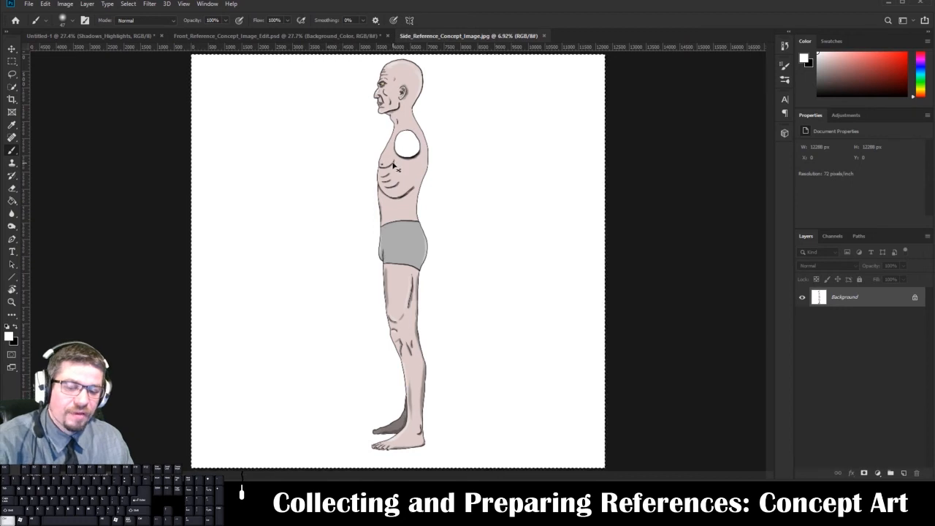
{"action": "left_click", "coordinate": [107, 35]}
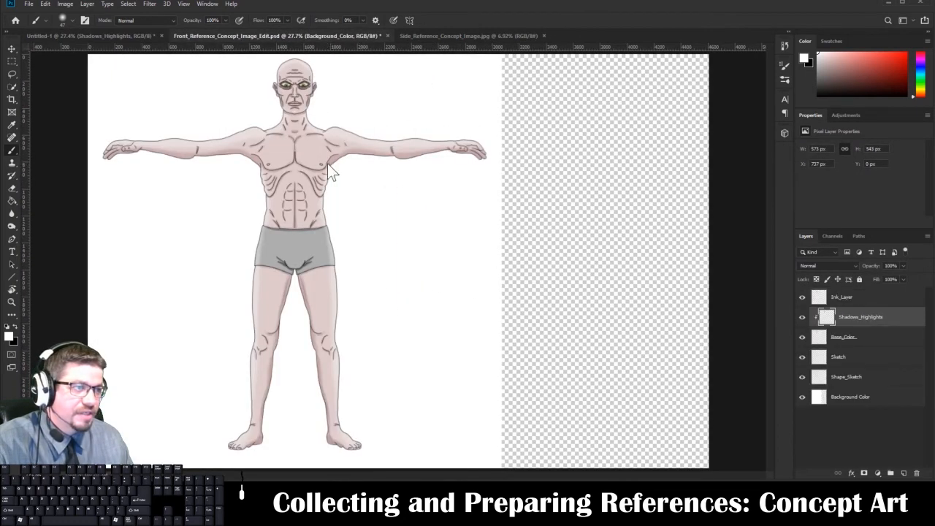
{"action": "left_click", "coordinate": [307, 38]}
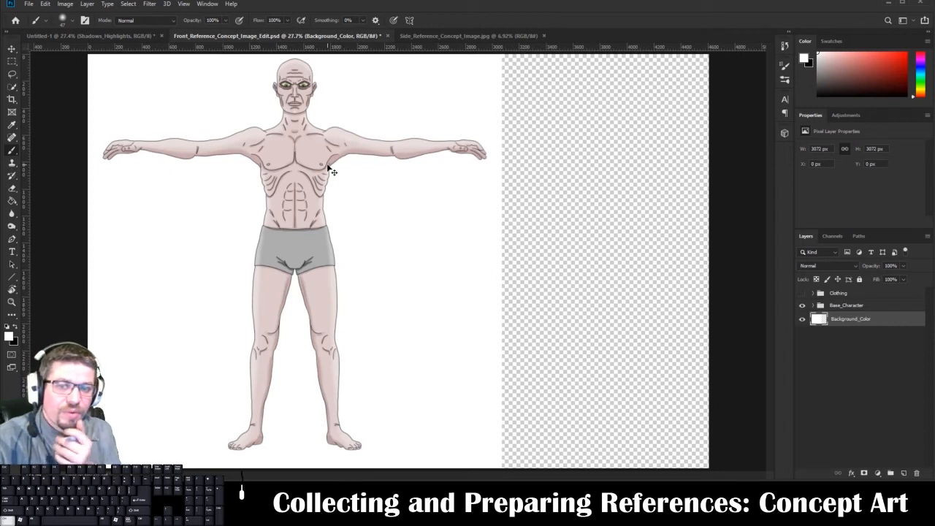
{"action": "key", "text": "ctrl+v"}
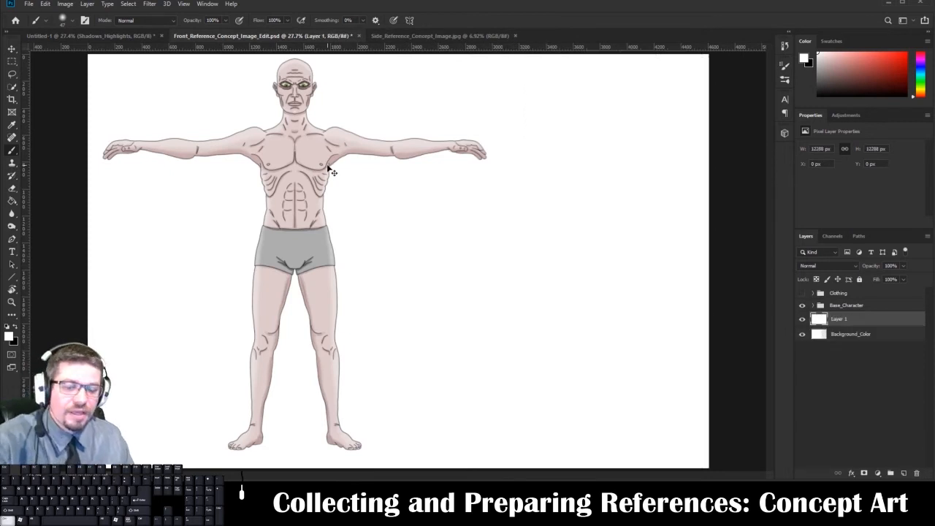
Delete the pasted side-view layer and paste a fresh copy of the side reference image into the front reference file.
{"action": "key", "text": "ctrl+t"}
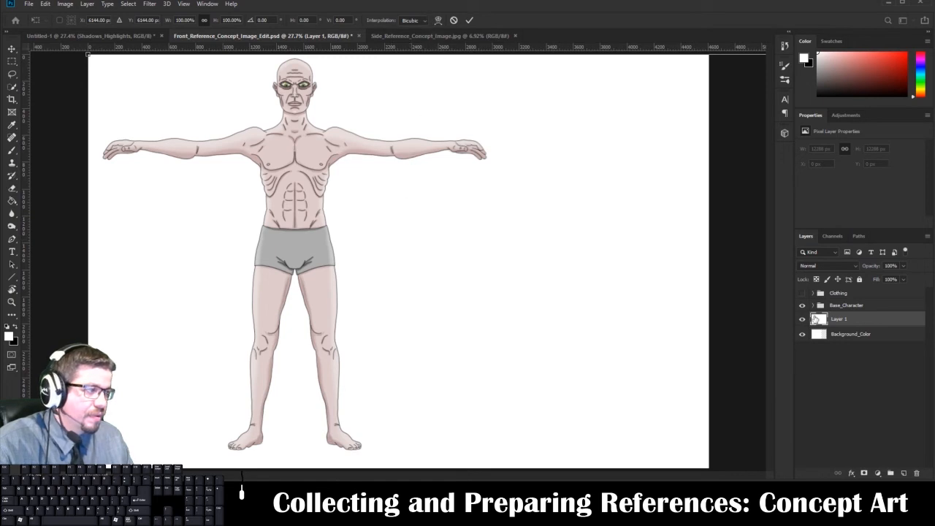
{"action": "key", "text": "Escape"}
{"action": "left_click", "coordinate": [916, 473]}
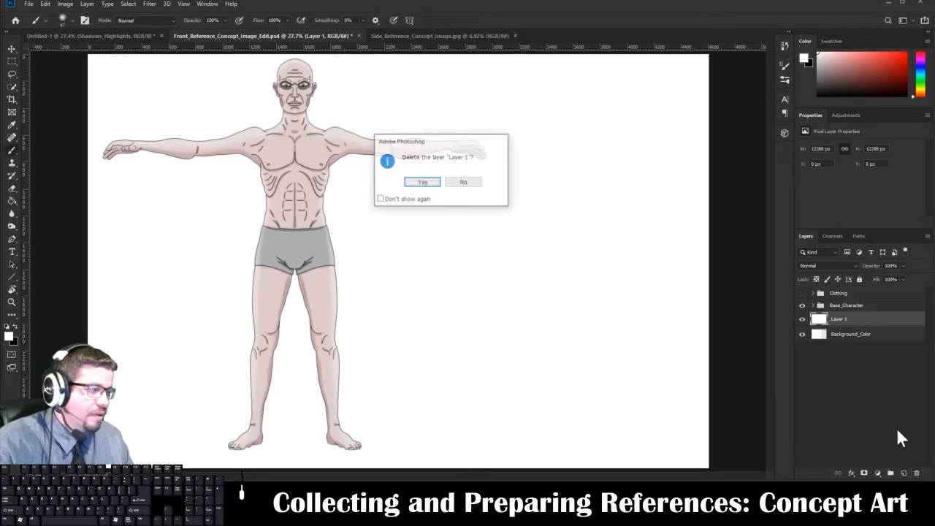
{"action": "left_click", "coordinate": [422, 182]}
{"action": "left_click", "coordinate": [430, 35]}
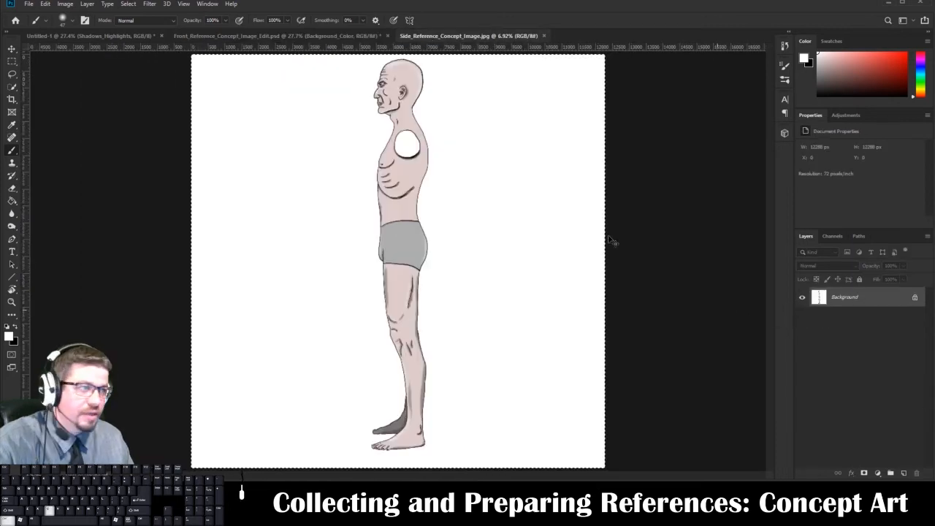
{"action": "left_click", "coordinate": [341, 36]}
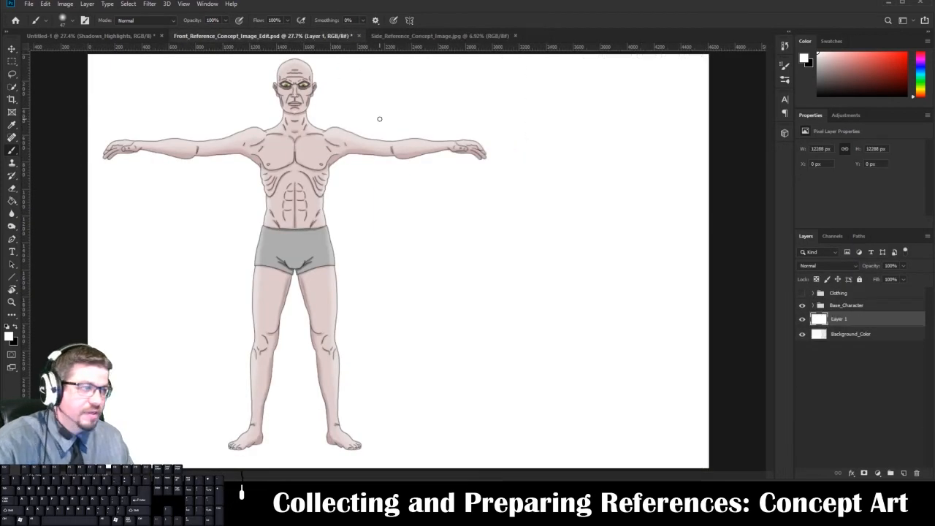
Move the pasted side-view layer beside the front figure and scale it down proportionally to about 26 percent.
{"action": "key", "text": "ctrl+t"}
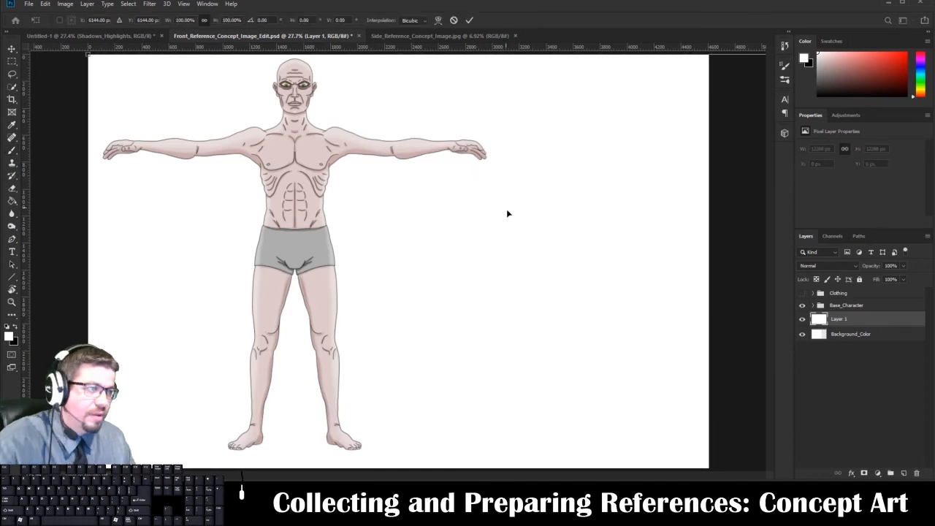
{"action": "left_click_drag", "start_coordinate": [497, 242], "coordinate": [206, 200]}
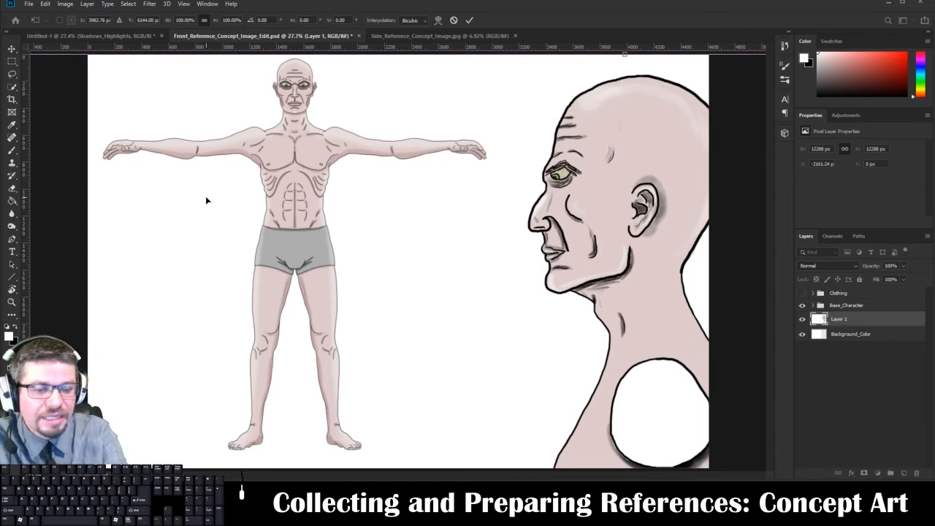
{"action": "key", "text": "ctrl+0"}
{"action": "key", "text": "b"}
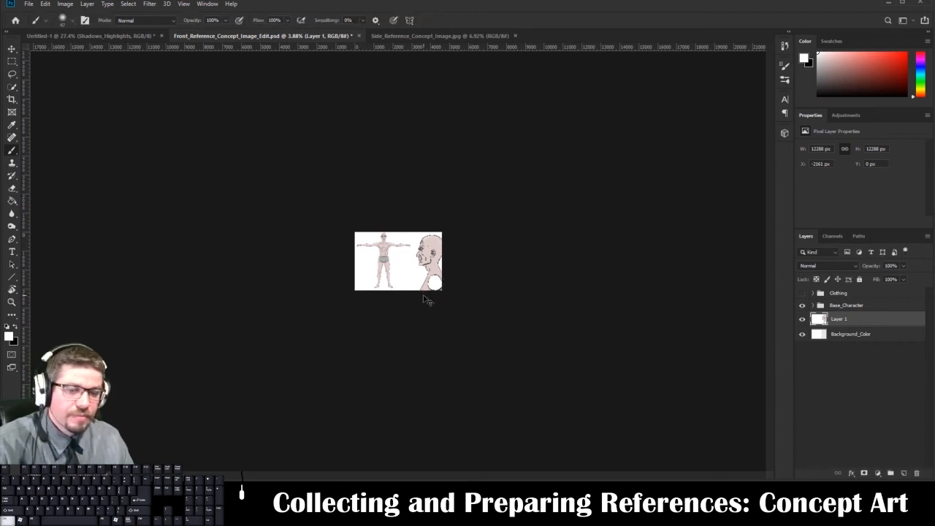
{"action": "key", "text": "ctrl+t"}
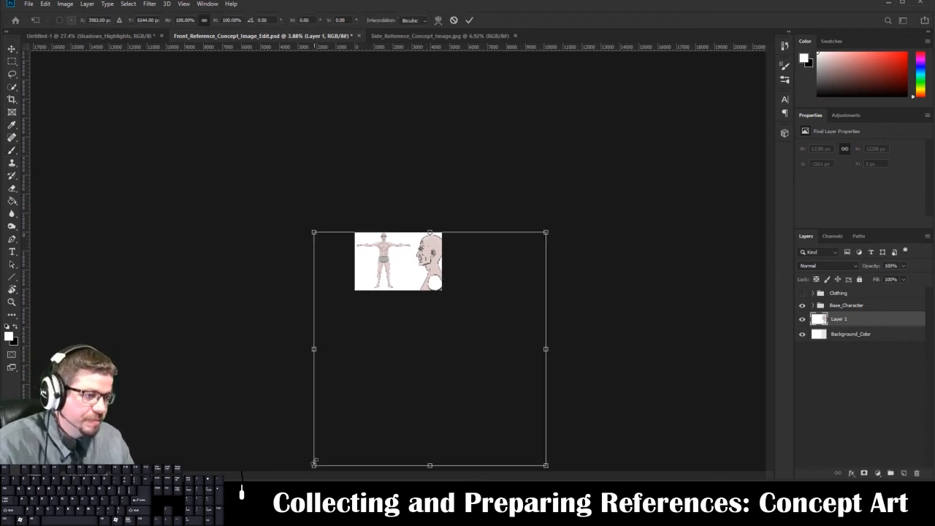
{"action": "left_click_drag", "start_coordinate": [315, 462], "coordinate": [414, 284]}
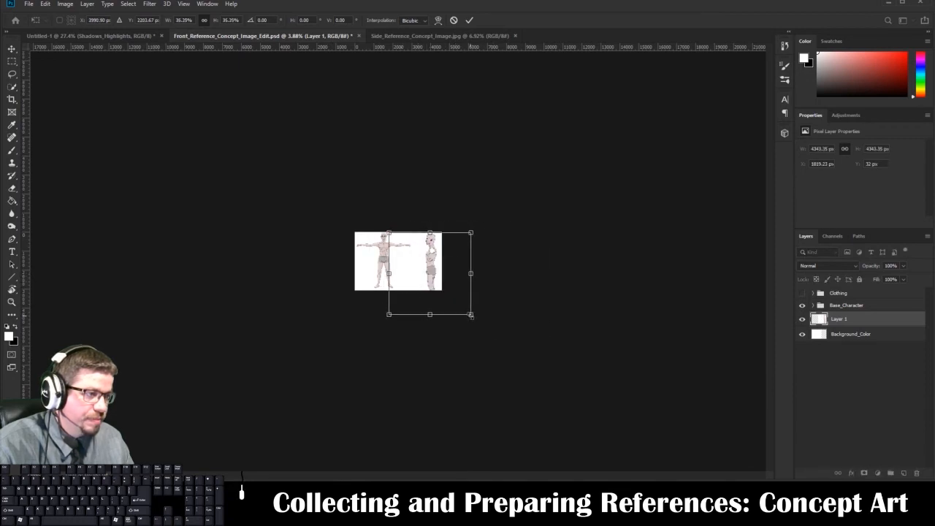
{"action": "left_click_drag", "start_coordinate": [471, 314], "coordinate": [447, 293]}
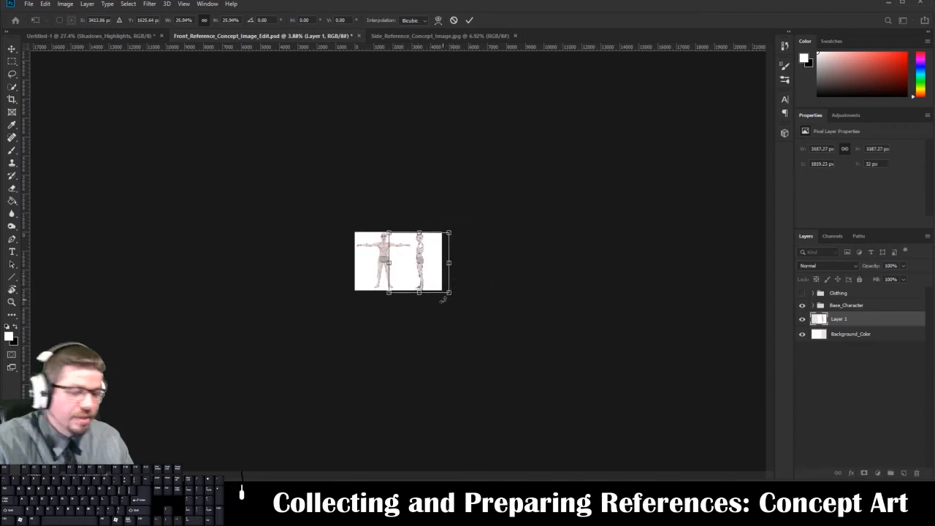
Fine-tune the side view's position and size to match the front figure, about 3185 px wide at X 1815, Y 0 px.
{"action": "key", "text": "ctrl+0"}
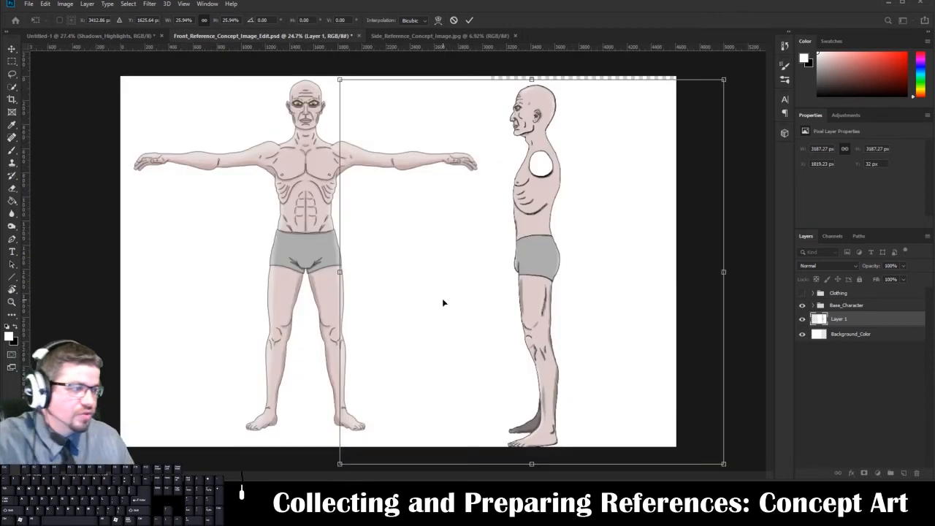
{"action": "left_click_drag", "start_coordinate": [552, 231], "coordinate": [551, 225]}
{"action": "mouse_move", "coordinate": [722, 460]}
{"action": "left_mouse_down"}
{"action": "mouse_move", "coordinate": [711, 448]}
{"action": "mouse_move", "coordinate": [732, 456]}
{"action": "left_mouse_up"}
{"action": "key", "text": "Return"}
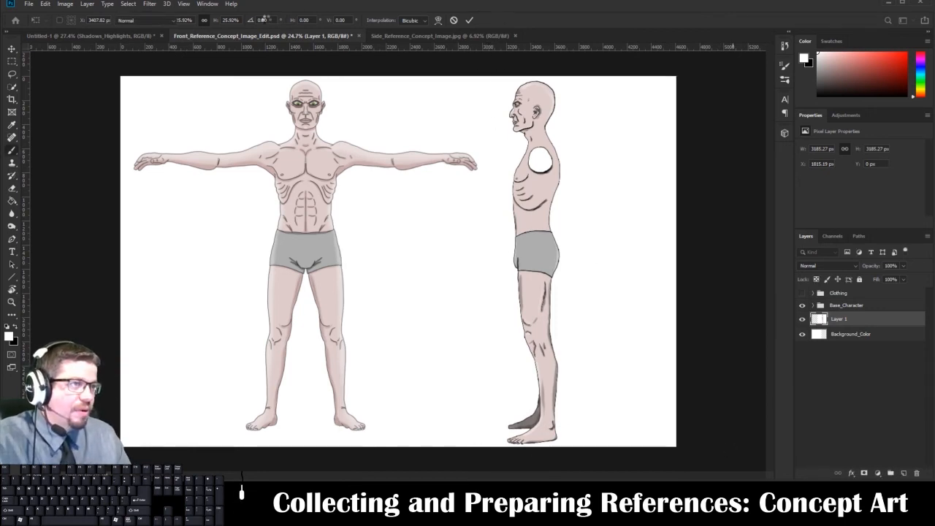
Add horizontal guides across both figures at the front figure's eyes, chin and lower chest.
{"action": "left_click", "coordinate": [184, 4]}
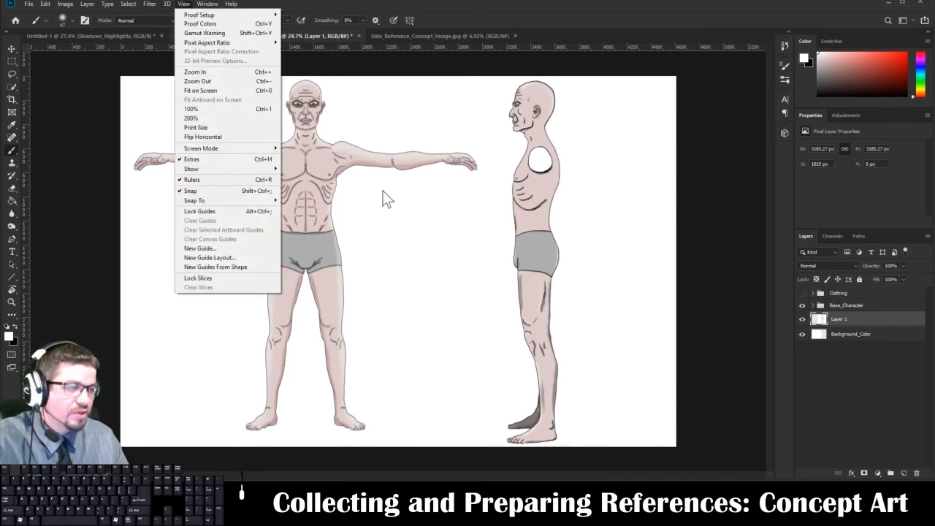
{"action": "left_click", "coordinate": [438, 50]}
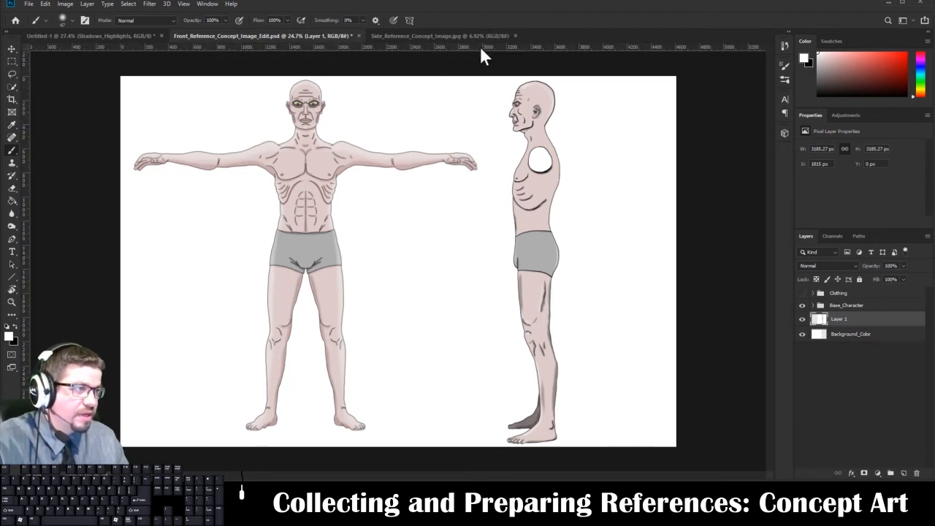
{"action": "left_click_drag", "start_coordinate": [480, 47], "coordinate": [476, 103]}
{"action": "left_click_drag", "start_coordinate": [414, 46], "coordinate": [417, 130]}
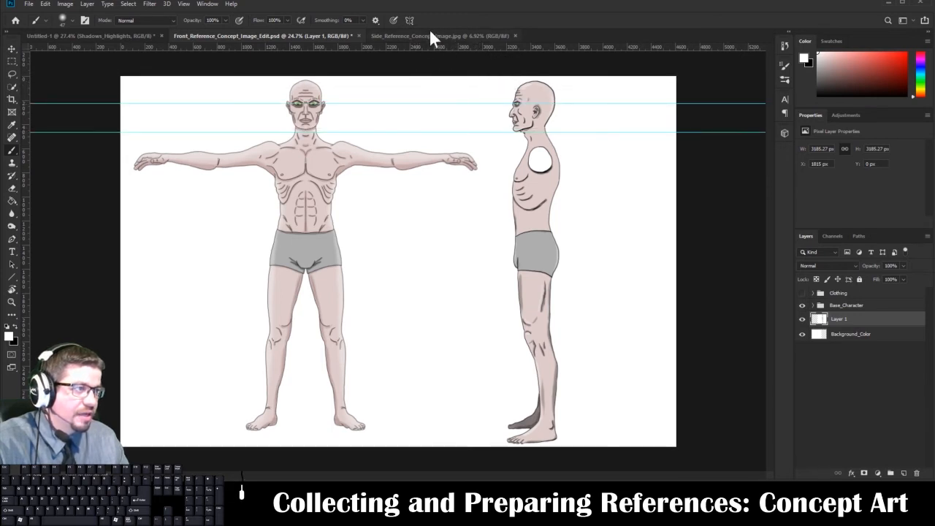
{"action": "left_click_drag", "start_coordinate": [427, 47], "coordinate": [423, 175]}
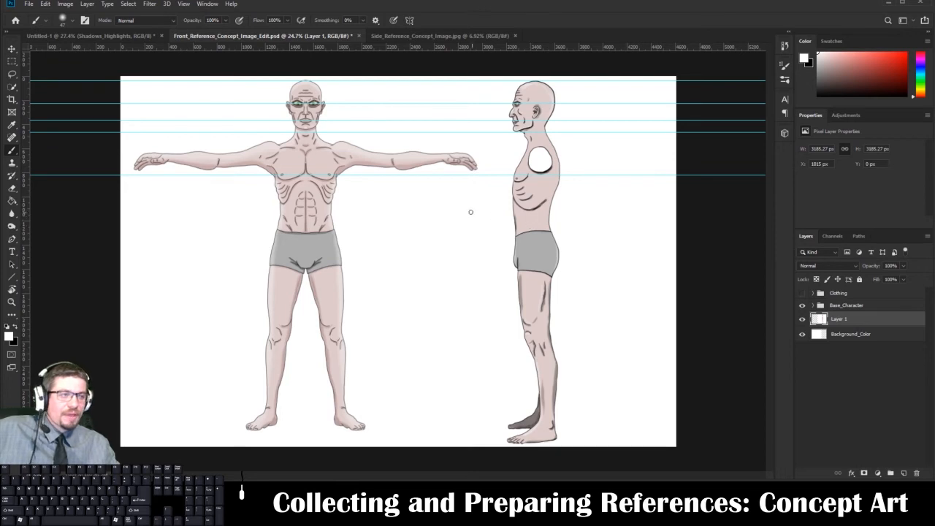
Add horizontal guides across both figures at the waist, the crotch, above and below the knees, and at the front figure's heels.
{"action": "left_click_drag", "start_coordinate": [515, 48], "coordinate": [517, 230]}
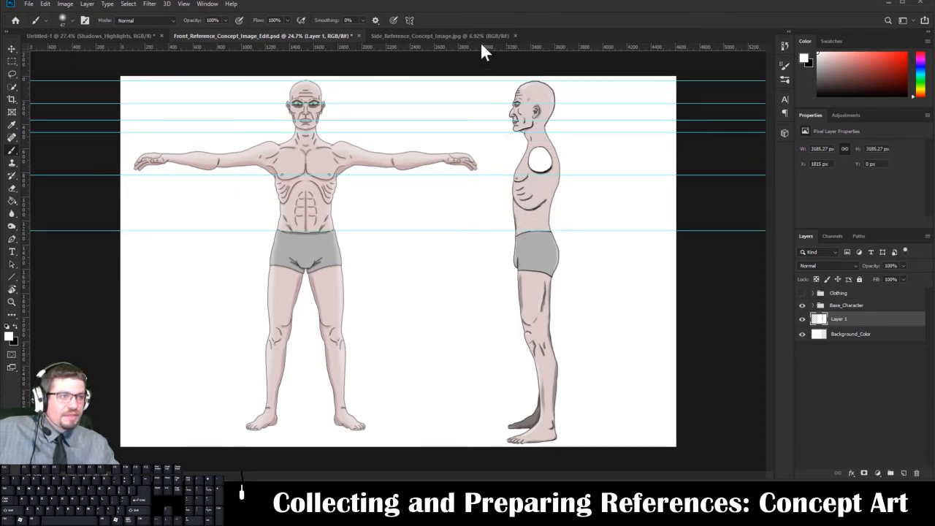
{"action": "left_click_drag", "start_coordinate": [481, 45], "coordinate": [504, 274]}
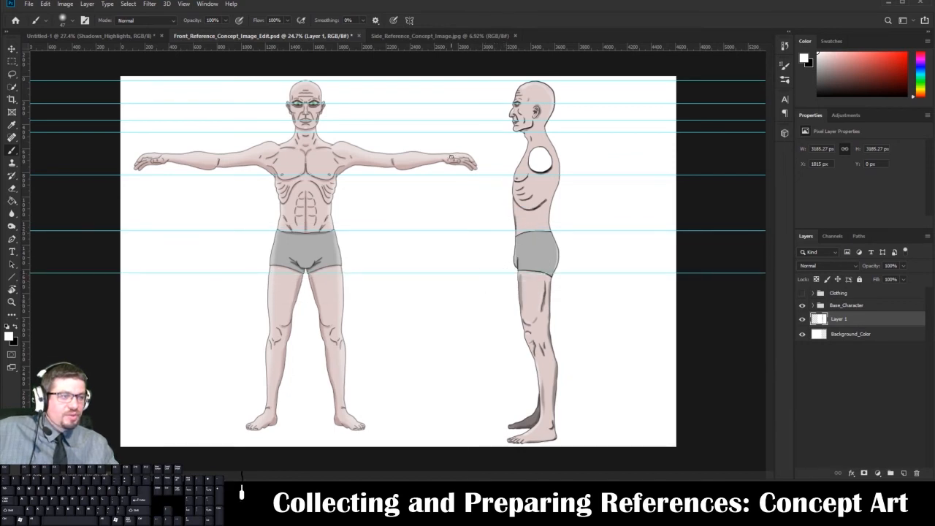
{"action": "left_click_drag", "start_coordinate": [450, 48], "coordinate": [475, 328]}
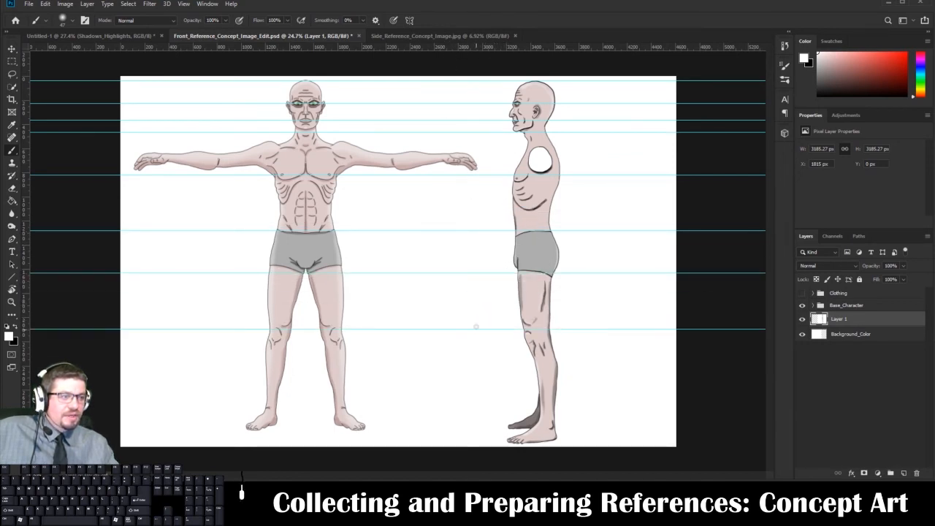
{"action": "left_click_drag", "start_coordinate": [488, 53], "coordinate": [478, 347]}
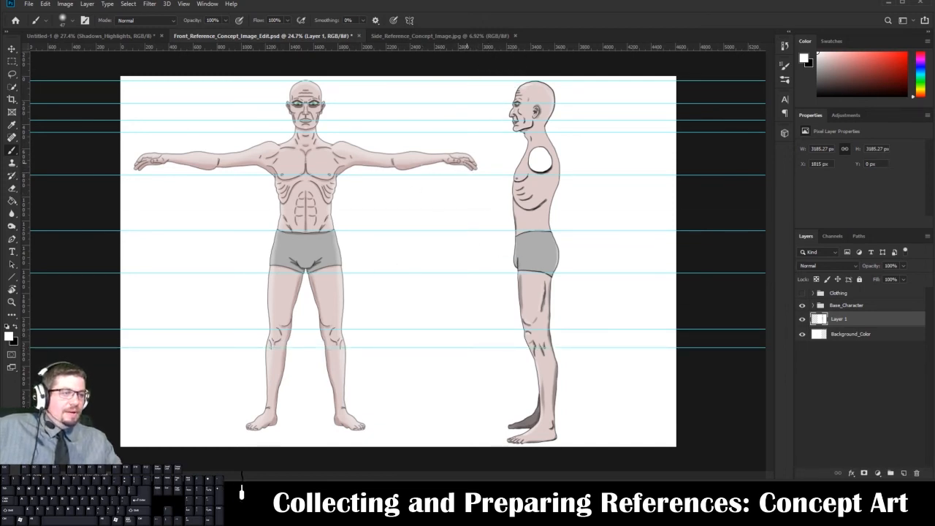
{"action": "left_click_drag", "start_coordinate": [464, 50], "coordinate": [446, 429]}
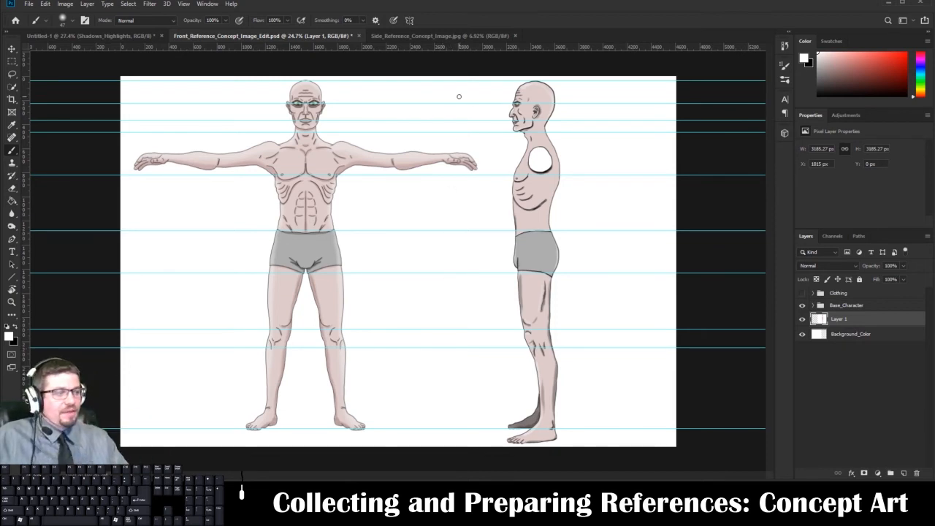
Switch to the Untitled-1 drawing and select the layers from Ink_Layer through Shape_Sketch, leaving out Background Color.
{"action": "left_click", "coordinate": [839, 295]}
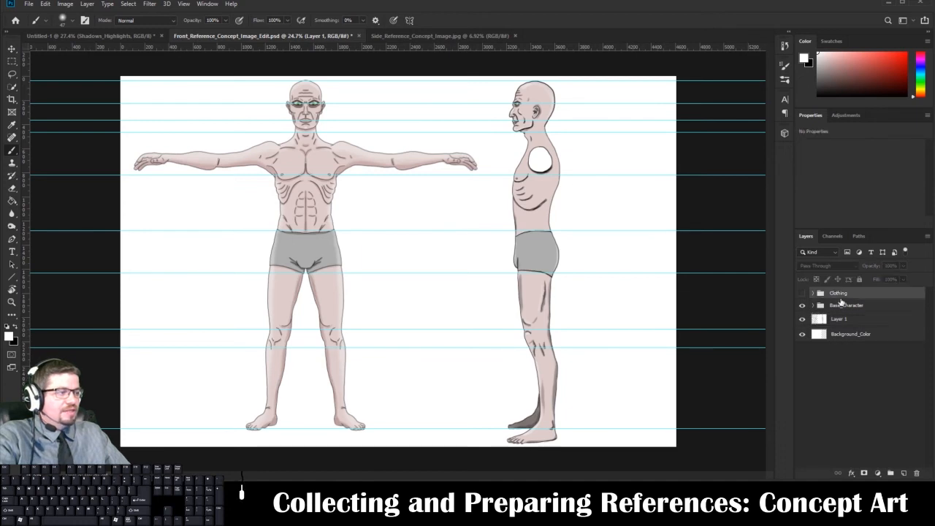
{"action": "left_click", "coordinate": [110, 37]}
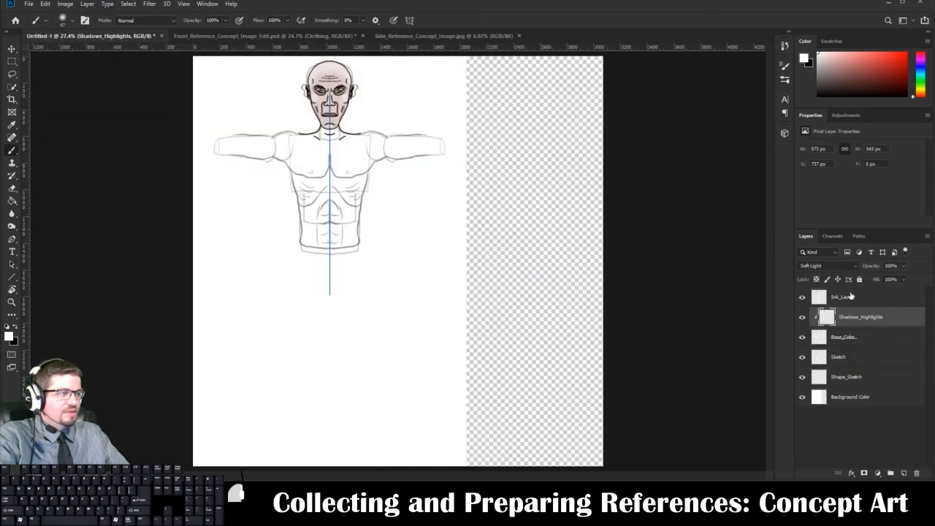
{"action": "left_click", "coordinate": [841, 278]}
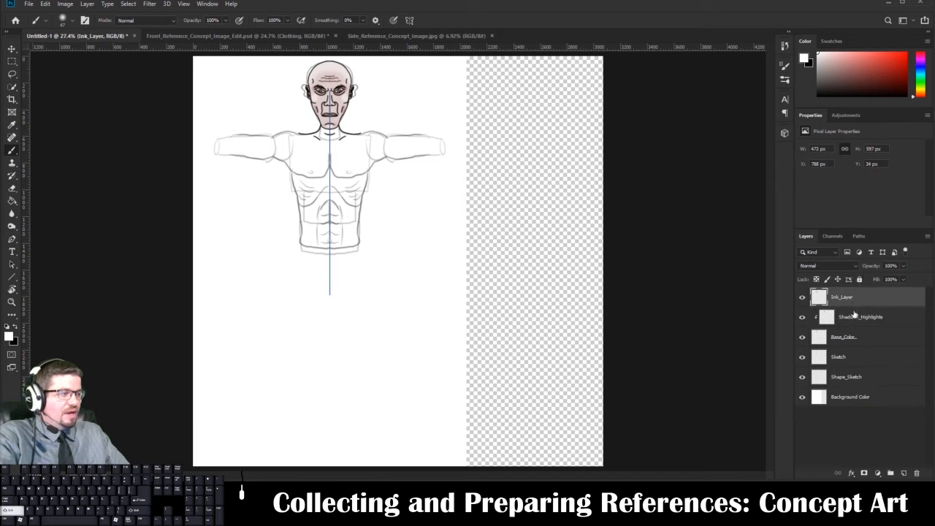
{"action": "left_click", "coordinate": [855, 377], "text": "shift"}
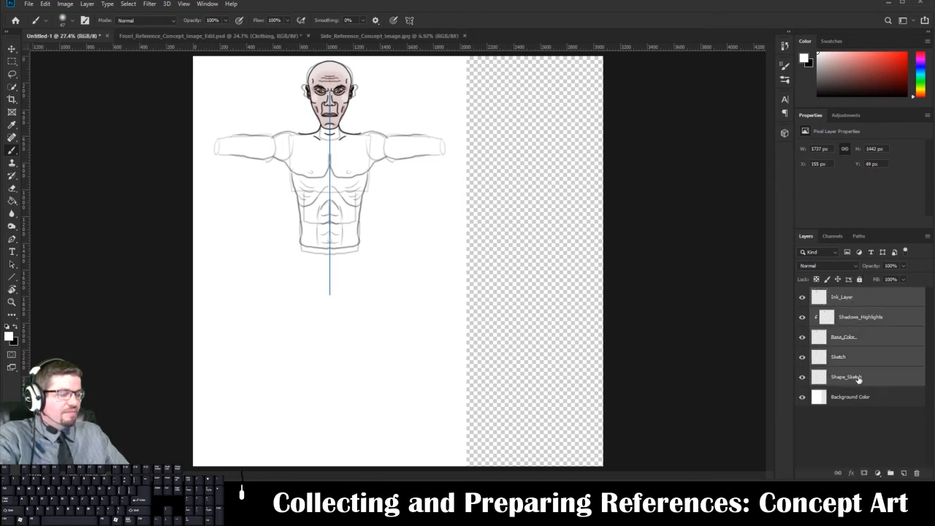
{"action": "left_click_drag", "start_coordinate": [869, 327], "coordinate": [906, 473]}
{"action": "left_click", "coordinate": [868, 298]}
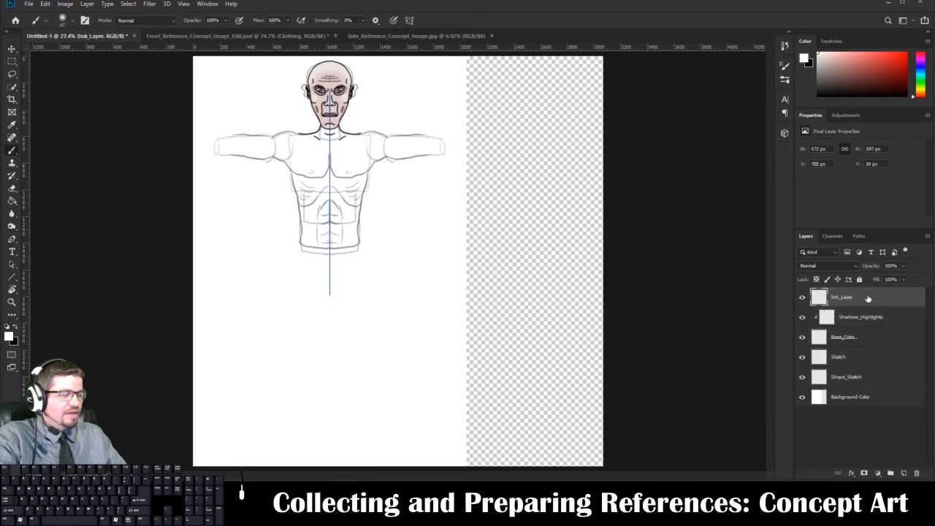
{"action": "left_click", "coordinate": [859, 376], "text": "shift"}
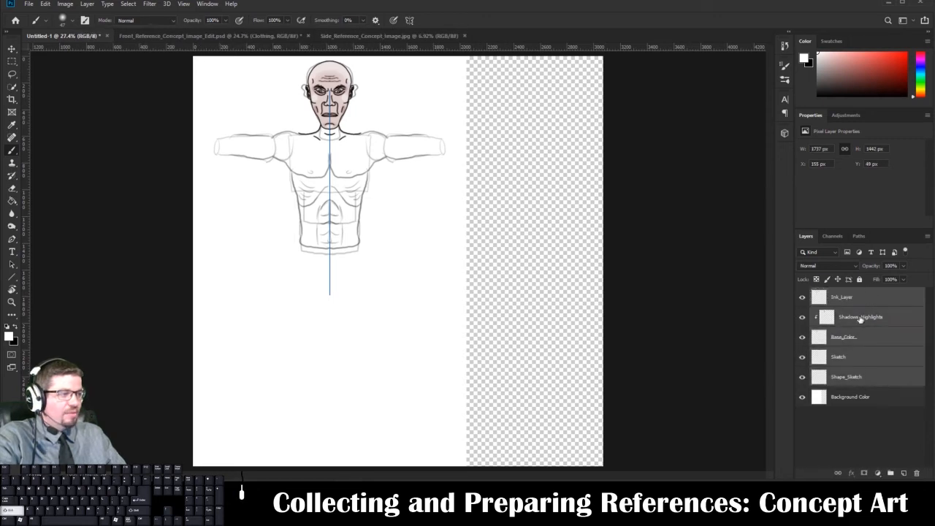
Duplicate the five drawing layers from Ink_Layer to Shape_Sketch together and merge the copies into a single layer.
{"action": "left_click", "coordinate": [860, 296]}
{"action": "left_click", "coordinate": [863, 317], "text": "ctrl"}
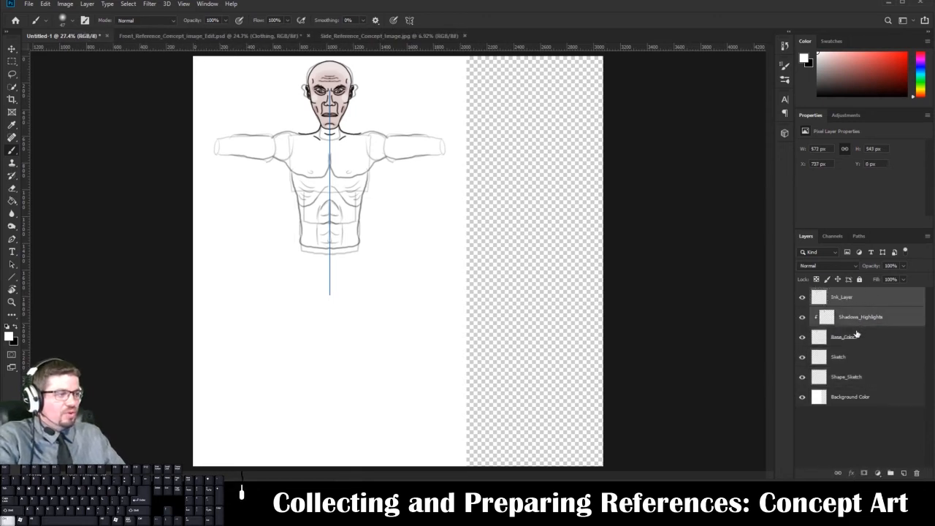
{"action": "left_click", "coordinate": [854, 337], "text": "ctrl"}
{"action": "left_click", "coordinate": [852, 356], "text": "ctrl"}
{"action": "left_click", "coordinate": [848, 376], "text": "ctrl"}
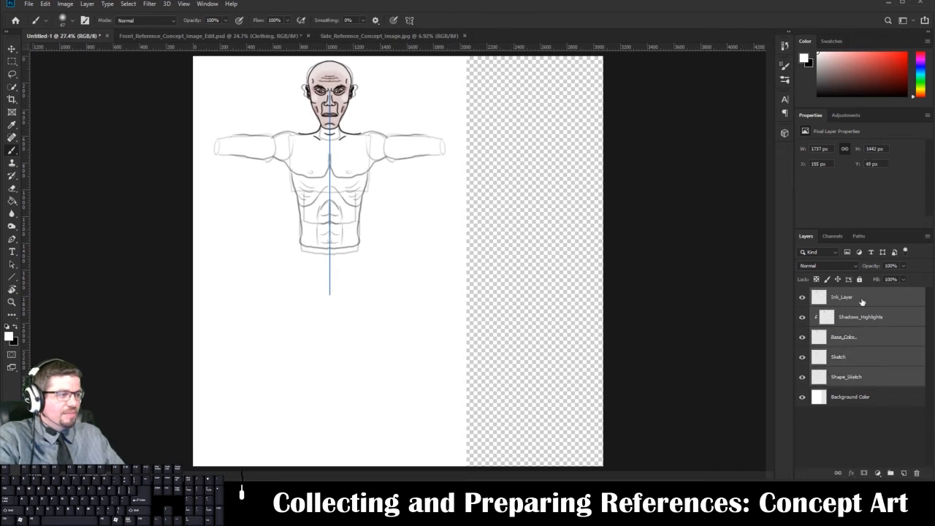
{"action": "mouse_move", "coordinate": [862, 301]}
{"action": "left_mouse_down"}
{"action": "mouse_move", "coordinate": [879, 408]}
{"action": "mouse_move", "coordinate": [884, 392]}
{"action": "left_mouse_up"}
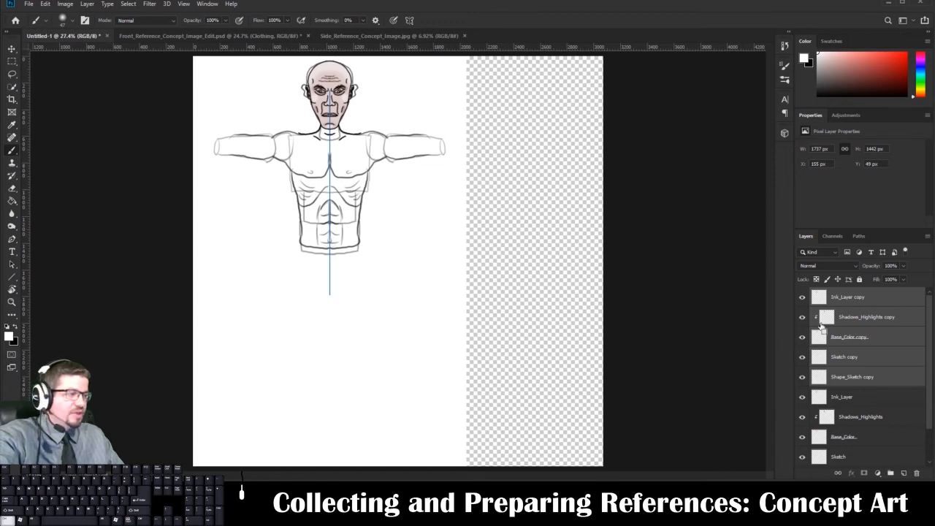
{"action": "key", "text": "ctrl+e"}
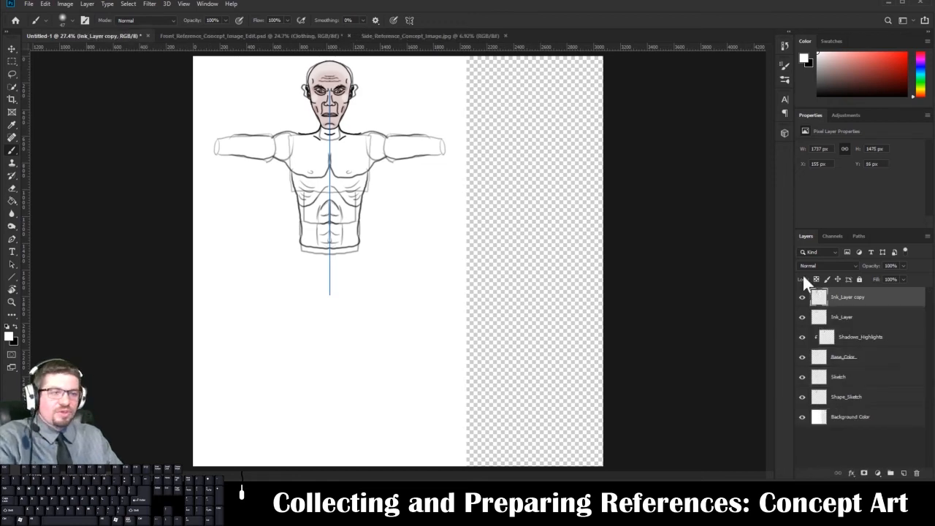
Move the merged figure copy straight down below the original, to about X 156, Y 1491 px.
{"action": "left_click", "coordinate": [94, 3]}
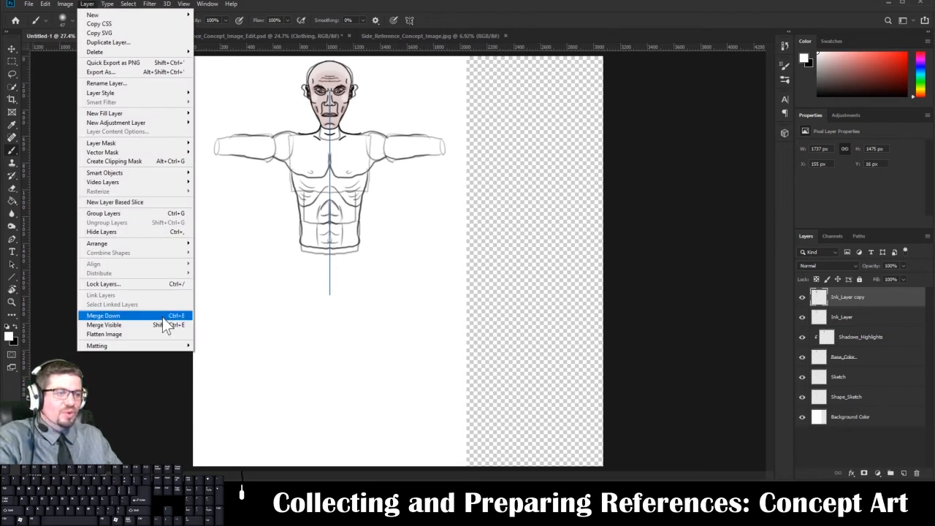
{"action": "left_click", "coordinate": [824, 301]}
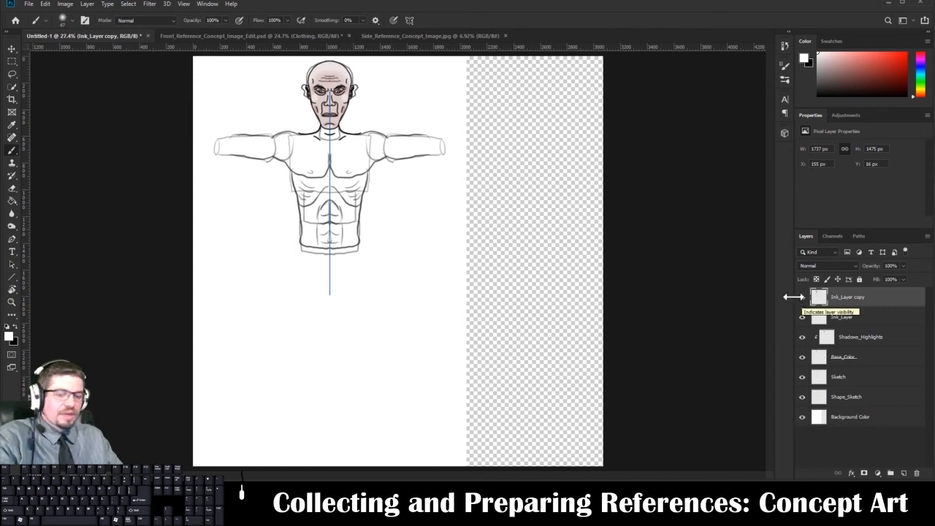
{"action": "key", "text": "ctrl+t"}
{"action": "left_click_drag", "start_coordinate": [377, 167], "coordinate": [380, 369]}
{"action": "key", "text": "Return"}
{"action": "key", "text": "b"}
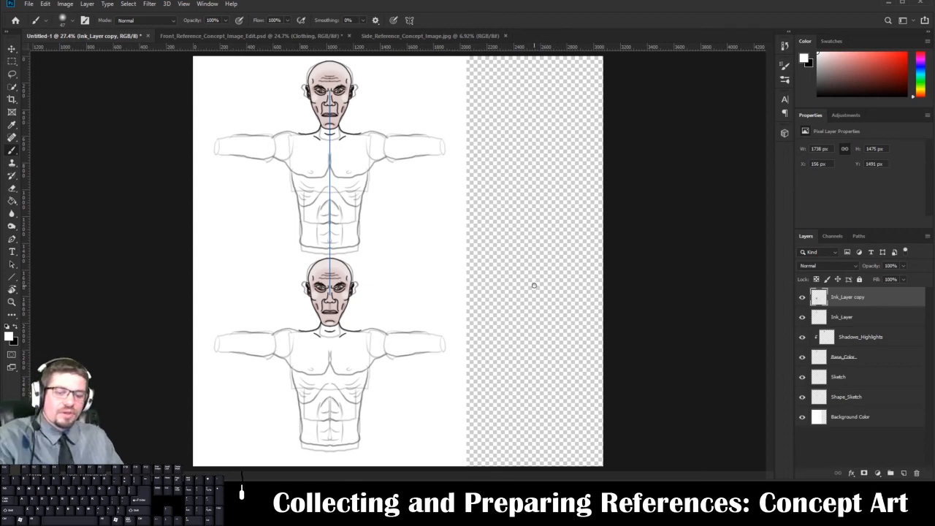
Copy the merged figure layer and paste it into a new transparent document of 1738 × 1475 px at 72 ppi.
{"action": "key", "text": "ctrl+a"}
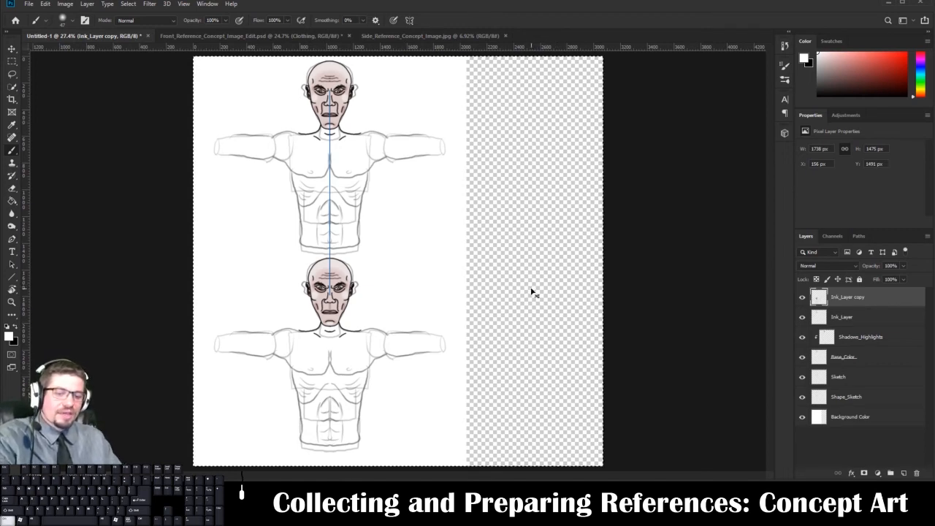
{"action": "key", "text": "ctrl+c"}
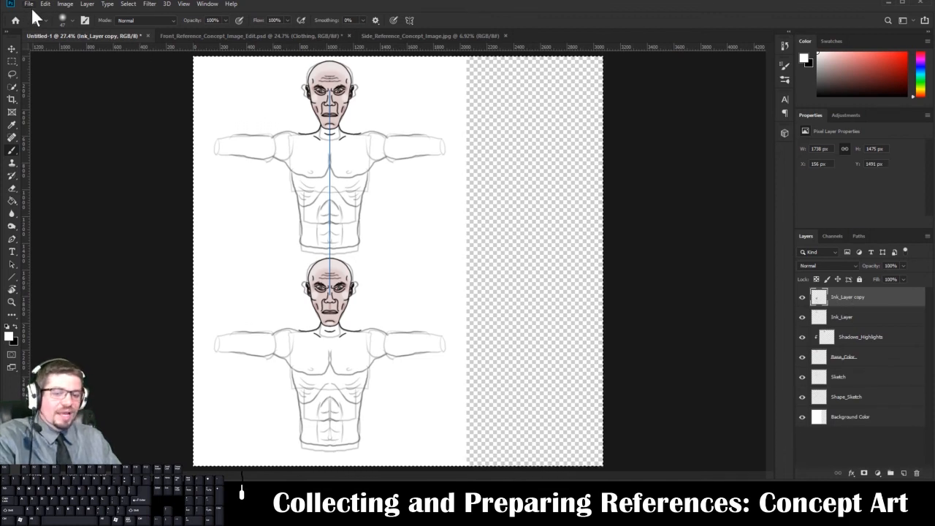
{"action": "left_click", "coordinate": [125, 4]}
{"action": "left_click", "coordinate": [109, 3]}
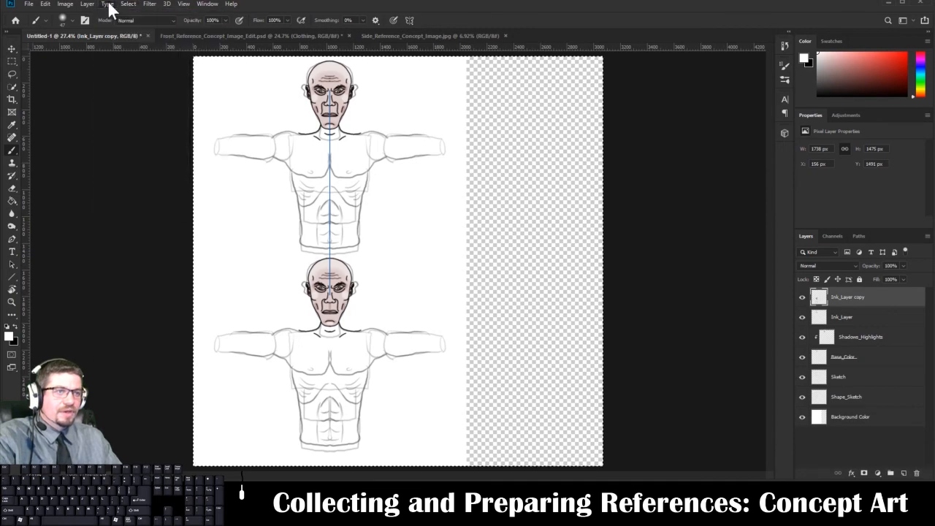
{"action": "left_click", "coordinate": [44, 4]}
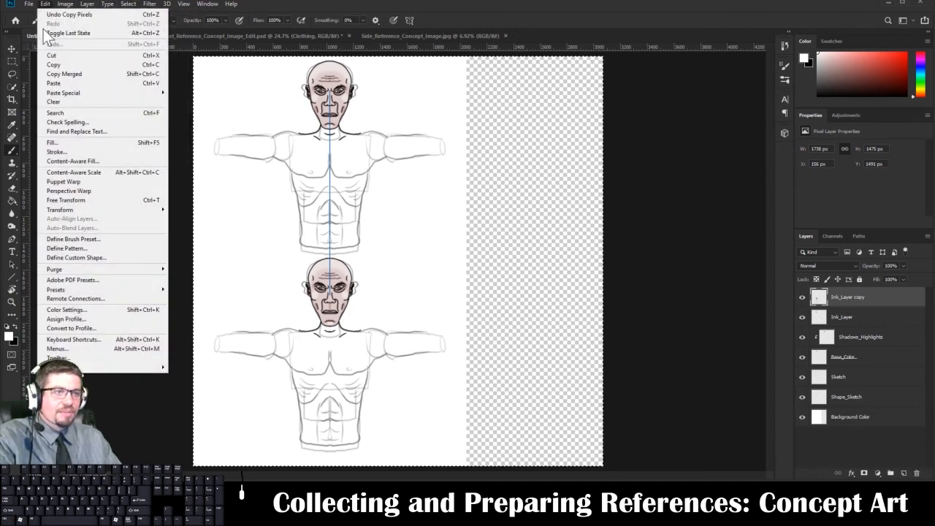
{"action": "left_click", "coordinate": [31, 6]}
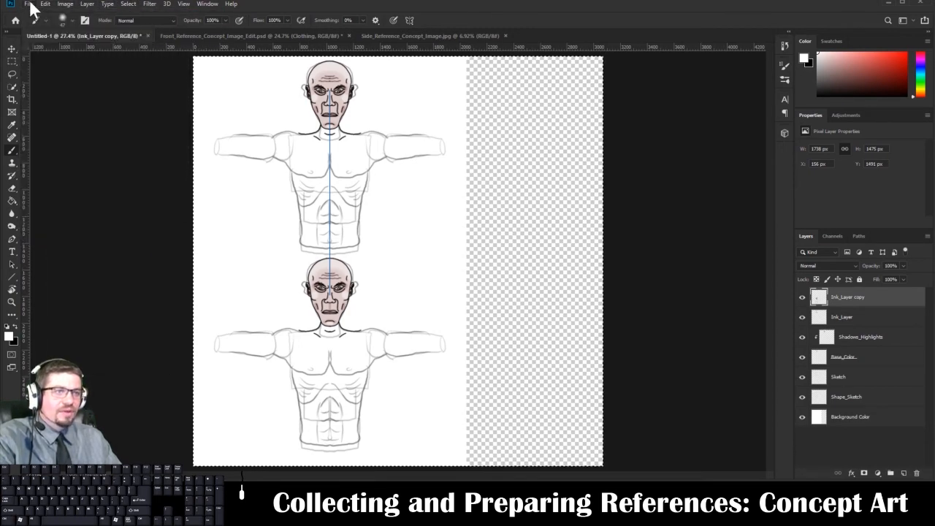
{"action": "left_click", "coordinate": [31, 6]}
{"action": "left_click", "coordinate": [33, 13]}
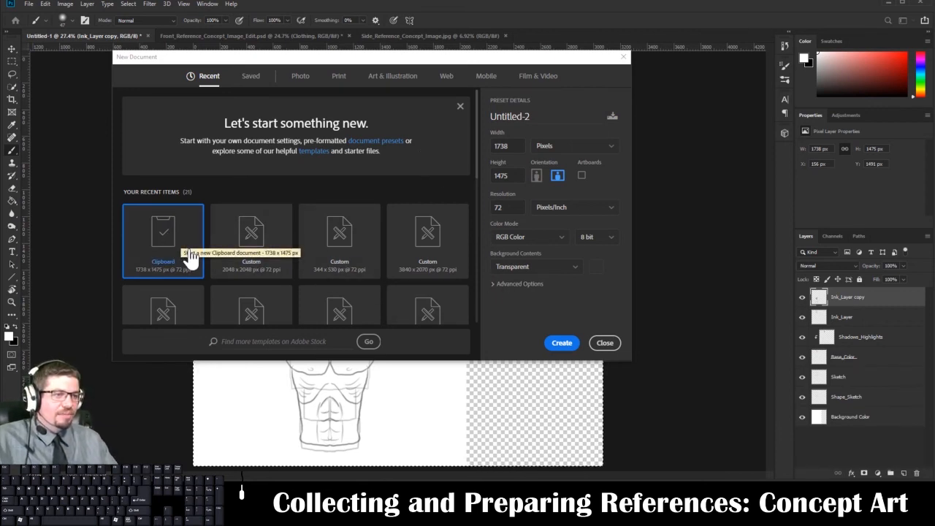
{"action": "left_click", "coordinate": [545, 339]}
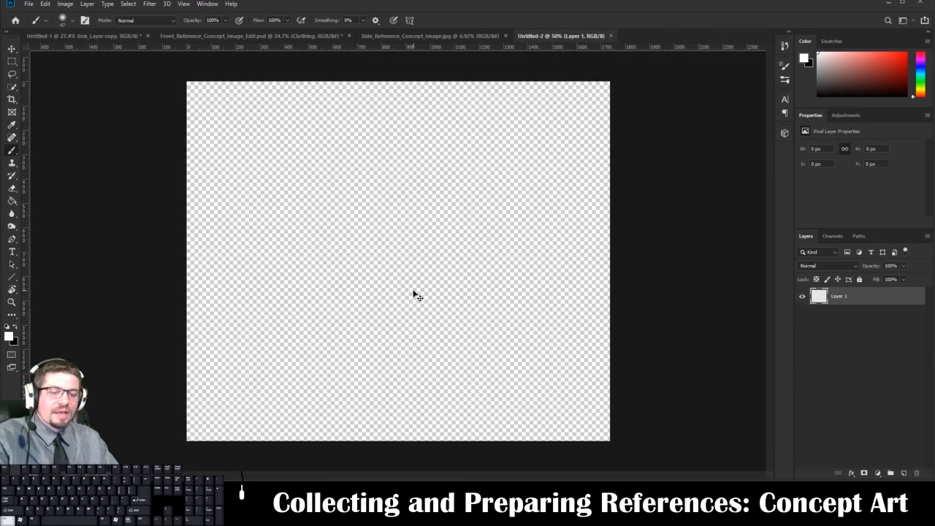
{"action": "key", "text": "ctrl+v"}
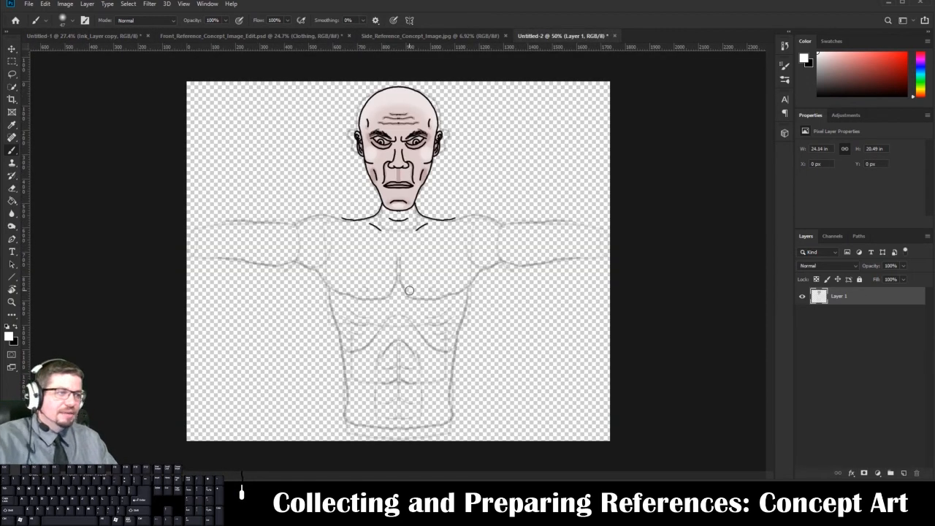
Add a new layer beneath the pasted figure and fill it with white.
{"action": "left_click", "coordinate": [903, 473]}
{"action": "left_click_drag", "start_coordinate": [852, 301], "coordinate": [845, 321]}
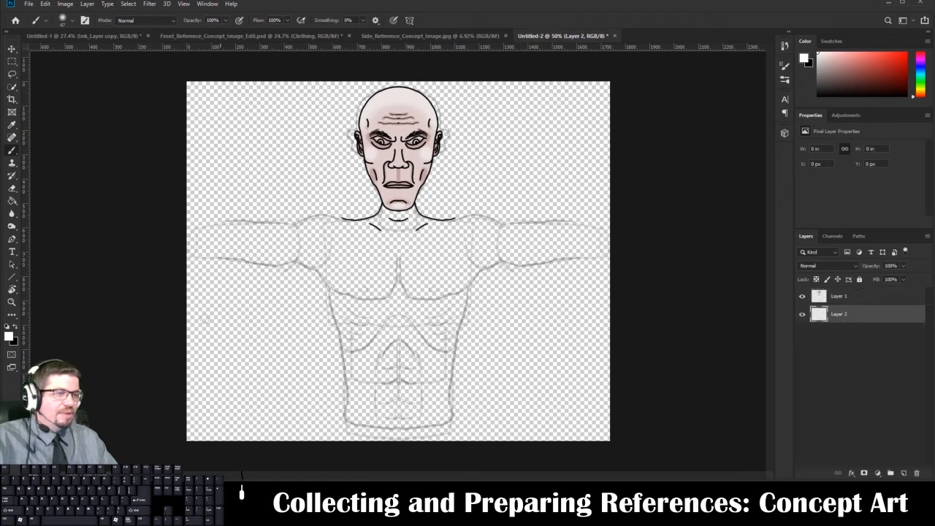
{"action": "key", "text": "g"}
{"action": "left_click", "coordinate": [489, 330]}
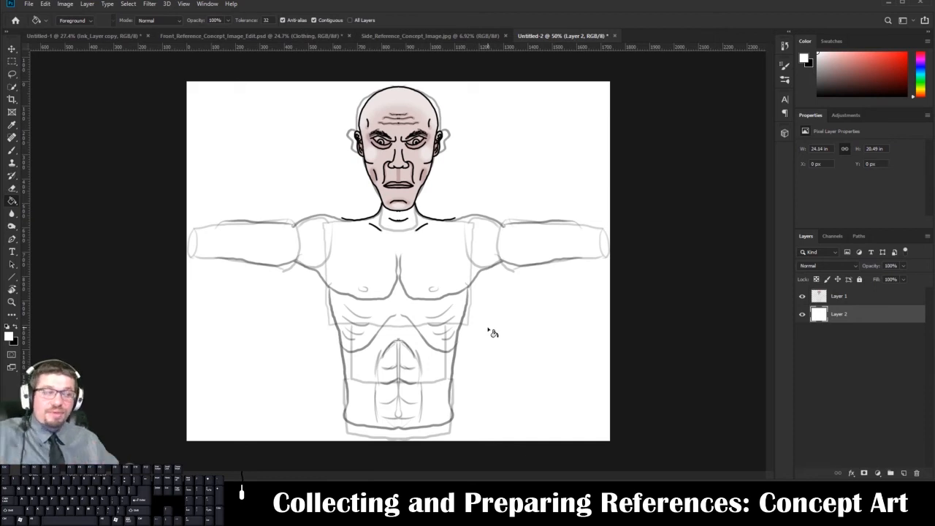
Save a copy of the white-backed figure document as the JPEG Front_Concept_Artpsd.jpg in the Lab_01_Collect_Prepare_References folder.
{"action": "left_click", "coordinate": [198, 33]}
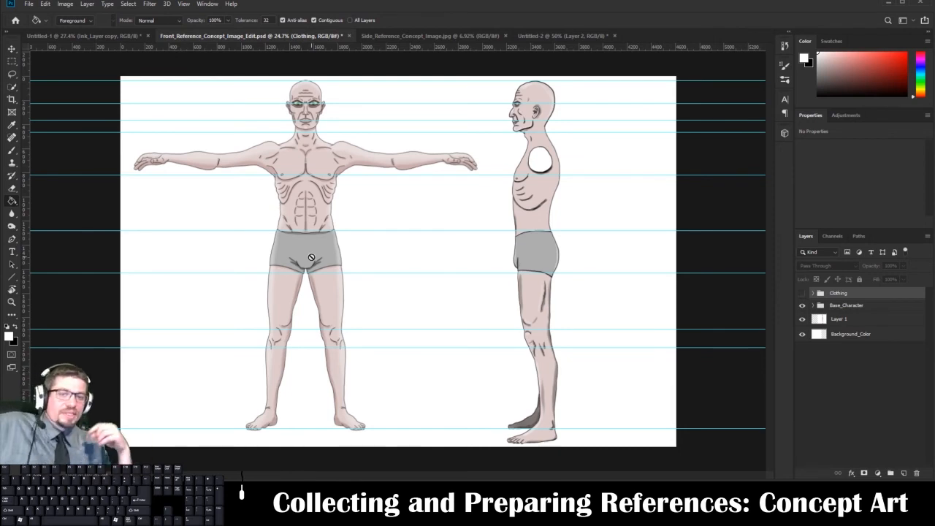
{"action": "left_click", "coordinate": [557, 38]}
{"action": "left_click", "coordinate": [29, 3]}
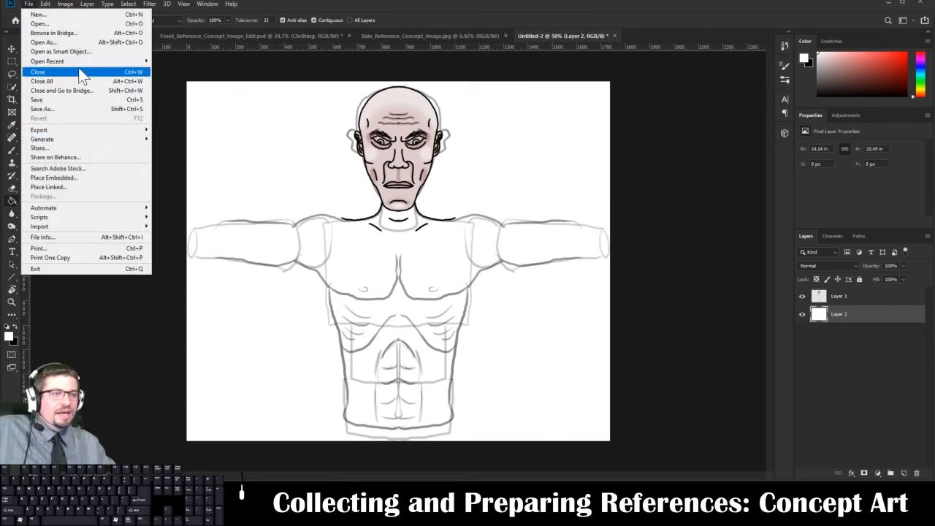
{"action": "left_click", "coordinate": [75, 108]}
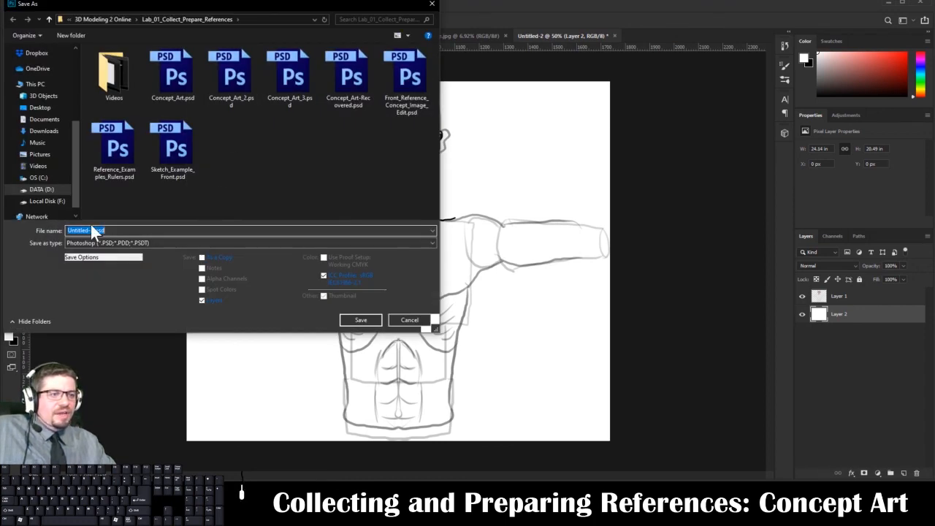
{"action": "left_click_drag", "start_coordinate": [95, 231], "coordinate": [4, 231]}
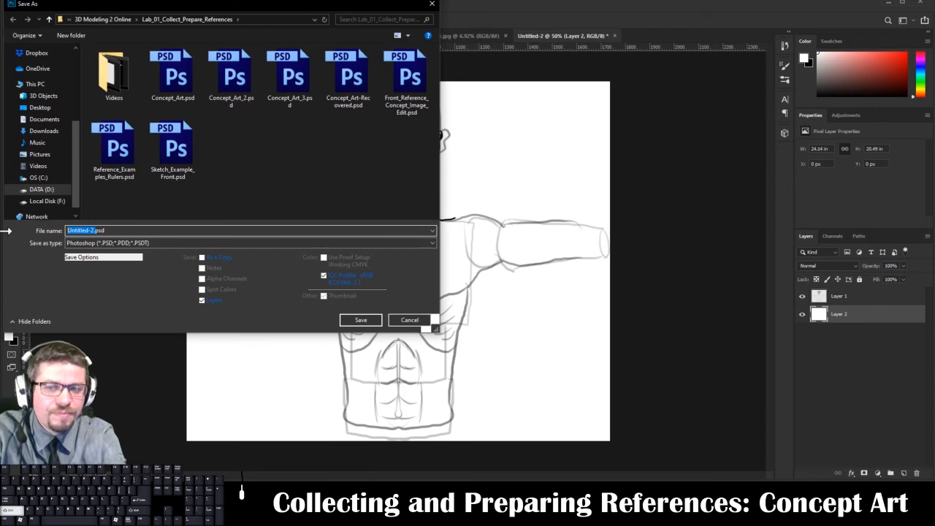
{"action": "type", "text": "Front_Concept_A"}
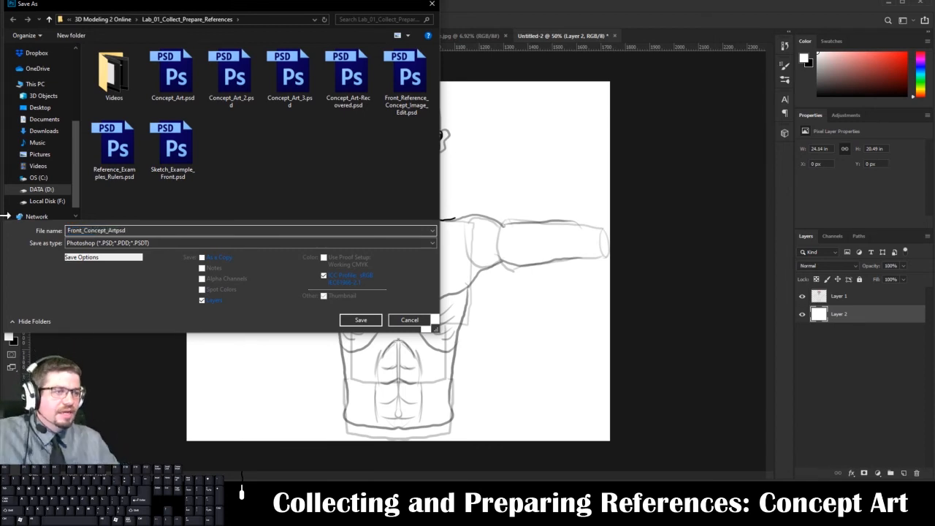
{"action": "type", "text": "rt"}
{"action": "left_click", "coordinate": [237, 242]}
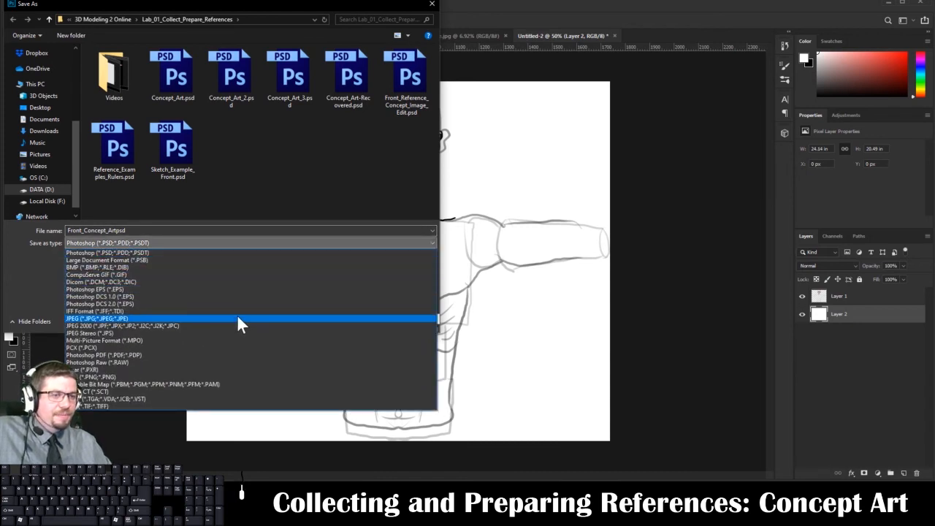
{"action": "left_click", "coordinate": [237, 314]}
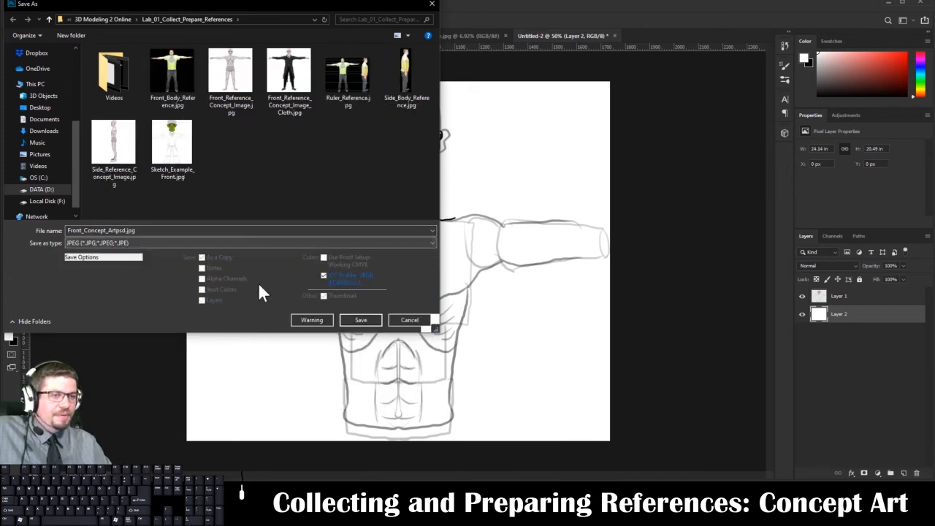
{"action": "left_click", "coordinate": [365, 323]}
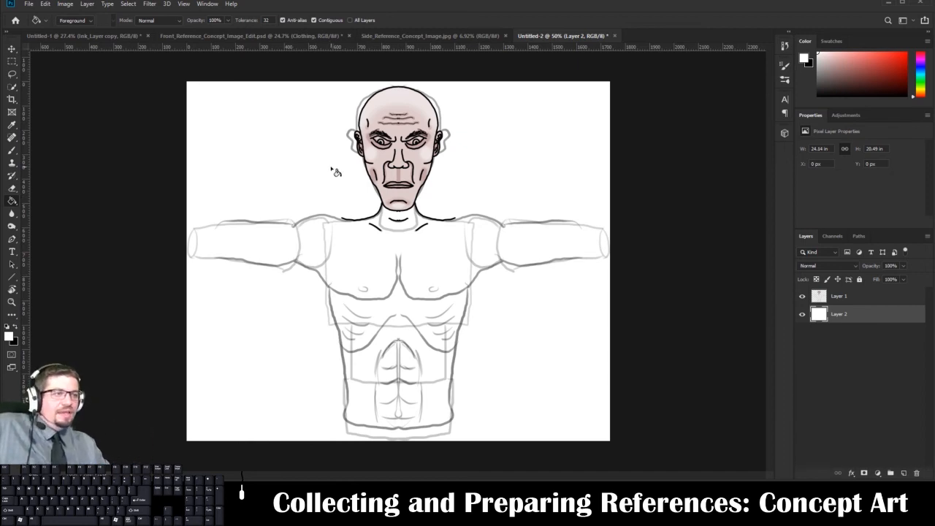
In Front_Reference_Concept_Image_Edit.psd, show the Clothing group and expand it to list its subgroups.
{"action": "left_click", "coordinate": [299, 35]}
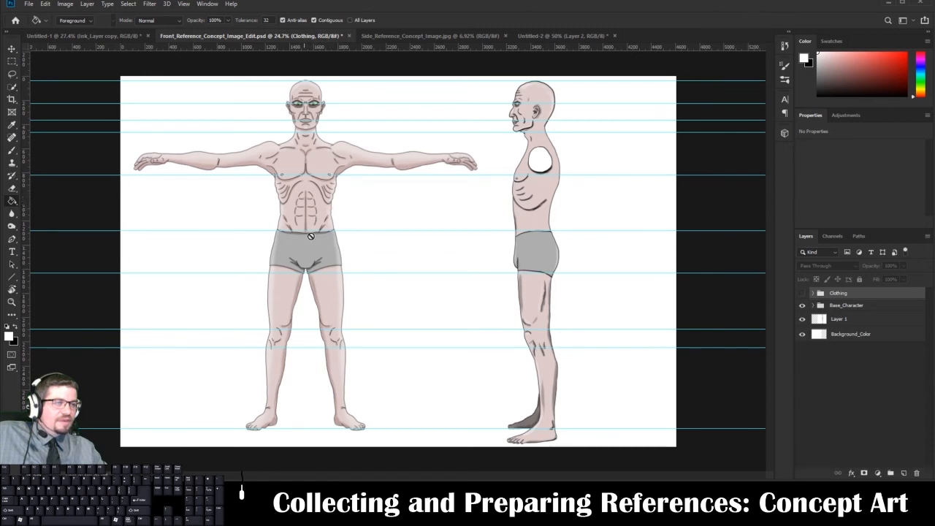
{"action": "left_click", "coordinate": [801, 292]}
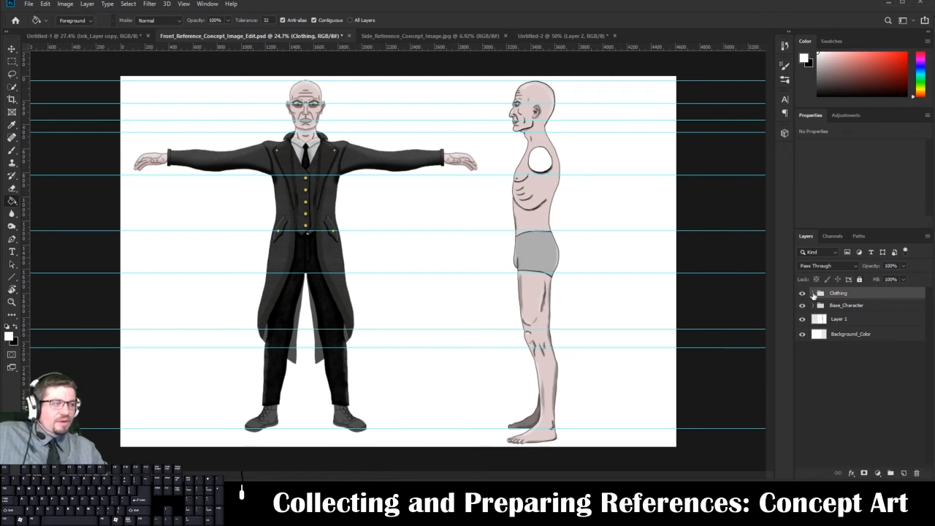
{"action": "left_click", "coordinate": [813, 293]}
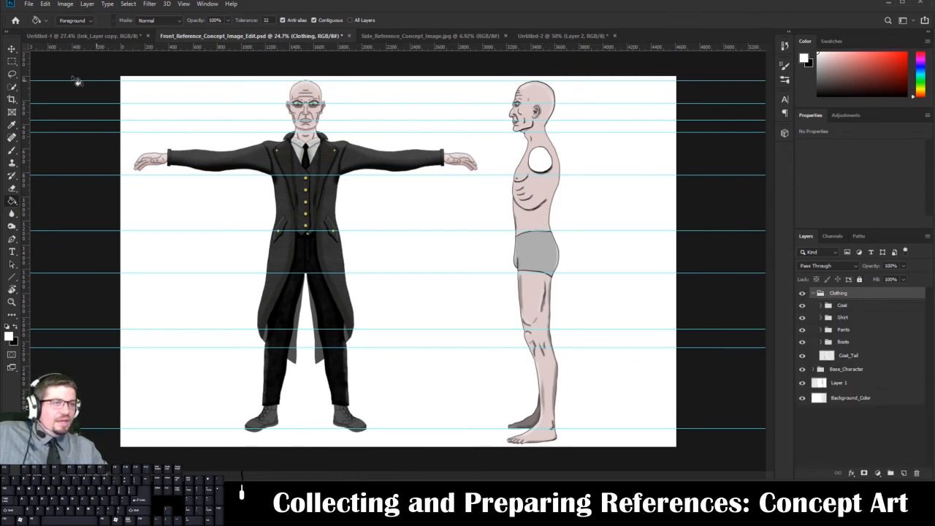
Remove all the horizontal guides crossing the front and side figures, from the head down to the feet.
{"action": "left_click", "coordinate": [12, 49]}
{"action": "left_click_drag", "start_coordinate": [348, 103], "coordinate": [358, 13]}
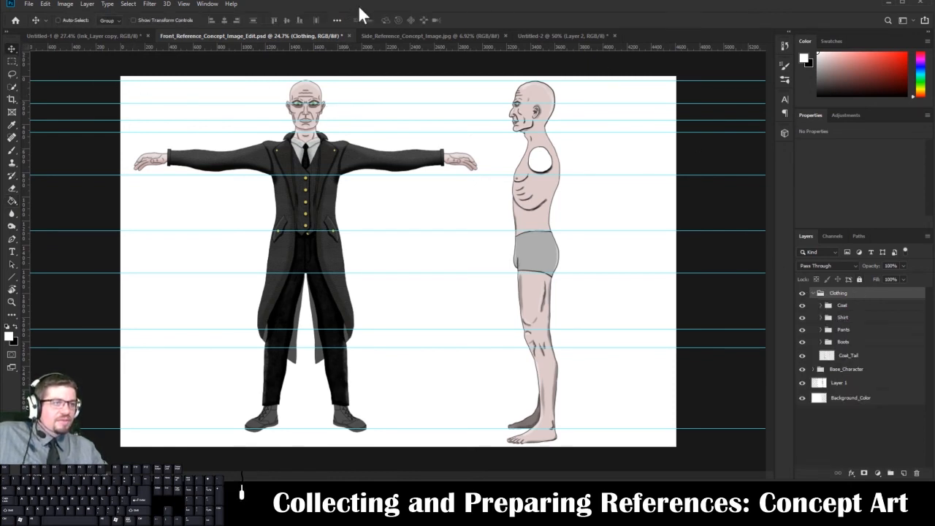
{"action": "left_click_drag", "start_coordinate": [373, 81], "coordinate": [395, 14]}
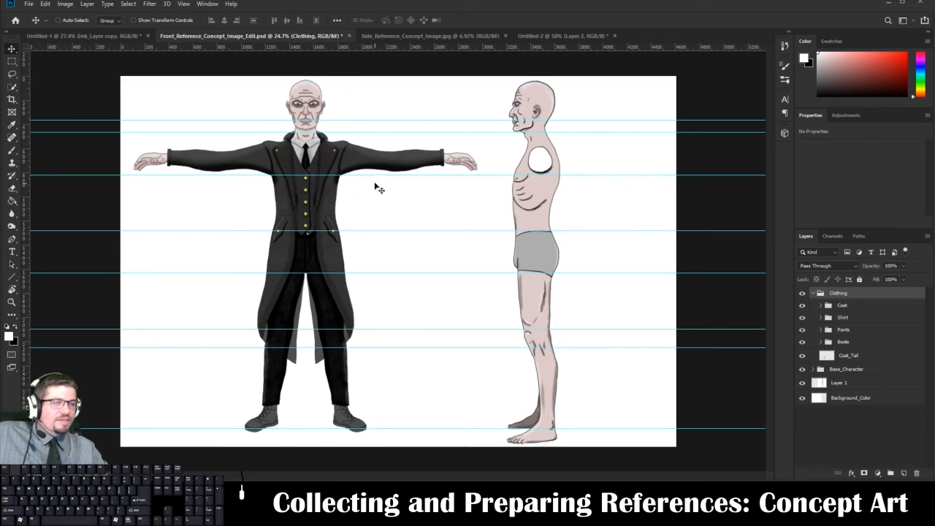
{"action": "left_click_drag", "start_coordinate": [397, 120], "coordinate": [441, 41]}
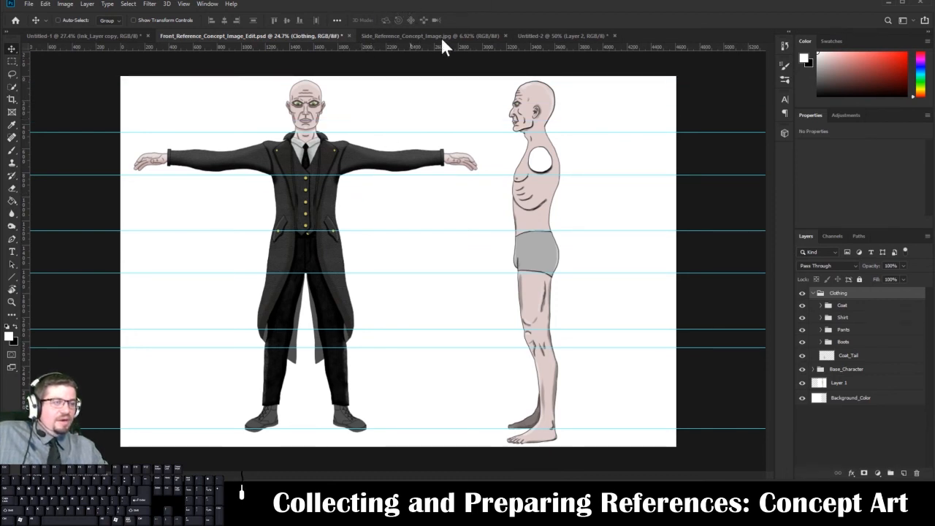
{"action": "left_click_drag", "start_coordinate": [431, 136], "coordinate": [434, 95]}
{"action": "key", "text": "ctrl+z"}
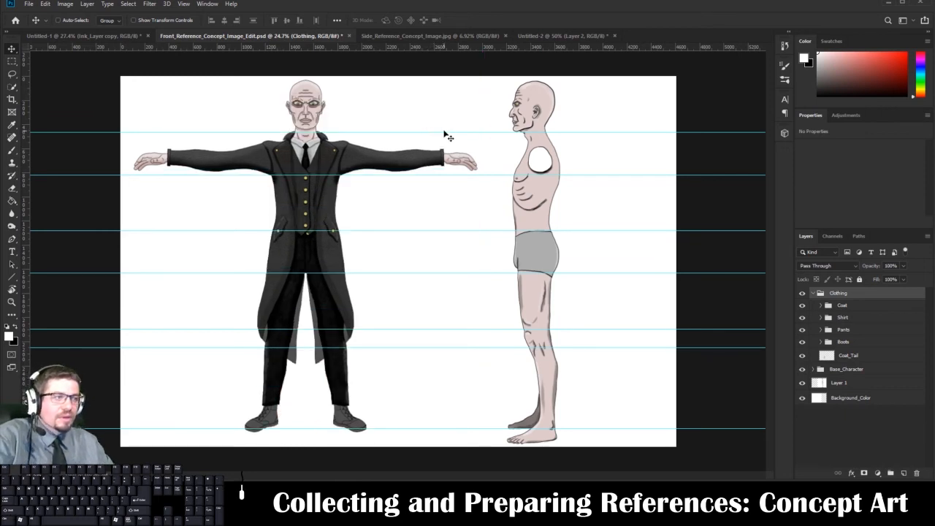
{"action": "left_click_drag", "start_coordinate": [445, 133], "coordinate": [449, 43]}
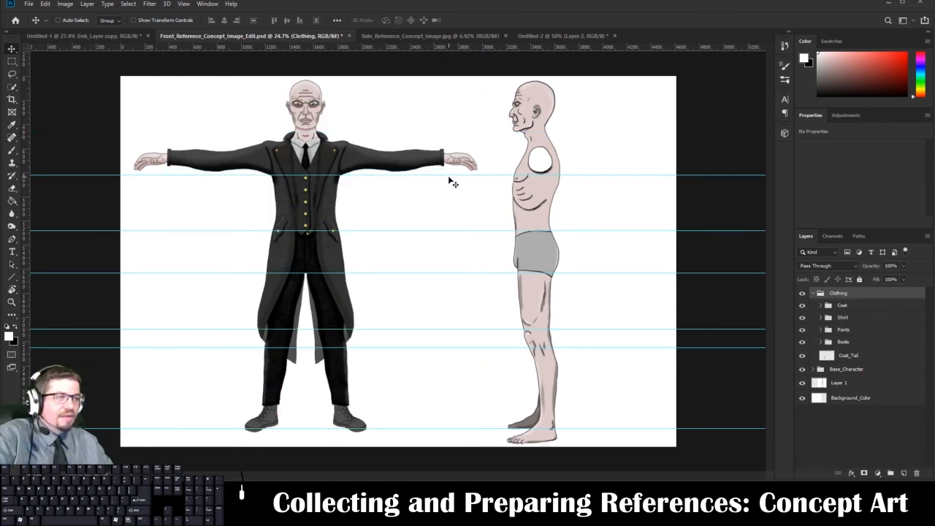
{"action": "left_click_drag", "start_coordinate": [448, 175], "coordinate": [449, 43]}
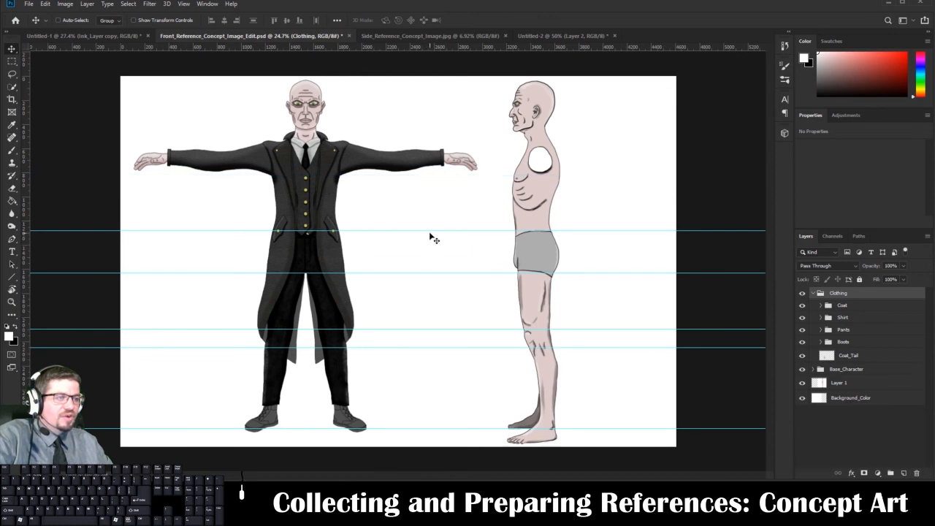
{"action": "left_click_drag", "start_coordinate": [431, 231], "coordinate": [449, 43]}
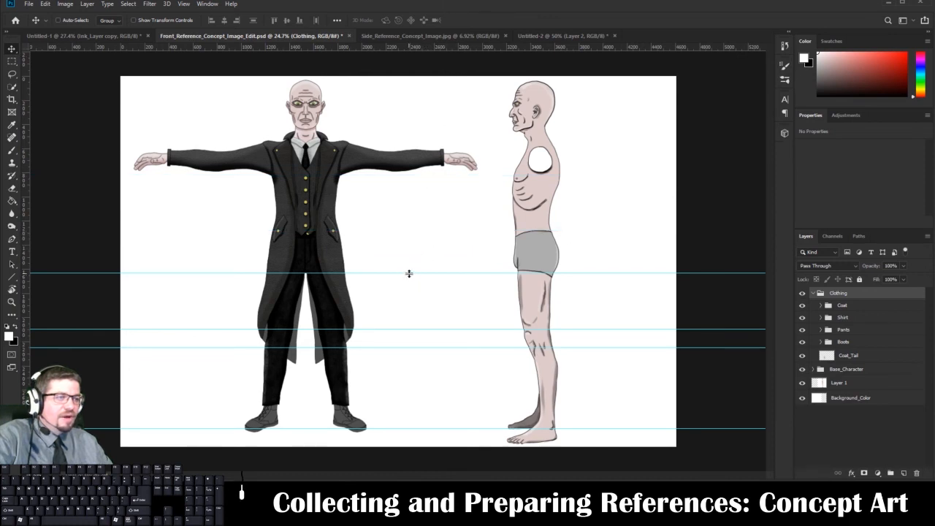
{"action": "left_click_drag", "start_coordinate": [409, 273], "coordinate": [413, 42]}
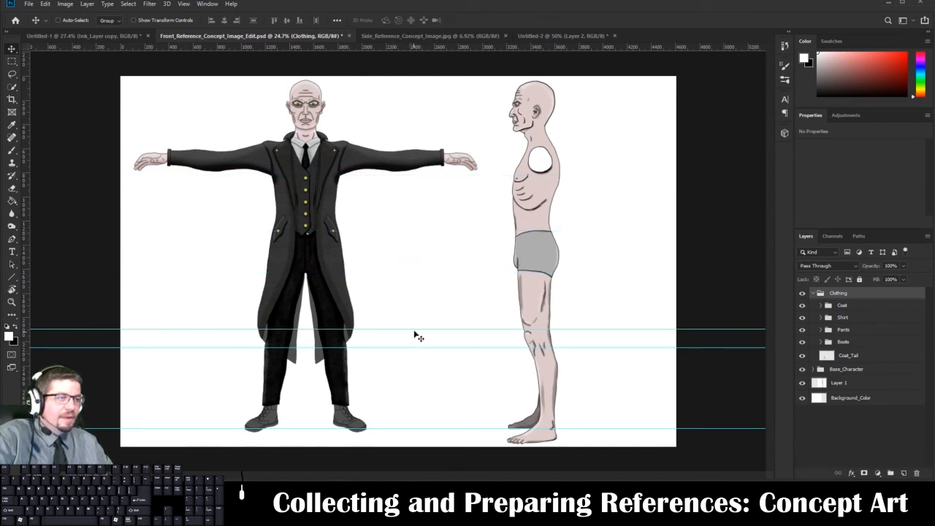
{"action": "left_click_drag", "start_coordinate": [414, 330], "coordinate": [446, 42]}
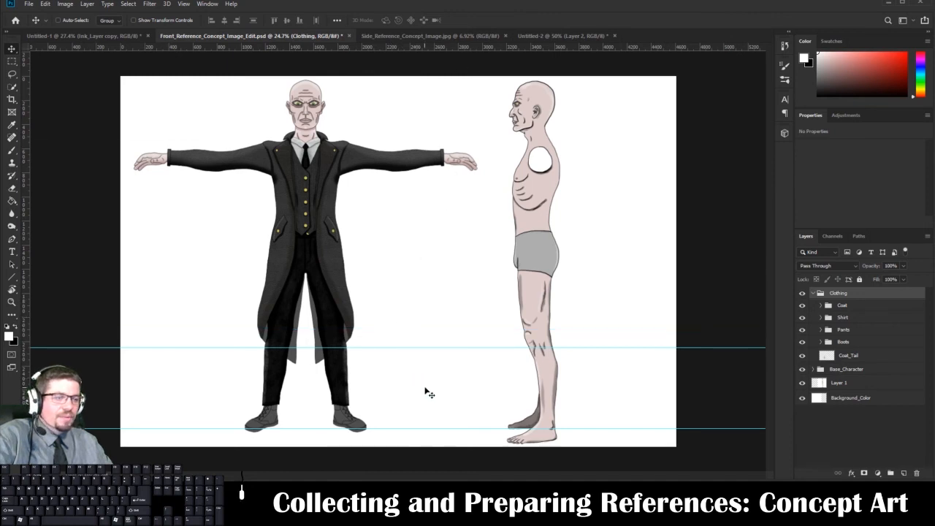
{"action": "left_click_drag", "start_coordinate": [441, 348], "coordinate": [438, 42]}
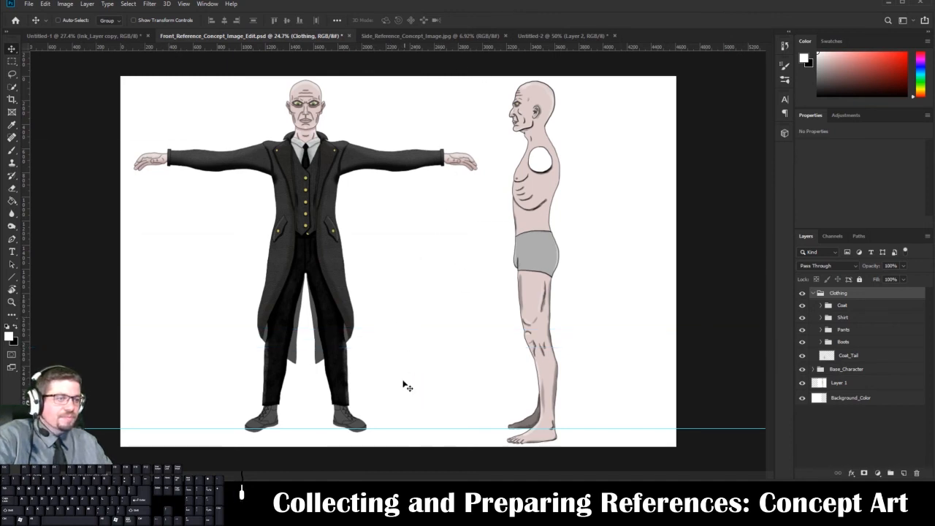
{"action": "left_click_drag", "start_coordinate": [405, 429], "coordinate": [405, 42]}
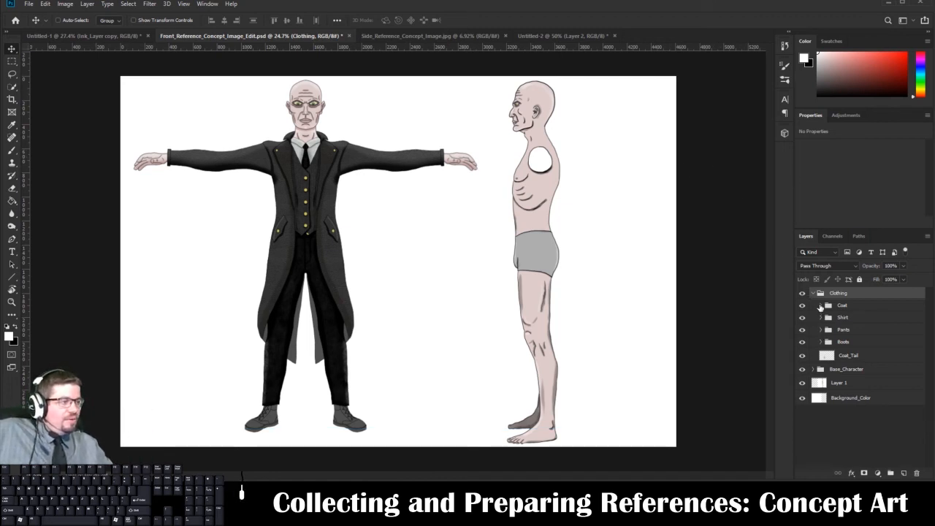
Expand the Coat group and toggle the Coat_Color layer and the whole Clothing group off and on to compare the figure with and without them.
{"action": "left_click", "coordinate": [820, 305]}
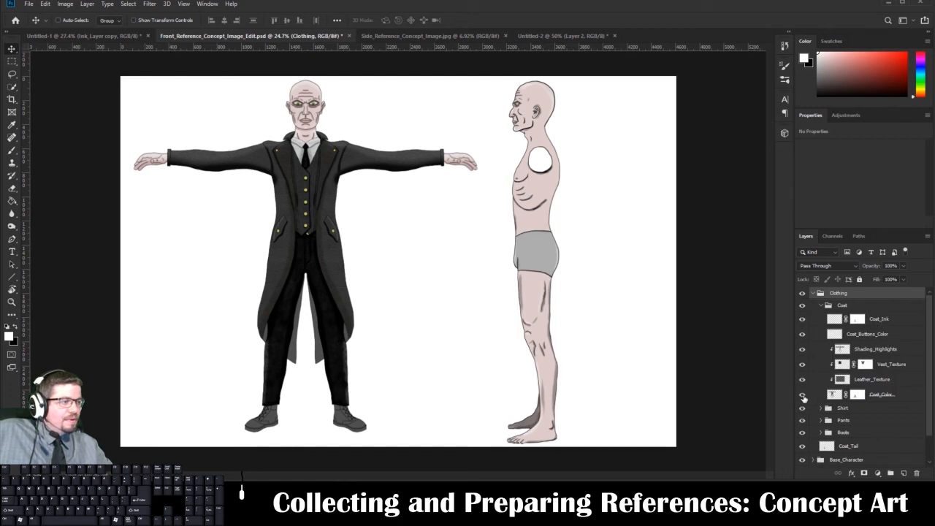
{"action": "left_click", "coordinate": [803, 395]}
{"action": "left_click", "coordinate": [803, 395]}
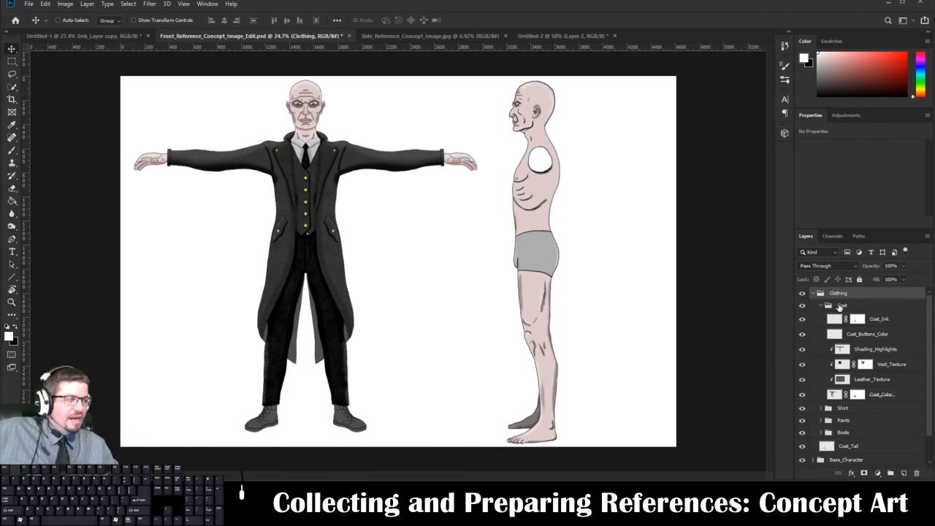
{"action": "left_click", "coordinate": [803, 293]}
{"action": "left_click", "coordinate": [802, 293]}
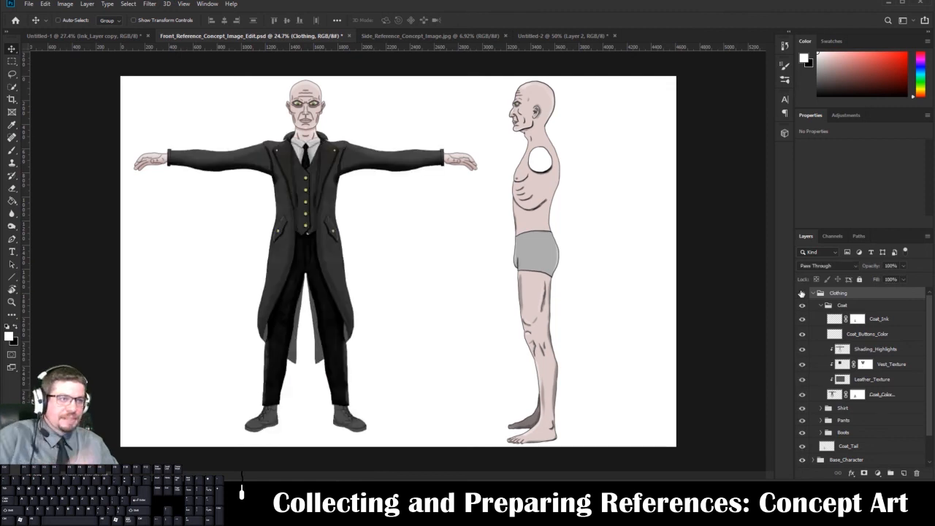
{"action": "left_click", "coordinate": [802, 293]}
{"action": "left_click", "coordinate": [802, 293]}
{"action": "left_click", "coordinate": [802, 292]}
{"action": "left_click", "coordinate": [802, 292]}
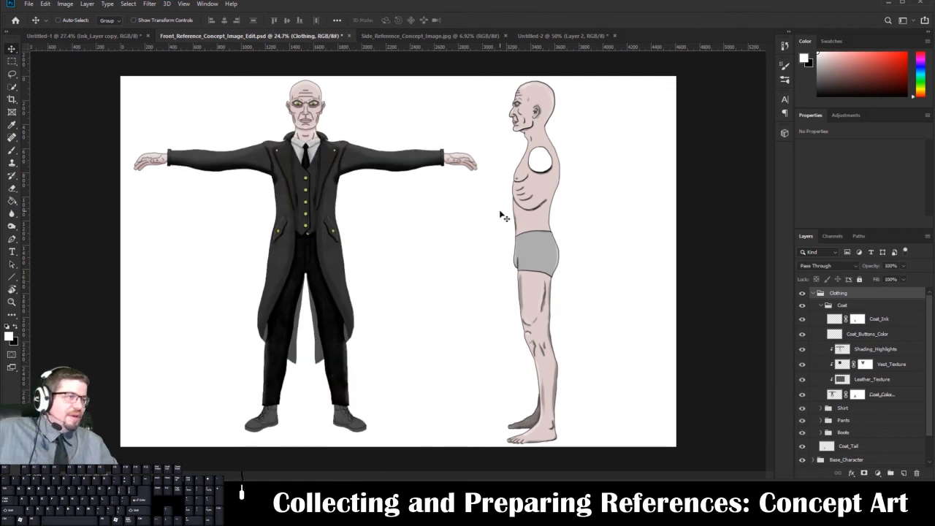
Select the Leather_Texture layer in the Coat group and toggle its visibility to examine its effect on the coat.
{"action": "left_click", "coordinate": [885, 381]}
{"action": "left_click", "coordinate": [802, 380]}
{"action": "left_click", "coordinate": [803, 379]}
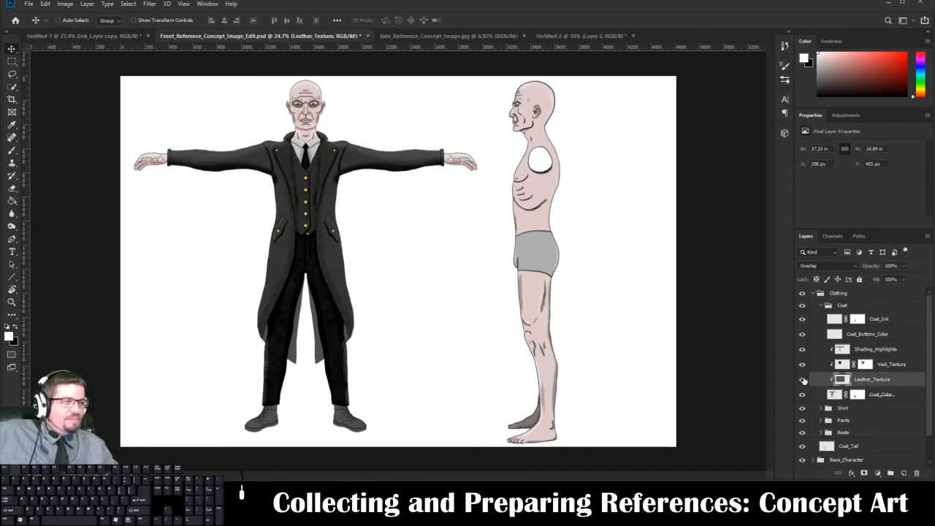
{"action": "left_click", "coordinate": [802, 380]}
{"action": "left_click", "coordinate": [803, 380]}
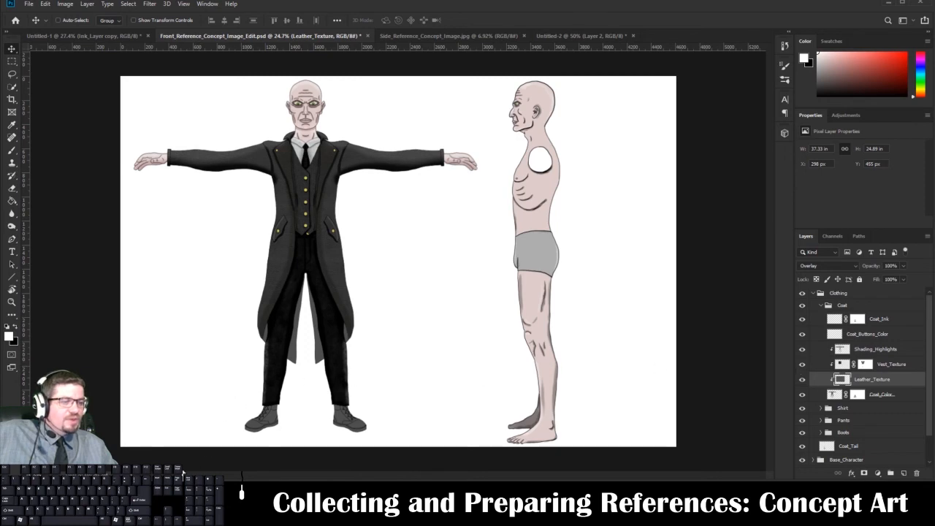
Switch to textures.com in the web browser and search all categories for "leather texture".
{"action": "mouse_move", "coordinate": [184, 476]}
{"action": "left_click", "coordinate": [230, 451]}
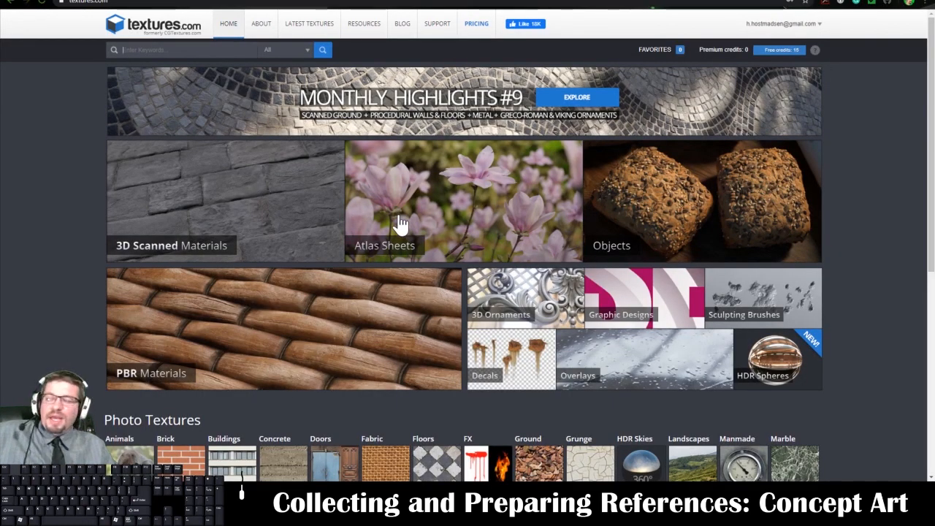
{"action": "left_click", "coordinate": [232, 50]}
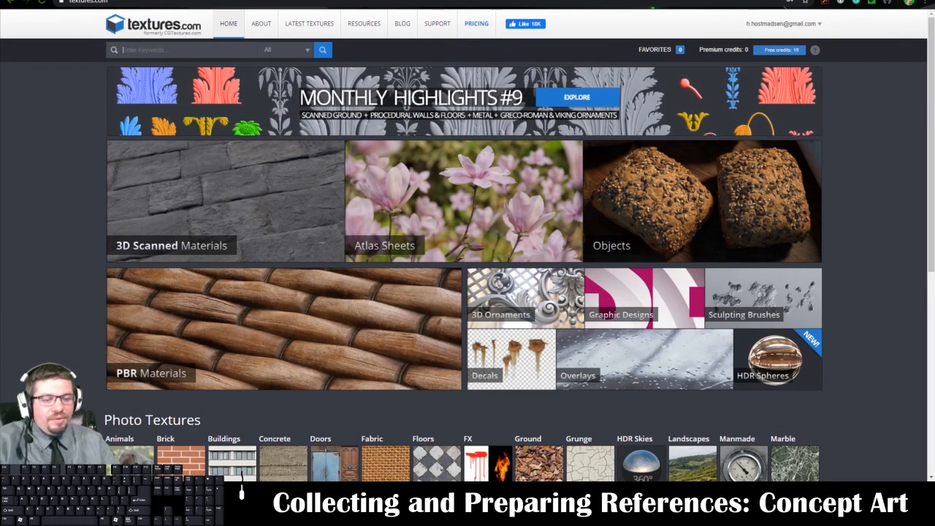
{"action": "type", "text": "leat"}
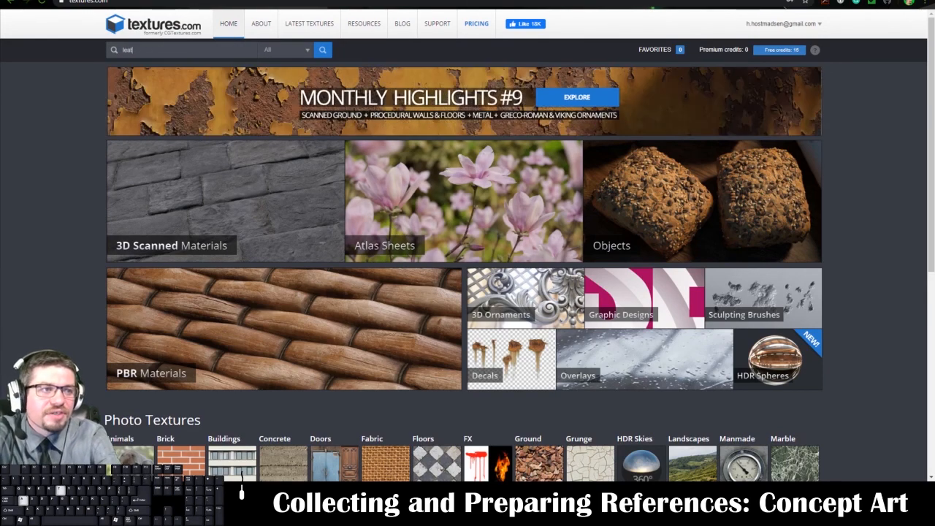
{"action": "type", "text": "her texture"}
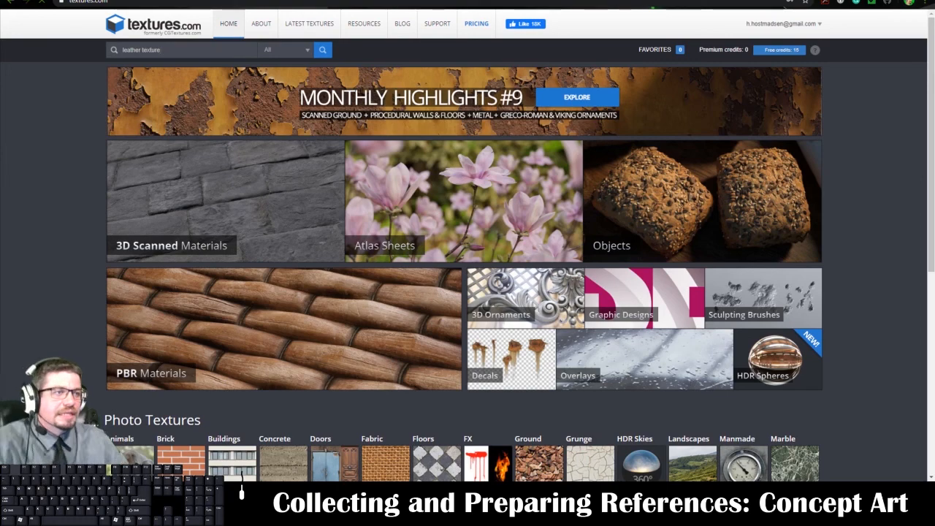
{"action": "key", "text": "Return"}
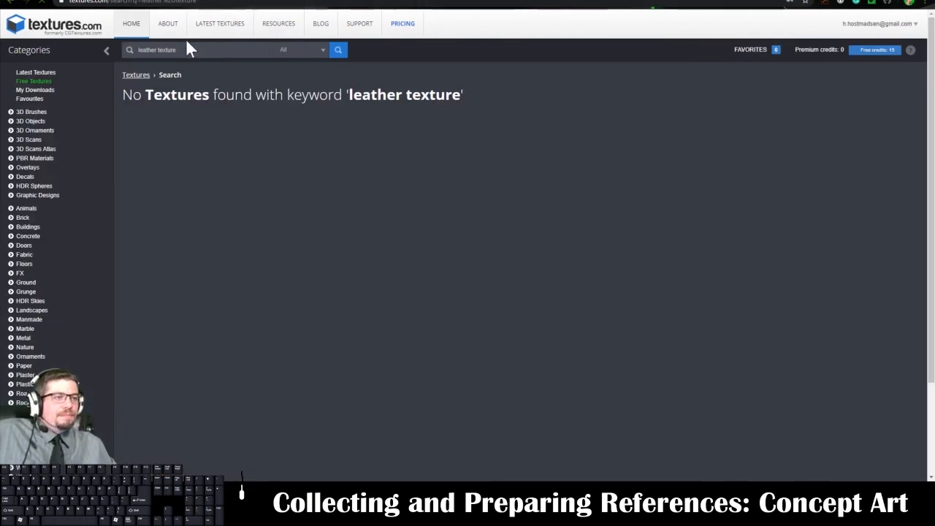
Shorten the texture search keyword to "leather" and run the search again.
{"action": "double_click", "coordinate": [166, 50]}
{"action": "key", "text": "BackSpace"}
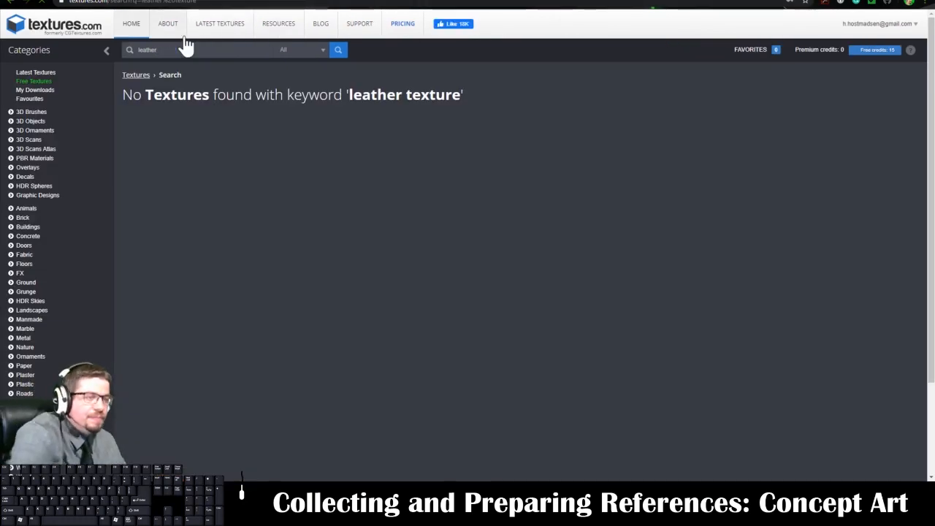
{"action": "key", "text": "Return"}
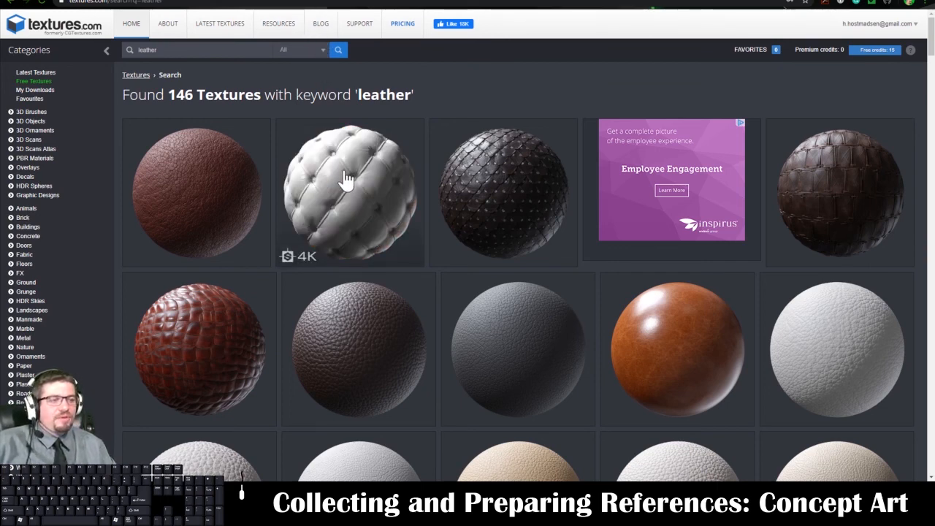
Open the page of the seamless dark red fine leather texture, Leather0058, from the leather search results.
{"action": "scroll", "coordinate": [420, 244], "scroll_direction": "down", "scroll_amount": 10}
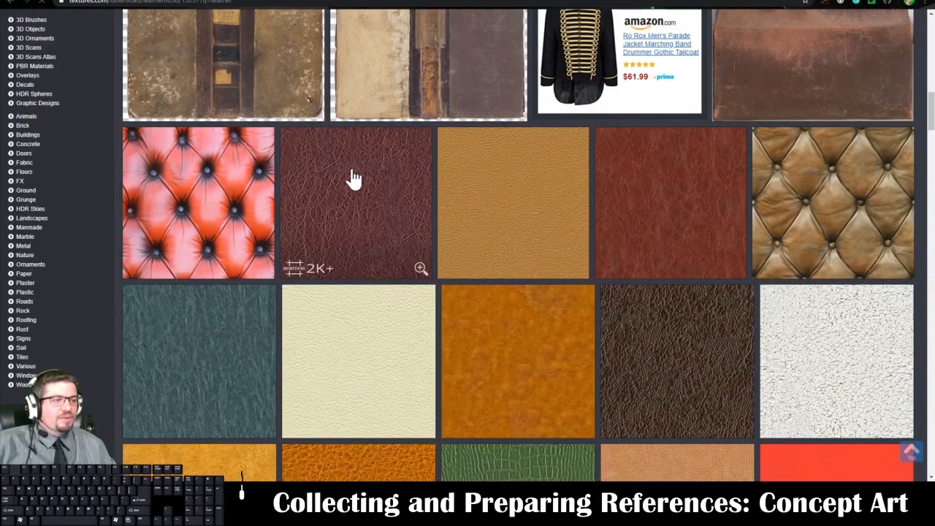
{"action": "left_click", "coordinate": [354, 178]}
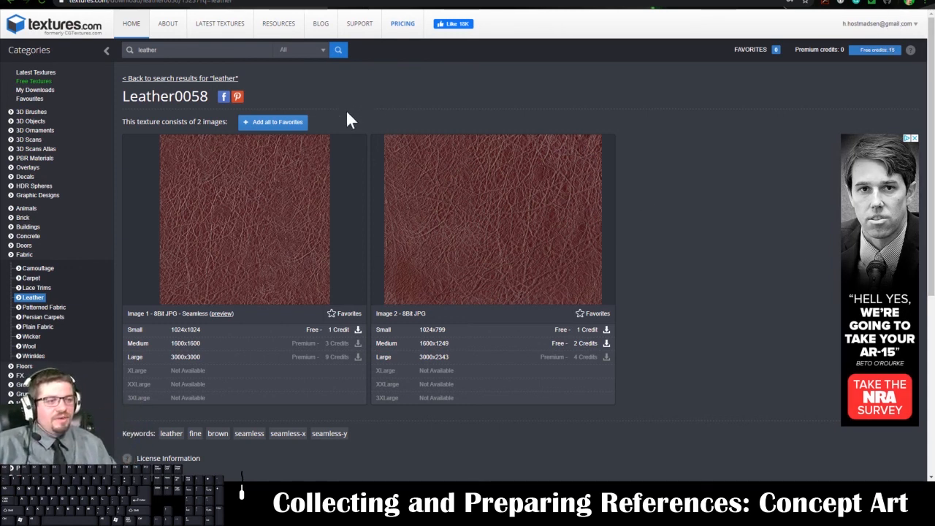
Switch back to Photoshop and toggle the Leather_Texture layer's visibility to compare the coat with and without it.
{"action": "left_click", "coordinate": [369, 491]}
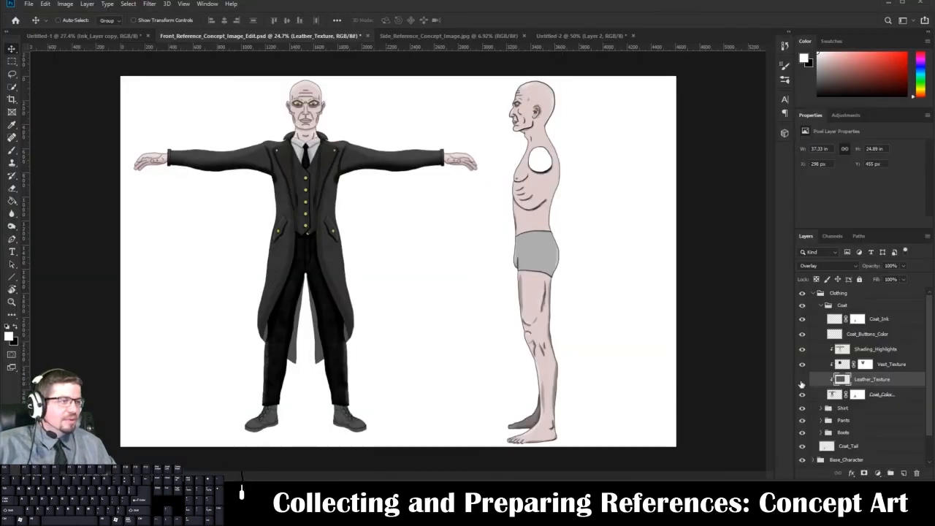
{"action": "left_click", "coordinate": [801, 380]}
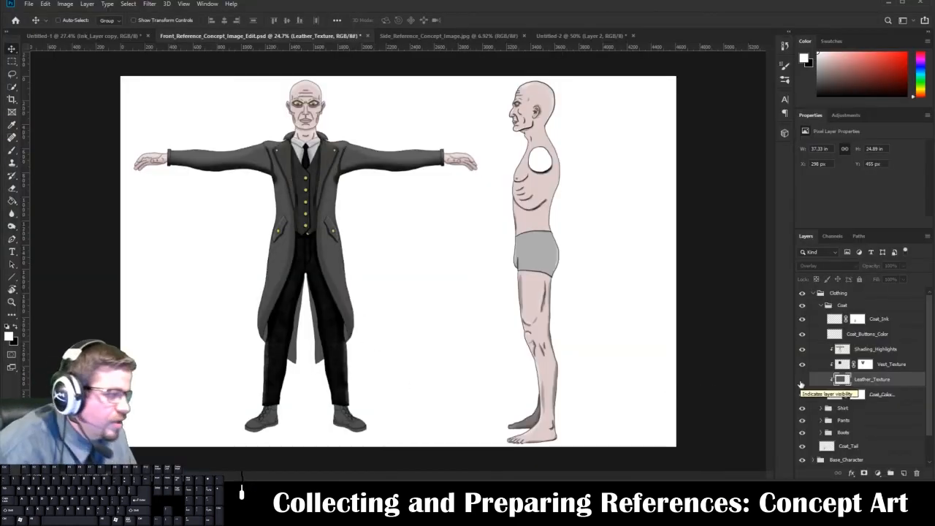
{"action": "left_click", "coordinate": [801, 381]}
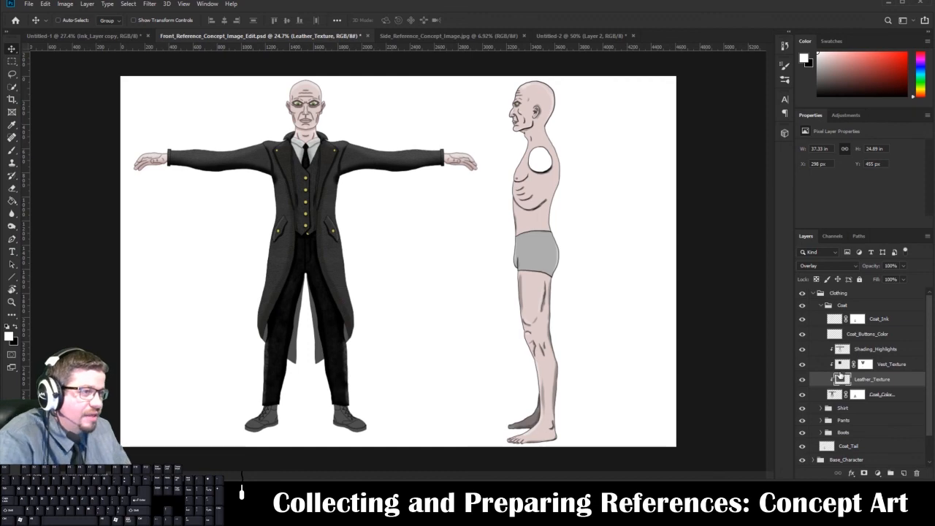
Check the Shadows_Highlights layer's blend mode in the Untitled-1 document and return to Front_Reference_Concept_Image_Edit.psd.
{"action": "left_click", "coordinate": [113, 35]}
{"action": "left_click", "coordinate": [815, 337]}
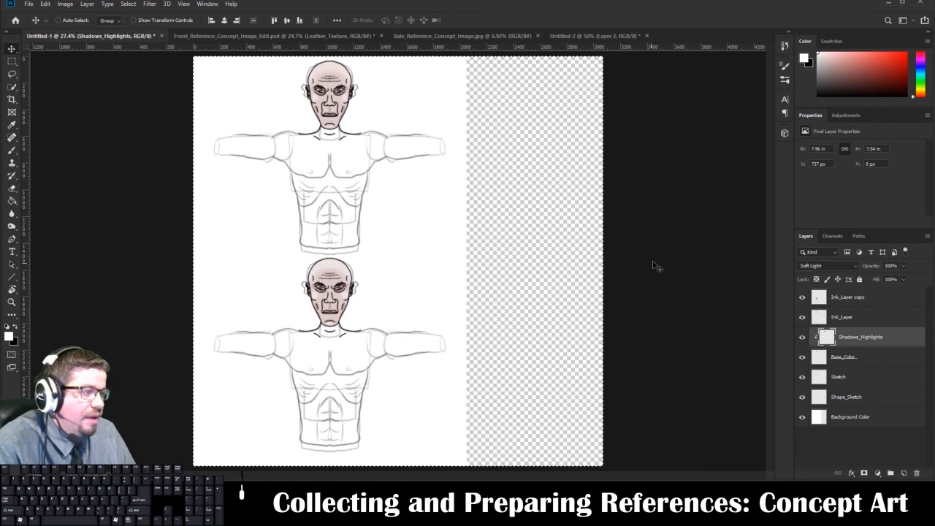
{"action": "left_click", "coordinate": [305, 36]}
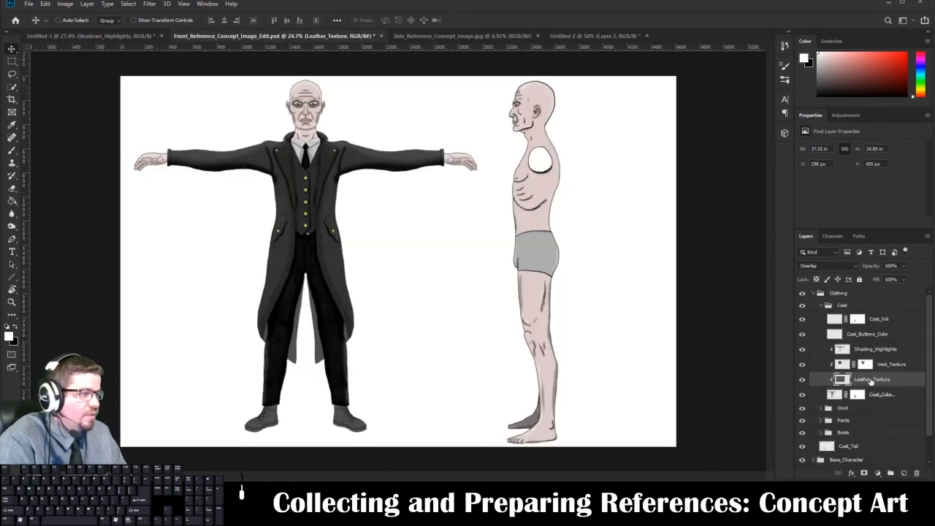
Try the Normal and Soft Light blend modes on the Leather_Texture layer and set it back to Overlay.
{"action": "left_click", "coordinate": [834, 266]}
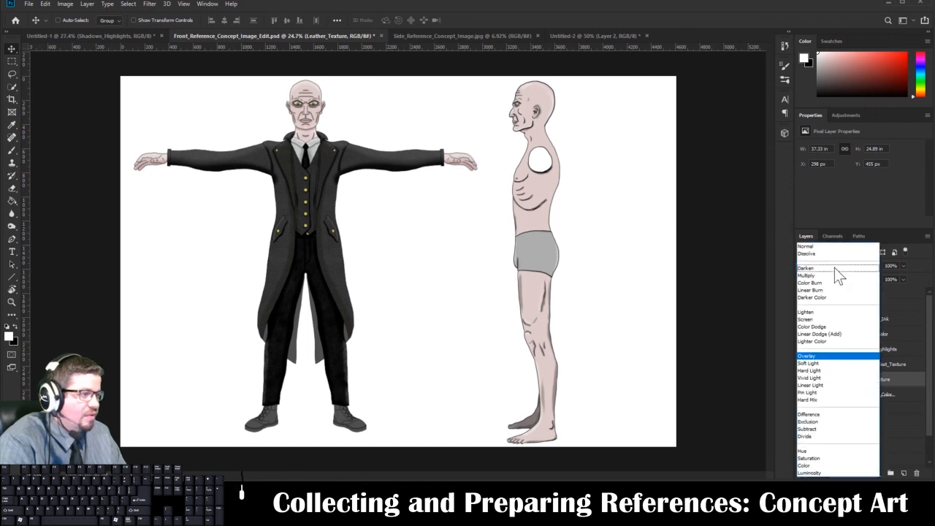
{"action": "left_click", "coordinate": [826, 356]}
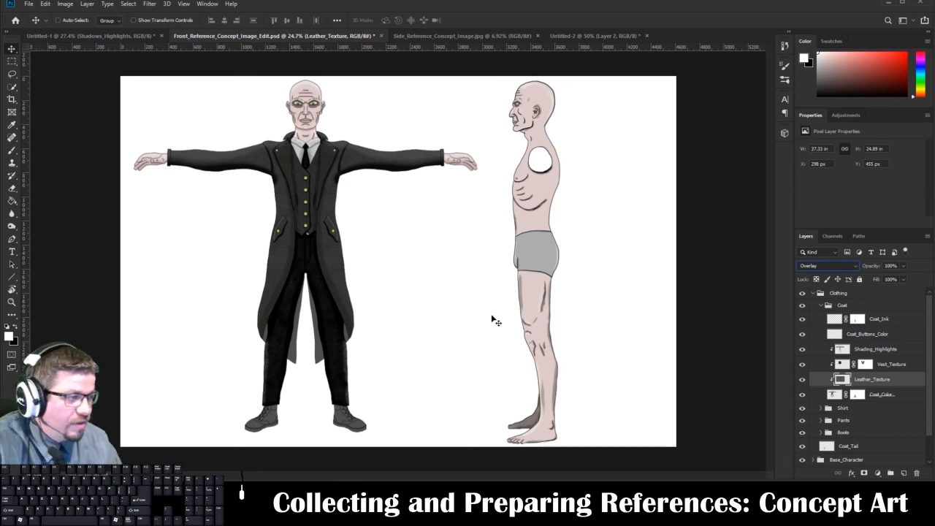
{"action": "left_click", "coordinate": [818, 266]}
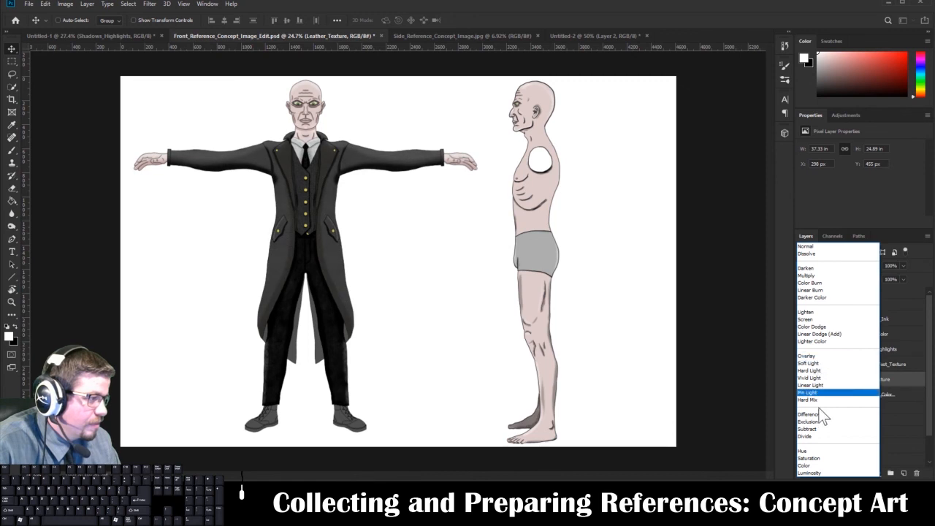
{"action": "left_click", "coordinate": [825, 248]}
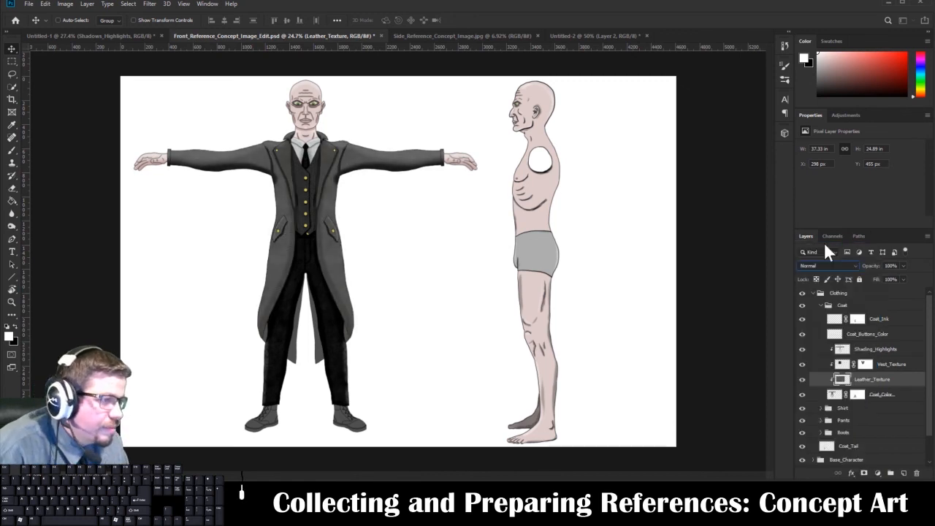
{"action": "left_click", "coordinate": [825, 268]}
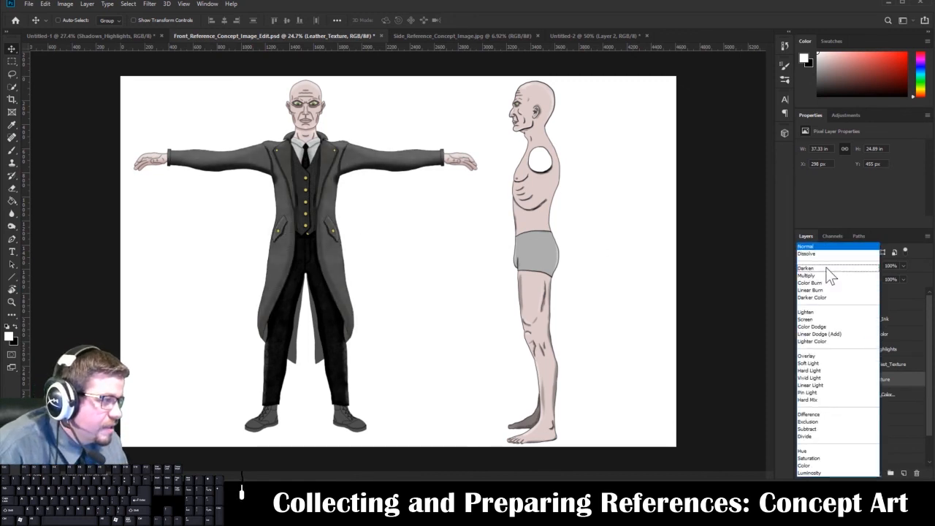
{"action": "left_click", "coordinate": [821, 362]}
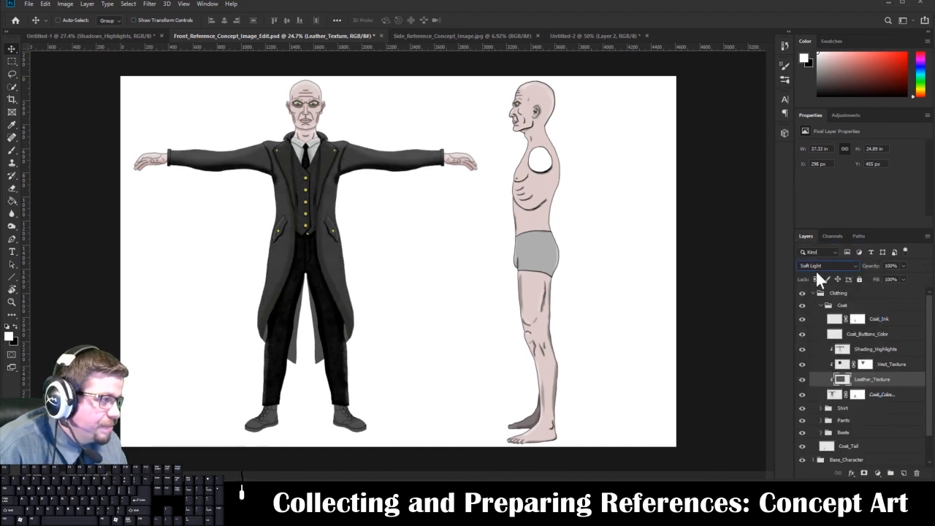
{"action": "left_click", "coordinate": [815, 270]}
{"action": "left_click", "coordinate": [803, 357]}
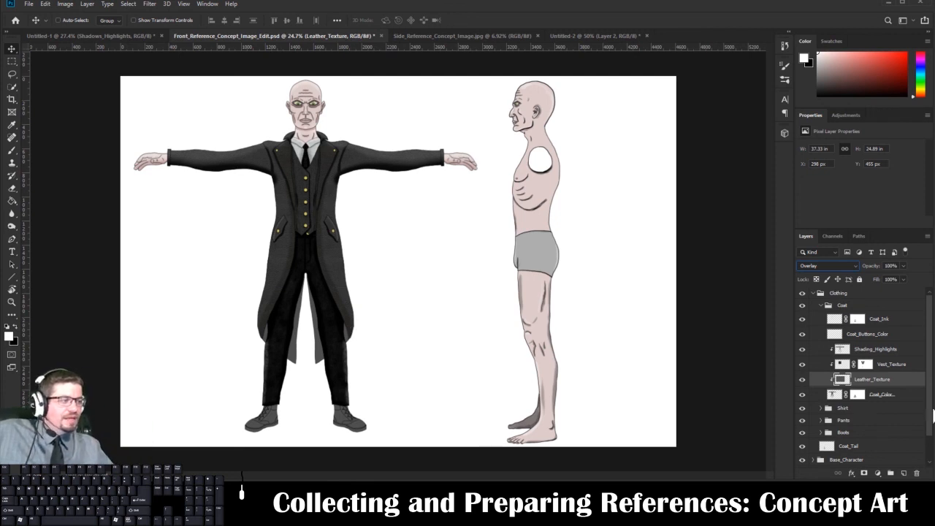
Select the Shading_Highlights layer in the Coat group and toggle the Vest_Texture layer's visibility to examine its effect.
{"action": "left_click", "coordinate": [882, 351]}
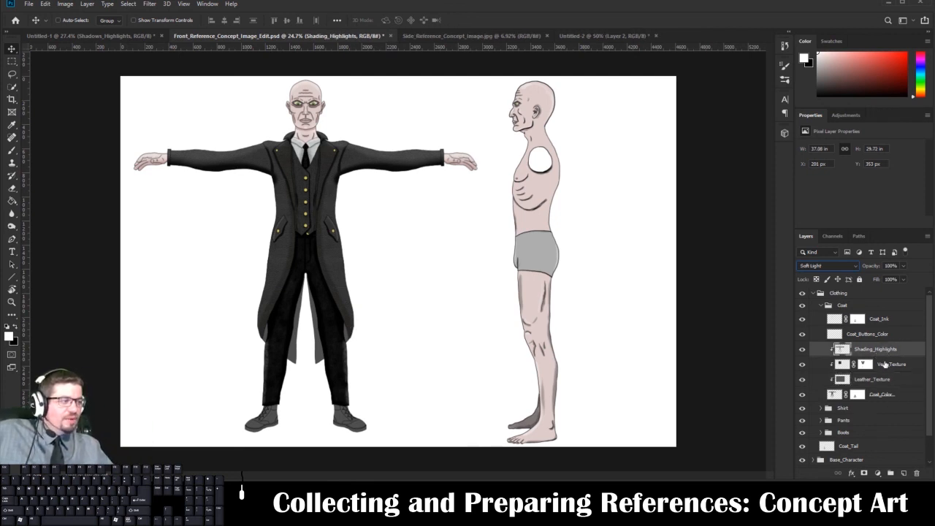
{"action": "left_click", "coordinate": [801, 366]}
{"action": "left_click", "coordinate": [801, 366]}
{"action": "left_click", "coordinate": [801, 366]}
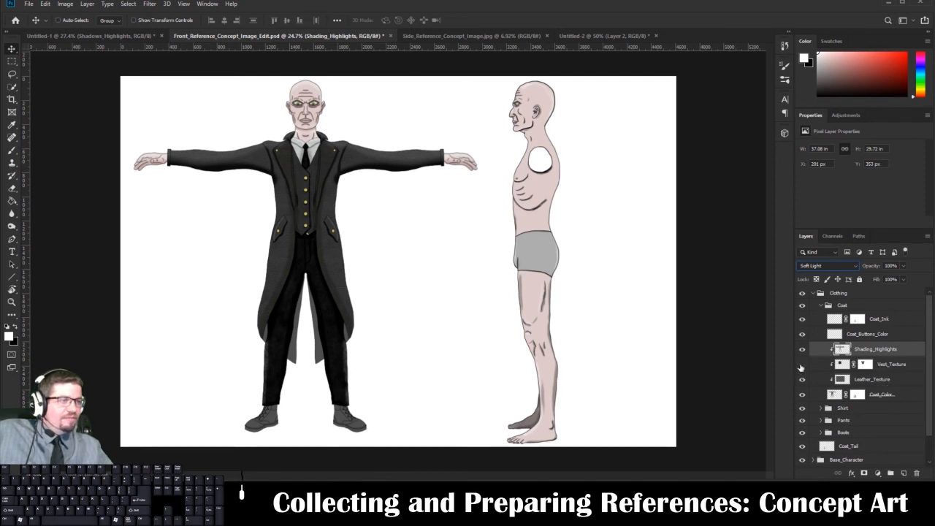
{"action": "left_click", "coordinate": [801, 366]}
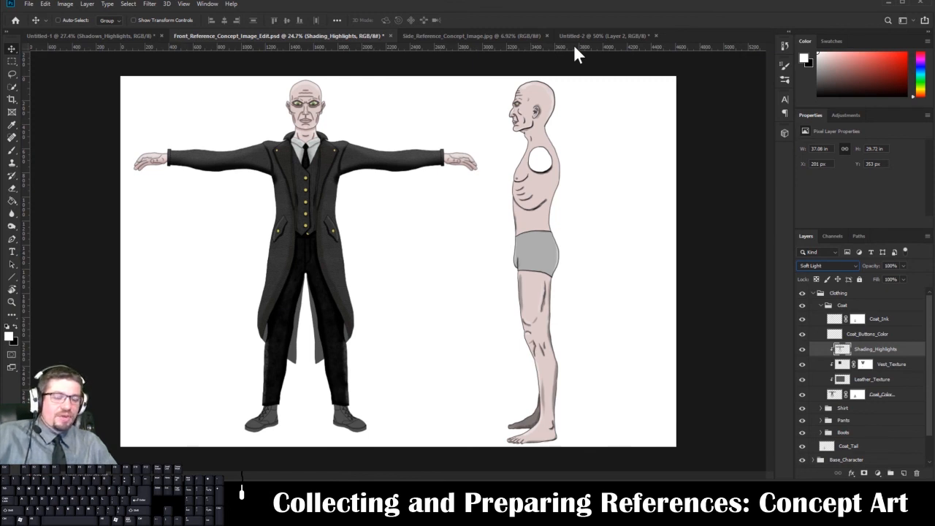
Add a horizontal ruler guide at eye level across the front and side figures.
{"action": "left_click_drag", "start_coordinate": [575, 47], "coordinate": [575, 106]}
{"action": "left_click", "coordinate": [27, 4]}
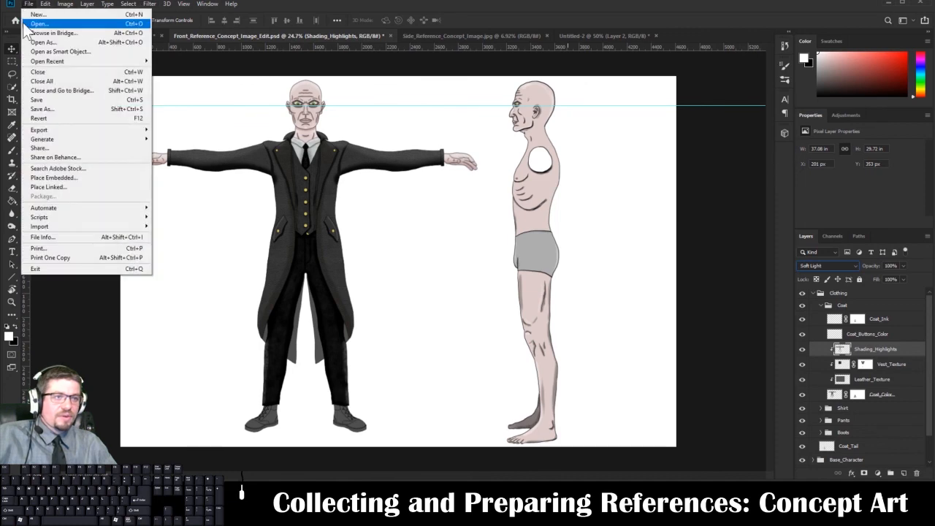
{"action": "left_click", "coordinate": [32, 32]}
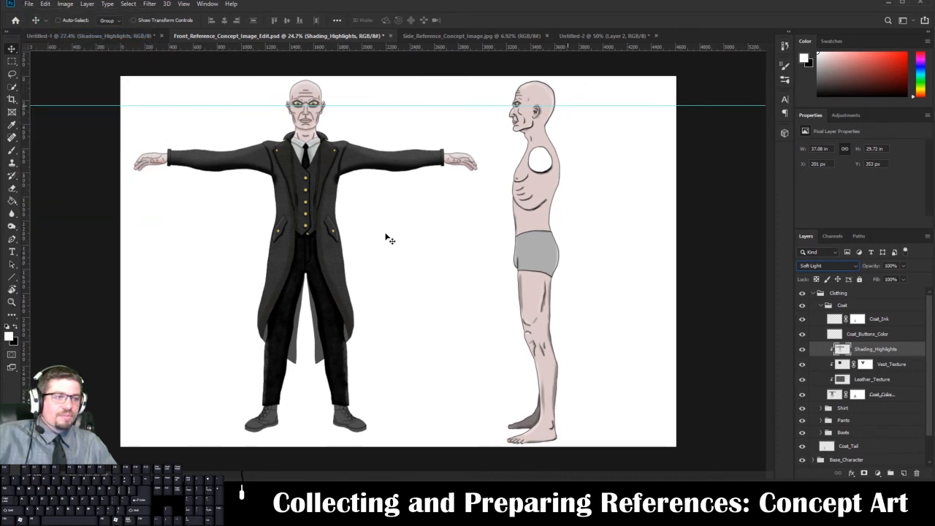
{"action": "left_click", "coordinate": [28, 5]}
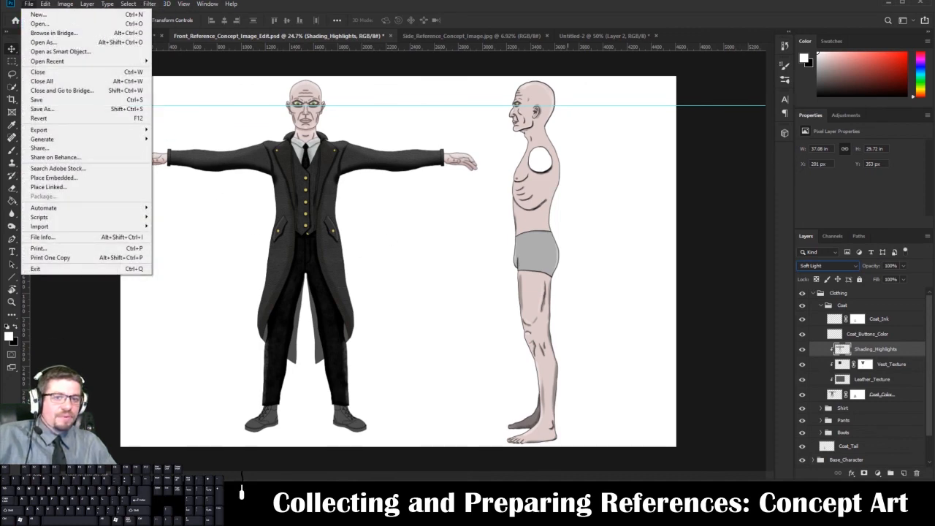
{"action": "key", "text": "Escape"}
Open Ruler_Reference.jpg from the Lab_01_Collect_Prepare_References folder.
{"action": "left_click", "coordinate": [28, 5]}
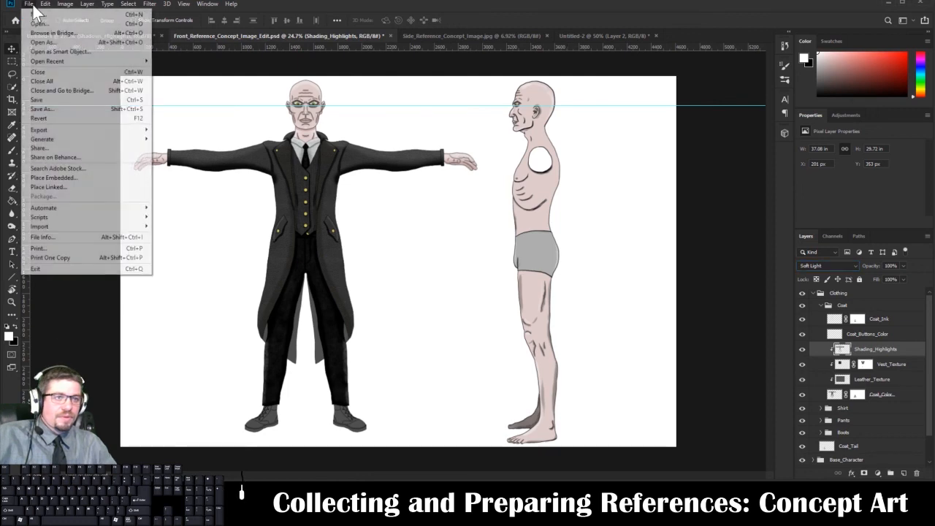
{"action": "left_click", "coordinate": [36, 23]}
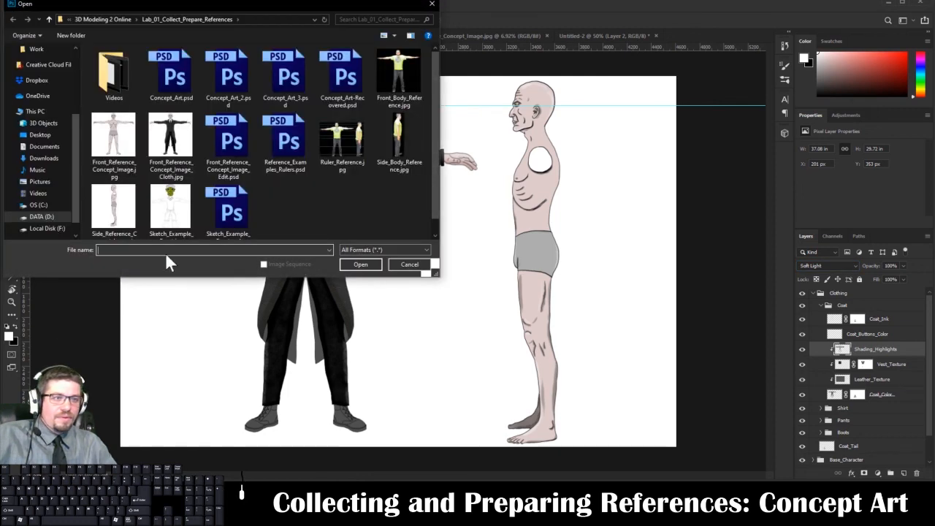
{"action": "left_click", "coordinate": [341, 141]}
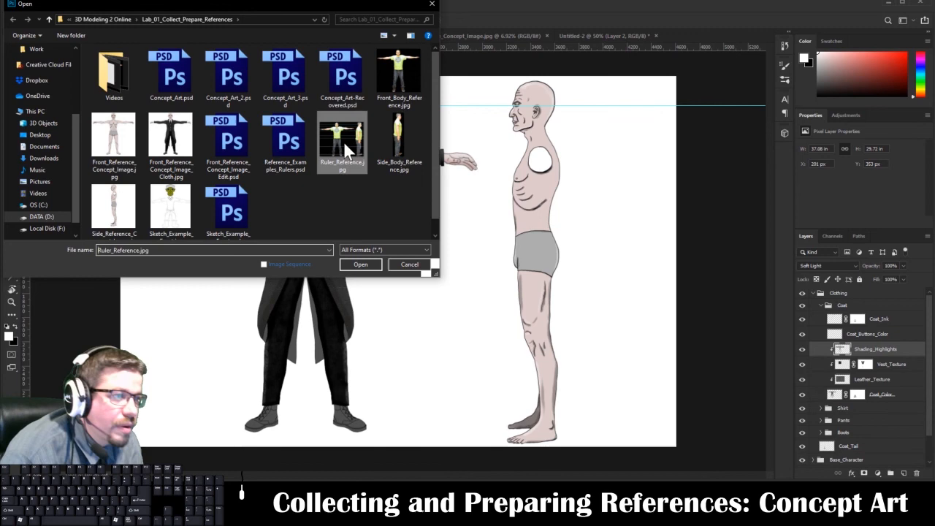
{"action": "left_click", "coordinate": [345, 264]}
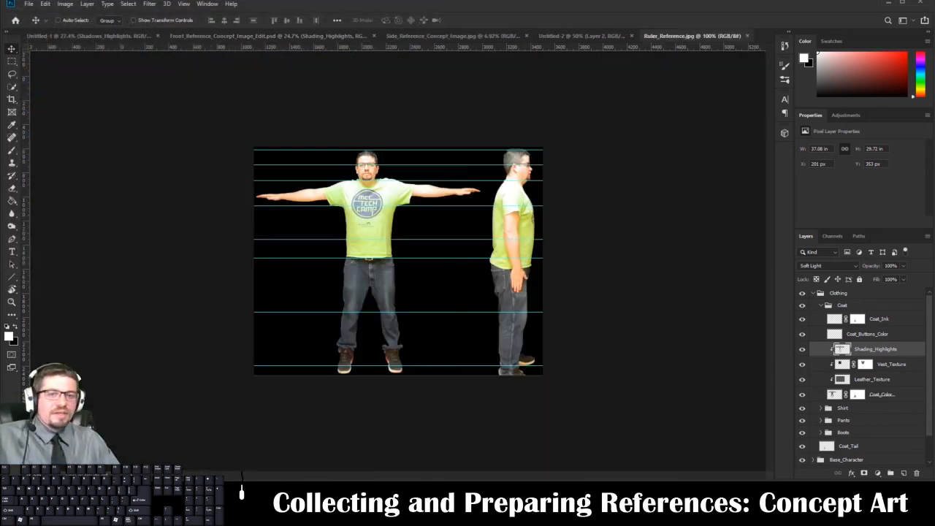